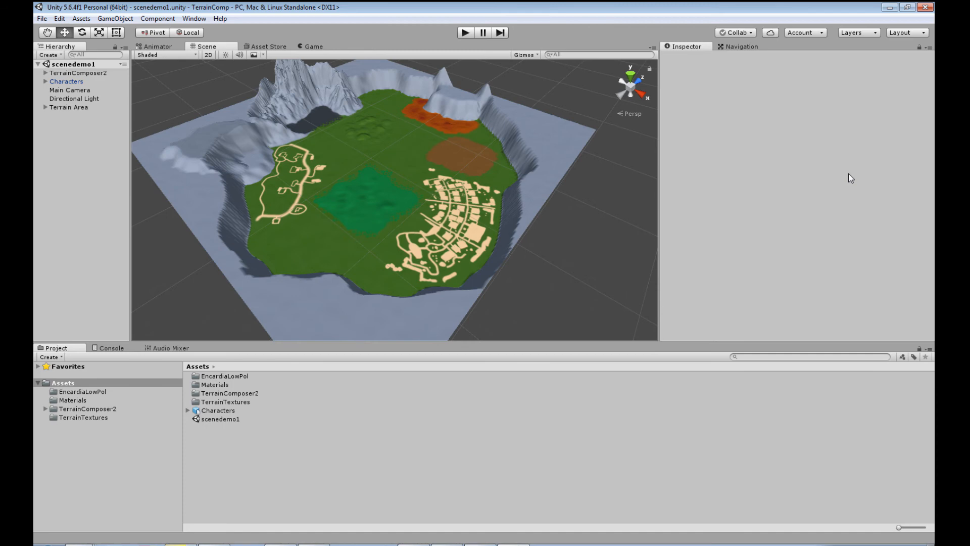
# - Examine the finished demo terrain from several angles, from the whole map down to the large city layout
pyautogui.moveTo(385, 173)
pyautogui.mouseDown(button='middle')
pyautogui.moveTo(392, 193)
pyautogui.moveTo(405, 176)
pyautogui.moveTo(417, 201)
pyautogui.moveTo(401, 174)
pyautogui.mouseUp(button='middle')
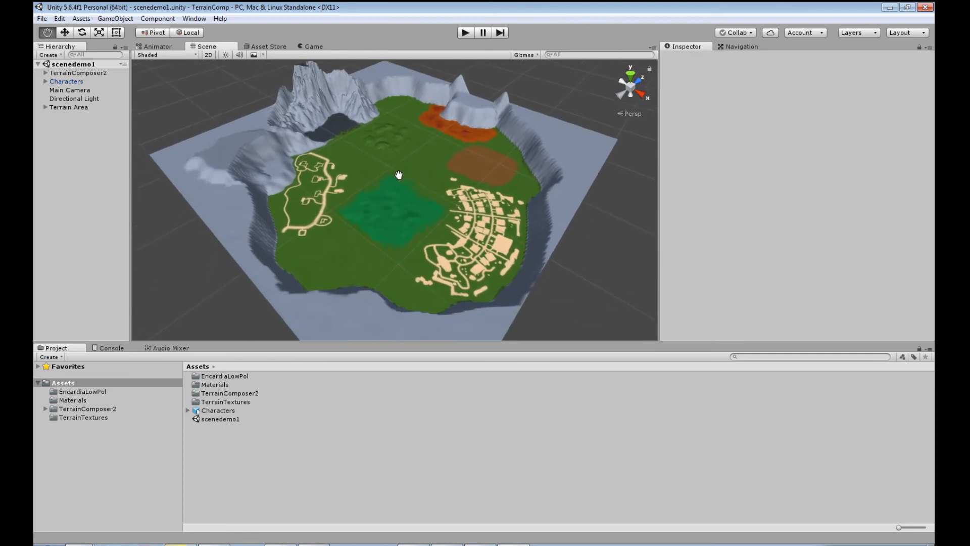
pyautogui.scroll(2, 398, 175)
pyautogui.keyDown('alt'); pyautogui.moveTo(447, 173); pyautogui.dragTo(483, 182); pyautogui.keyUp('alt')
pyautogui.scroll(-2, 483, 183)
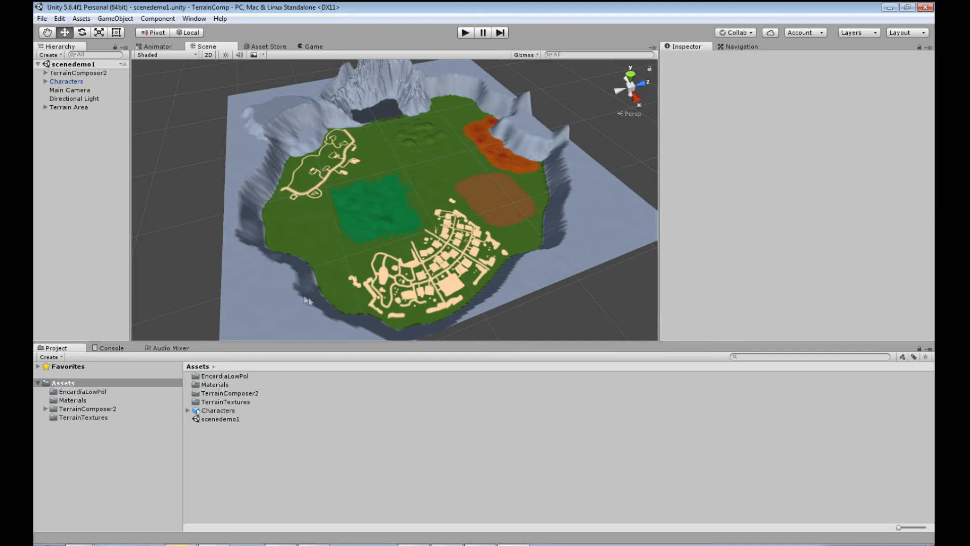
pyautogui.moveTo(432, 252); pyautogui.dragTo(455, 283, button='middle')
pyautogui.scroll(6, 432, 246)
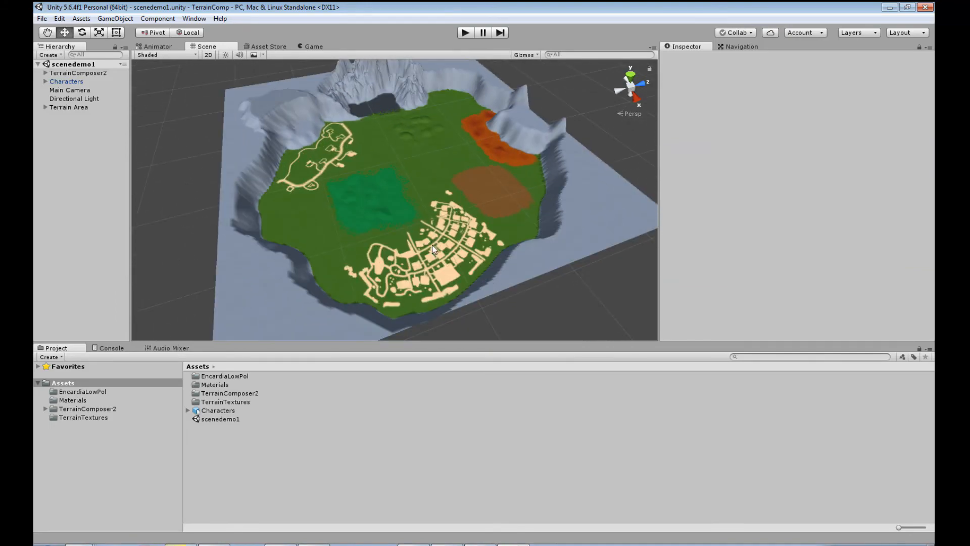
pyautogui.moveTo(451, 257); pyautogui.dragTo(457, 266, button='middle')
pyautogui.moveTo(457, 264); pyautogui.dragTo(479, 211, button='right')
pyautogui.moveTo(480, 255); pyautogui.dragTo(483, 223, button='middle')
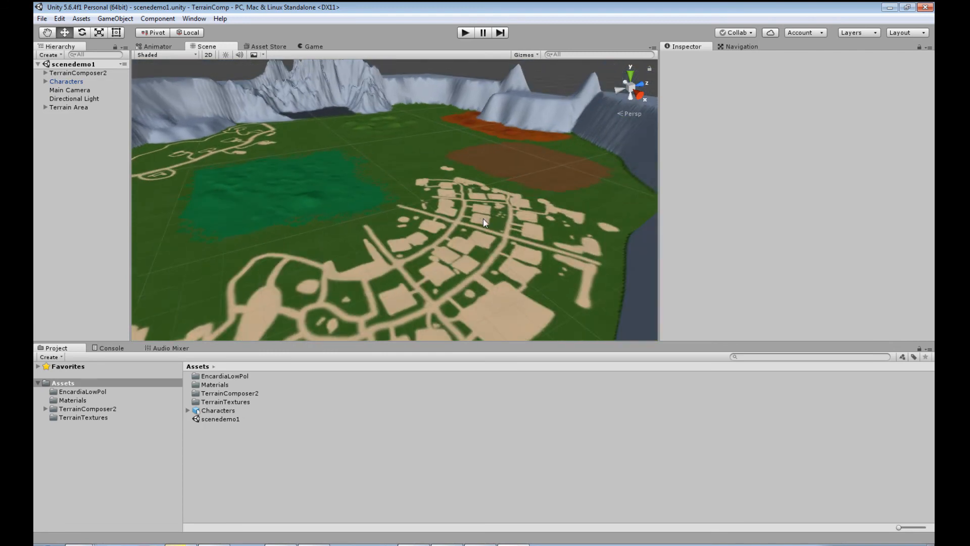
# - Frame the Characters object in the scene and examine the village paths and surrounding terrain near it
pyautogui.click(72, 82)
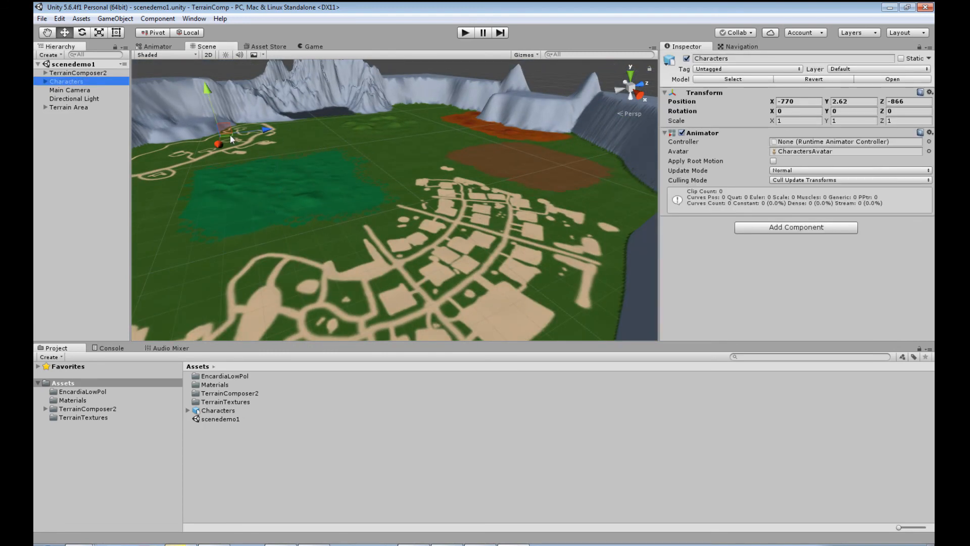
pyautogui.press('f')
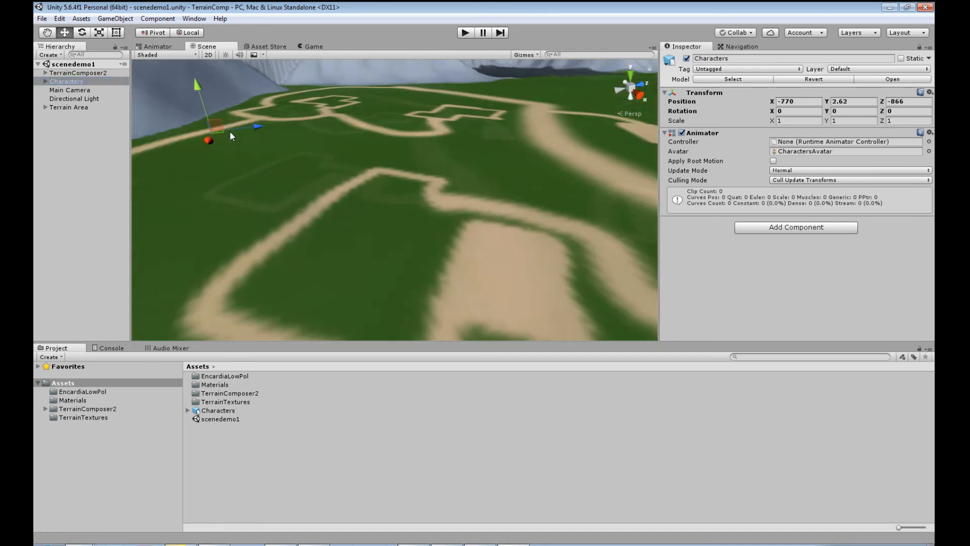
pyautogui.moveTo(238, 139); pyautogui.dragTo(456, 255, button='right')
pyautogui.scroll(-4, 457, 253)
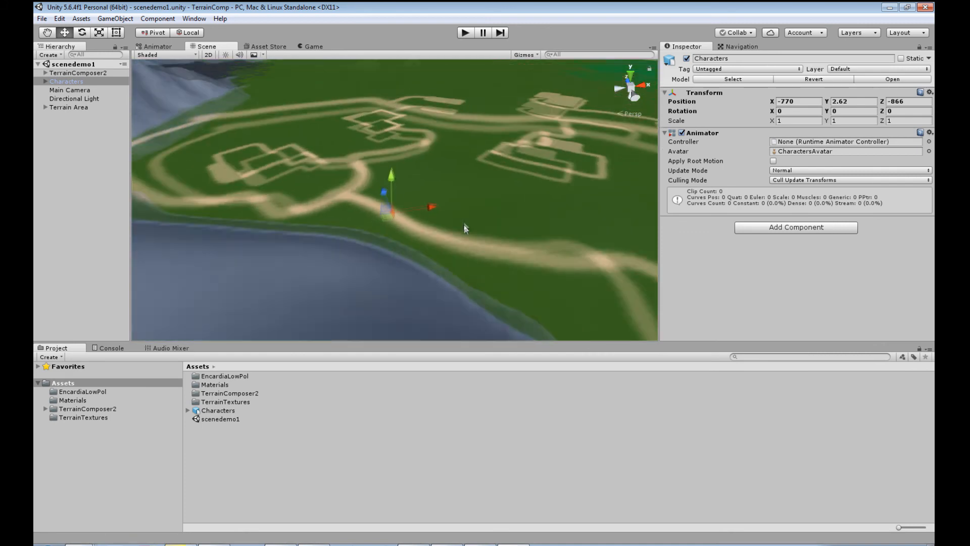
pyautogui.moveTo(462, 202); pyautogui.dragTo(381, 288, button='middle')
pyautogui.moveTo(380, 288); pyautogui.dragTo(407, 251, button='right')
pyautogui.moveTo(510, 268)
pyautogui.mouseDown(button='middle')
pyautogui.moveTo(375, 202)
pyautogui.moveTo(423, 171)
pyautogui.moveTo(416, 156)
pyautogui.moveTo(513, 264)
pyautogui.mouseUp(button='middle')
pyautogui.scroll(5, 444, 263)
pyautogui.moveTo(448, 260); pyautogui.dragTo(294, 275, button='middle')
pyautogui.scroll(-4, 414, 217)
pyautogui.scroll(-10, 413, 206)
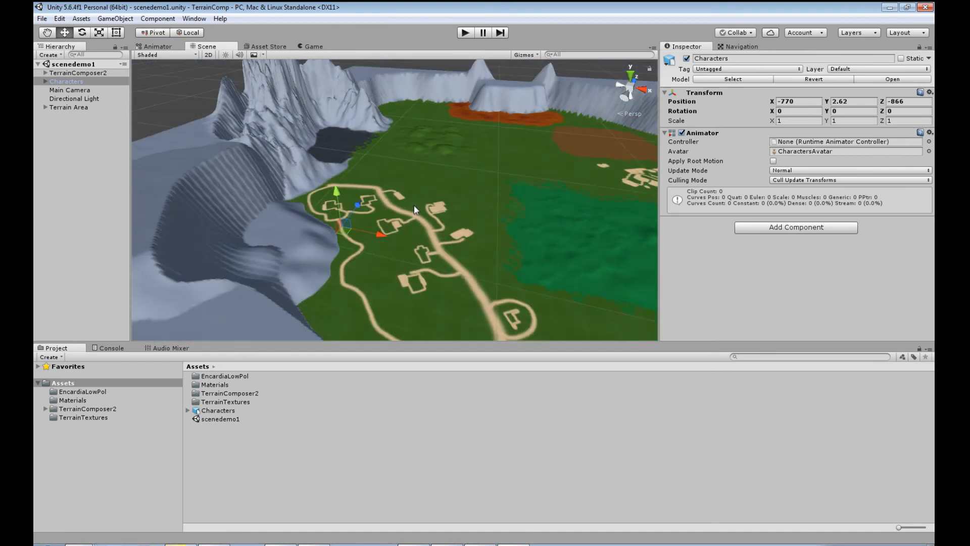
# - Look over the whole demo terrain again, including the village, city, forest and mountain areas
pyautogui.moveTo(477, 205); pyautogui.dragTo(434, 249, button='middle')
pyautogui.moveTo(433, 249)
pyautogui.mouseDown(button='right')
pyautogui.moveTo(456, 268)
pyautogui.moveTo(445, 244)
pyautogui.mouseUp(button='right')
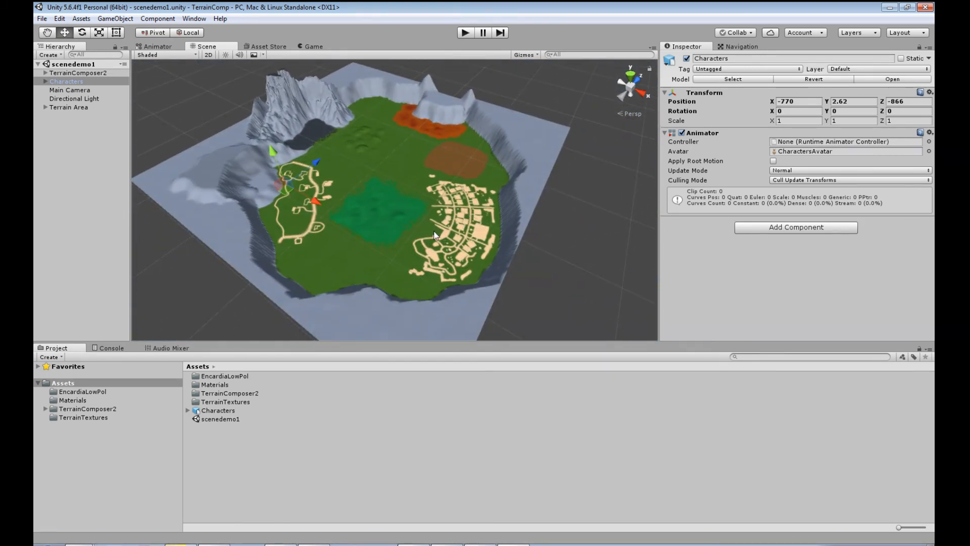
pyautogui.scroll(3, 357, 225)
pyautogui.moveTo(369, 223); pyautogui.dragTo(326, 136, button='middle')
pyautogui.scroll(4, 348, 164)
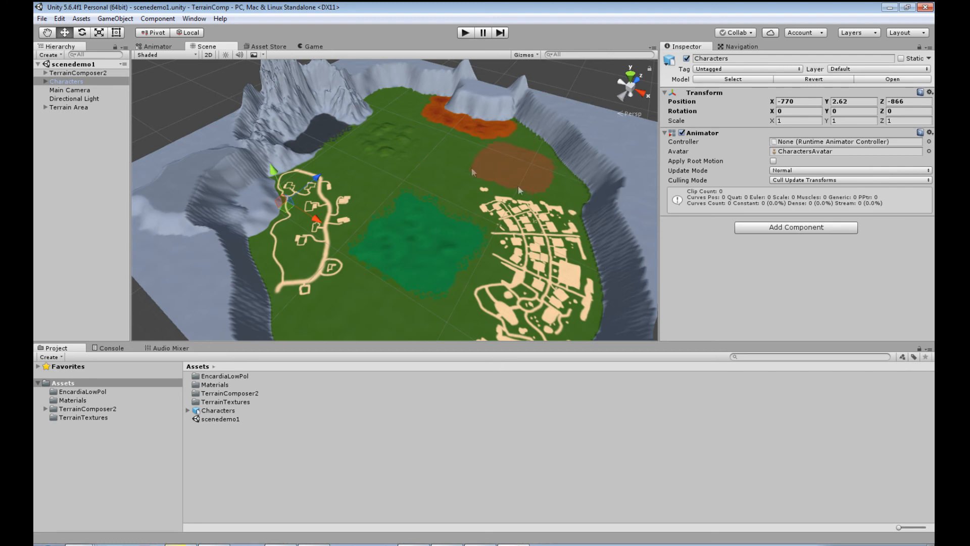
pyautogui.moveTo(437, 259); pyautogui.dragTo(429, 239, button='middle')
pyautogui.scroll(-2, 441, 246)
# - Create a new empty scene and start a new TerrainComposer2 project in it
pyautogui.click(42, 18)
pyautogui.click(55, 31)
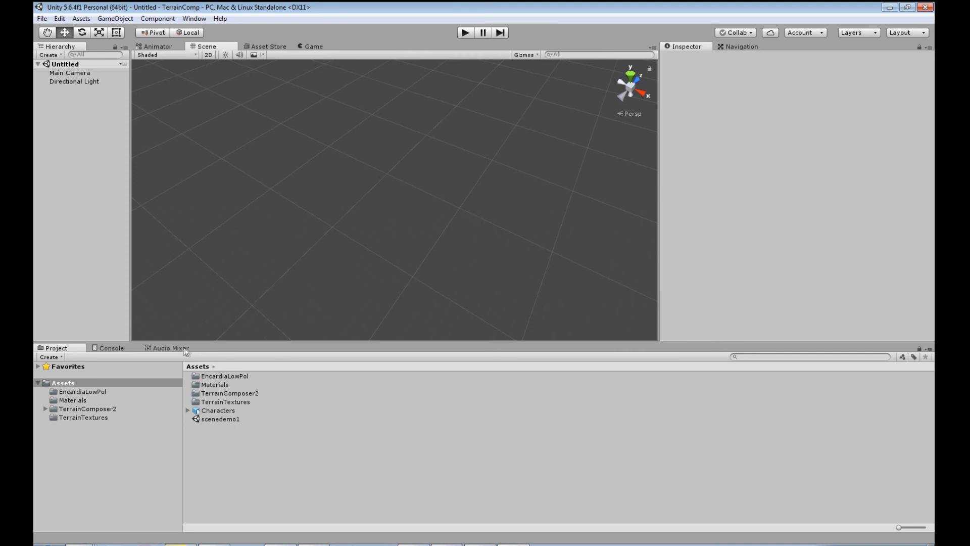
pyautogui.click(194, 18)
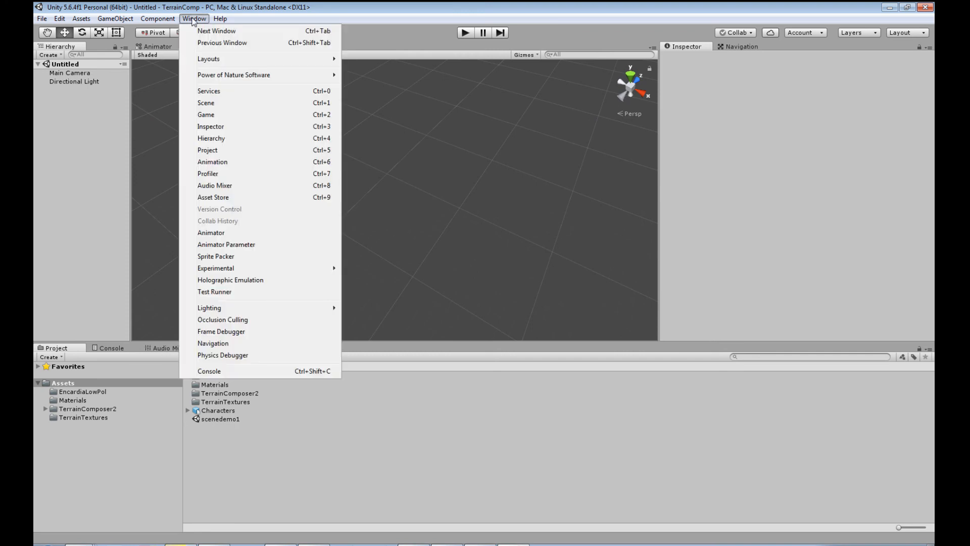
pyautogui.moveTo(266, 75)
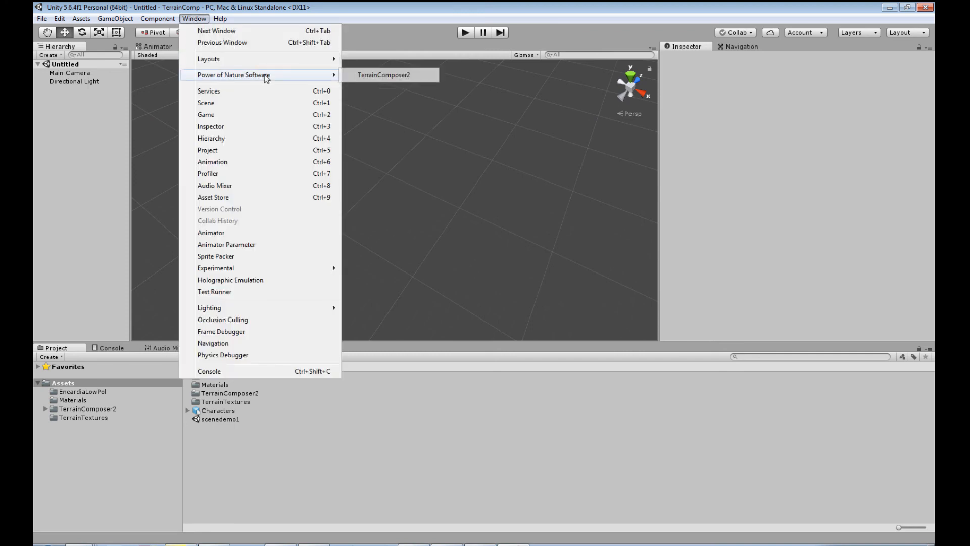
pyautogui.click(384, 76)
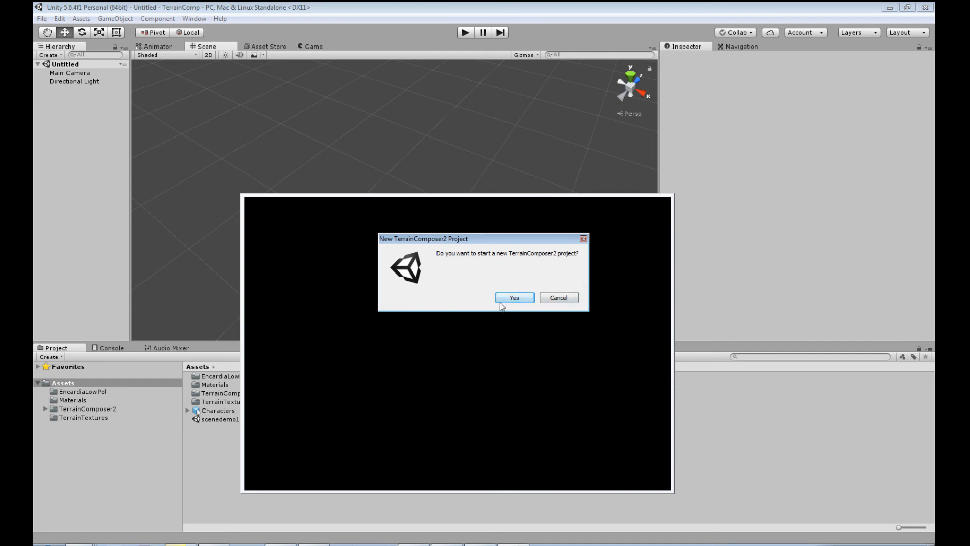
pyautogui.click(514, 298)
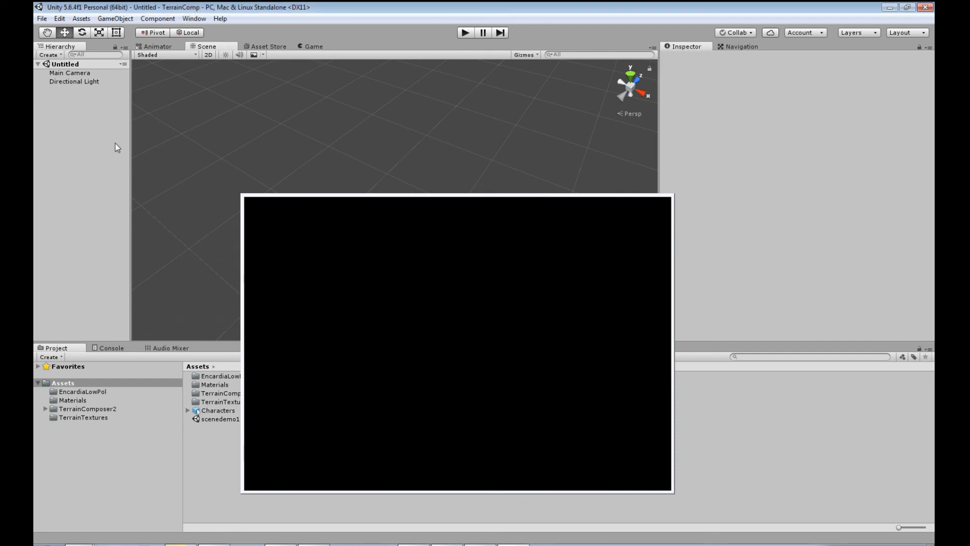
# - Dock the TerrainComposer2 window alongside the Project, Console and Audio Mixer views, and bring its Height and Splat nodes into view
pyautogui.moveTo(256, 204); pyautogui.dragTo(219, 352)
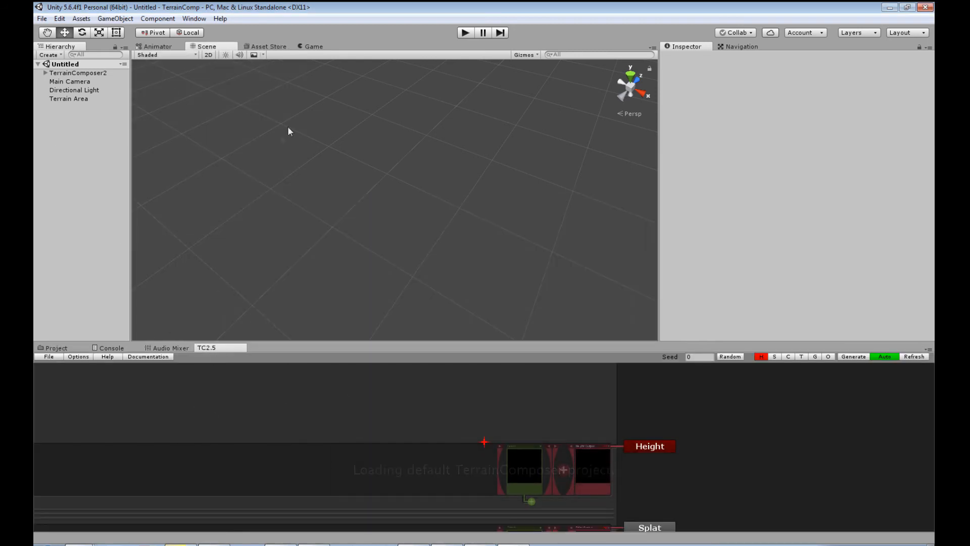
pyautogui.moveTo(490, 344); pyautogui.dragTo(293, 303)
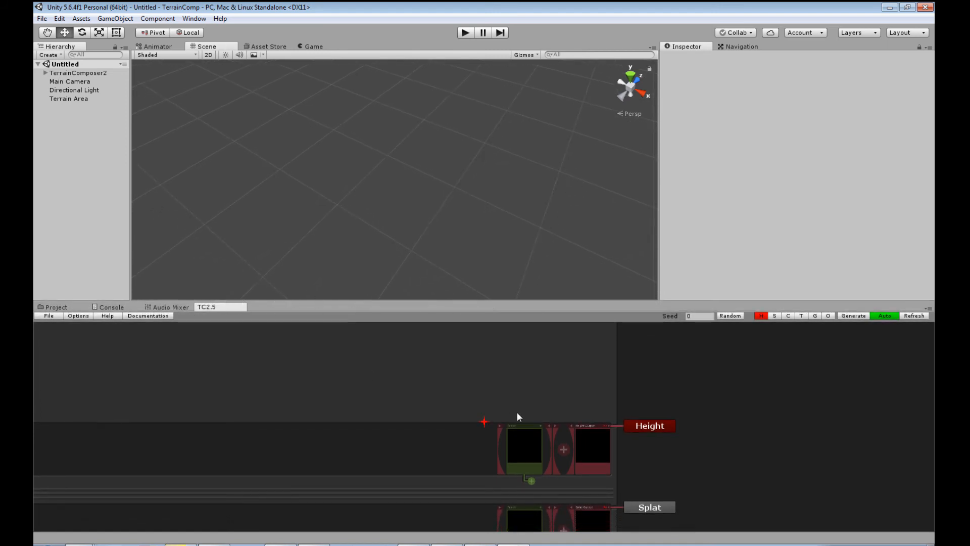
pyautogui.moveTo(453, 395); pyautogui.dragTo(388, 348)
pyautogui.moveTo(336, 445); pyautogui.dragTo(355, 514)
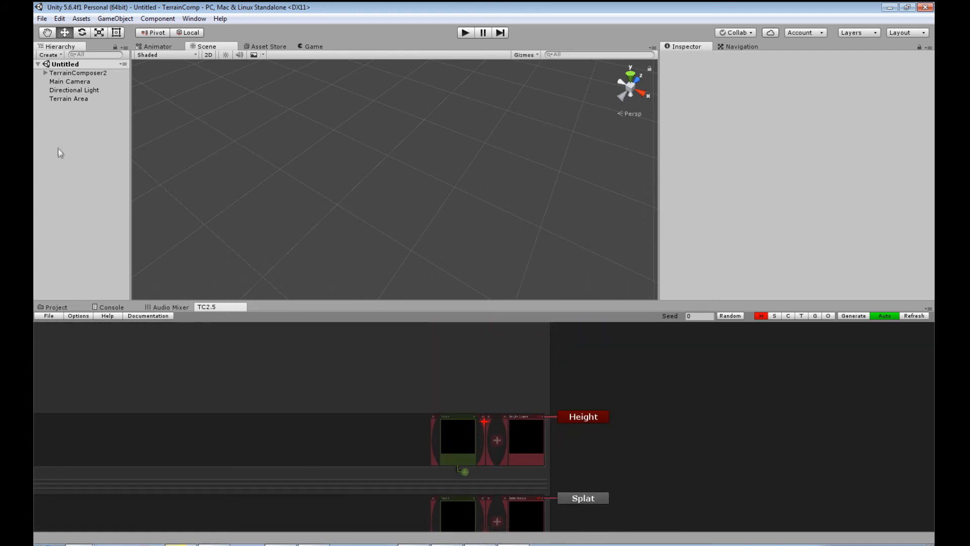
# - Select the Terrain Area object and enlarge the Inspector to show its terrain creation settings
pyautogui.click(76, 99)
pyautogui.moveTo(449, 302); pyautogui.dragTo(450, 380)
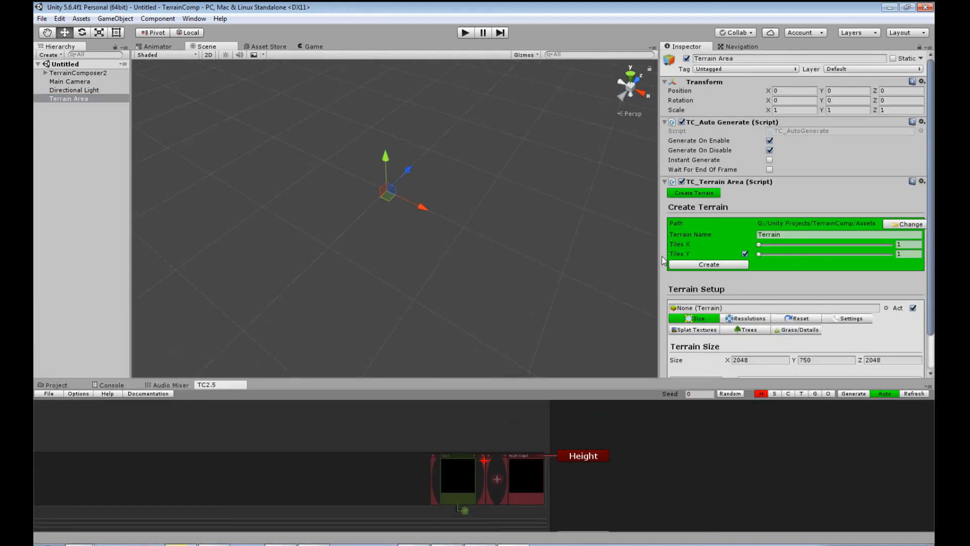
pyautogui.moveTo(657, 256); pyautogui.dragTo(577, 260)
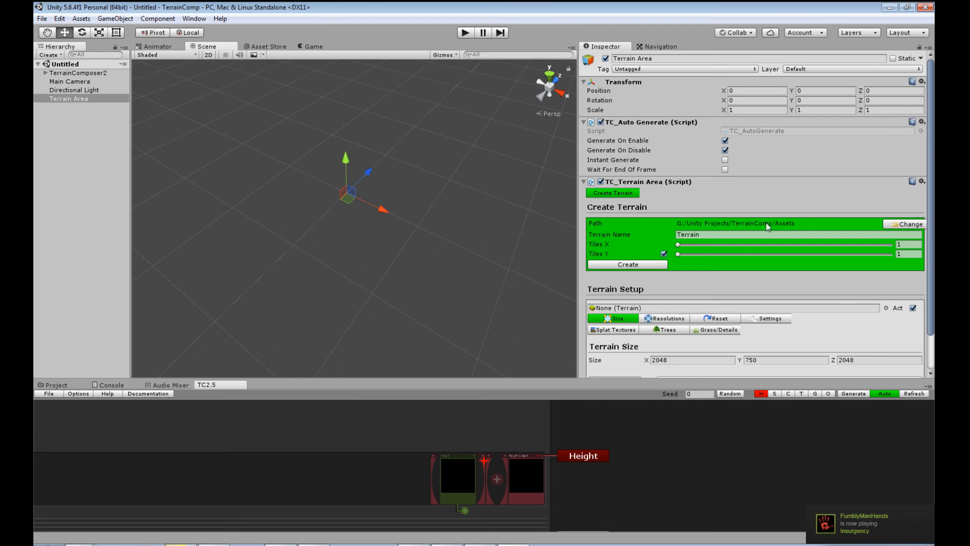
# - Open the folder selection for the terrain path and try to use a folder named TestTerrain in Assets
pyautogui.click(903, 228)
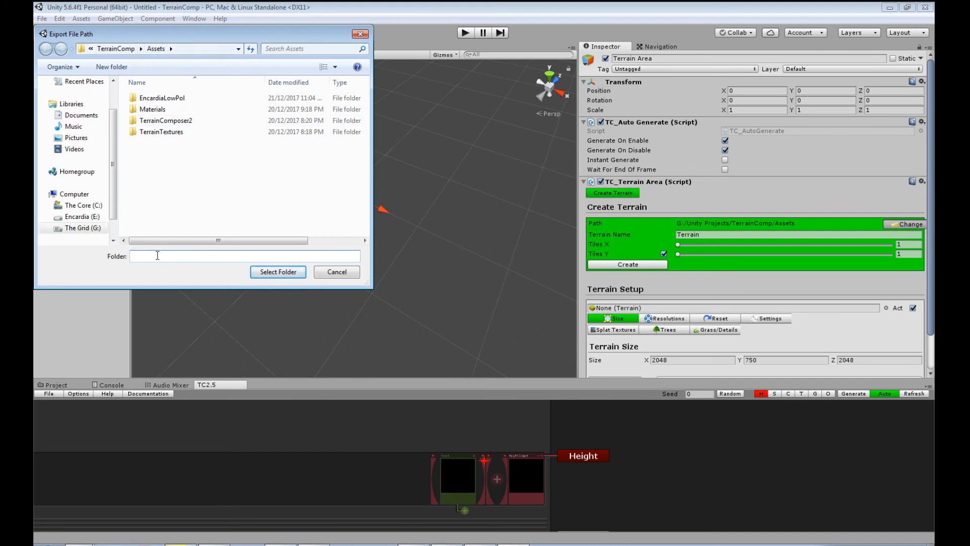
pyautogui.write('TestTerrain')
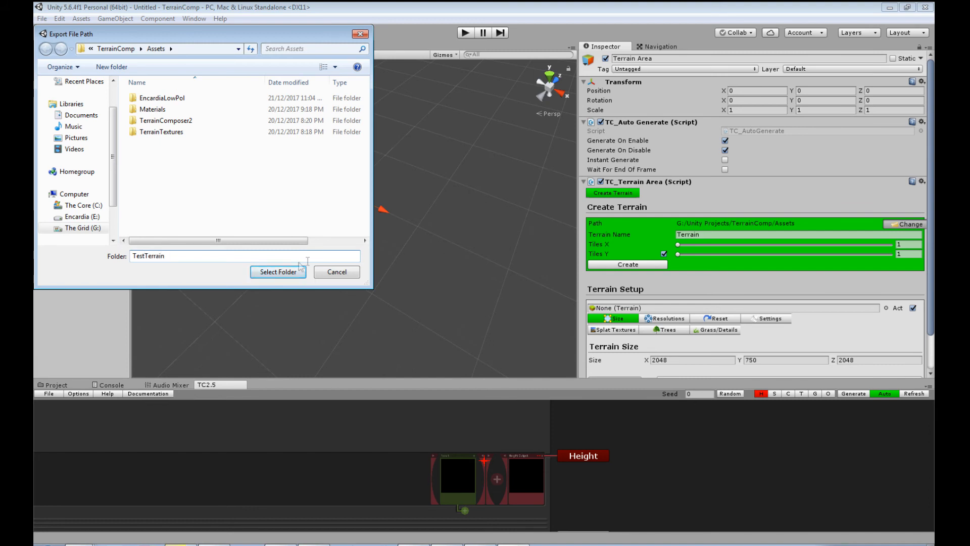
pyautogui.click(292, 278)
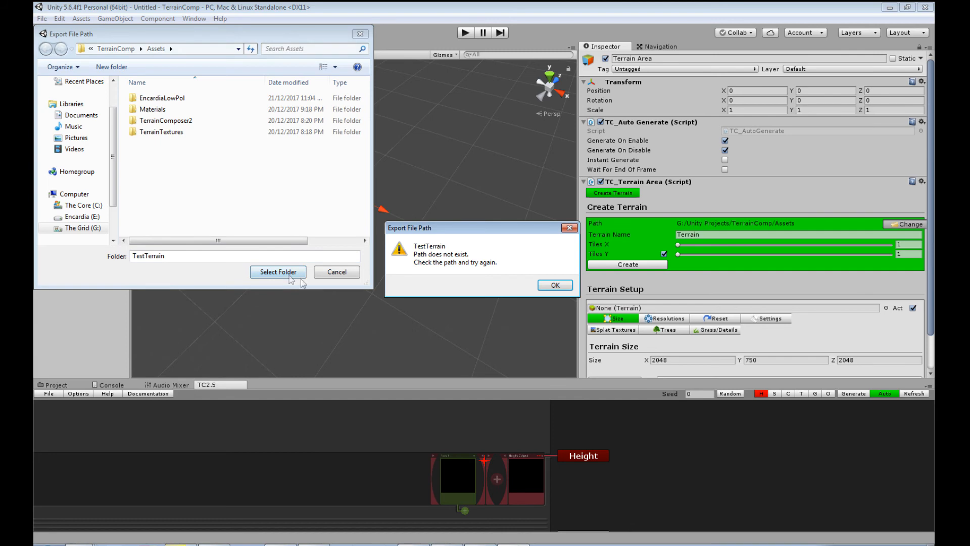
pyautogui.click(555, 285)
# - Create a new folder named TestTerrain inside Assets and choose it as the terrain path
pyautogui.rightClick(178, 175)
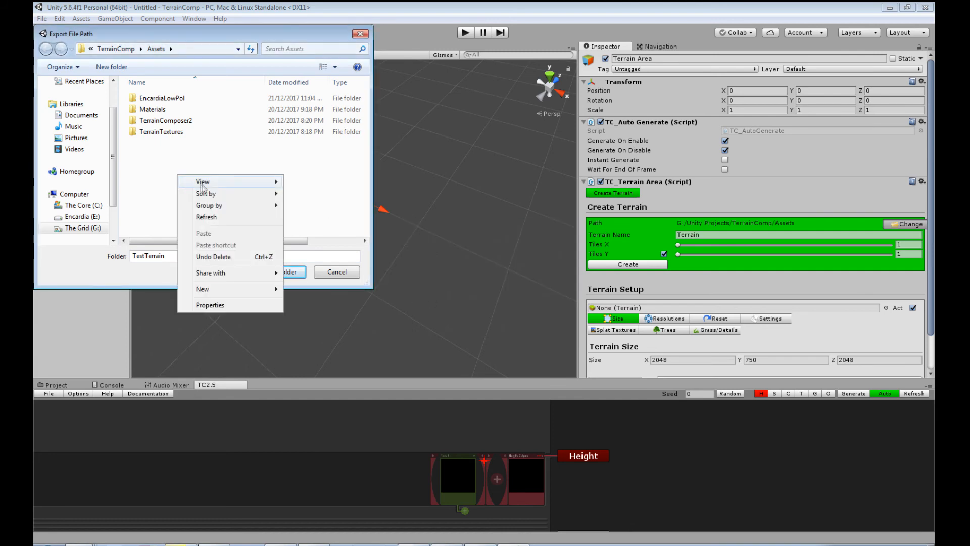
pyautogui.moveTo(228, 289)
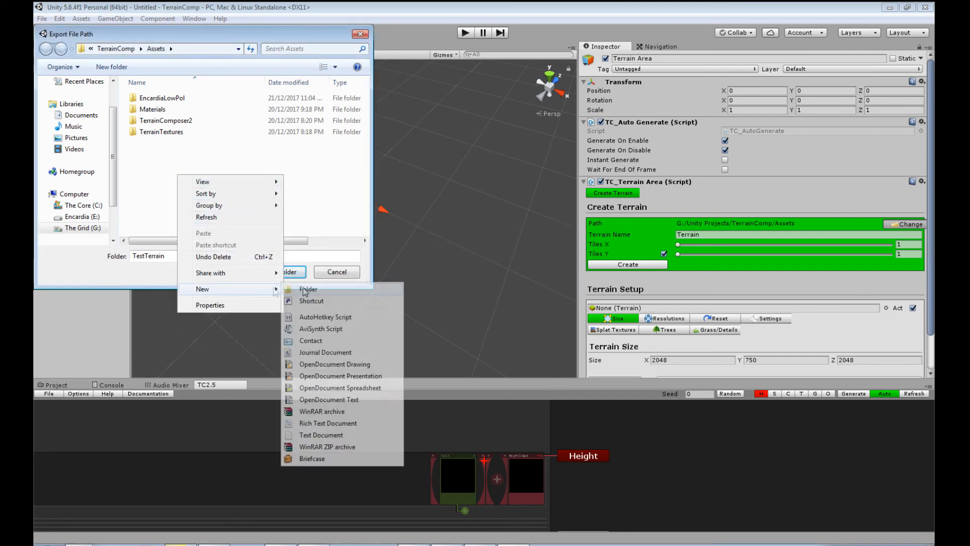
pyautogui.click(308, 289)
pyautogui.write('TestTerrain')
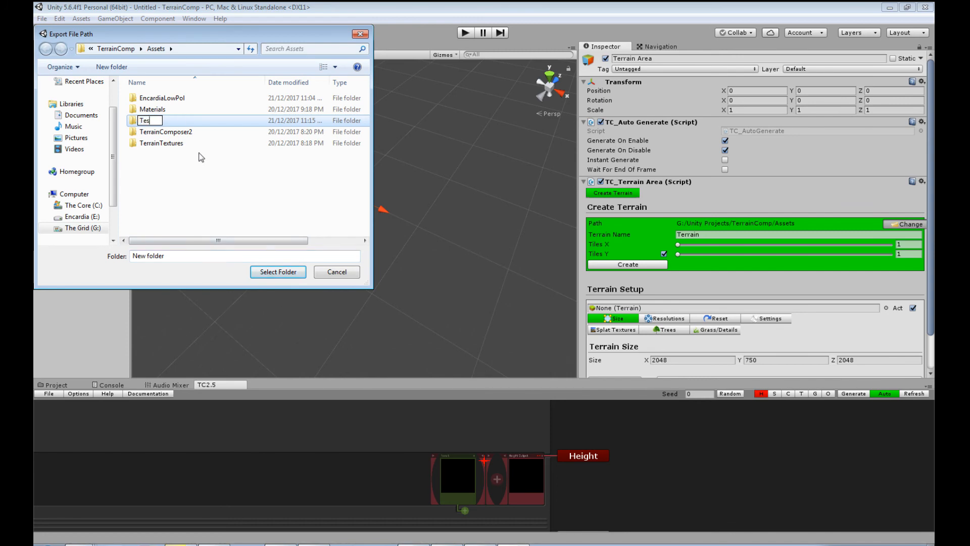
pyautogui.press('Return')
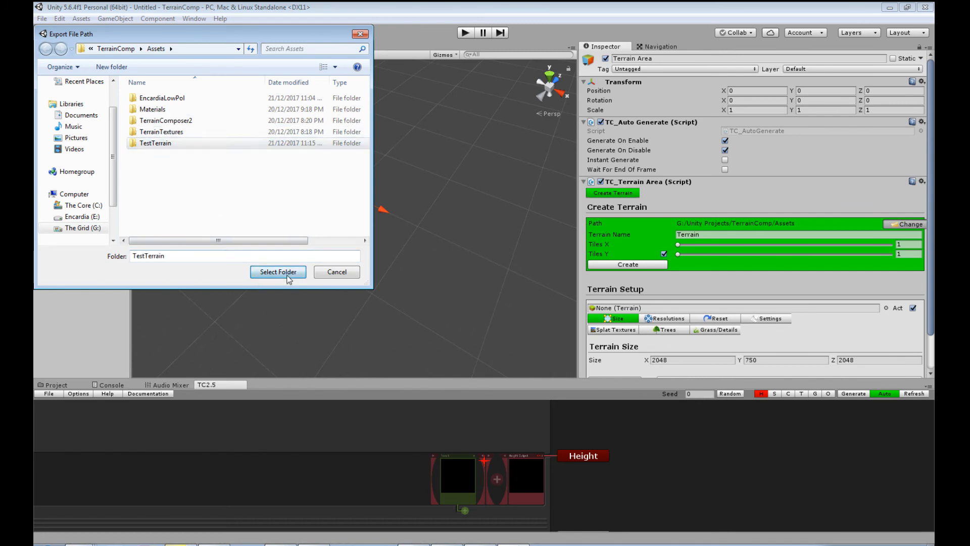
pyautogui.click(286, 274)
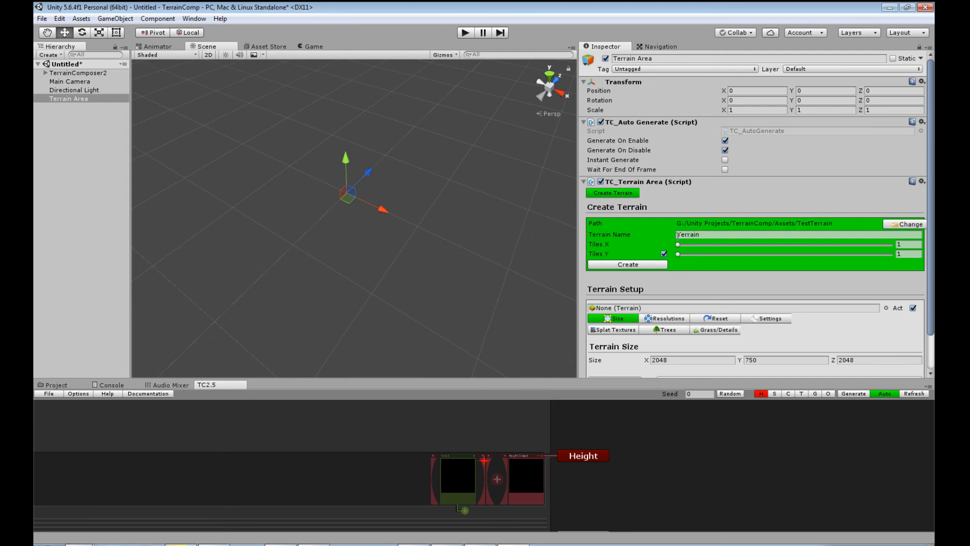
# - Set the terrain name to EncardiaLowPoly
pyautogui.click(707, 234)
pyautogui.write('Testt')
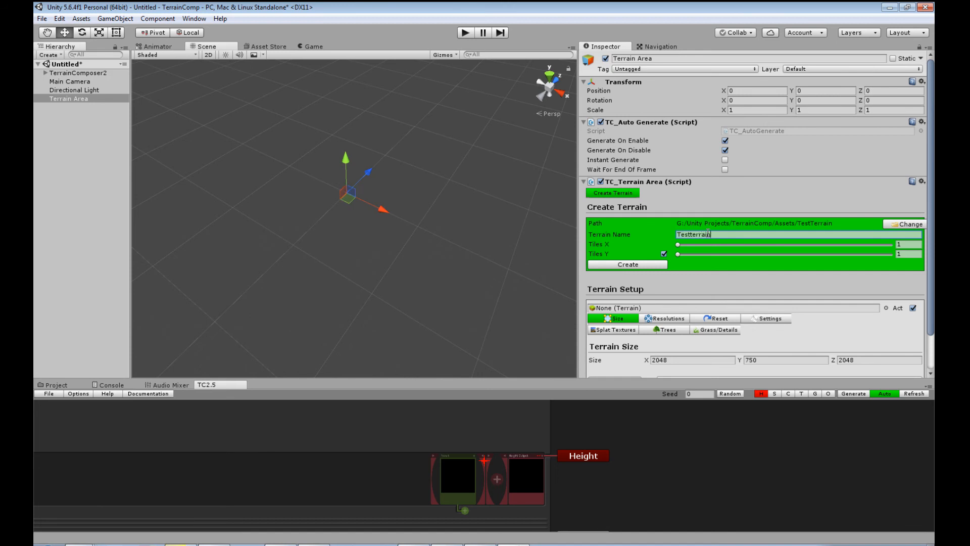
pyautogui.hotkey('ctrl', 'a')
pyautogui.write('EncardiaLowPo')
# - Set the terrain to 2 tiles in X and 2 in Y, keeping the Tiles Y option enabled
pyautogui.click(905, 244)
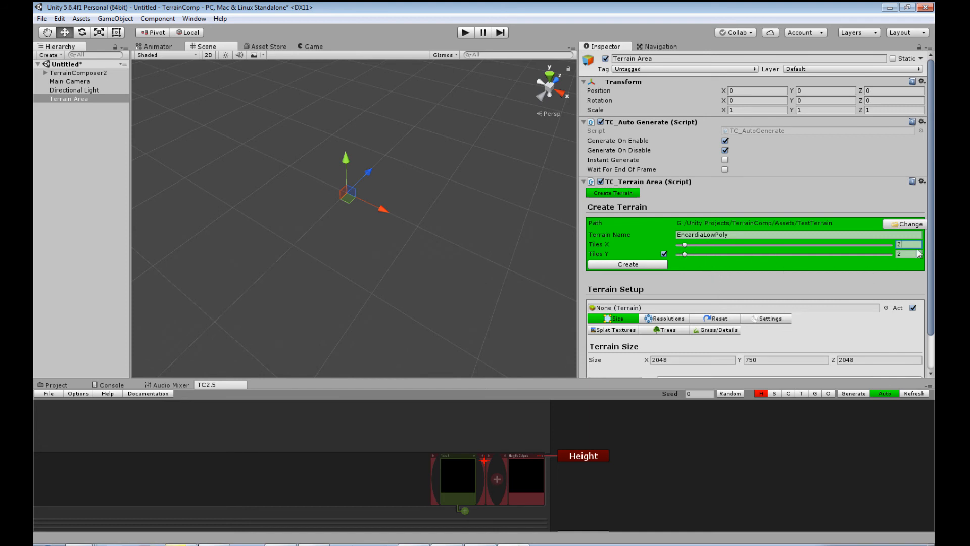
pyautogui.moveTo(686, 245)
pyautogui.mouseDown()
pyautogui.moveTo(900, 255)
pyautogui.moveTo(688, 263)
pyautogui.mouseUp()
pyautogui.click(663, 254)
pyautogui.moveTo(684, 254)
pyautogui.mouseDown()
pyautogui.moveTo(719, 255)
pyautogui.moveTo(685, 259)
pyautogui.mouseUp()
pyautogui.click(664, 254)
# - Set the terrain size in X to 1000
pyautogui.scroll(-3, 719, 280)
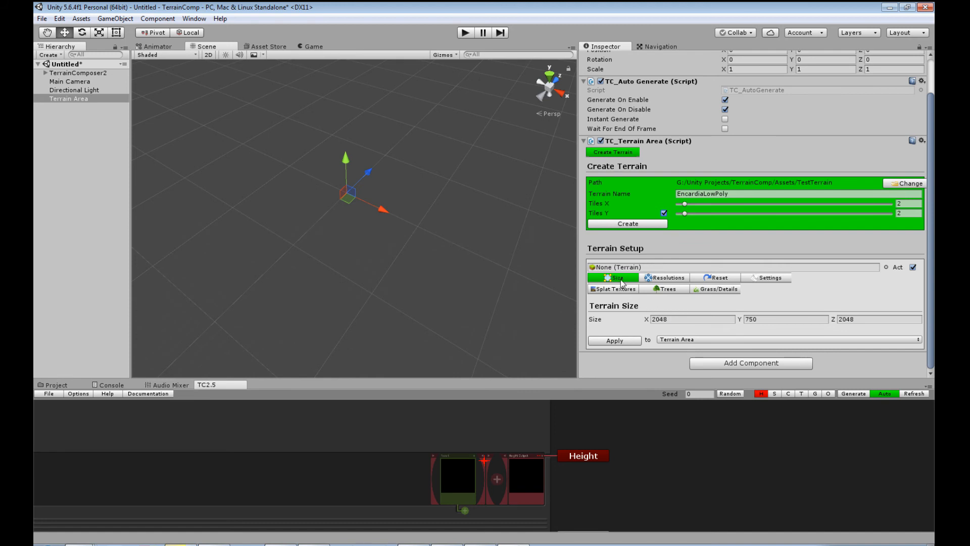
pyautogui.click(680, 320)
pyautogui.click(676, 321)
pyautogui.doubleClick(672, 317)
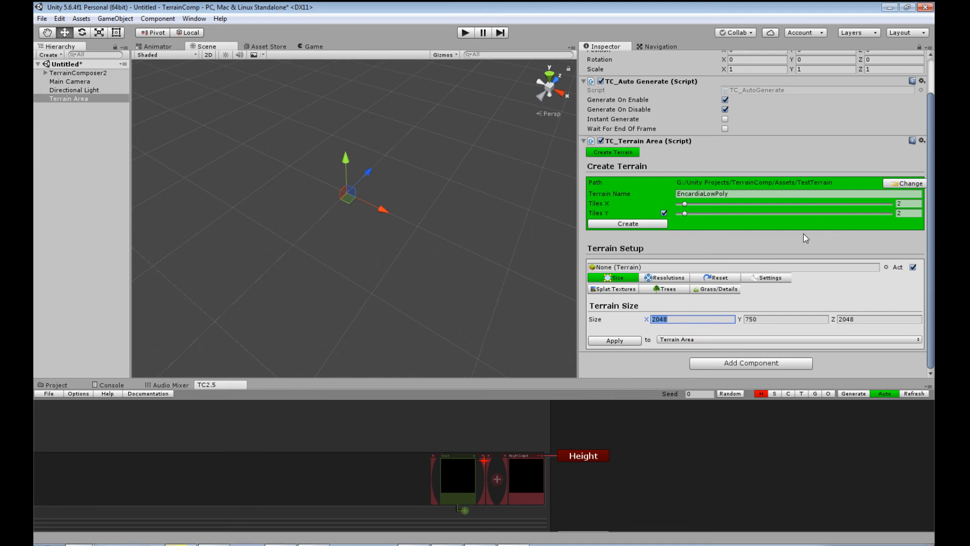
pyautogui.write('1000')
# - Review the terrain resolution options and the editor settings for base terrain, trees and details
pyautogui.click(684, 280)
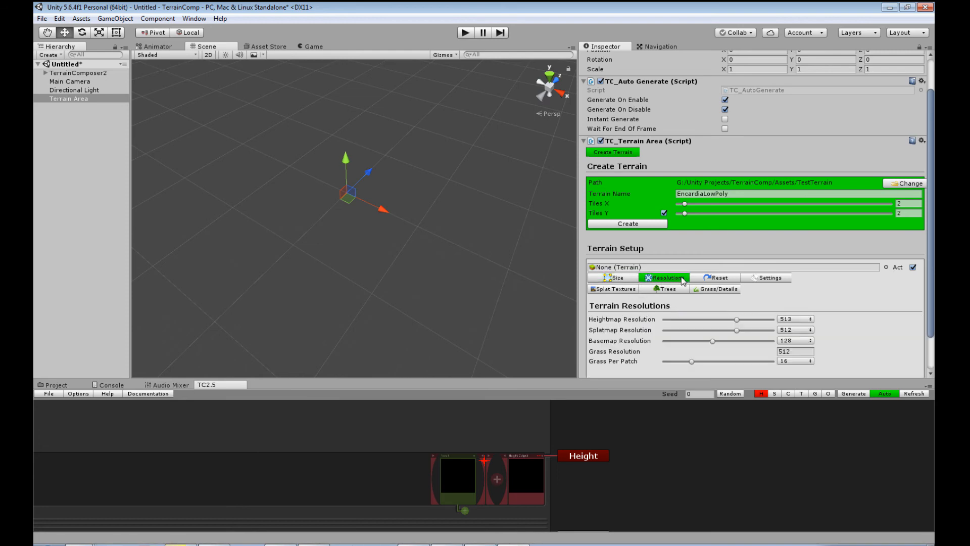
pyautogui.scroll(-2, 683, 328)
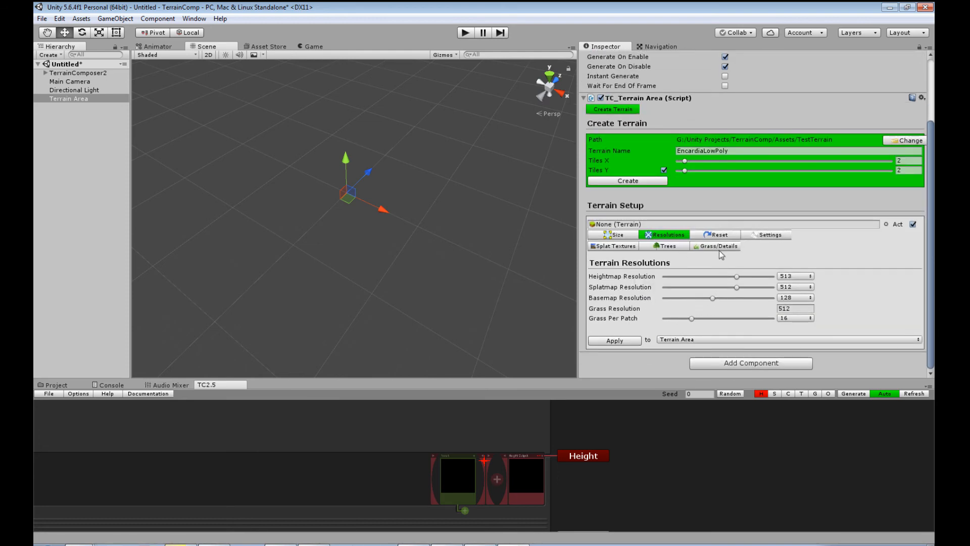
pyautogui.click(760, 236)
pyautogui.click(637, 305)
pyautogui.scroll(-3, 757, 278)
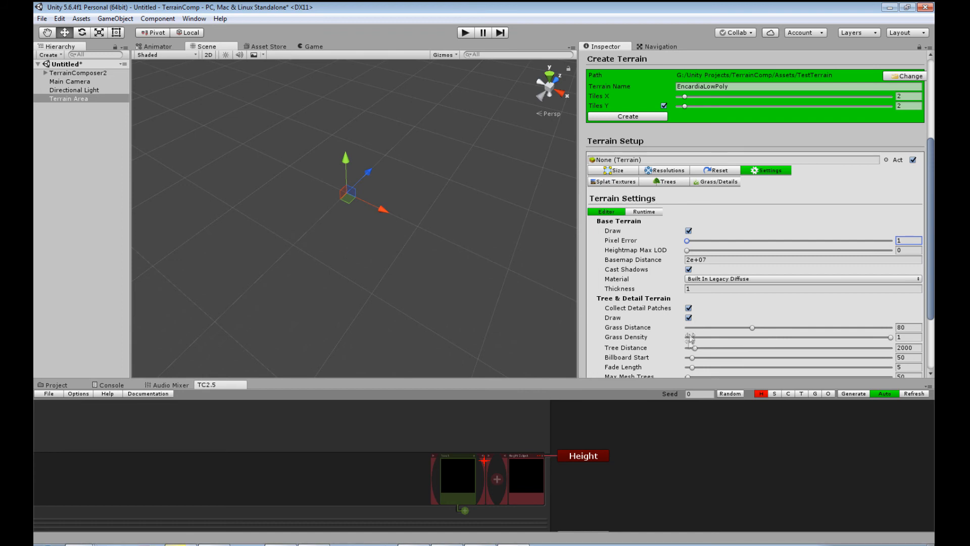
# - Review the remaining tree, detail and wind settings of the terrain, including its splat texture slots
pyautogui.scroll(-4, 695, 341)
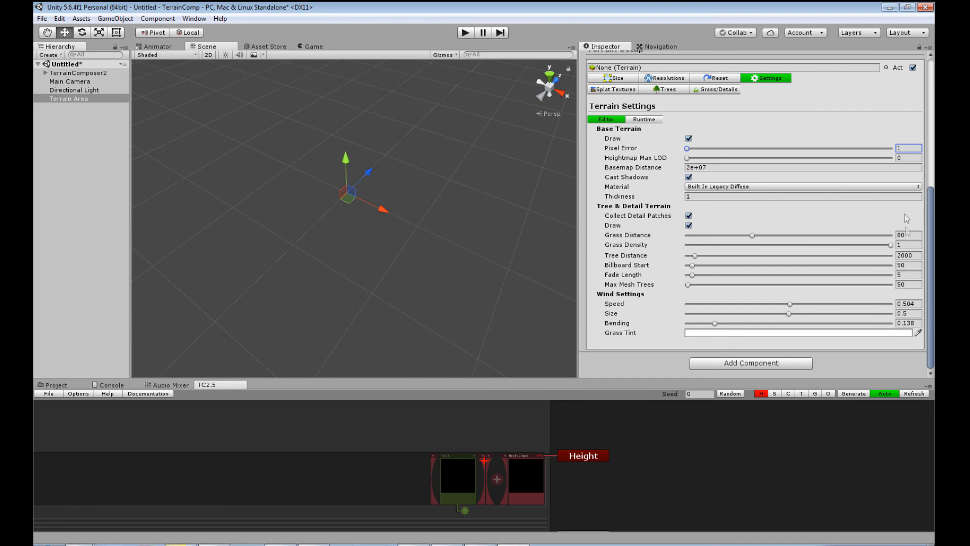
pyautogui.scroll(5, 746, 305)
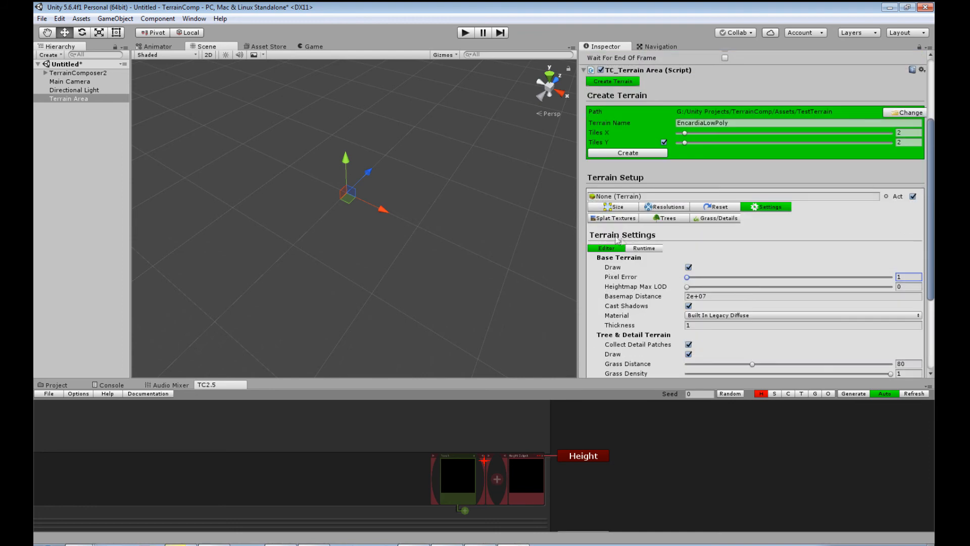
pyautogui.scroll(-5, 794, 318)
pyautogui.scroll(6, 817, 327)
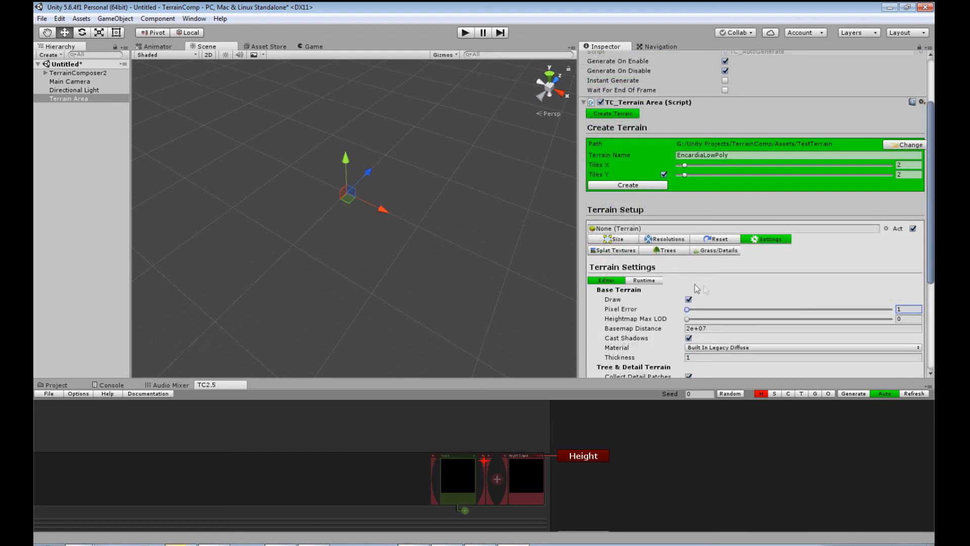
pyautogui.click(614, 251)
pyautogui.scroll(-9, 764, 313)
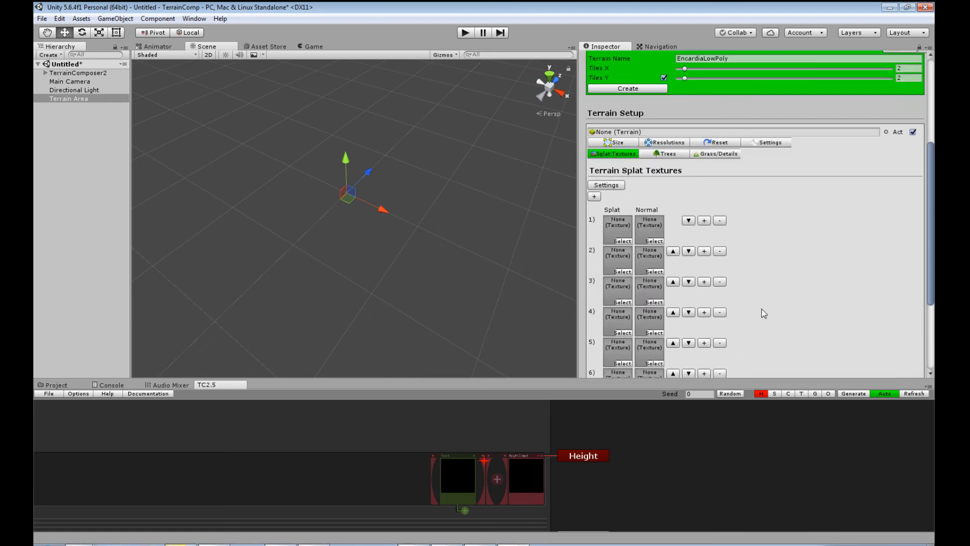
pyautogui.scroll(6, 761, 310)
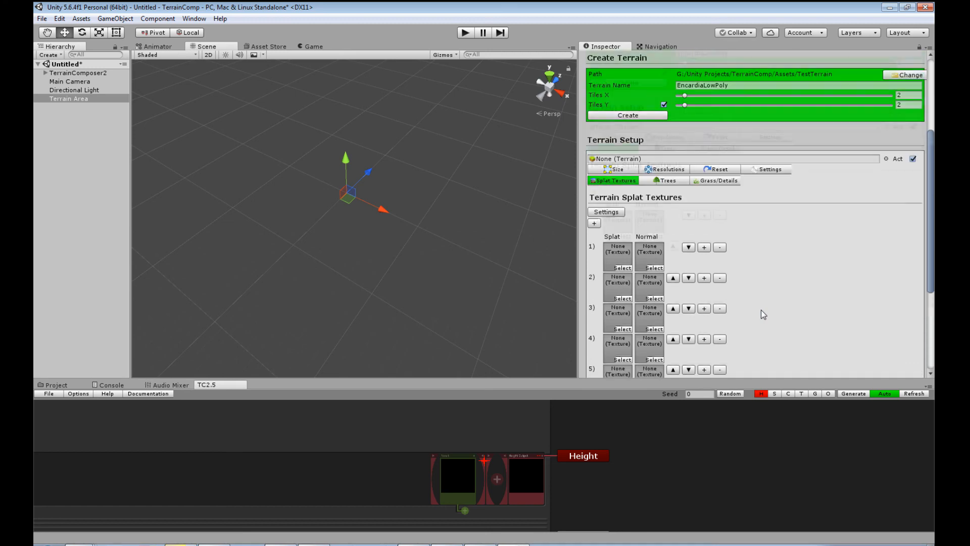
pyautogui.scroll(-2, 639, 212)
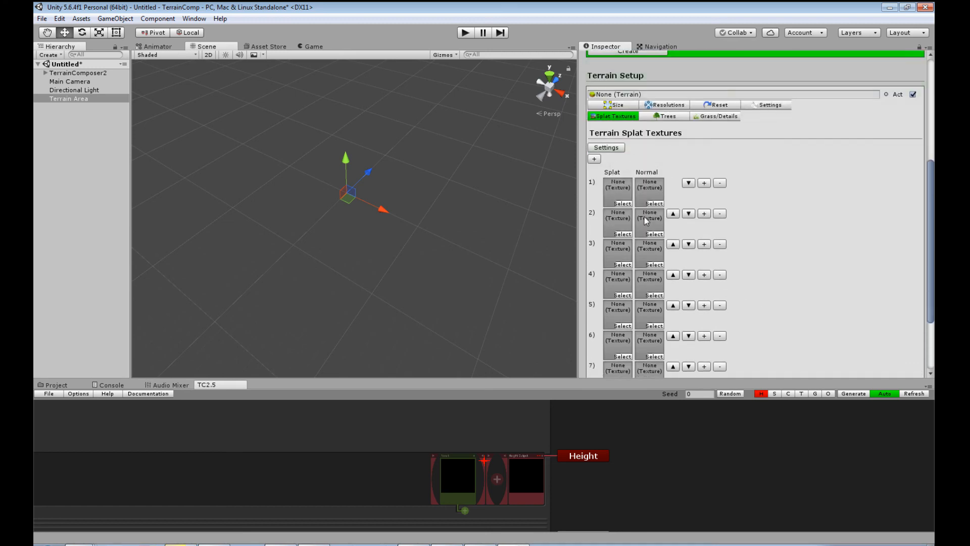
# - Remove all eight empty grass entries from the terrain's grass and detail setup
pyautogui.click(720, 117)
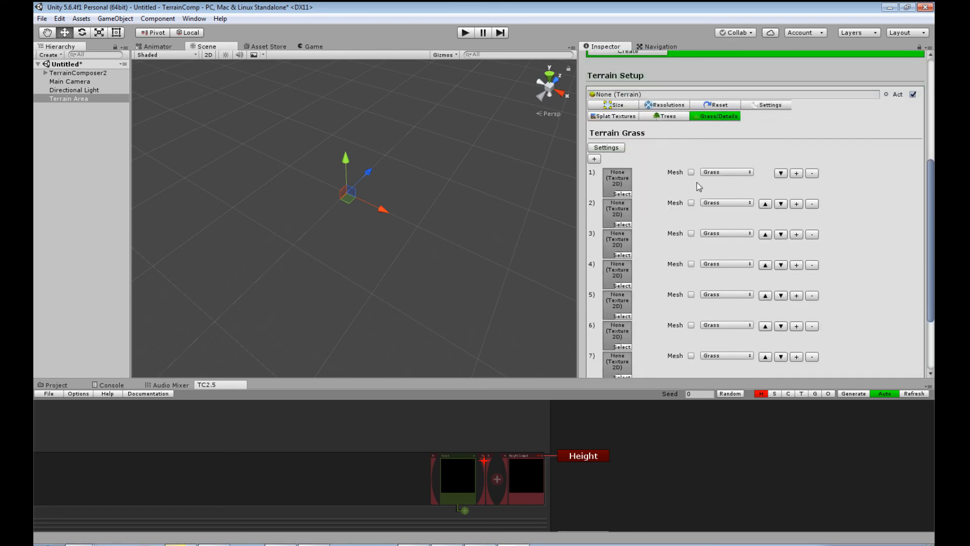
pyautogui.scroll(-2, 735, 166)
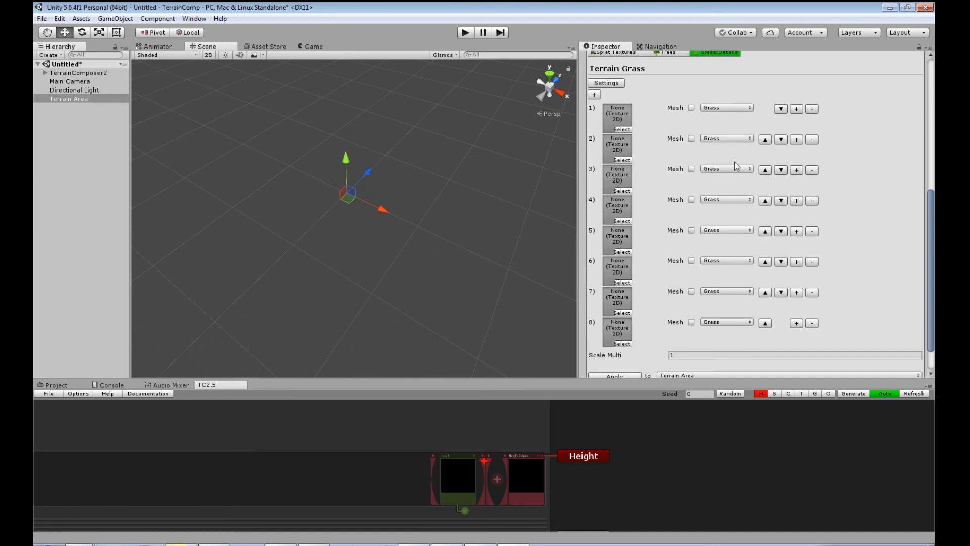
pyautogui.click(814, 107)
pyautogui.click(815, 108)
pyautogui.click(815, 135)
pyautogui.click(813, 165)
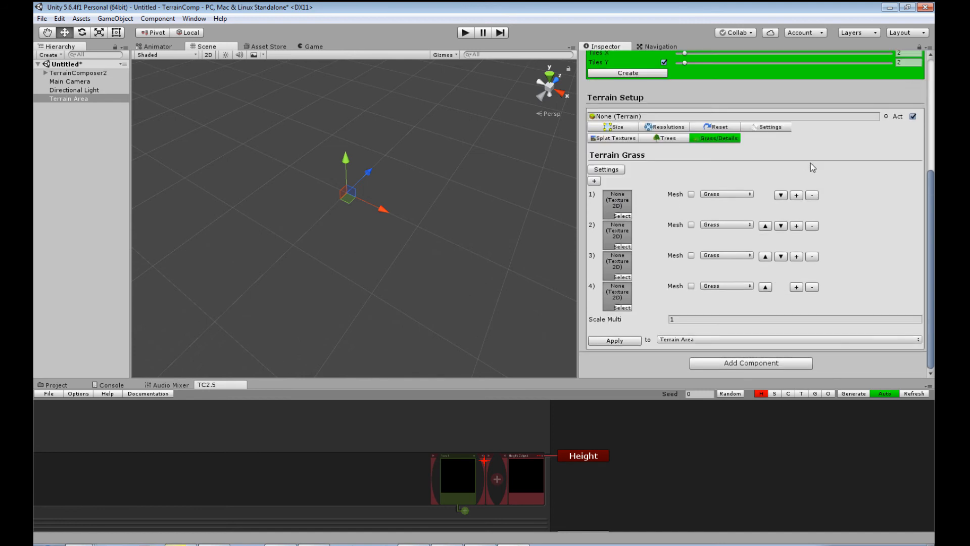
pyautogui.click(812, 195)
pyautogui.click(813, 226)
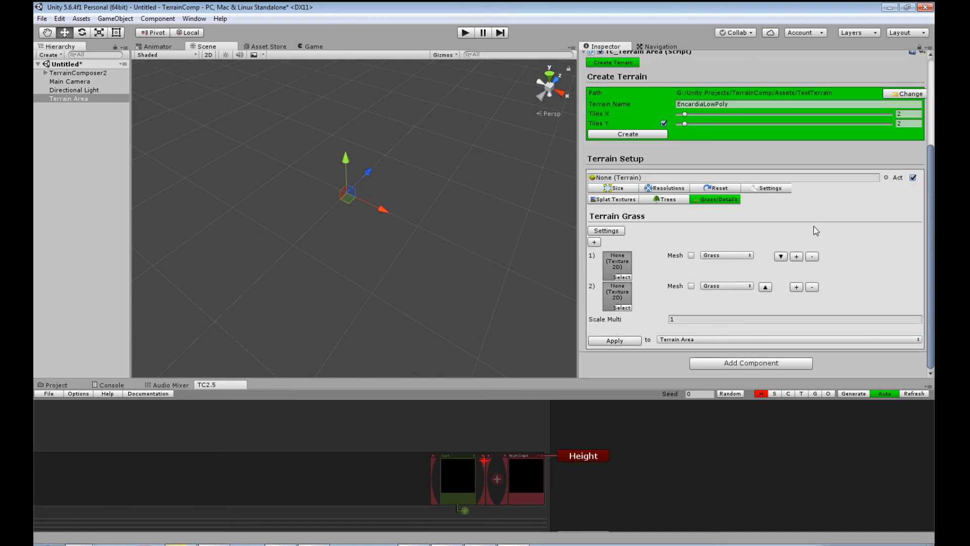
pyautogui.click(812, 256)
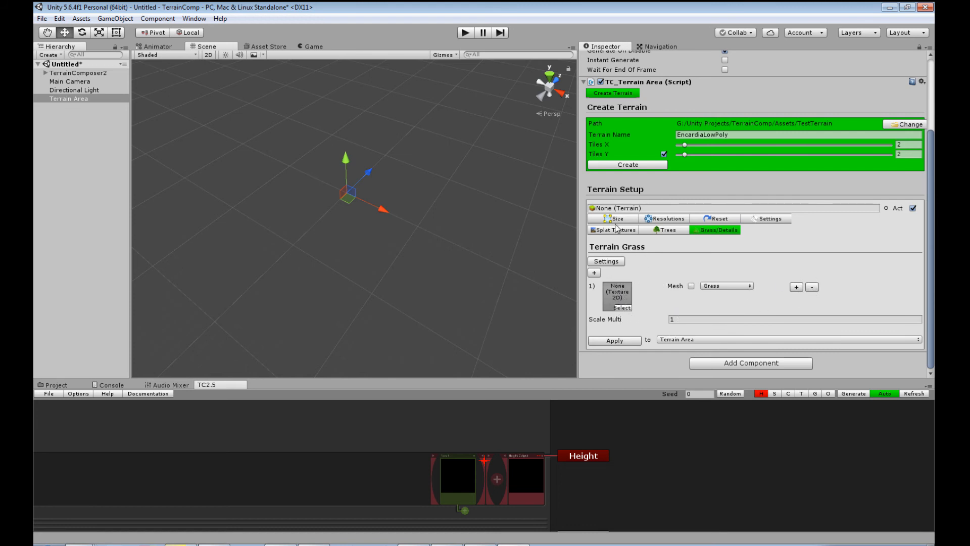
pyautogui.click(812, 287)
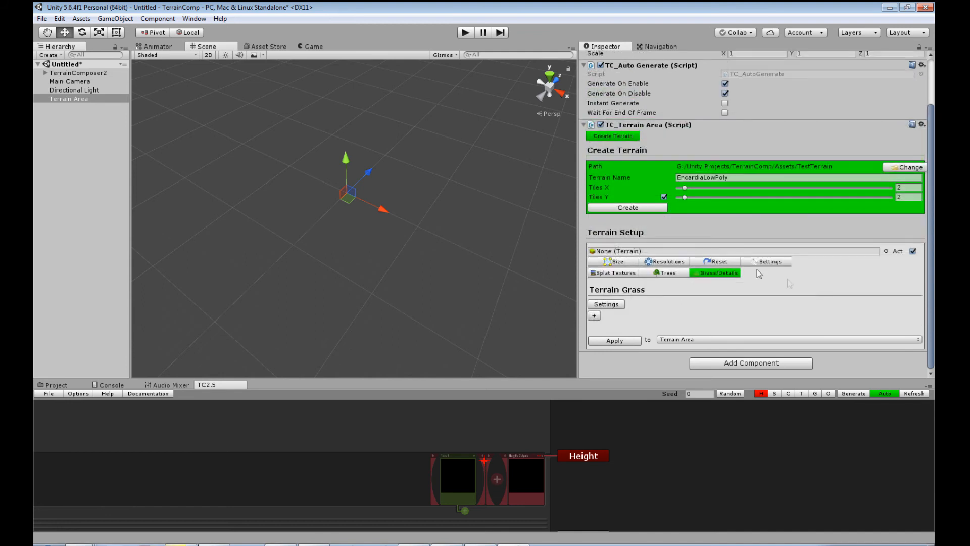
# - Assign Sand1, Grass1 and Grass2 from the TerrainTextures folder to terrain splat slots 1, 2 and 3
pyautogui.click(665, 273)
pyautogui.click(600, 275)
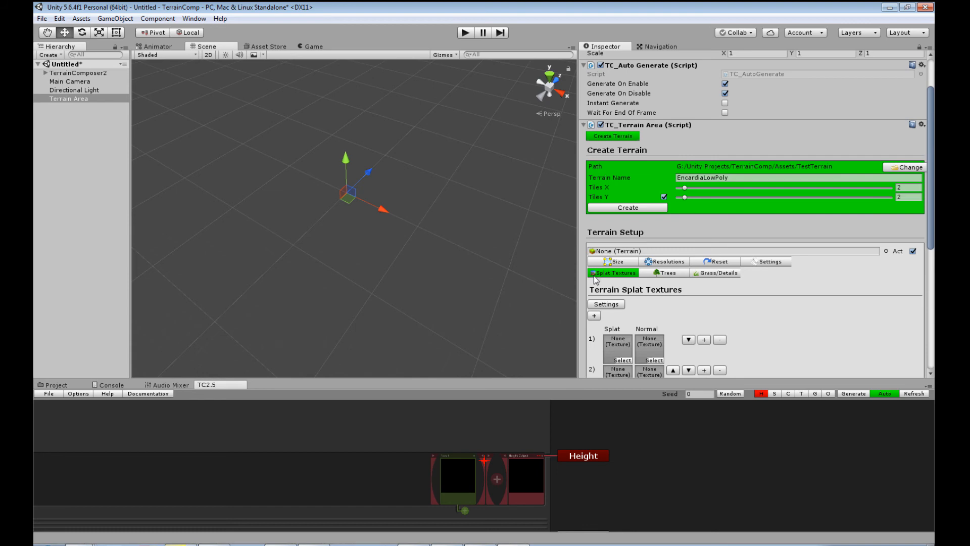
pyautogui.click(57, 385)
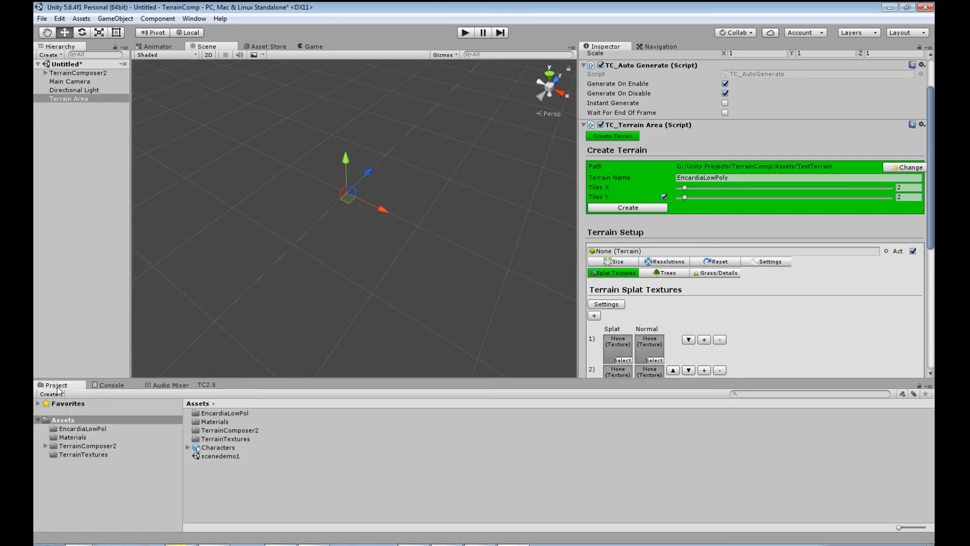
pyautogui.click(80, 455)
pyautogui.scroll(-5, 640, 324)
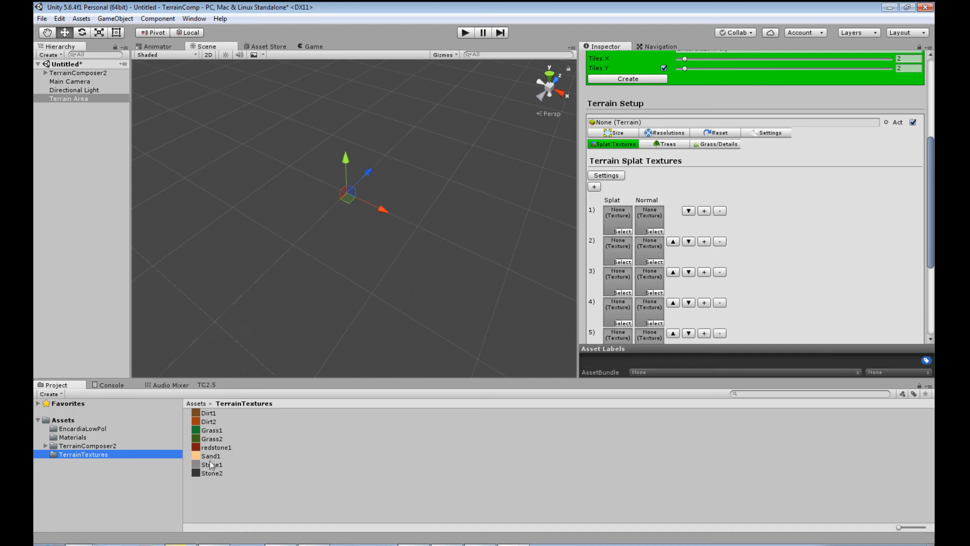
pyautogui.moveTo(211, 459); pyautogui.dragTo(601, 223)
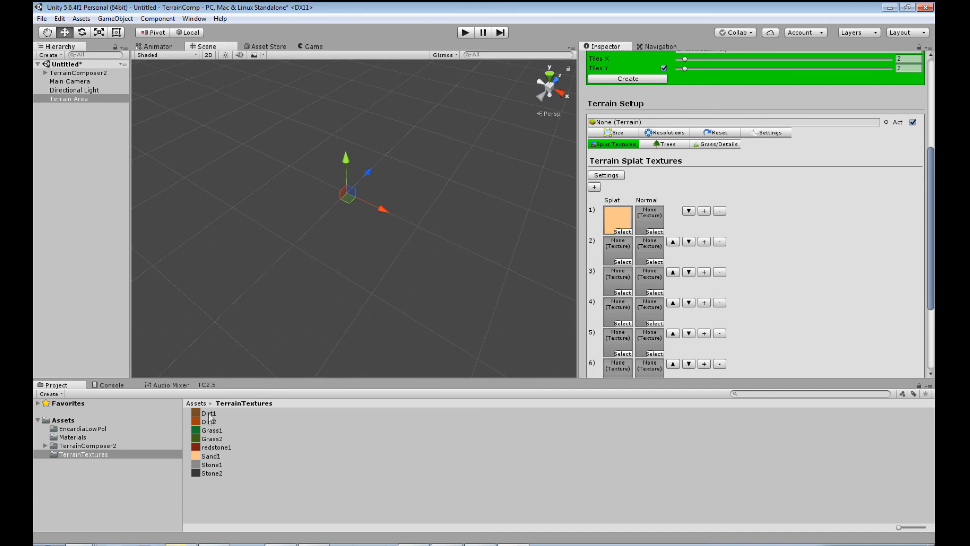
pyautogui.moveTo(210, 431); pyautogui.dragTo(617, 248)
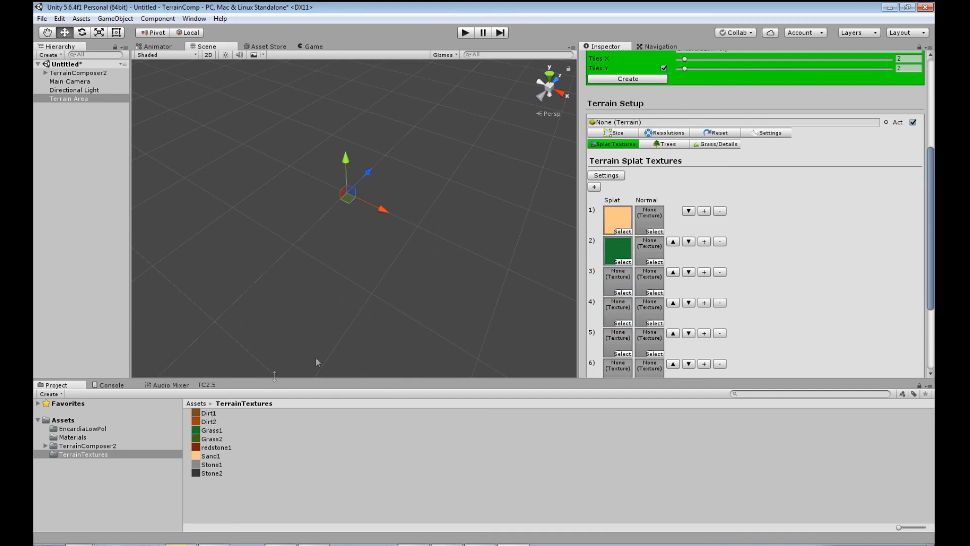
pyautogui.moveTo(208, 439); pyautogui.dragTo(617, 281)
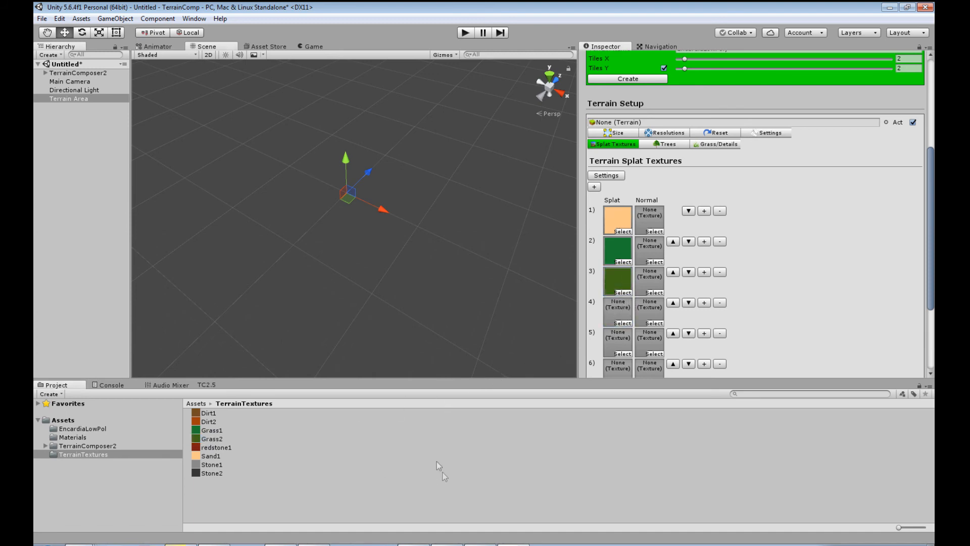
# - Assign Dirt1, Dirt2, redstone1, Stone1 and Stone2 to terrain splat slots 4 through 8, in that order
pyautogui.moveTo(208, 413); pyautogui.dragTo(613, 311)
pyautogui.scroll(-3, 612, 311)
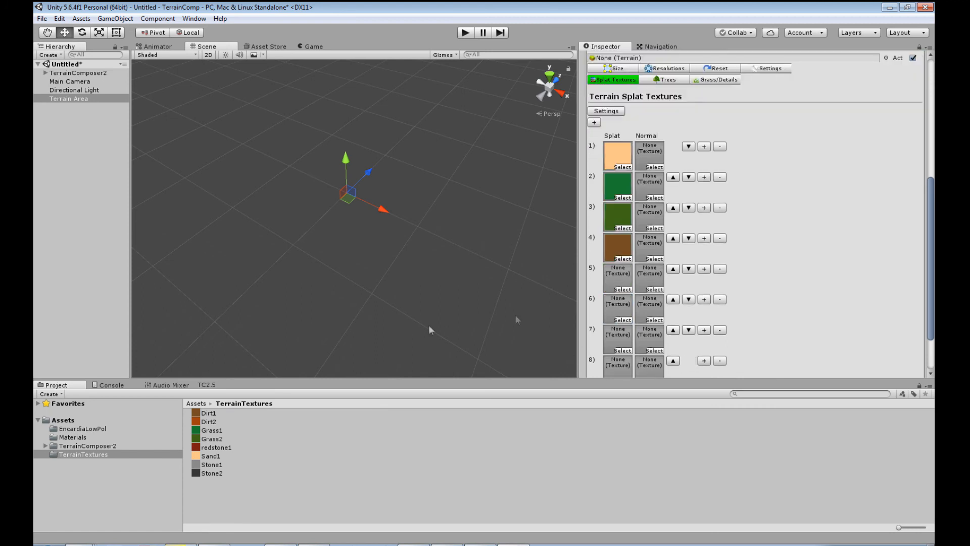
pyautogui.moveTo(208, 421); pyautogui.dragTo(618, 278)
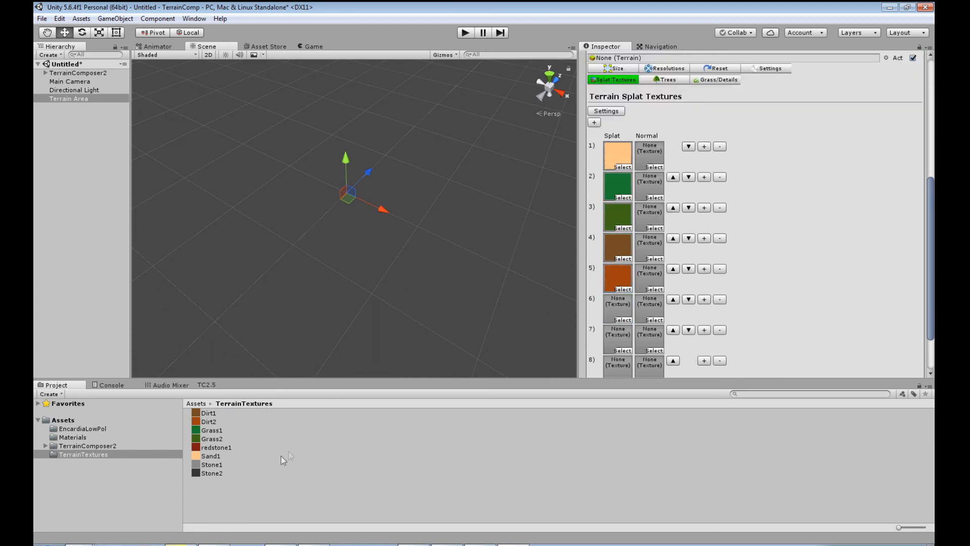
pyautogui.moveTo(210, 447); pyautogui.dragTo(617, 310)
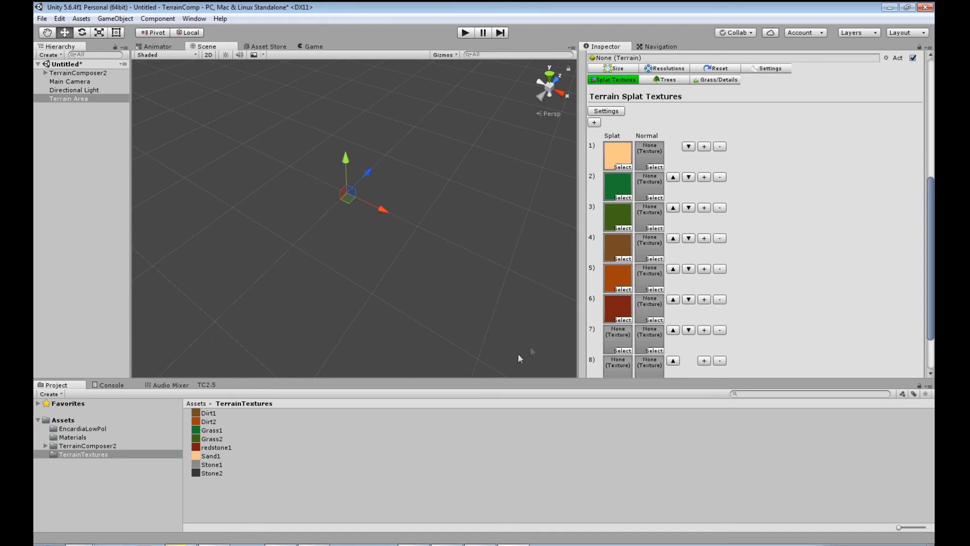
pyautogui.moveTo(211, 464); pyautogui.dragTo(618, 337)
pyautogui.scroll(-3, 618, 338)
pyautogui.moveTo(211, 473); pyautogui.dragTo(624, 303)
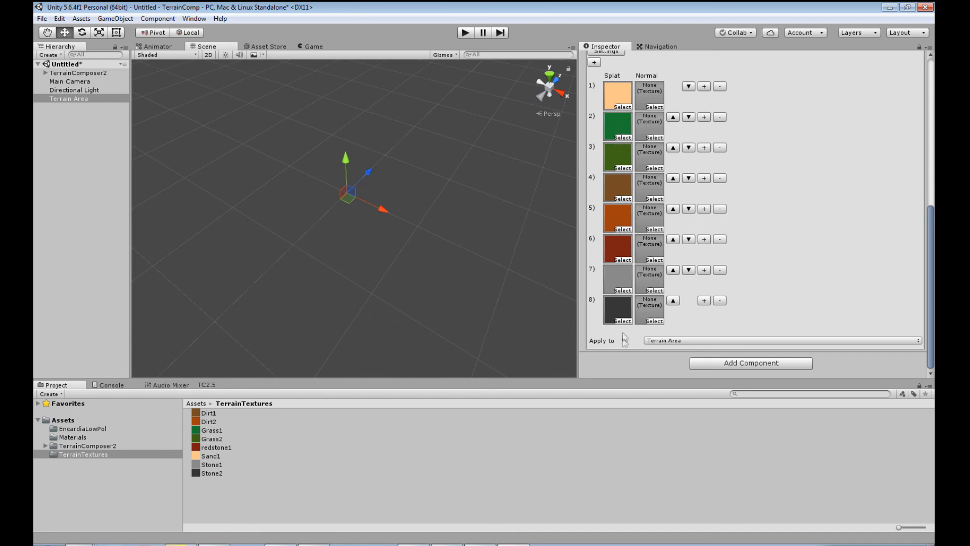
# - Check the order of the eight assigned splat textures and the terrain's grass and detail list
pyautogui.moveTo(408, 211); pyautogui.dragTo(391, 281, button='middle')
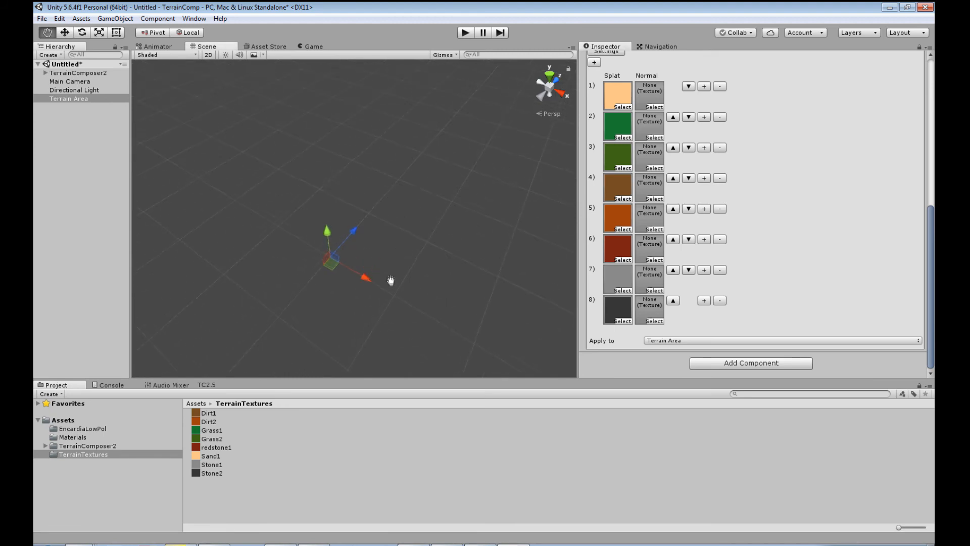
pyautogui.scroll(5, 761, 234)
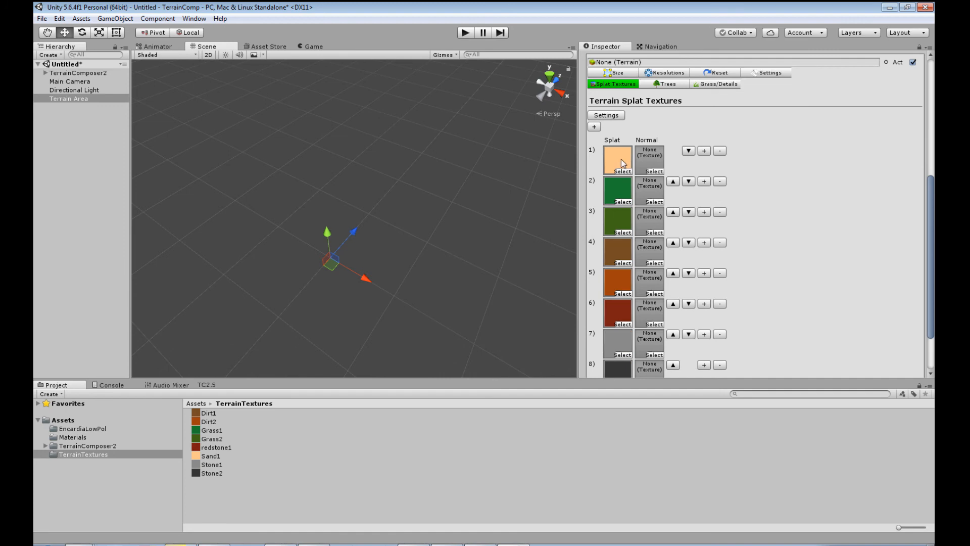
pyautogui.scroll(-3, 630, 316)
pyautogui.scroll(7, 670, 270)
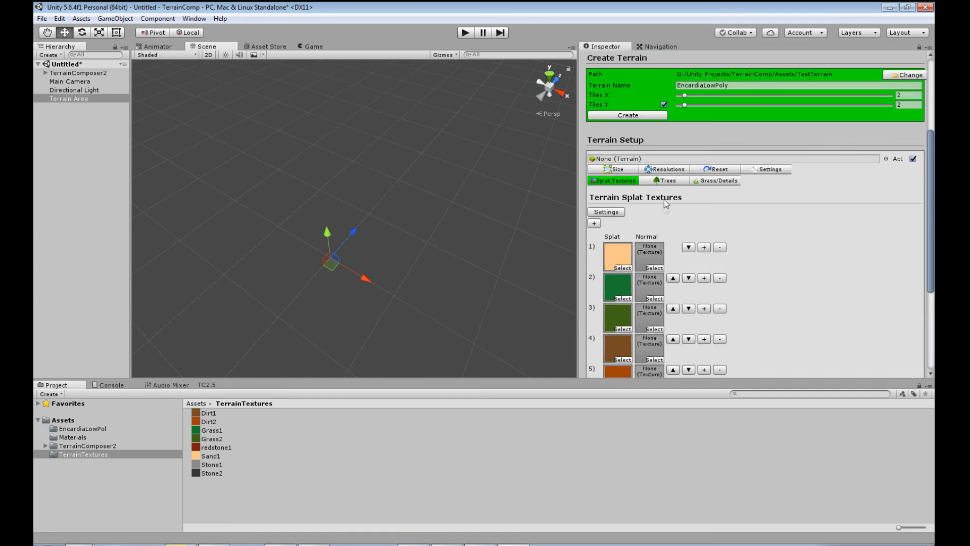
pyautogui.click(716, 182)
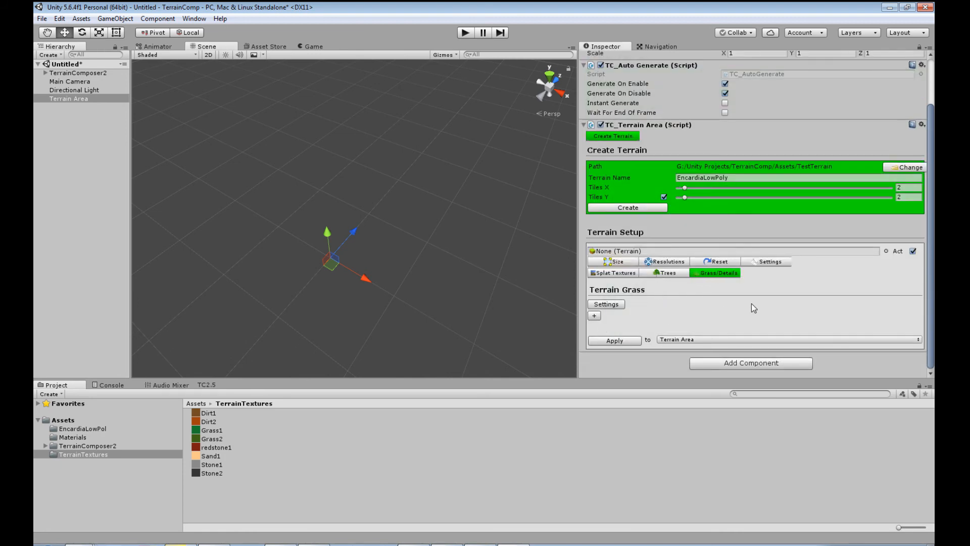
pyautogui.click(615, 273)
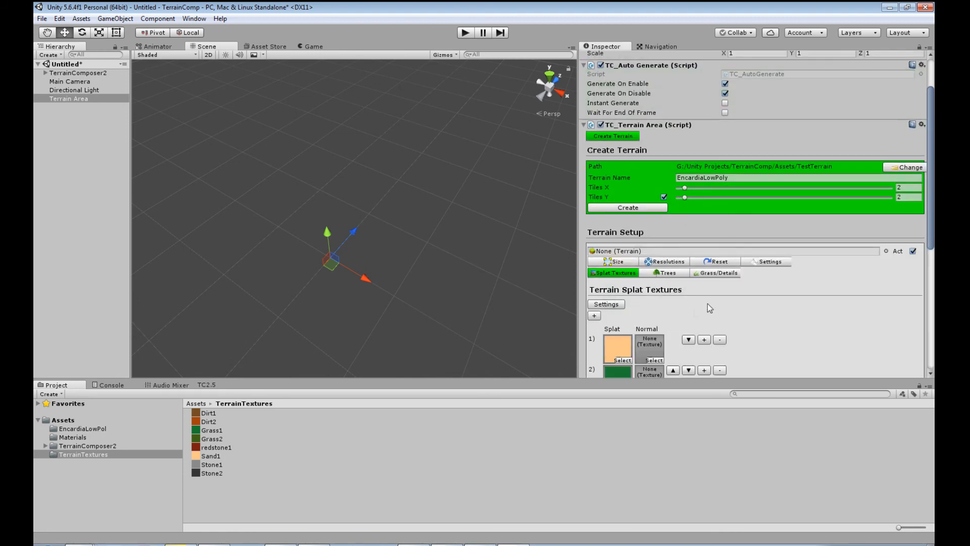
pyautogui.scroll(-3, 717, 298)
pyautogui.scroll(-2, 696, 308)
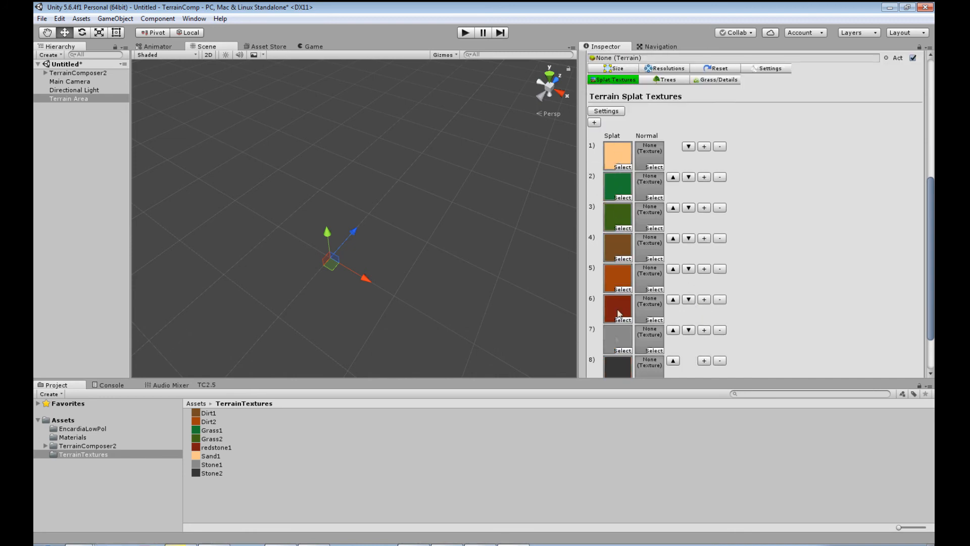
# - Create the EncardiaLowPoly terrain tiles from the configured terrain setup
pyautogui.scroll(6, 728, 186)
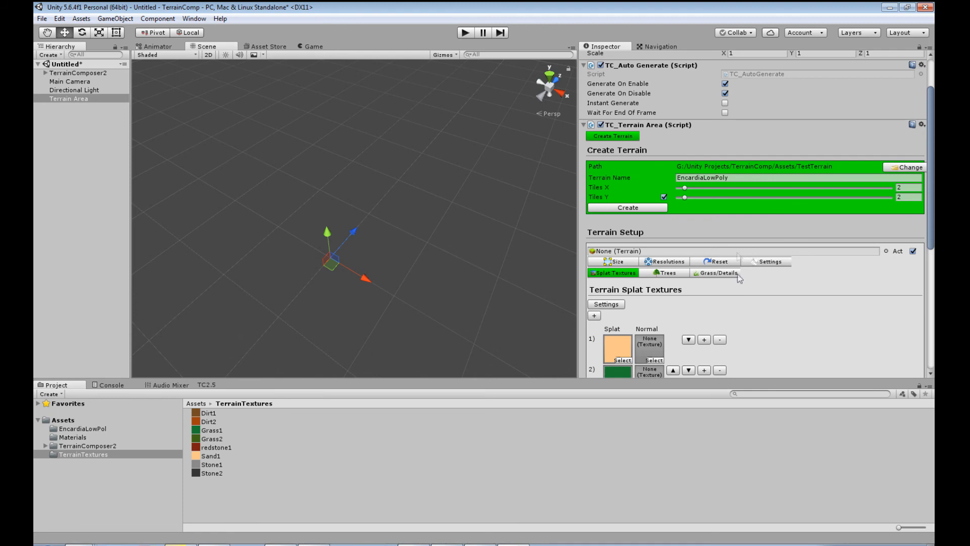
pyautogui.click(637, 208)
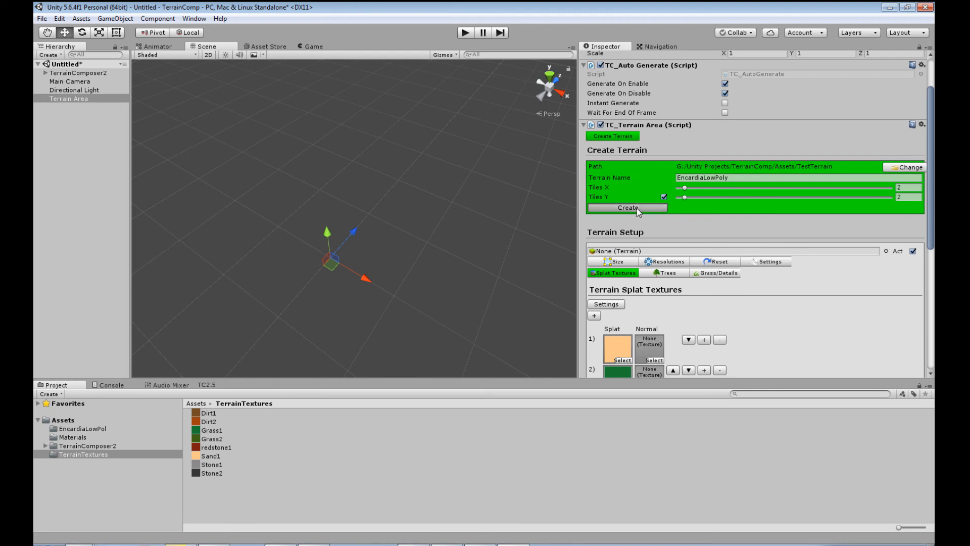
# - Inspect the new sand-textured terrain tiles in the scene up close and from several angles
pyautogui.scroll(5, 439, 275)
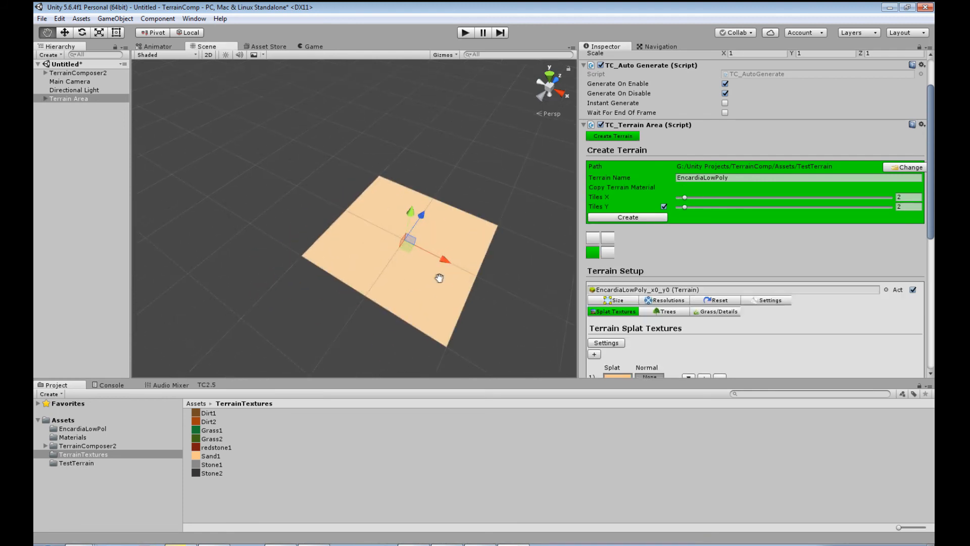
pyautogui.moveTo(486, 279); pyautogui.dragTo(429, 256, button='middle')
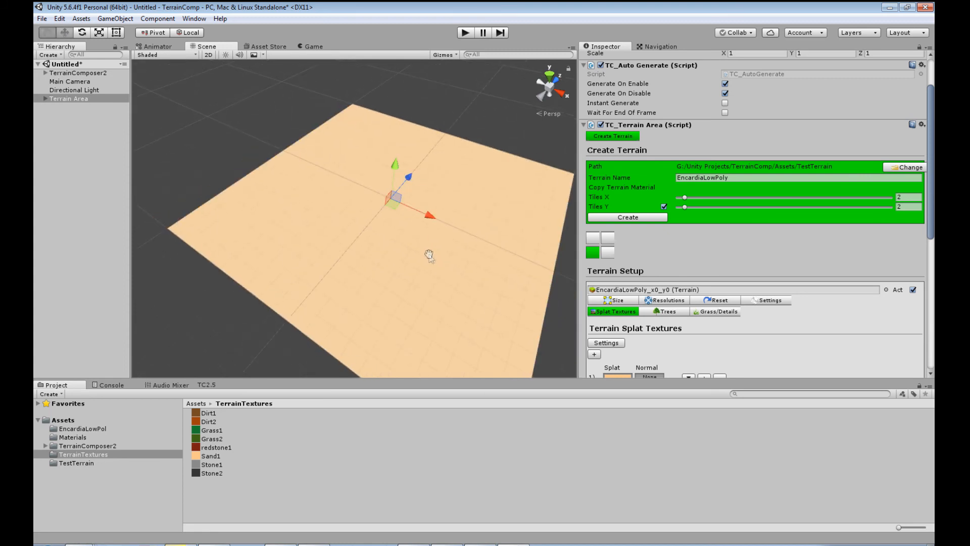
pyautogui.scroll(3, 435, 262)
pyautogui.keyDown('alt'); pyautogui.moveTo(435, 262); pyautogui.dragTo(498, 275); pyautogui.keyUp('alt')
pyautogui.moveTo(497, 276); pyautogui.dragTo(434, 152, button='middle')
pyautogui.keyDown('alt'); pyautogui.moveTo(435, 151); pyautogui.dragTo(386, 198); pyautogui.keyUp('alt')
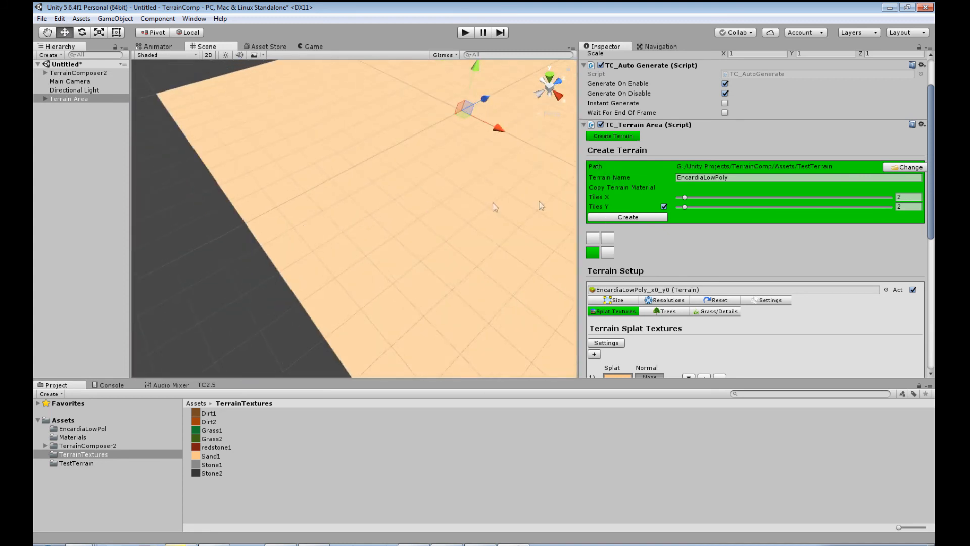
pyautogui.press('f')
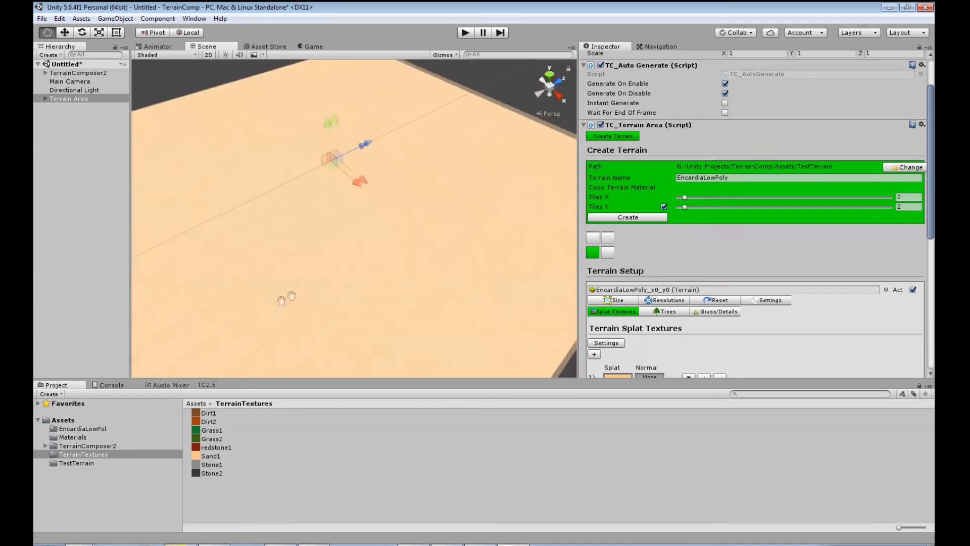
pyautogui.moveTo(429, 228); pyautogui.dragTo(495, 281, button='middle')
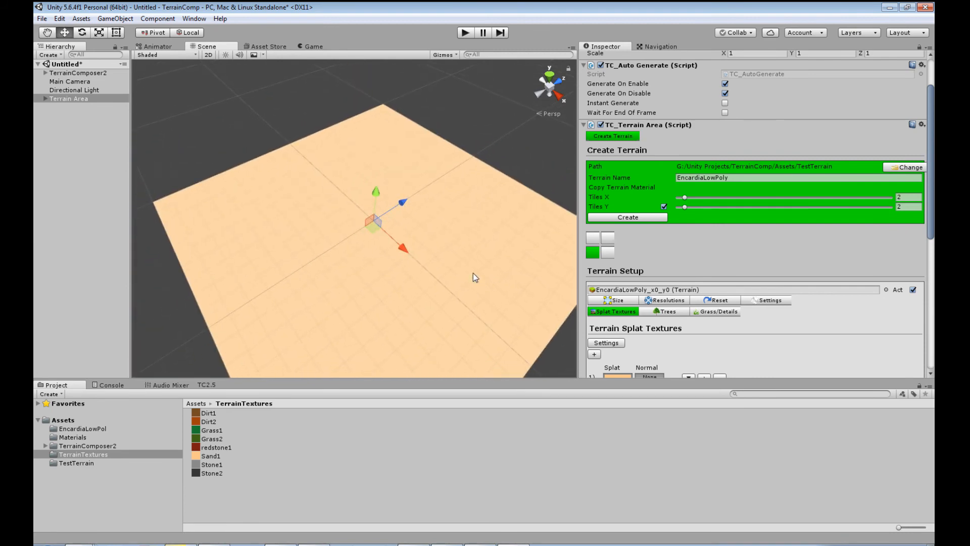
pyautogui.moveTo(450, 310)
pyautogui.mouseDown(button='middle')
pyautogui.moveTo(444, 277)
pyautogui.moveTo(455, 268)
pyautogui.moveTo(509, 290)
pyautogui.moveTo(442, 323)
pyautogui.moveTo(430, 268)
pyautogui.moveTo(447, 312)
pyautogui.mouseUp(button='middle')
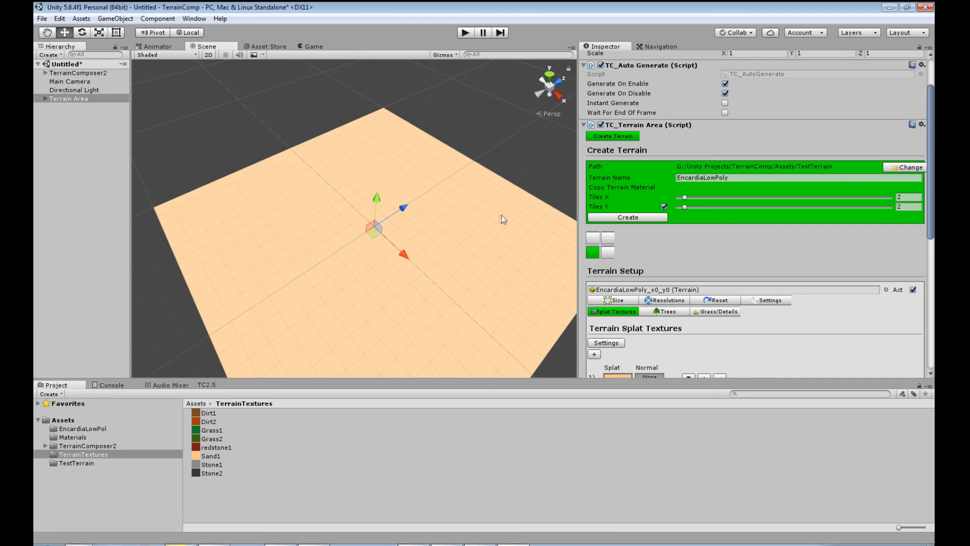
pyautogui.moveTo(417, 232); pyautogui.dragTo(413, 202, button='middle')
pyautogui.scroll(-5, 414, 204)
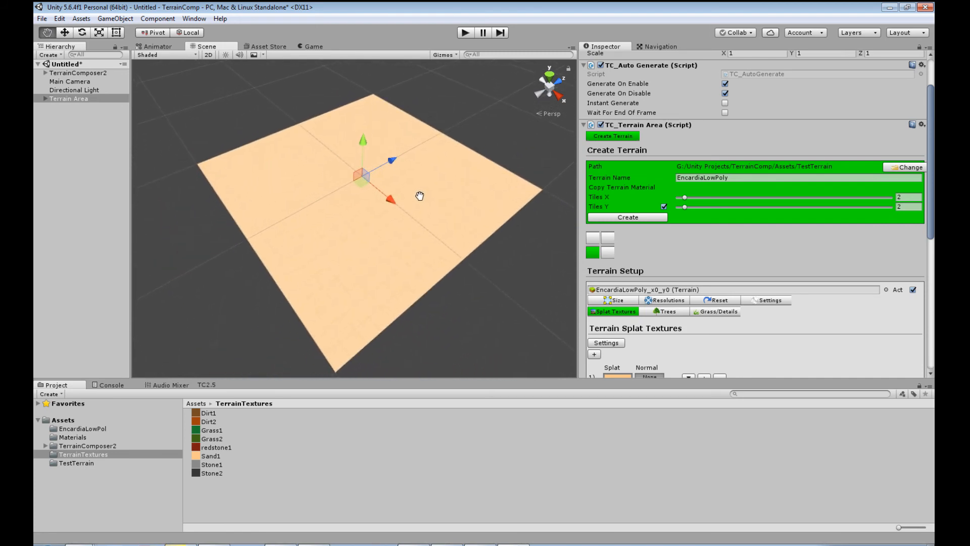
pyautogui.keyDown('alt'); pyautogui.moveTo(420, 196); pyautogui.dragTo(410, 261); pyautogui.keyUp('alt')
pyautogui.moveTo(410, 261); pyautogui.dragTo(453, 241, button='middle')
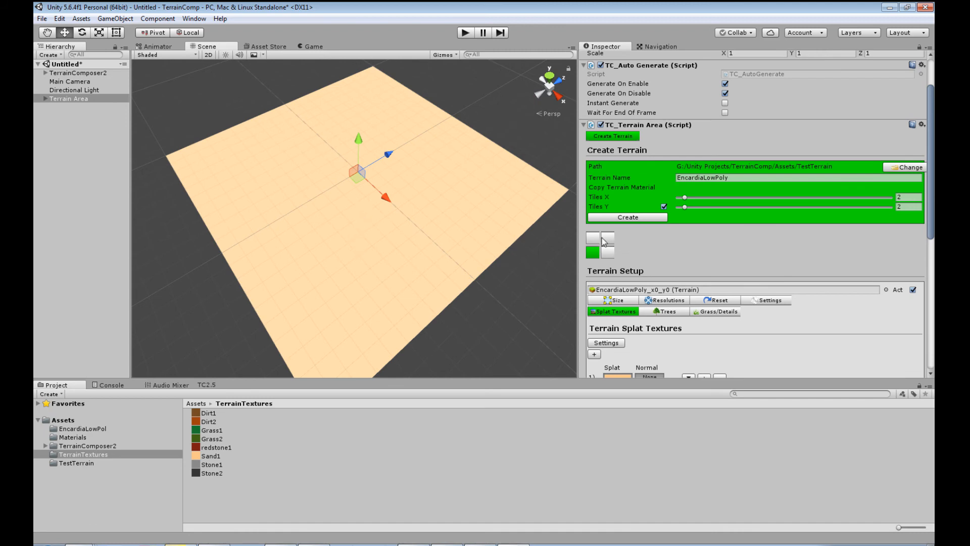
pyautogui.moveTo(347, 223); pyautogui.dragTo(384, 209, button='middle')
# - Show the TerrainComposer2 node graph and expand the node group feeding the Height output
pyautogui.click(206, 385)
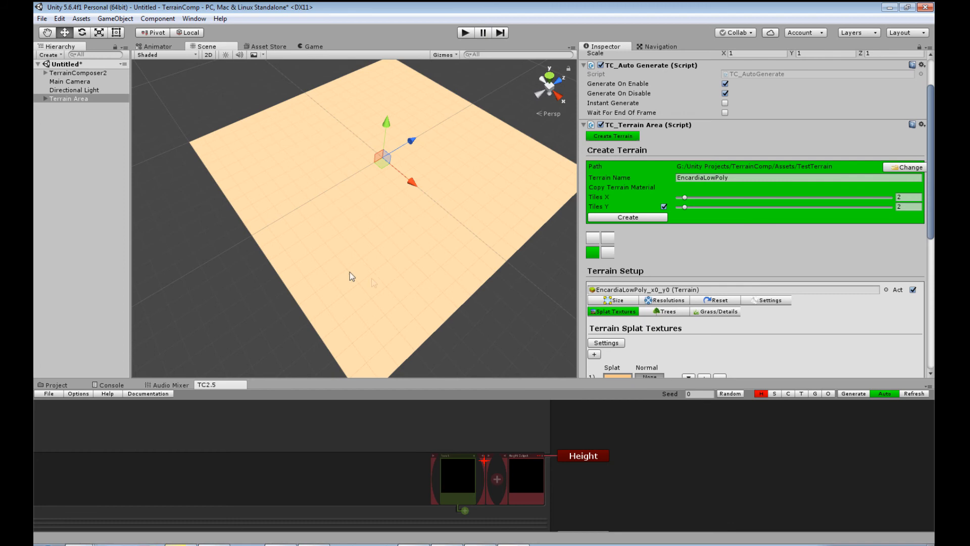
pyautogui.scroll(-1, 638, 472)
pyautogui.scroll(-2, 632, 470)
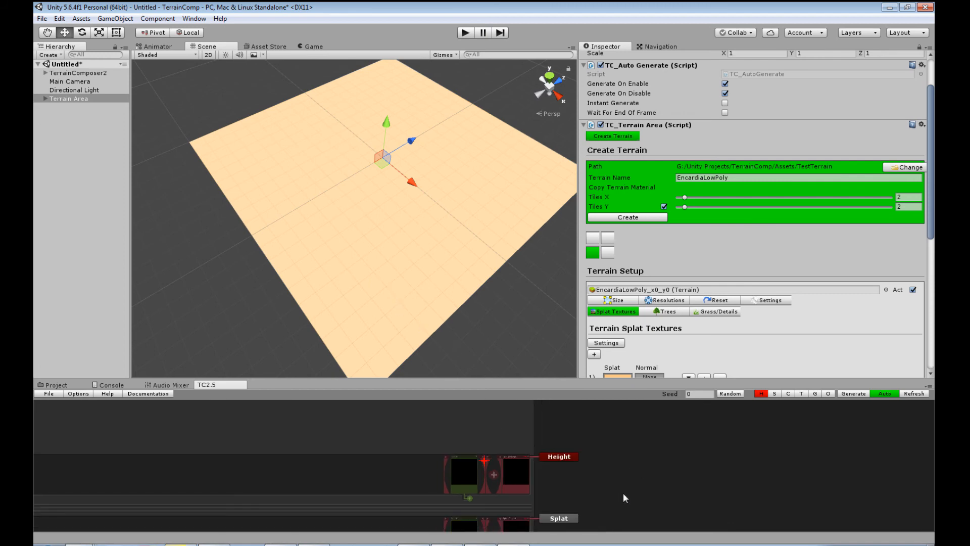
pyautogui.moveTo(657, 452); pyautogui.dragTo(661, 457, button='middle')
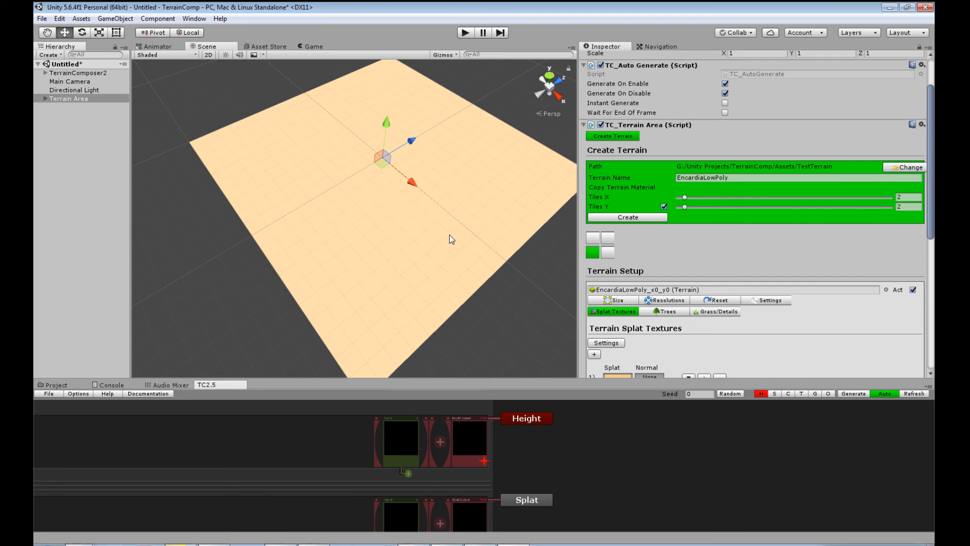
pyautogui.moveTo(434, 483); pyautogui.dragTo(454, 479)
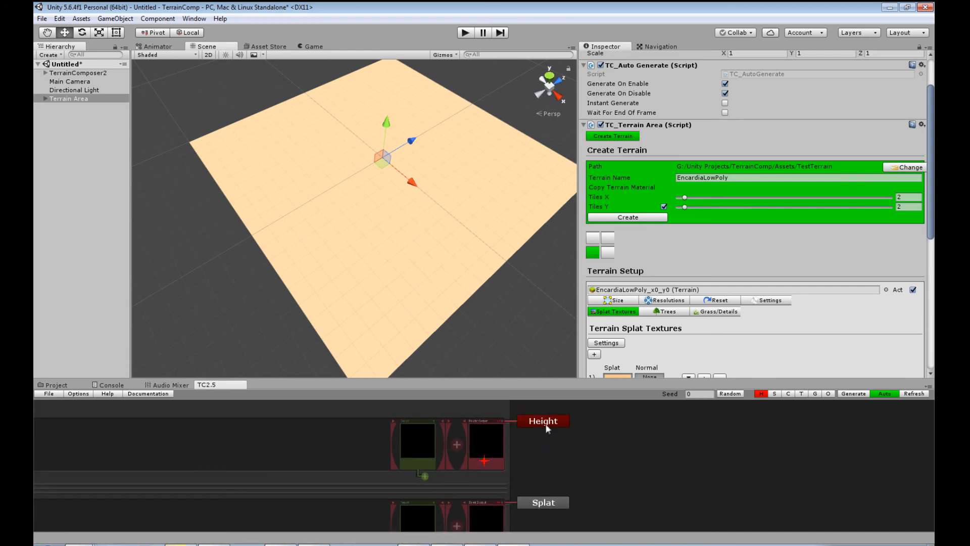
pyautogui.click(426, 476)
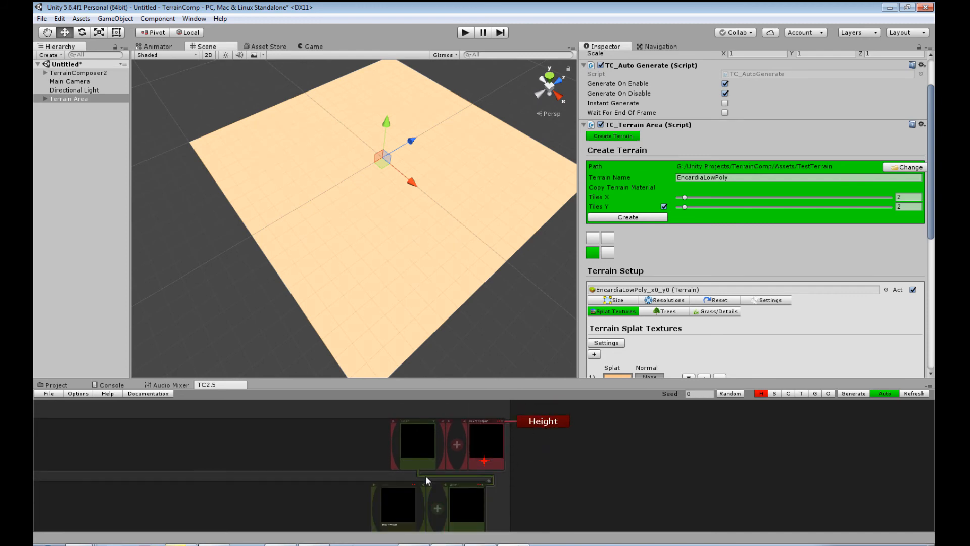
pyautogui.scroll(3, 550, 474)
pyautogui.moveTo(560, 475); pyautogui.dragTo(562, 502)
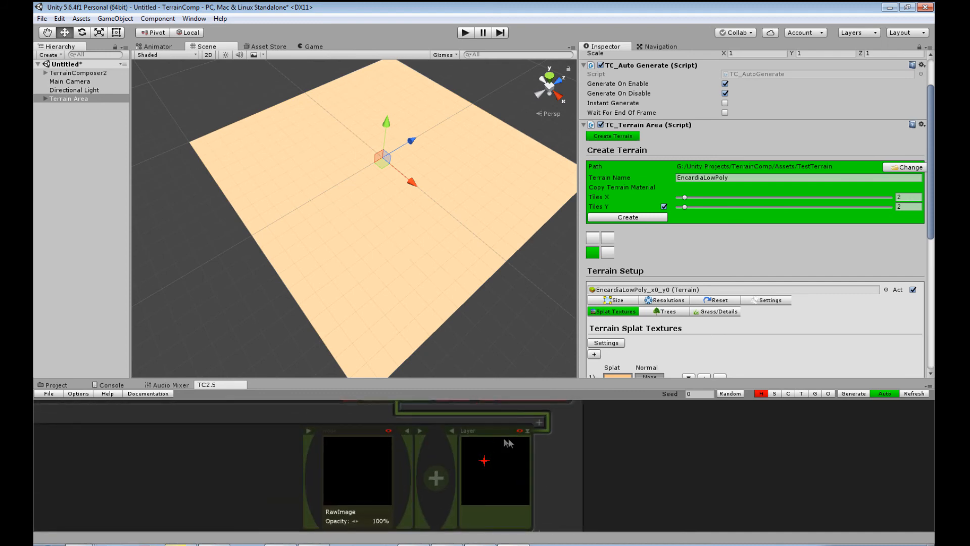
# - Assign the FlattenMask stamp texture to the RawImage node in the Height layer
pyautogui.click(357, 486)
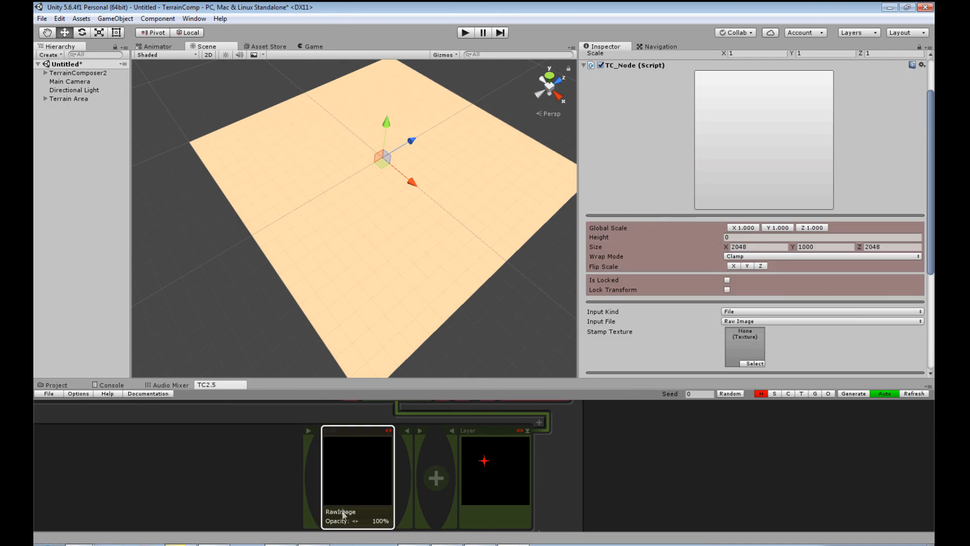
pyautogui.scroll(-3, 642, 346)
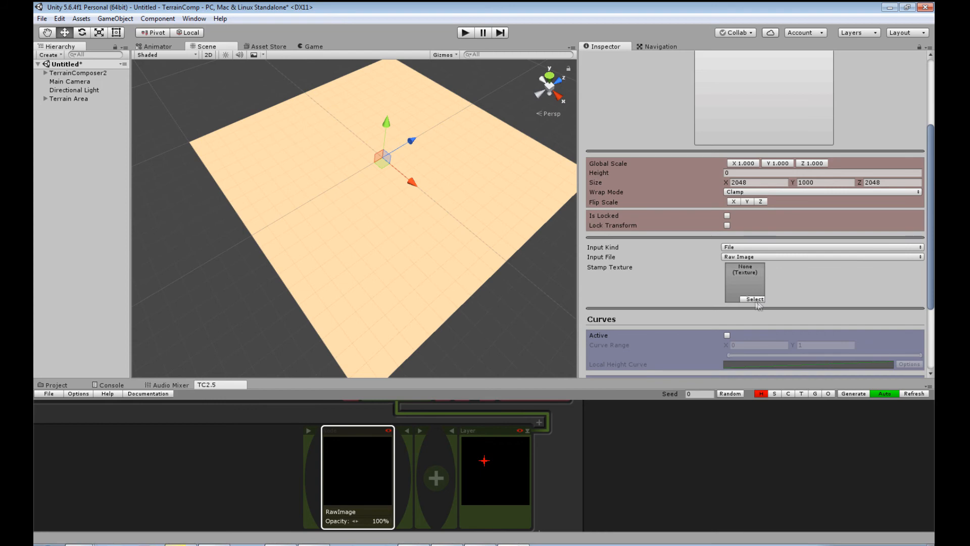
pyautogui.click(754, 300)
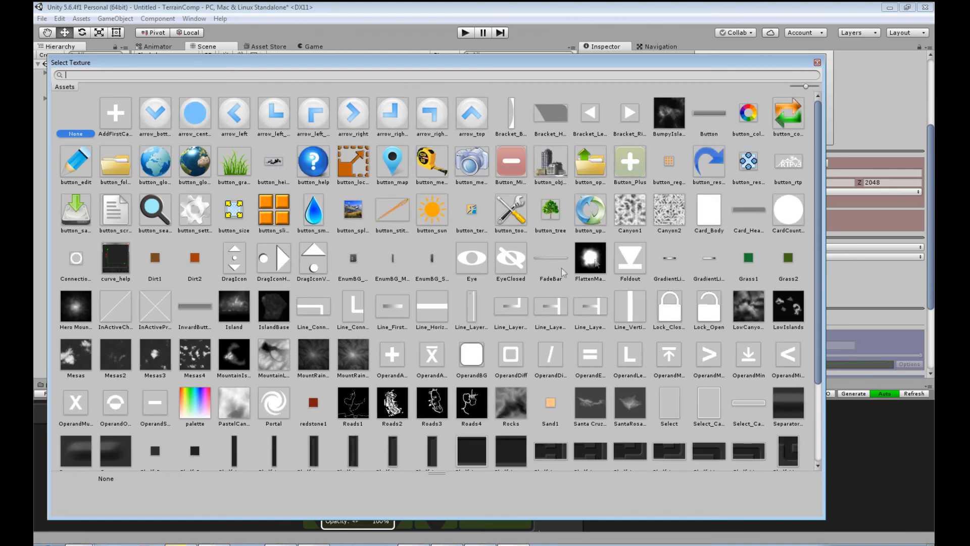
pyautogui.scroll(-1, 602, 274)
pyautogui.scroll(-1, 601, 274)
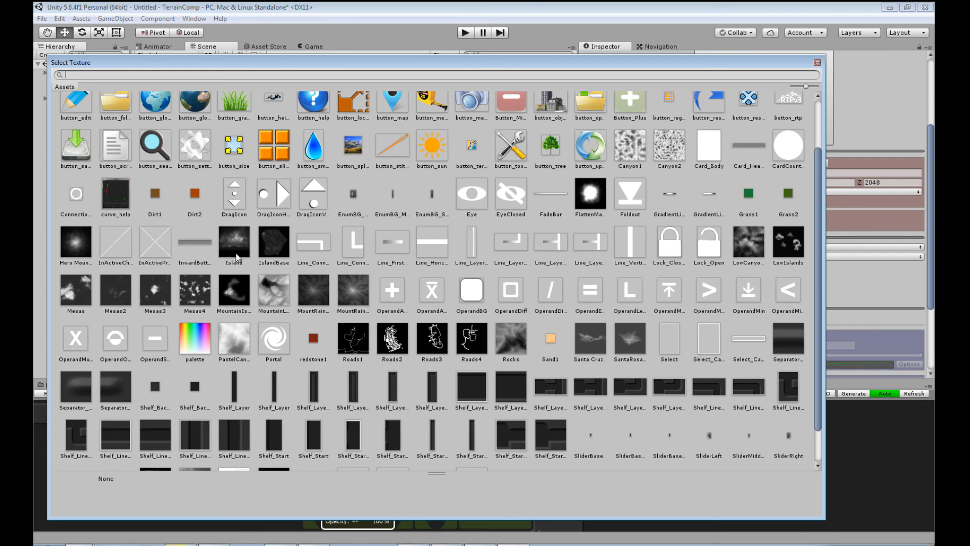
pyautogui.click(591, 194)
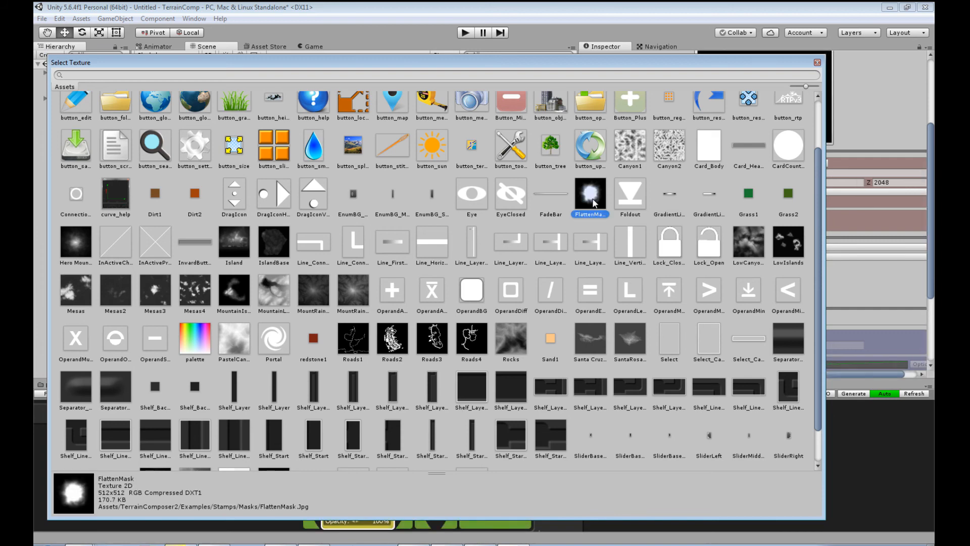
pyautogui.doubleClick(591, 194)
# - Examine the stamped plateau in the scene and trace its height nodes and stamp settings
pyautogui.keyDown('alt'); pyautogui.moveTo(527, 235); pyautogui.dragTo(430, 286); pyautogui.keyUp('alt')
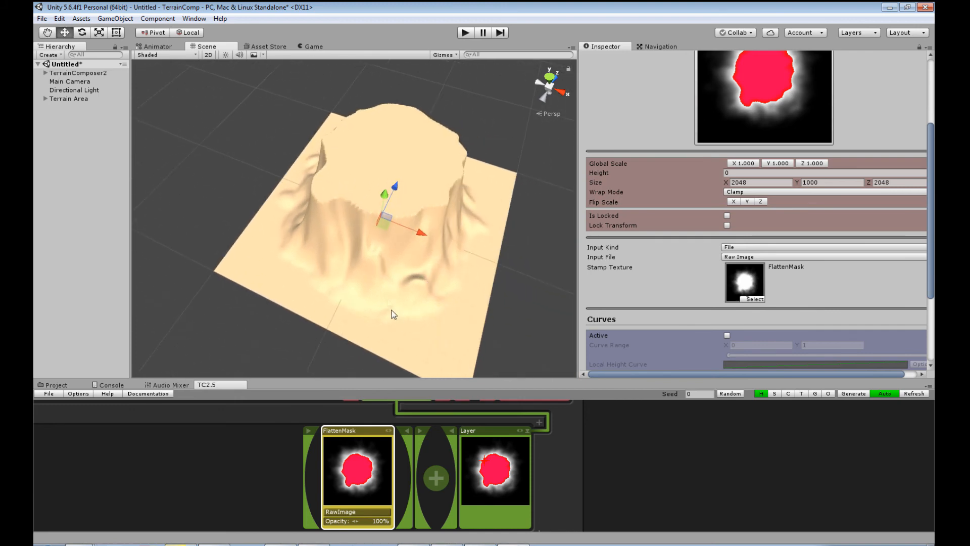
pyautogui.scroll(3, 561, 521)
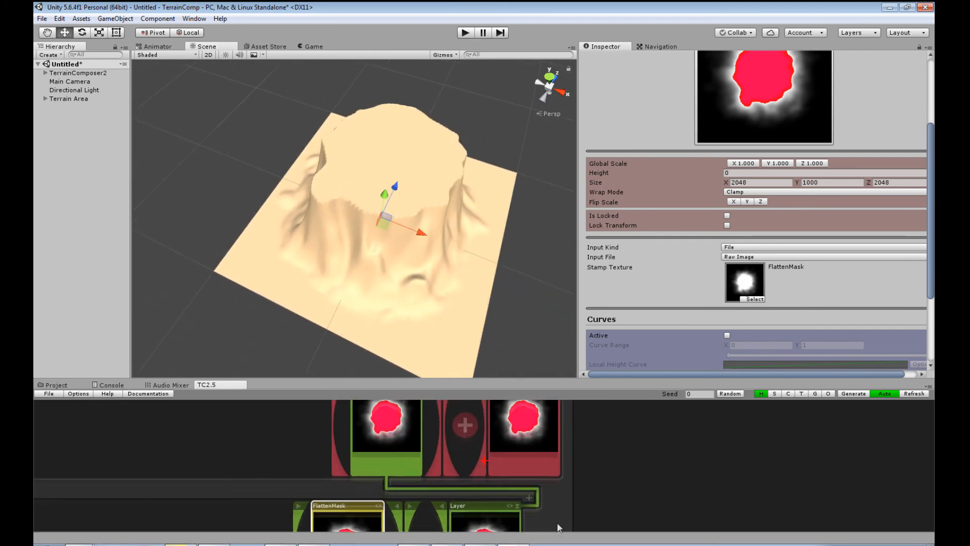
pyautogui.moveTo(579, 459)
pyautogui.mouseDown(button='middle')
pyautogui.moveTo(572, 493)
pyautogui.moveTo(569, 475)
pyautogui.mouseUp(button='middle')
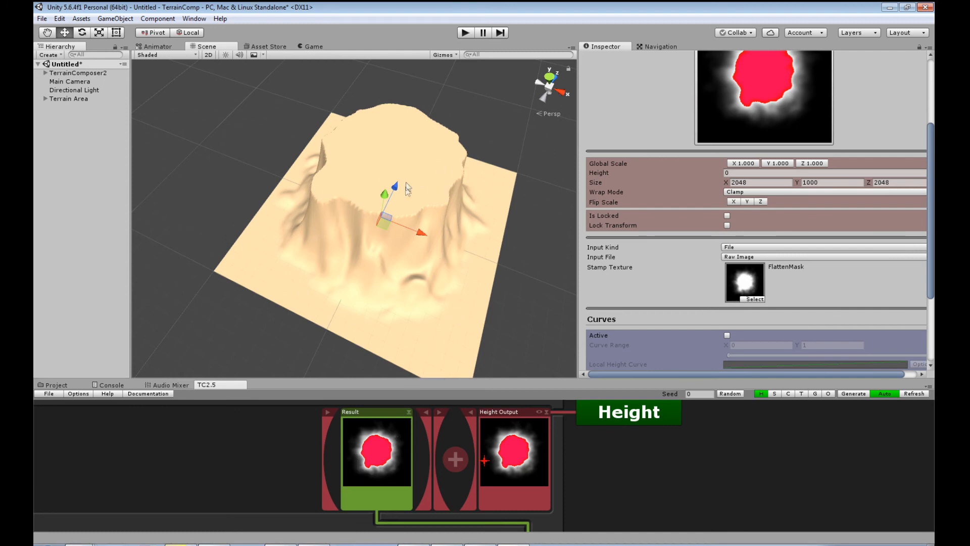
pyautogui.moveTo(470, 450); pyautogui.dragTo(466, 382, button='middle')
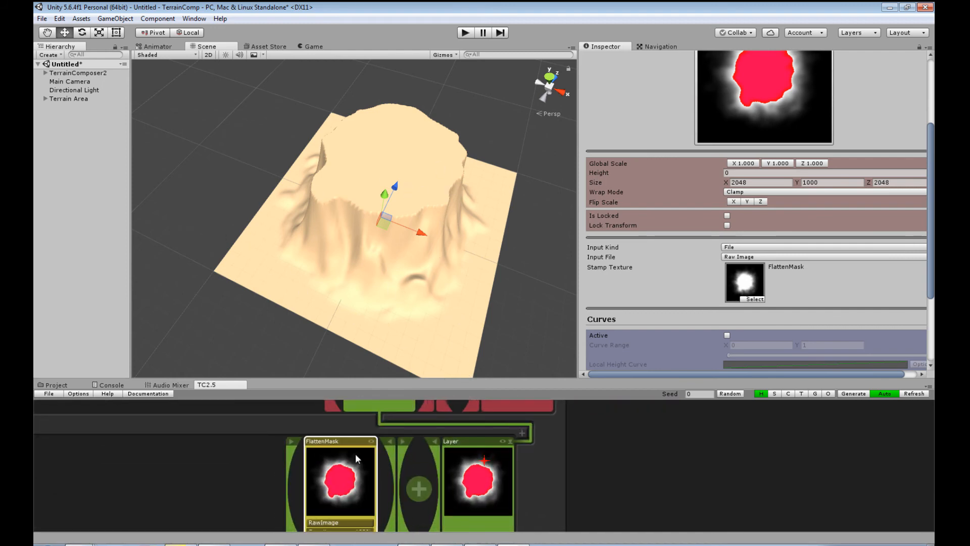
pyautogui.moveTo(385, 230); pyautogui.dragTo(423, 225)
pyautogui.moveTo(436, 233); pyautogui.dragTo(383, 227)
pyautogui.moveTo(534, 290); pyautogui.dragTo(511, 282, button='middle')
pyautogui.scroll(-2, 678, 319)
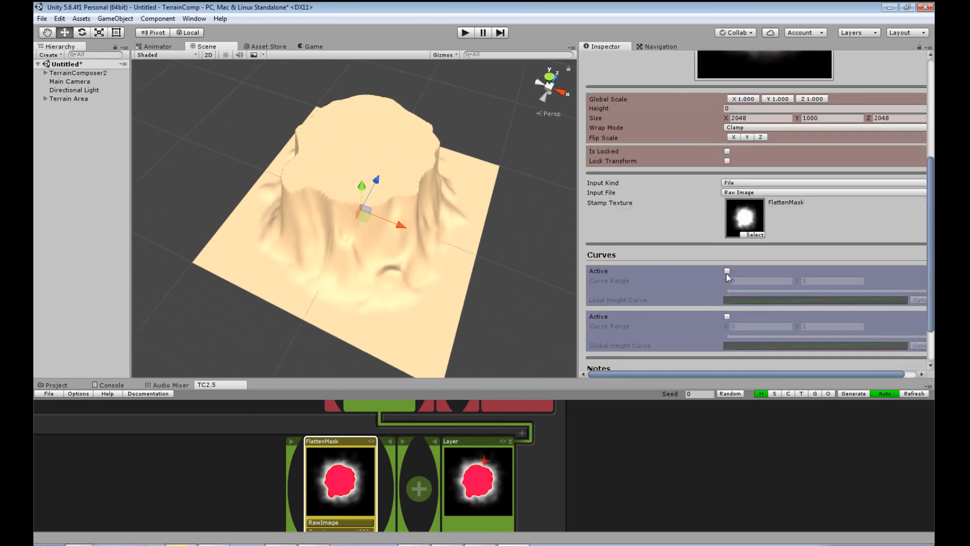
pyautogui.moveTo(455, 273)
pyautogui.keyDown('alt'); pyautogui.mouseDown()
pyautogui.moveTo(420, 283)
pyautogui.moveTo(459, 268)
pyautogui.mouseUp(); pyautogui.keyUp('alt')
pyautogui.scroll(3, 758, 176)
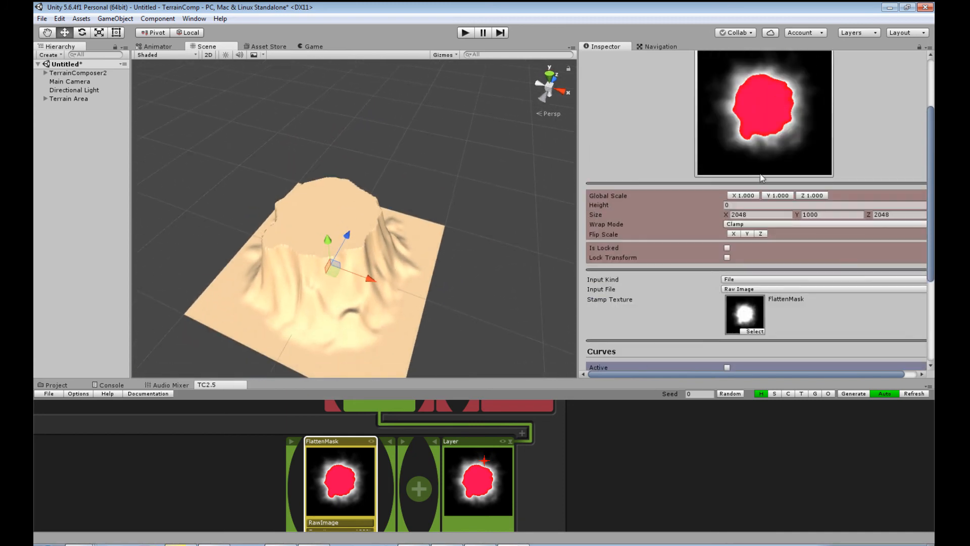
# - Activate the FlattenMask node's local height curve and narrow its range to about 0.34 to 0.49
pyautogui.scroll(-4, 761, 175)
pyautogui.click(727, 239)
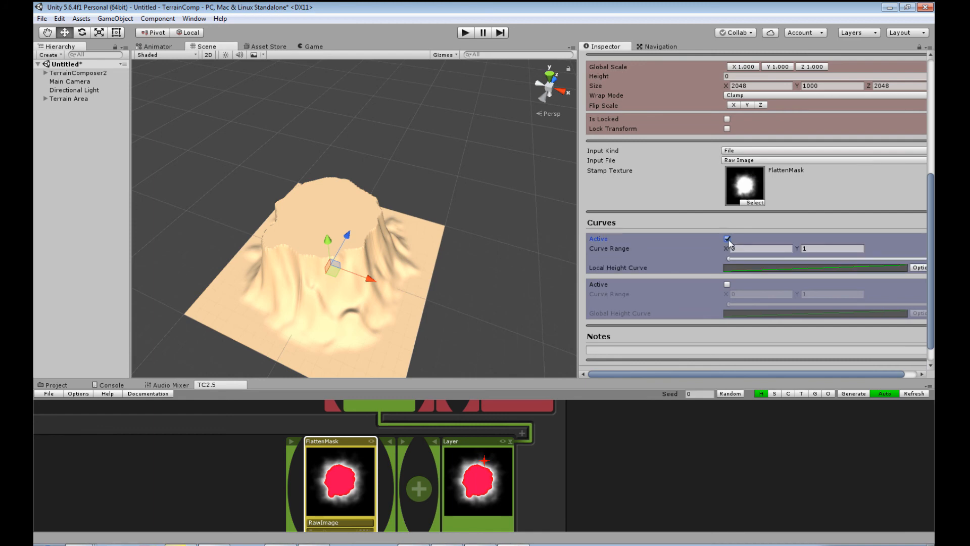
pyautogui.moveTo(728, 259); pyautogui.dragTo(792, 261)
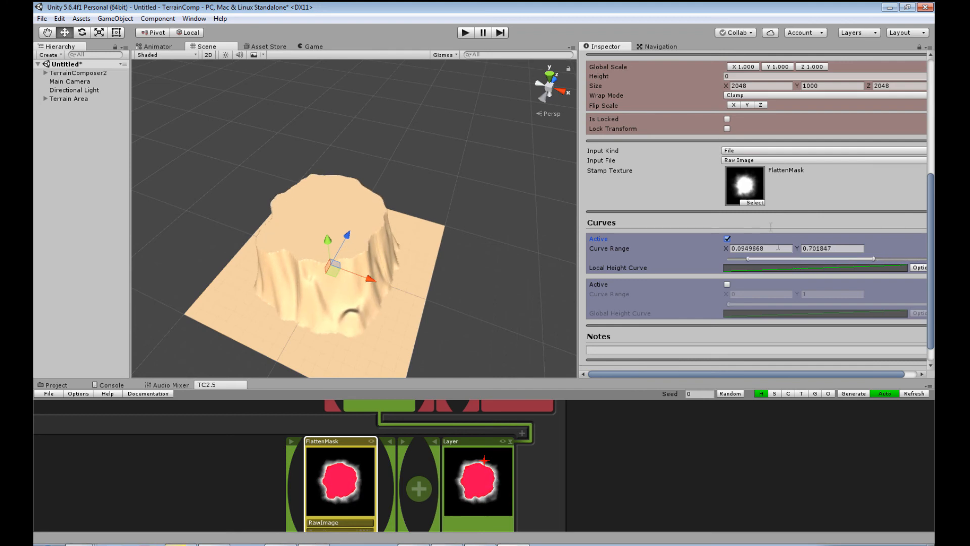
pyautogui.scroll(5, 817, 185)
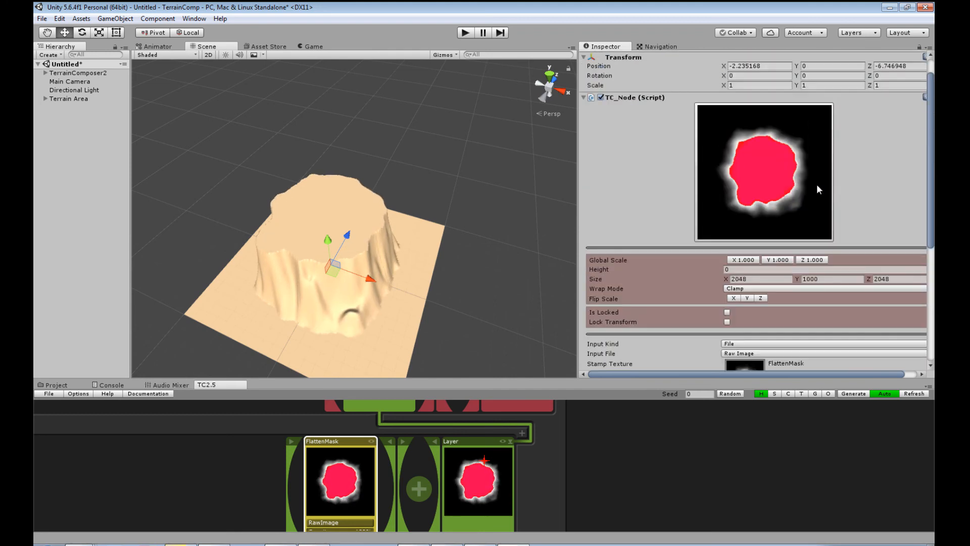
pyautogui.scroll(-2, 824, 237)
pyautogui.moveTo(874, 354); pyautogui.dragTo(753, 355)
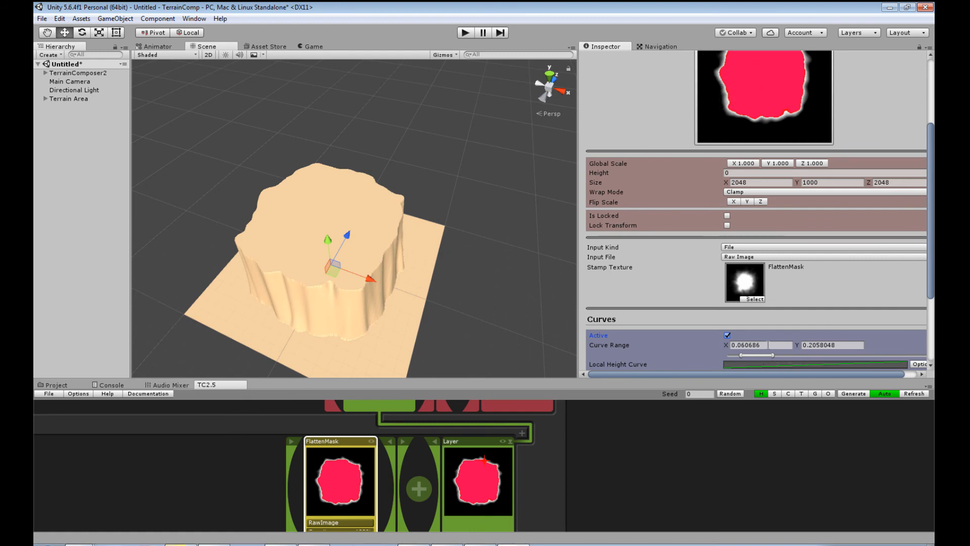
pyautogui.moveTo(753, 353); pyautogui.dragTo(811, 359)
pyautogui.scroll(8, 492, 332)
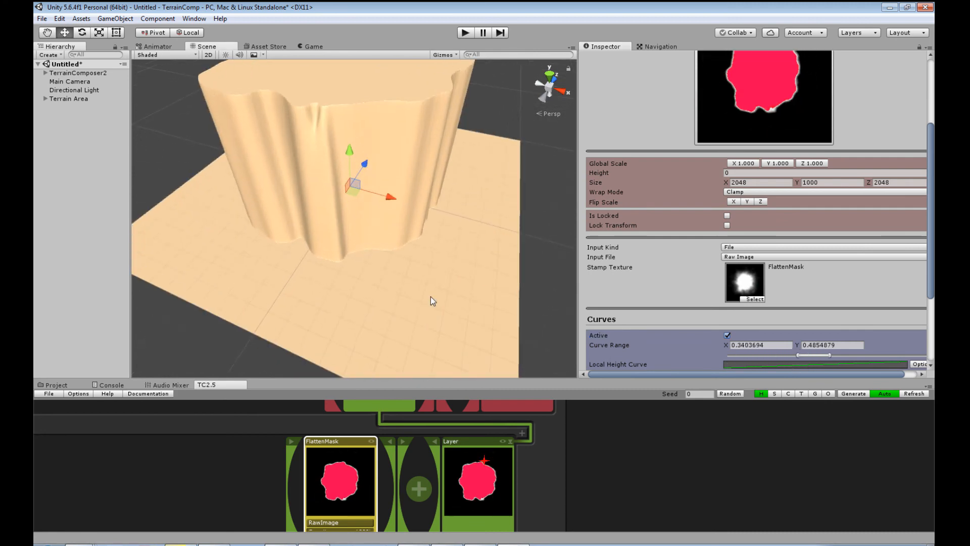
pyautogui.keyDown('alt'); pyautogui.moveTo(431, 296); pyautogui.dragTo(468, 206); pyautogui.keyUp('alt')
pyautogui.scroll(-1, 468, 205)
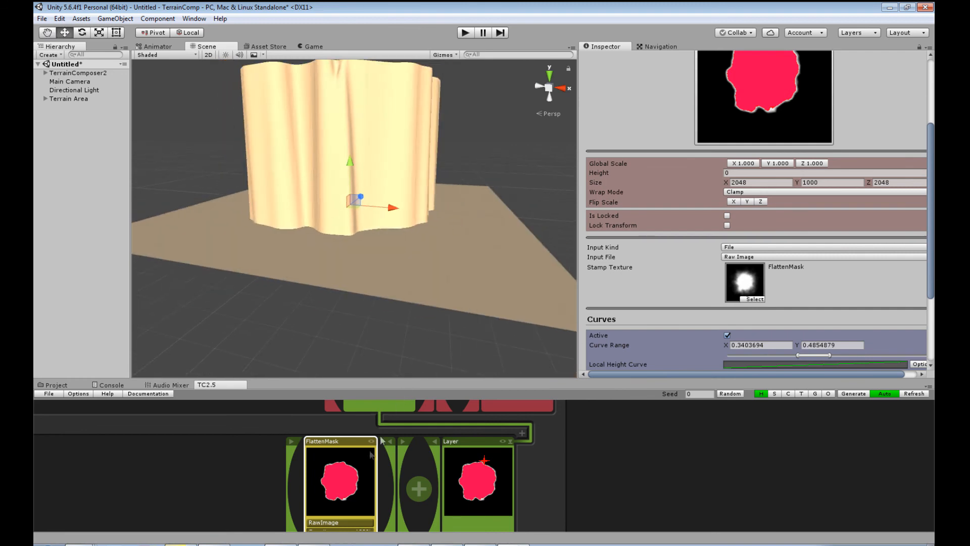
# - Change the FlattenMask node's input from a raw image to Perlin noise
pyautogui.click(336, 528)
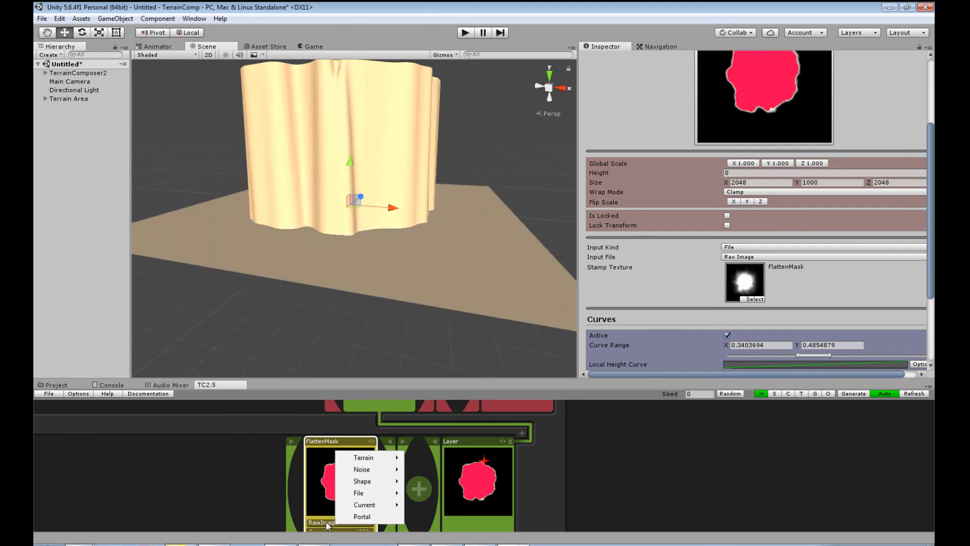
pyautogui.moveTo(369, 474)
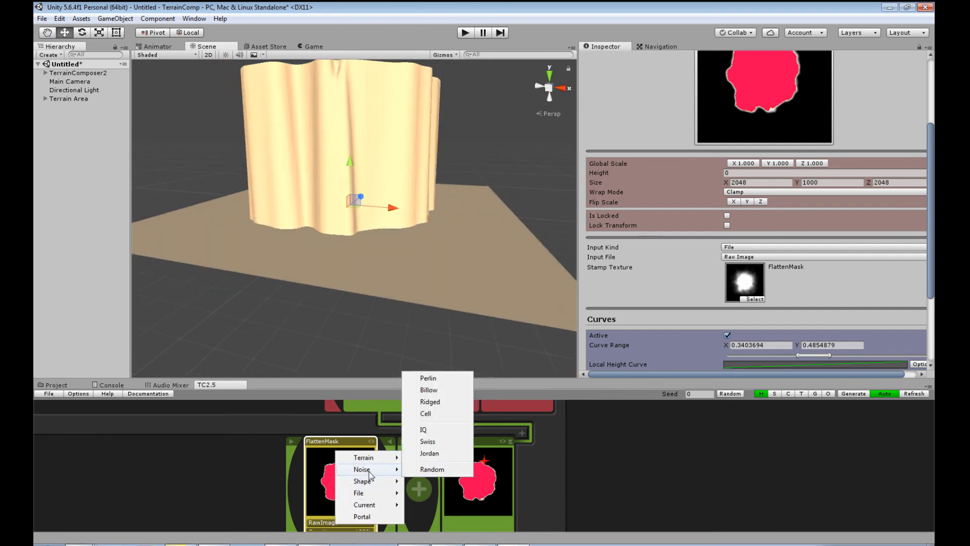
pyautogui.click(429, 378)
pyautogui.scroll(-5, 455, 236)
pyautogui.moveTo(455, 236); pyautogui.dragTo(417, 267, button='middle')
pyautogui.moveTo(469, 226); pyautogui.dragTo(461, 251, button='right')
# - Set the Perlin node's wrap mode to Continuous
pyautogui.click(760, 192)
pyautogui.click(752, 206)
pyautogui.moveTo(453, 193); pyautogui.dragTo(434, 240, button='middle')
pyautogui.moveTo(477, 227); pyautogui.dragTo(445, 283, button='right')
pyautogui.moveTo(479, 190); pyautogui.dragTo(419, 253, button='middle')
pyautogui.scroll(3, 404, 231)
pyautogui.scroll(3, 404, 234)
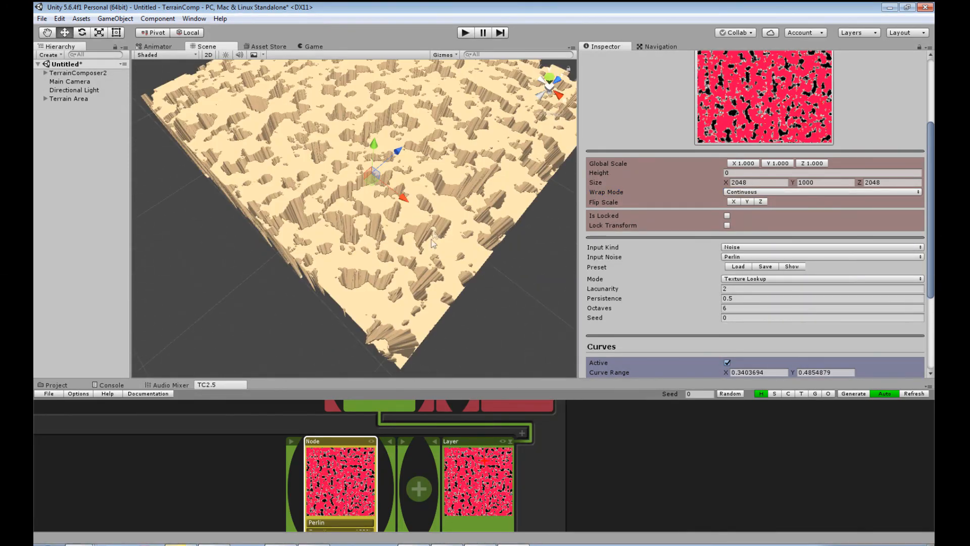
pyautogui.keyDown('alt'); pyautogui.moveTo(488, 288); pyautogui.dragTo(520, 261); pyautogui.keyUp('alt')
# - Shift the Perlin node's curve range to about 0.57 to 0.72 and deactivate the local height curve
pyautogui.scroll(-5, 801, 326)
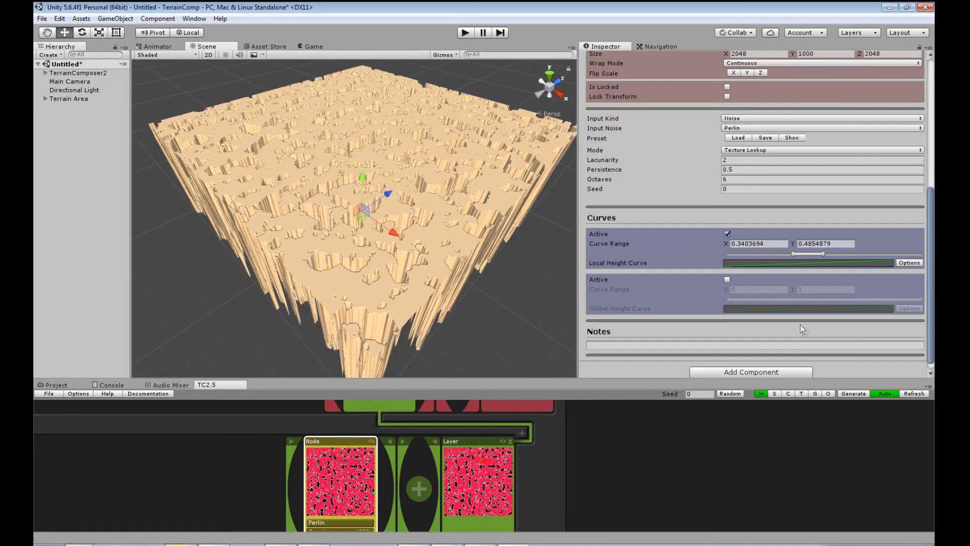
pyautogui.moveTo(813, 254); pyautogui.dragTo(790, 252)
pyautogui.click(727, 234)
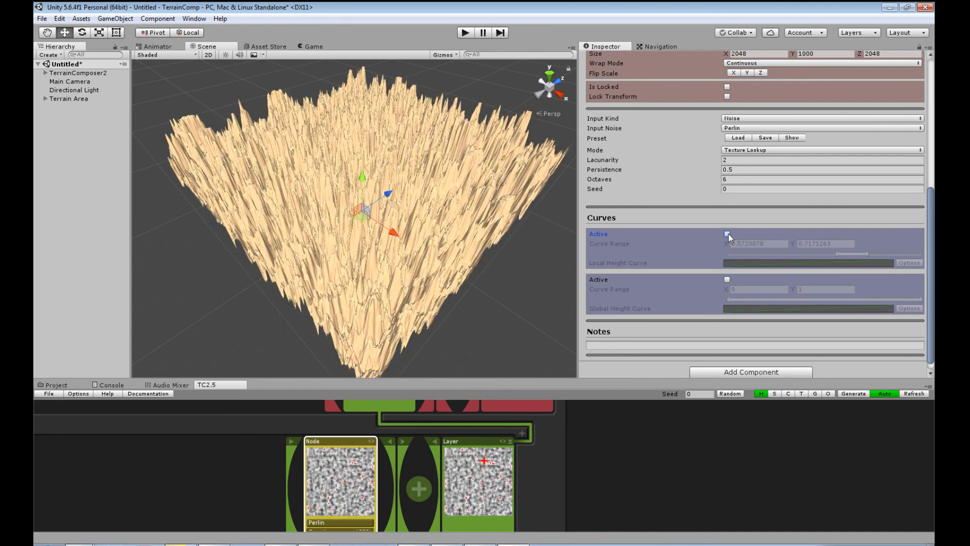
# - Set the Perlin node's Y size to 100
pyautogui.scroll(5, 680, 208)
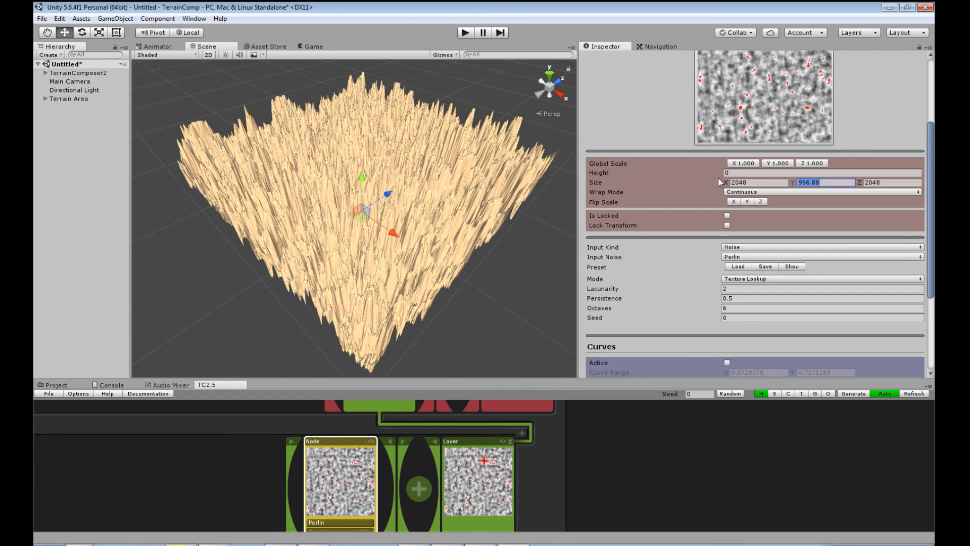
pyautogui.write('100')
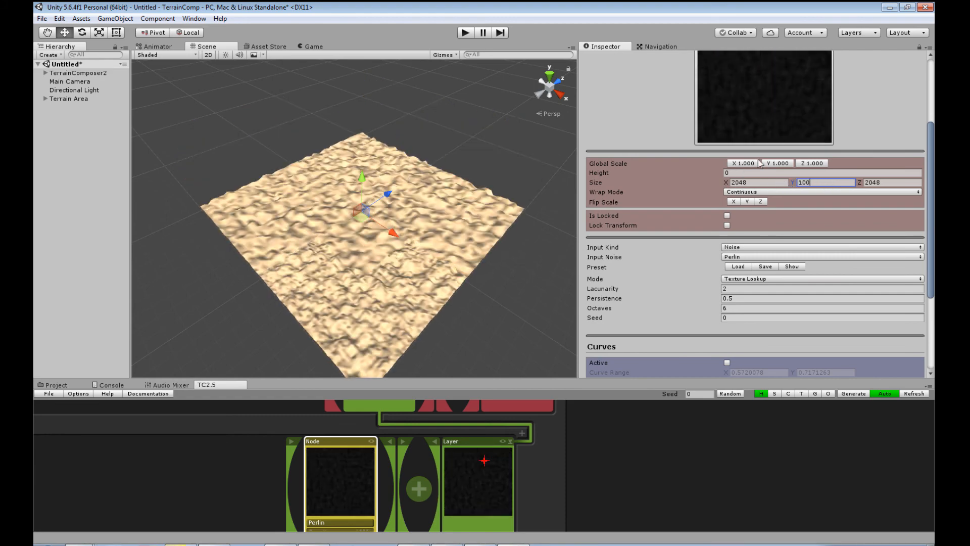
pyautogui.scroll(6, 393, 269)
pyautogui.moveTo(397, 283); pyautogui.dragTo(393, 246, button='right')
pyautogui.moveTo(452, 334); pyautogui.dragTo(417, 254, button='middle')
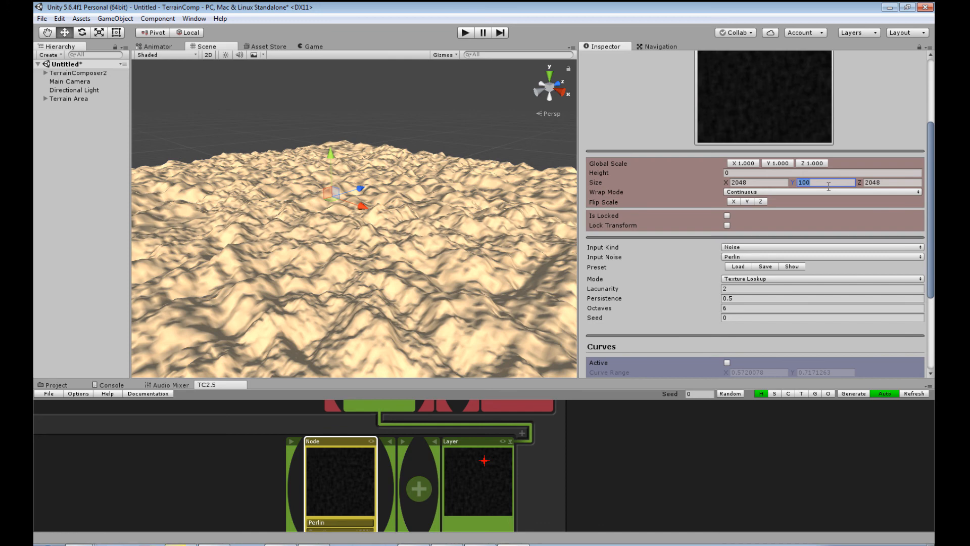
# - Set the Perlin node's Y size to 5 and show the project assets again
pyautogui.write('5')
pyautogui.moveTo(439, 303); pyautogui.dragTo(472, 227, button='middle')
pyautogui.click(53, 385)
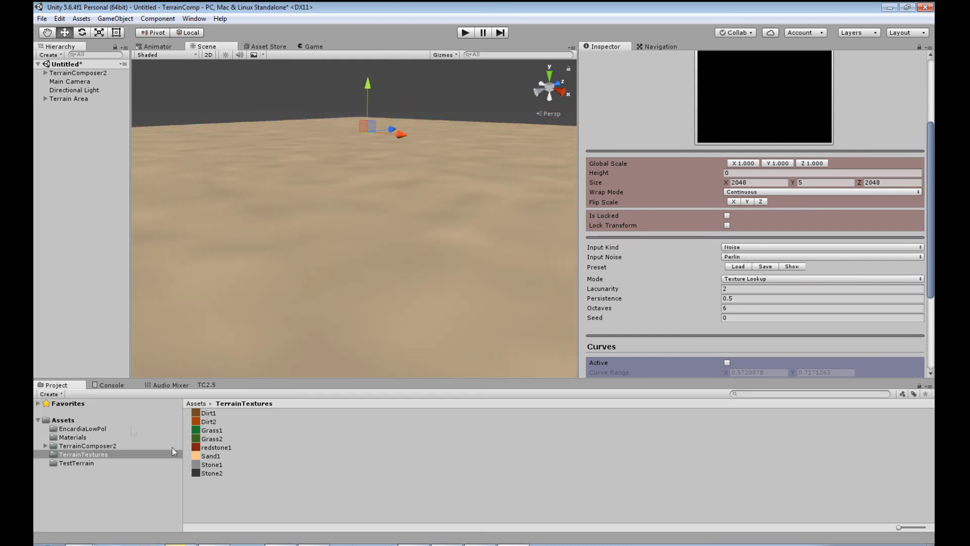
# - Place the Characters model from the Assets folder on the terrain and frame it up close
pyautogui.click(55, 420)
pyautogui.moveTo(211, 469); pyautogui.dragTo(369, 171)
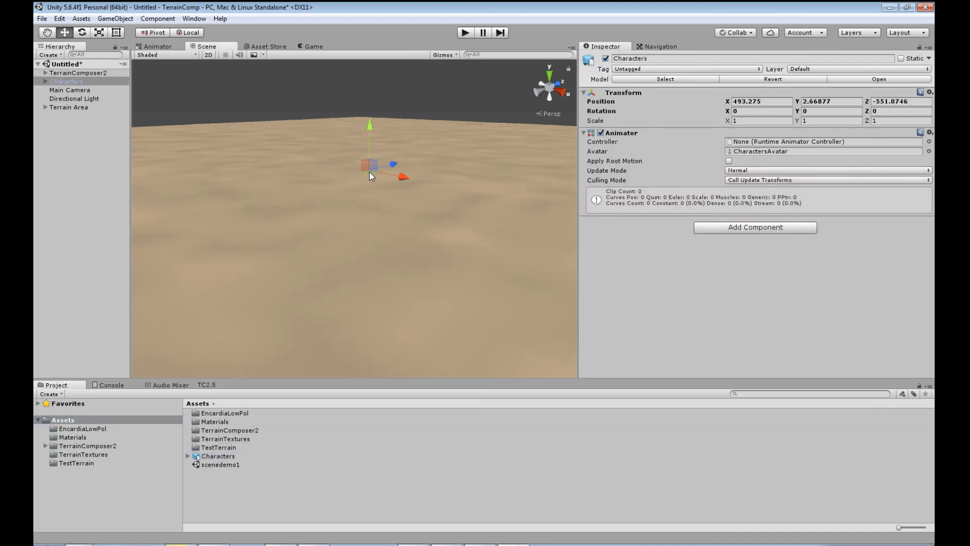
pyautogui.press('f')
pyautogui.moveTo(399, 279); pyautogui.dragTo(435, 280, button='middle')
pyautogui.scroll(10, 436, 280)
pyautogui.moveTo(475, 217); pyautogui.dragTo(169, 445, button='middle')
pyautogui.scroll(-10, 348, 273)
pyautogui.moveTo(348, 273); pyautogui.dragTo(288, 290, button='middle')
pyautogui.scroll(5, 287, 289)
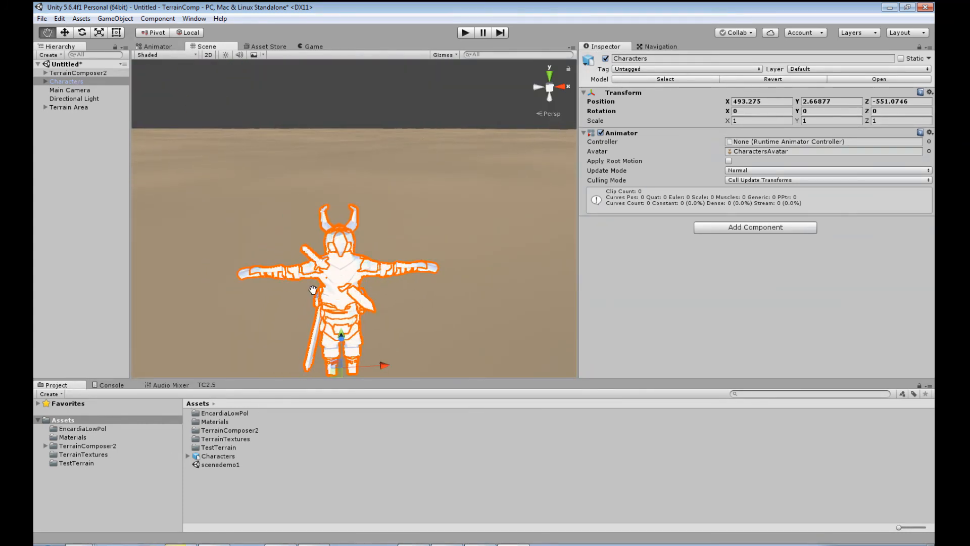
pyautogui.keyDown('alt'); pyautogui.moveTo(410, 278); pyautogui.dragTo(434, 262); pyautogui.keyUp('alt')
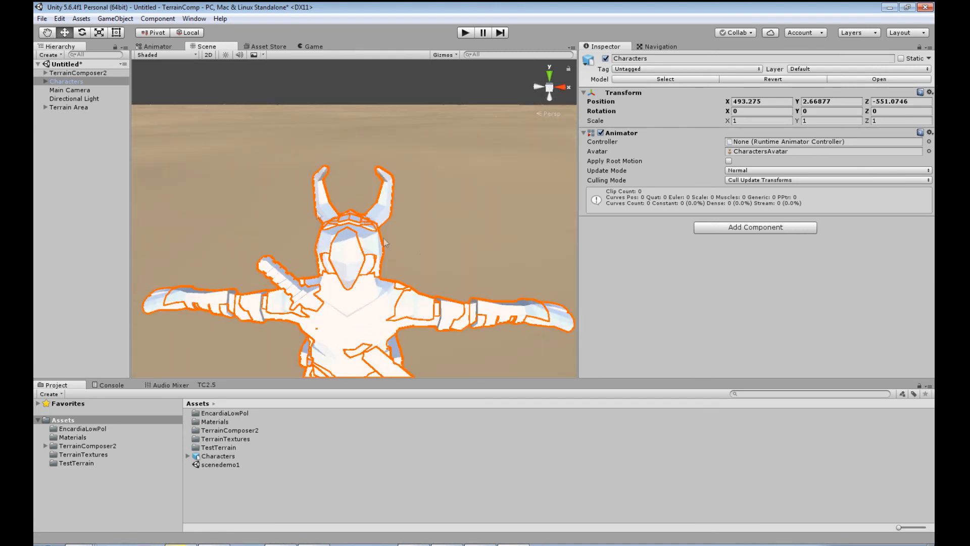
# - Adjust the Directional Light's intensity and select the Terrain Area
pyautogui.click(70, 98)
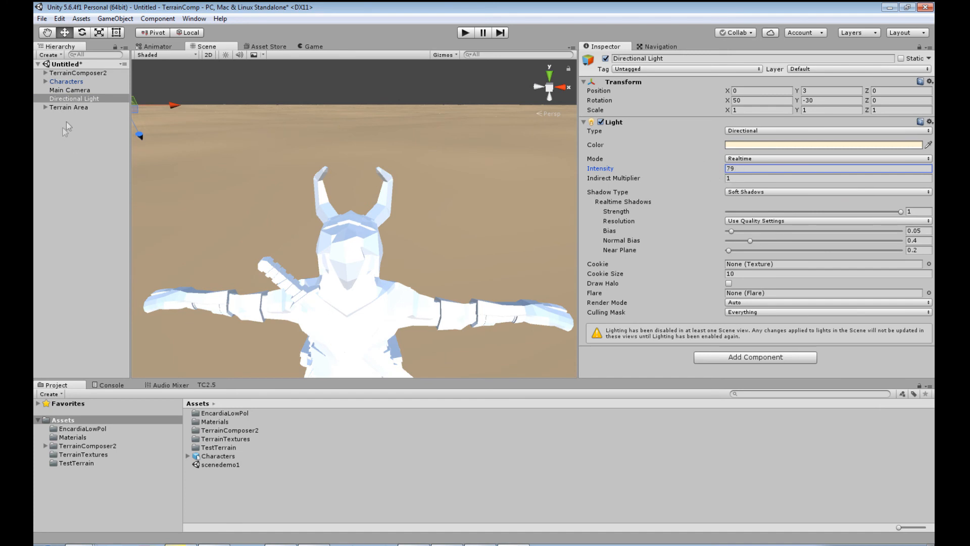
pyautogui.click(68, 107)
pyautogui.keyDown('alt'); pyautogui.moveTo(386, 243); pyautogui.dragTo(249, 273); pyautogui.keyUp('alt')
# - Set the Perlin node's Y size to 10 in the TerrainComposer graph
pyautogui.click(206, 385)
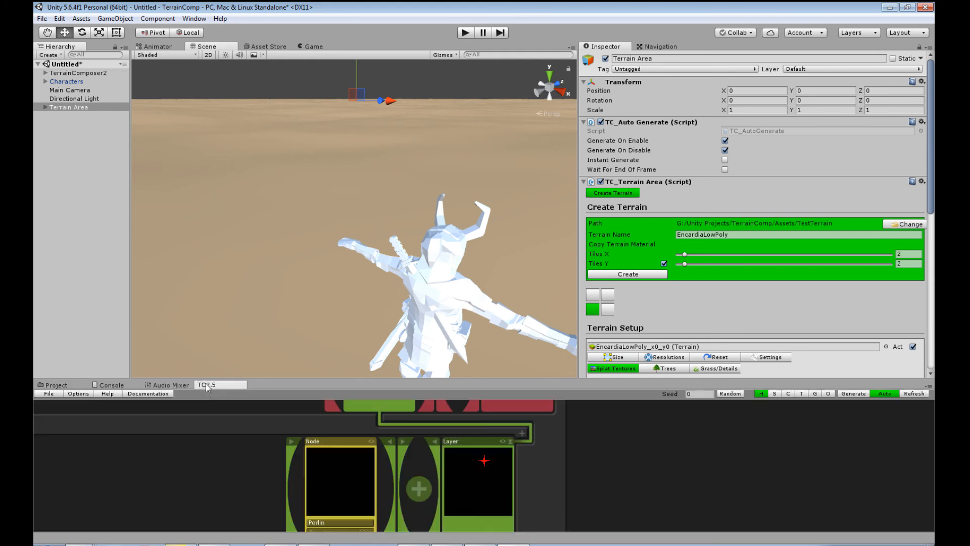
pyautogui.click(338, 480)
pyautogui.scroll(-5, 739, 309)
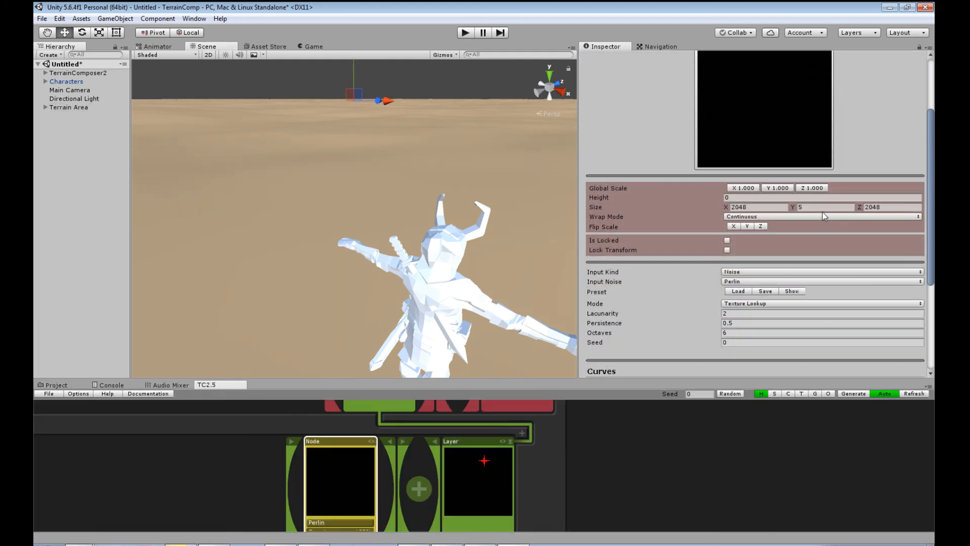
pyautogui.write('10')
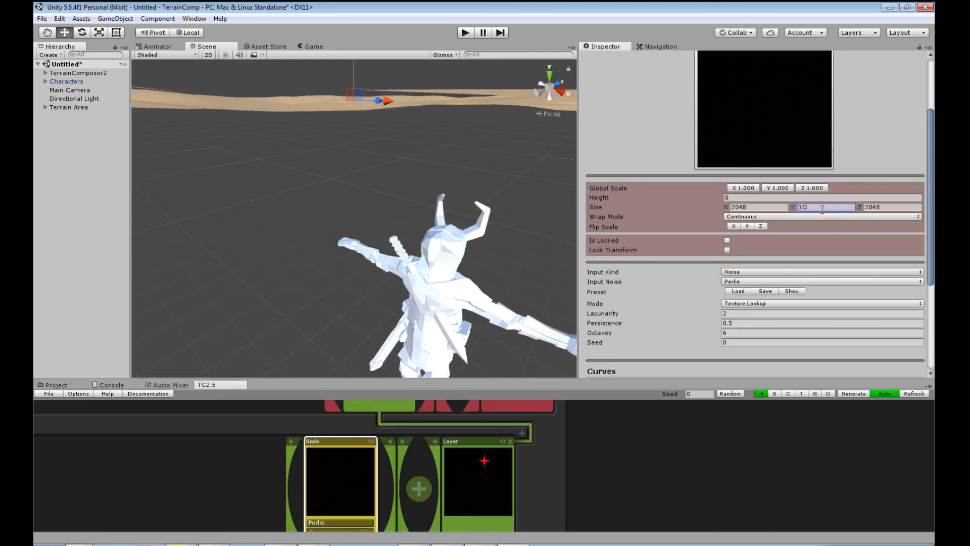
pyautogui.click(433, 224)
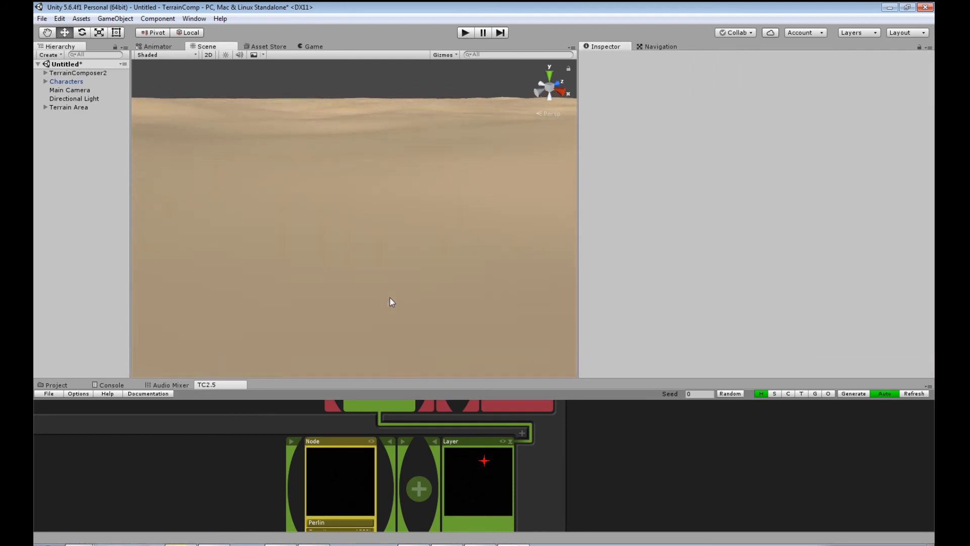
# - Raise the Characters model above the terrain surface to a Y position of 5.25
pyautogui.click(66, 82)
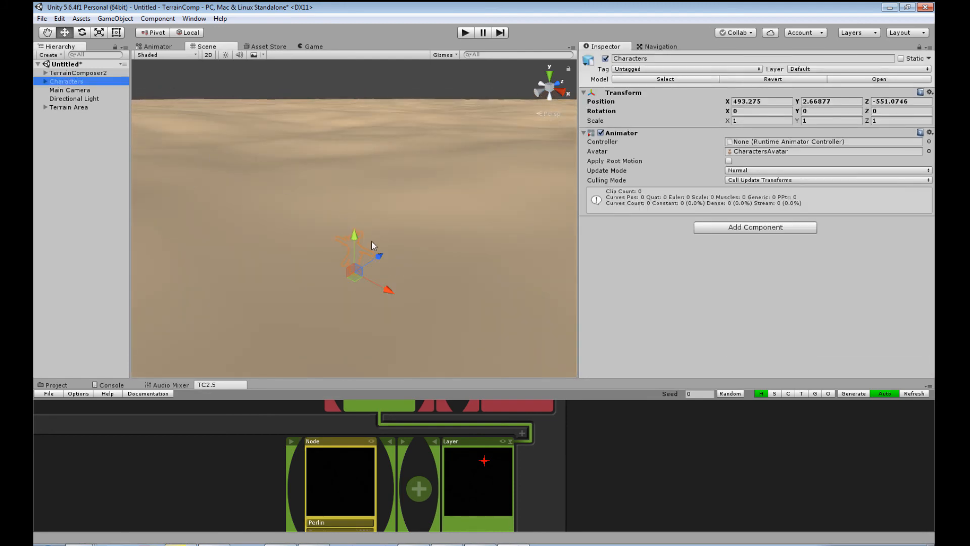
pyautogui.moveTo(355, 233); pyautogui.dragTo(360, 192)
pyautogui.scroll(10, 376, 202)
pyautogui.moveTo(454, 179); pyautogui.dragTo(446, 300, button='middle')
pyautogui.moveTo(446, 300); pyautogui.dragTo(539, 249, button='right')
pyautogui.moveTo(438, 301); pyautogui.dragTo(529, 241, button='middle')
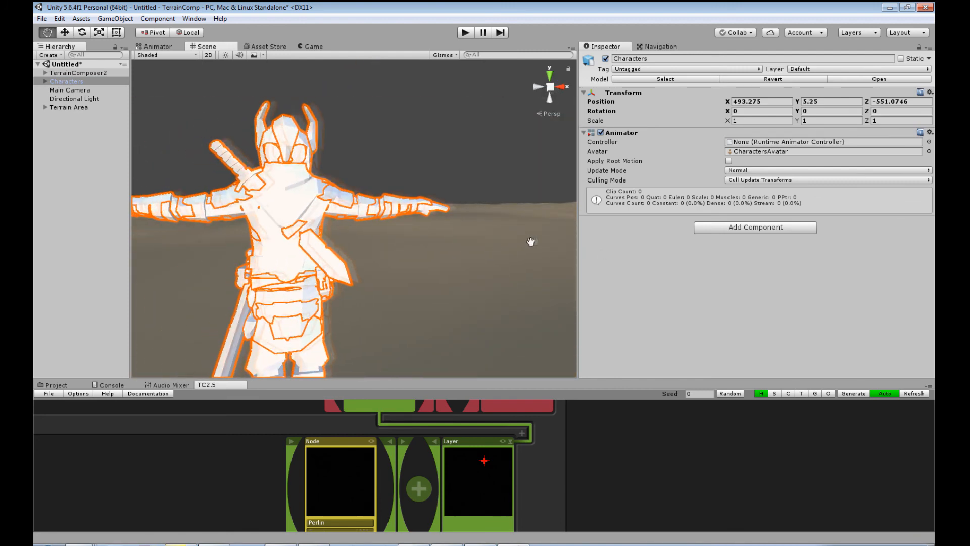
# - Examine the character's size against the surrounding terrain bumps from several angles and distances
pyautogui.scroll(-5, 439, 261)
pyautogui.moveTo(505, 164); pyautogui.dragTo(481, 217, button='right')
pyautogui.moveTo(480, 218); pyautogui.dragTo(420, 247, button='middle')
pyautogui.moveTo(421, 247); pyautogui.dragTo(555, 275, button='right')
pyautogui.moveTo(397, 286); pyautogui.dragTo(472, 189, button='middle')
pyautogui.moveTo(471, 189); pyautogui.dragTo(261, 264, button='right')
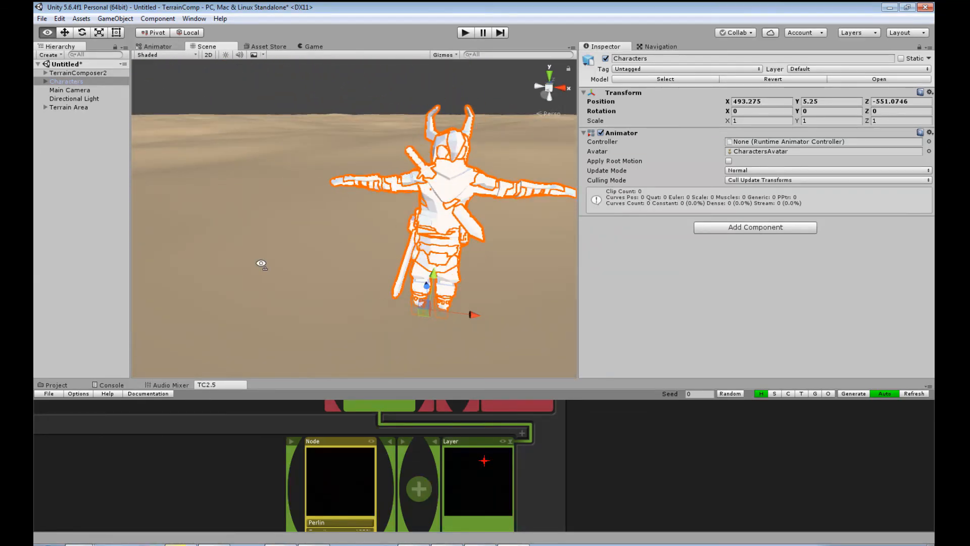
pyautogui.moveTo(421, 254); pyautogui.dragTo(368, 257, button='right')
pyautogui.moveTo(368, 257); pyautogui.dragTo(333, 322, button='middle')
pyautogui.scroll(-10, 354, 298)
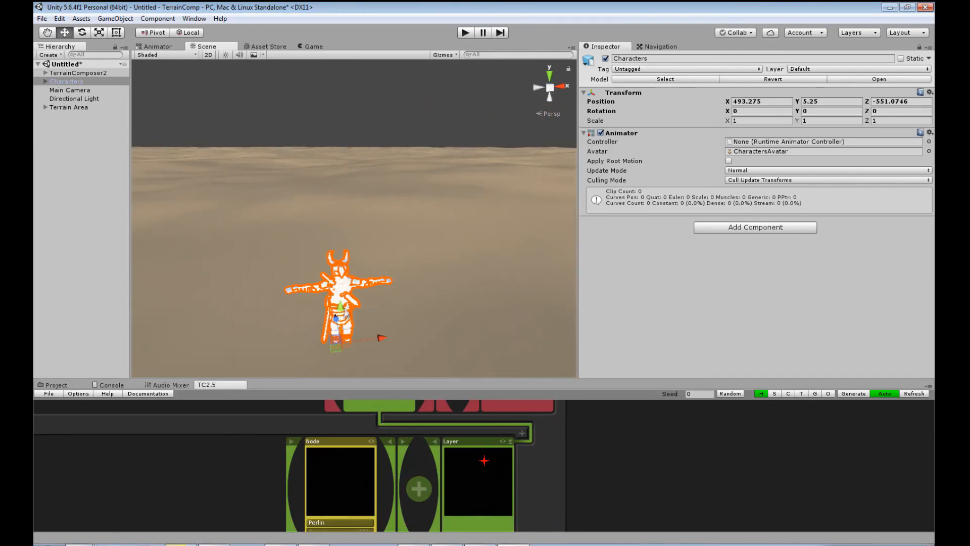
pyautogui.moveTo(368, 238); pyautogui.dragTo(380, 286, button='right')
pyautogui.moveTo(357, 226); pyautogui.dragTo(412, 335, button='middle')
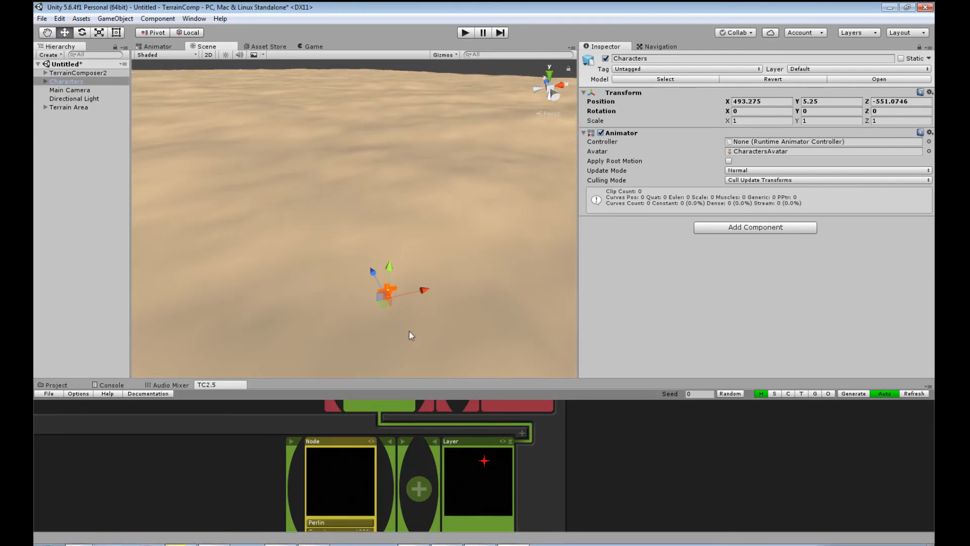
# - Inspect the Perlin height variation across the whole terrain, from a distant overview down to ground level
pyautogui.scroll(-7, 404, 318)
pyautogui.scroll(-5, 395, 305)
pyautogui.moveTo(328, 287); pyautogui.dragTo(483, 344, button='middle')
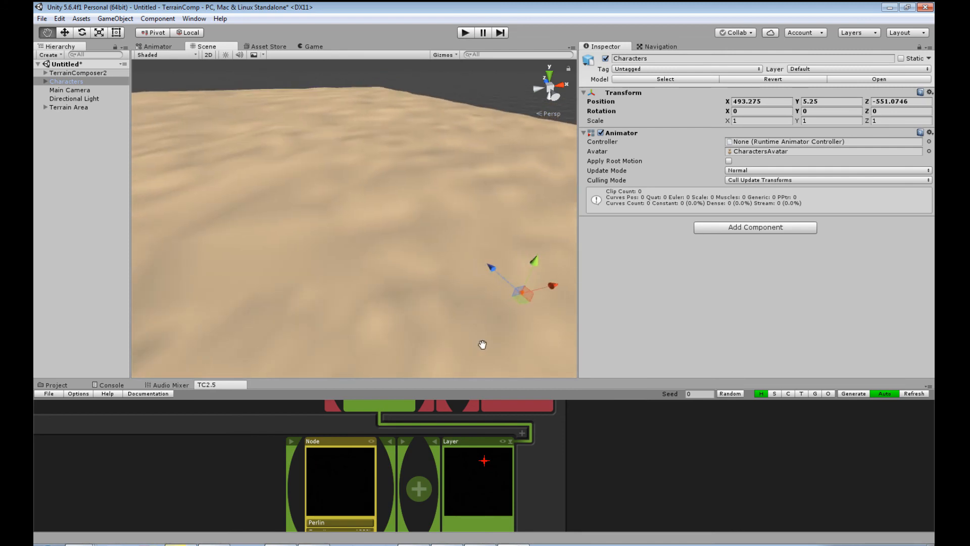
pyautogui.moveTo(483, 344); pyautogui.dragTo(312, 283, button='right')
pyautogui.moveTo(424, 292); pyautogui.dragTo(312, 254, button='middle')
pyautogui.scroll(-4, 210, 154)
pyautogui.scroll(5, 299, 230)
pyautogui.scroll(-5, 300, 228)
pyautogui.scroll(-5, 312, 254)
pyautogui.scroll(-10, 312, 259)
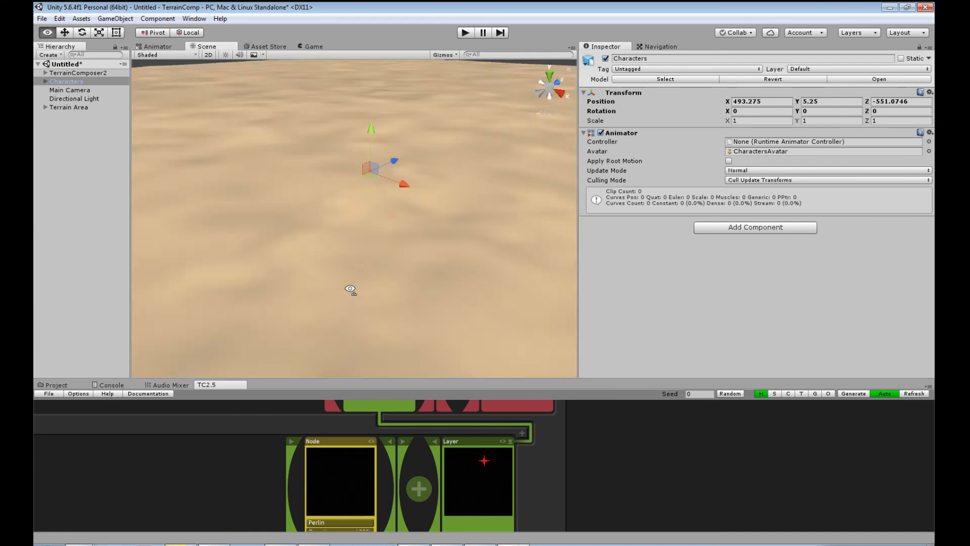
pyautogui.moveTo(403, 247); pyautogui.dragTo(384, 298, button='middle')
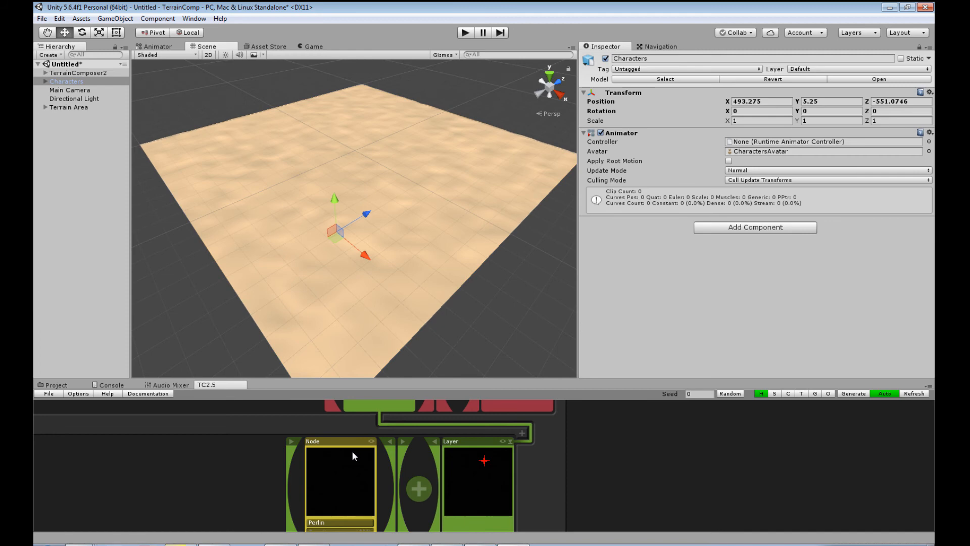
pyautogui.moveTo(374, 269); pyautogui.dragTo(428, 250, button='middle')
pyautogui.scroll(5, 413, 279)
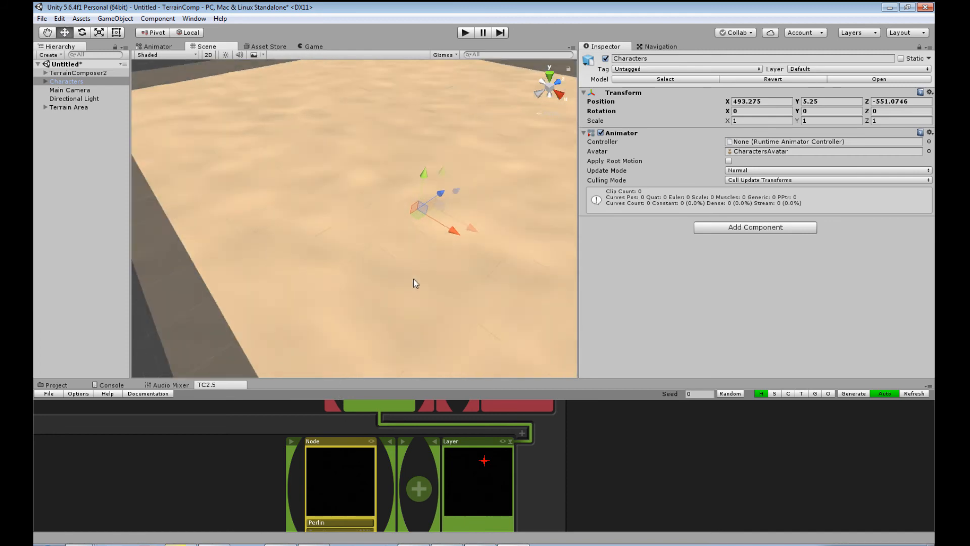
pyautogui.scroll(6, 414, 279)
pyautogui.moveTo(492, 231); pyautogui.dragTo(371, 255, button='middle')
pyautogui.moveTo(360, 284); pyautogui.dragTo(386, 223, button='right')
pyautogui.moveTo(434, 297); pyautogui.dragTo(432, 266, button='middle')
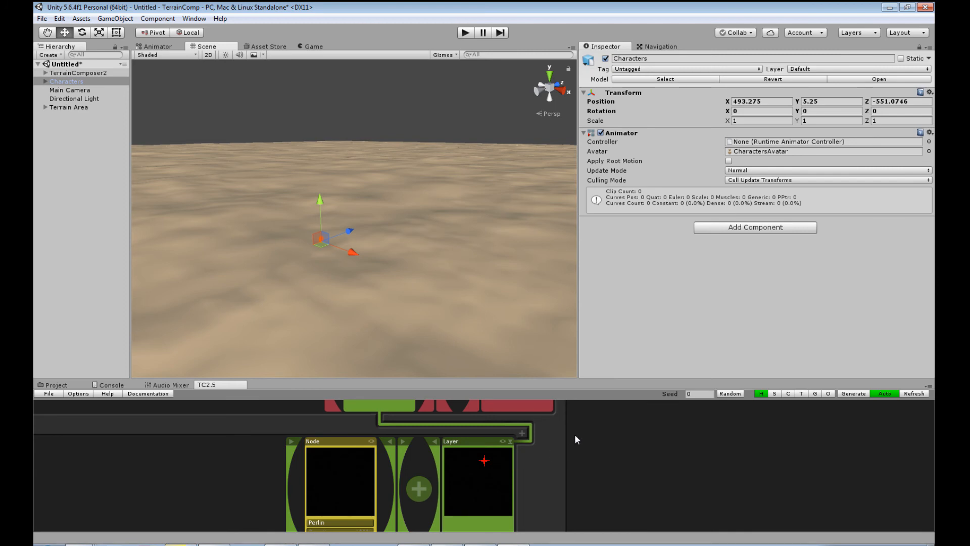
# - Switch the Perlin node's input to a raw image file, using the FlattenMask stamp texture
pyautogui.moveTo(575, 434); pyautogui.dragTo(564, 462)
pyautogui.scroll(-6, 569, 450)
pyautogui.scroll(5, 558, 470)
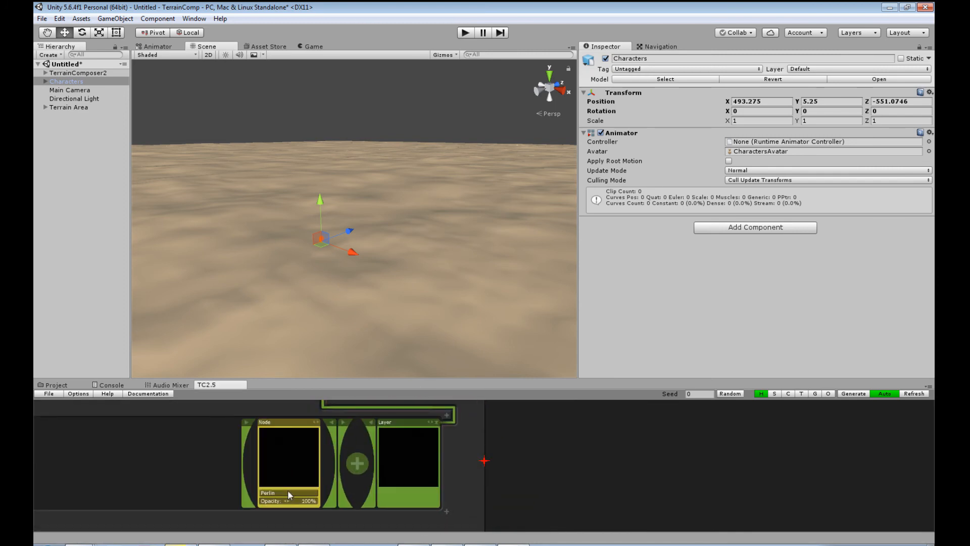
pyautogui.moveTo(407, 292); pyautogui.dragTo(434, 268, button='middle')
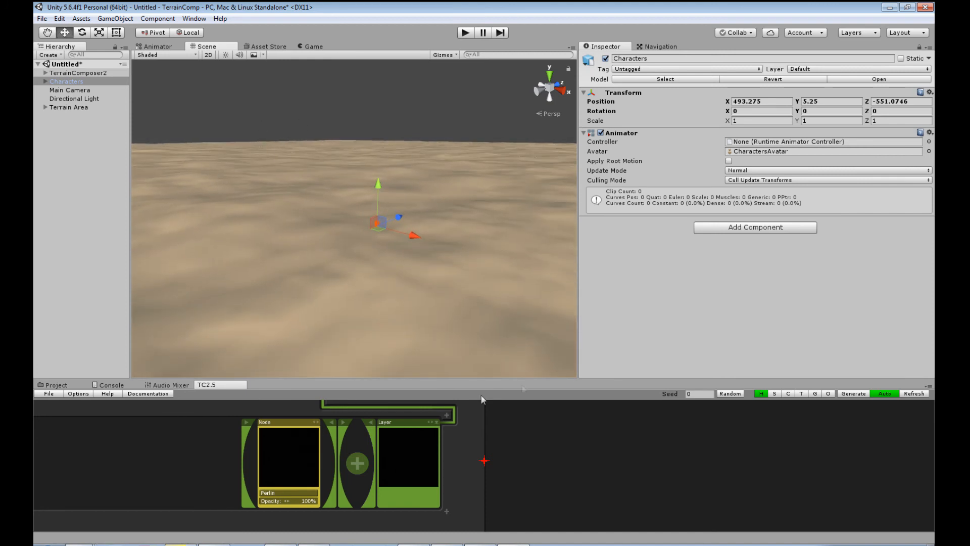
pyautogui.click(302, 461)
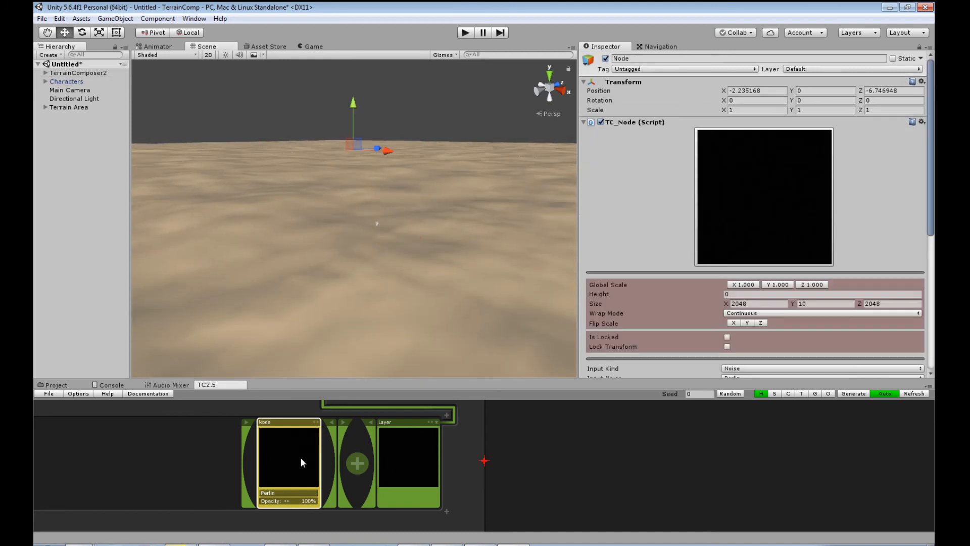
pyautogui.click(277, 494)
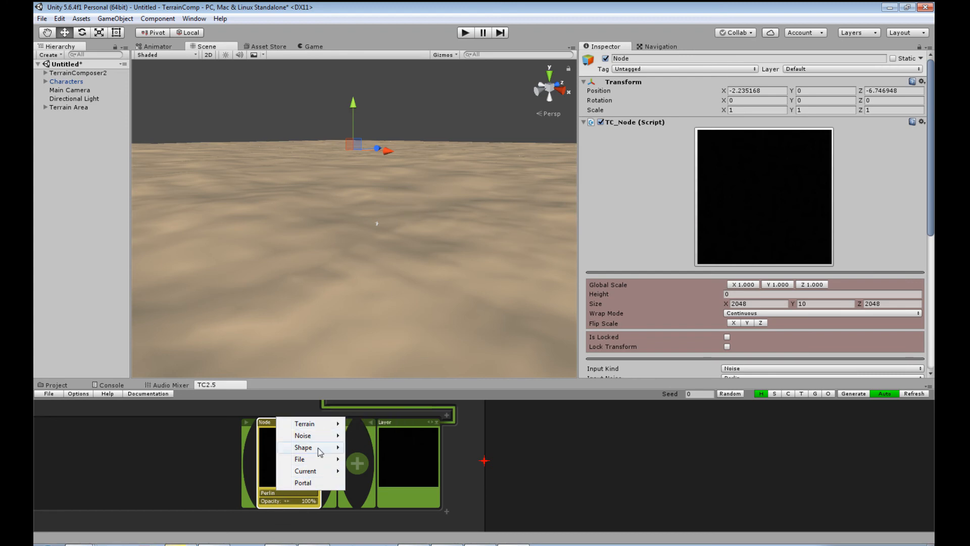
pyautogui.moveTo(321, 471)
pyautogui.click(380, 471)
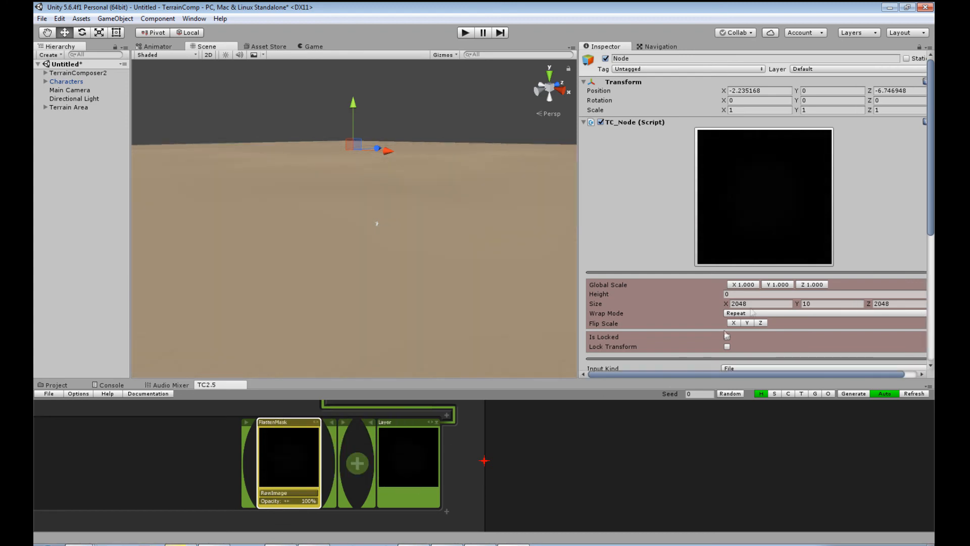
# - Try Y sizes of 100 and 1000 on the FlattenMask node, and settle on 200
pyautogui.scroll(-5, 782, 290)
pyautogui.scroll(-6, 423, 244)
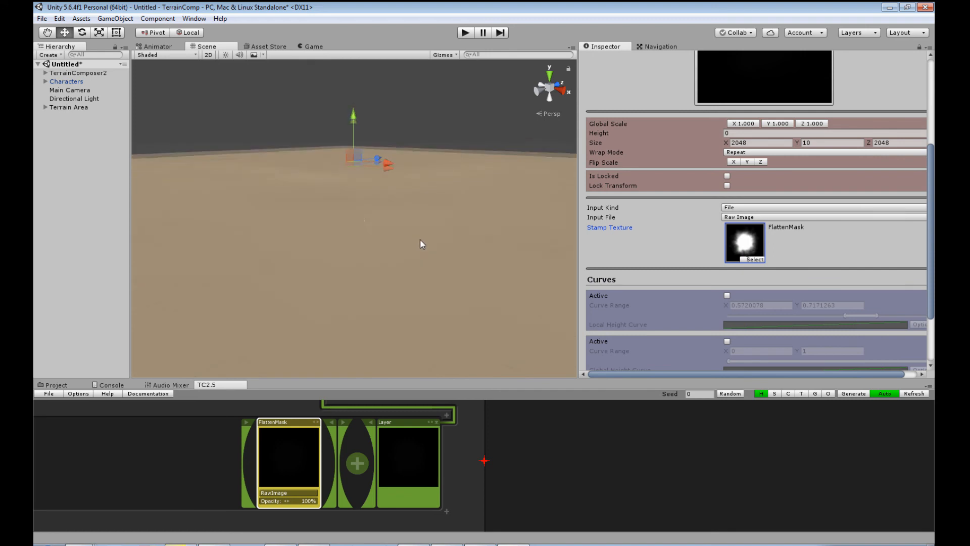
pyautogui.moveTo(423, 244); pyautogui.dragTo(435, 276, button='right')
pyautogui.scroll(-6, 396, 194)
pyautogui.moveTo(395, 195); pyautogui.dragTo(402, 264, button='middle')
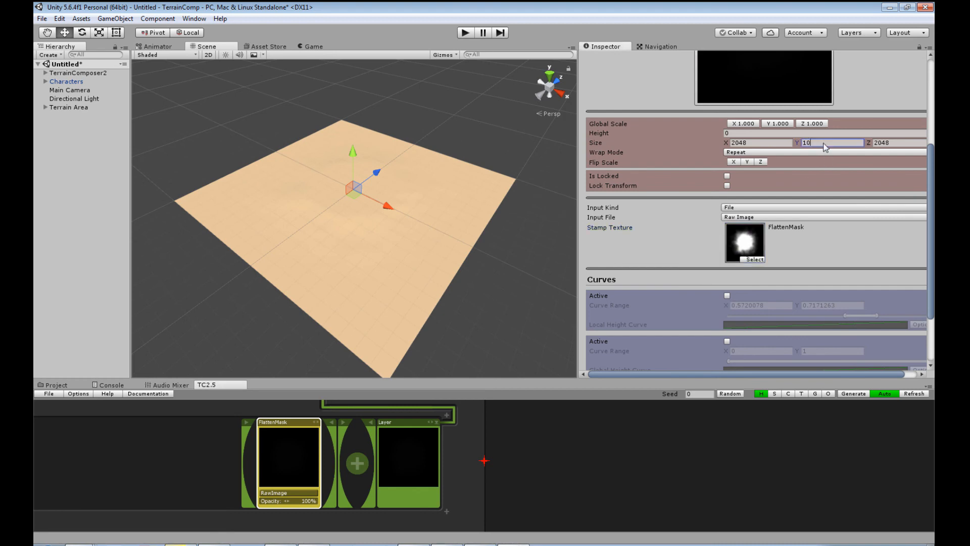
pyautogui.write('0')
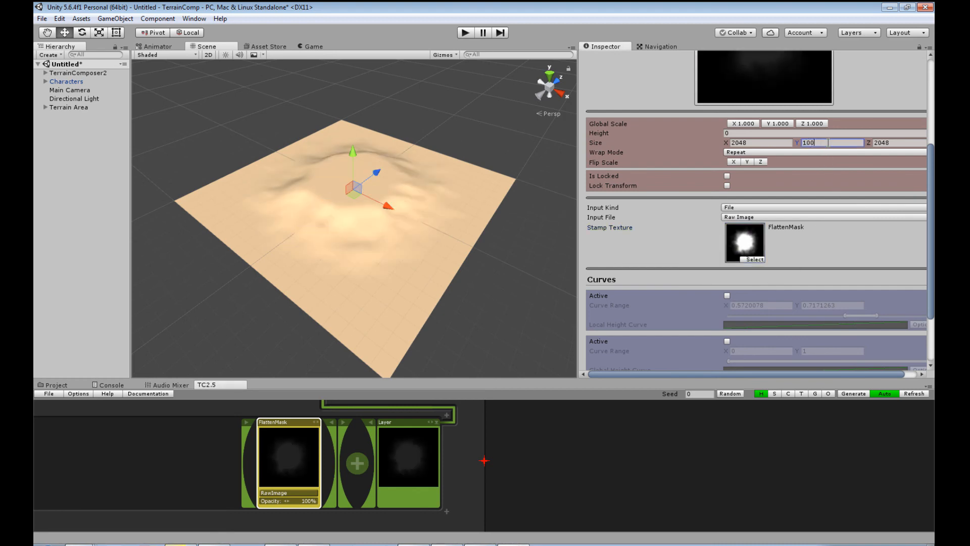
pyautogui.write('0')
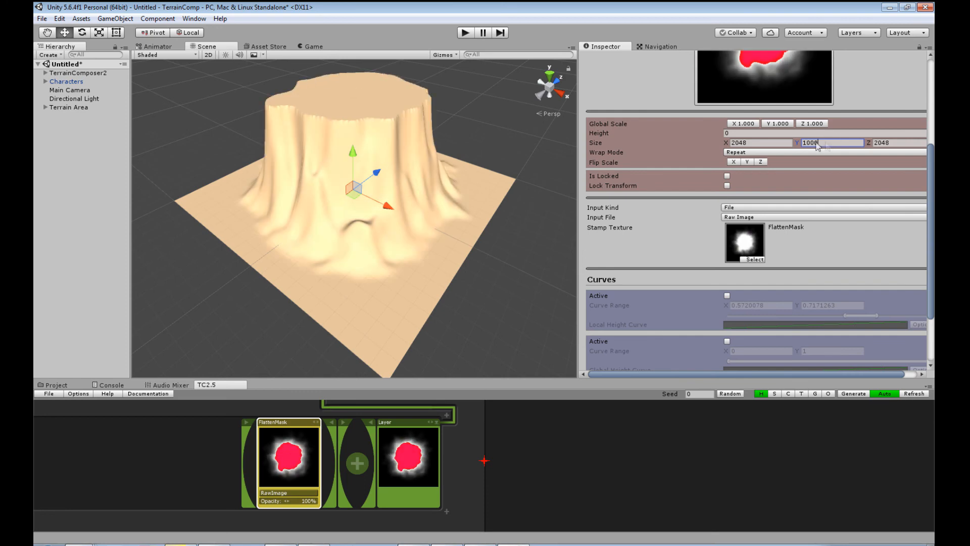
pyautogui.write('200')
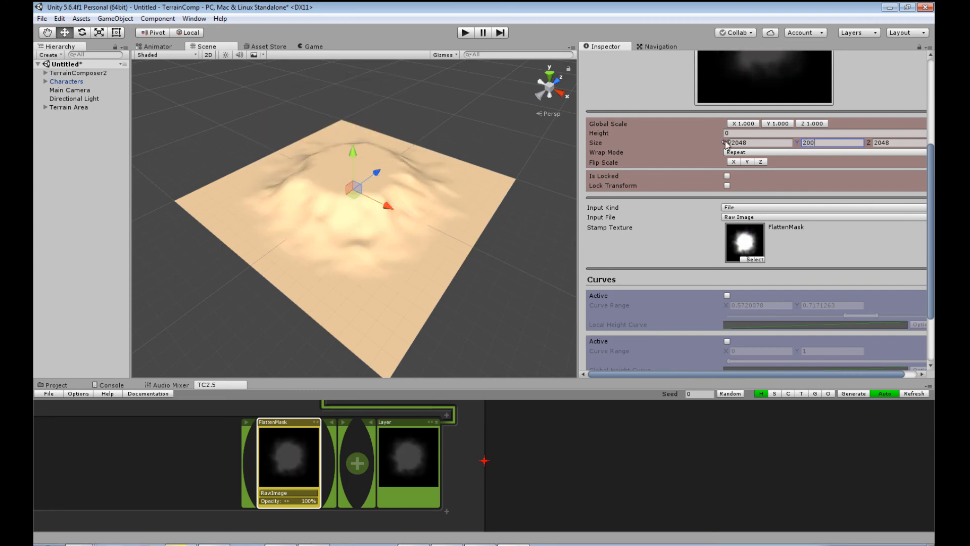
# - Scale the FlattenMask stamp to about 1.85 in X, 0.37 in Y and 1.47 in Z
pyautogui.scroll(6, 371, 288)
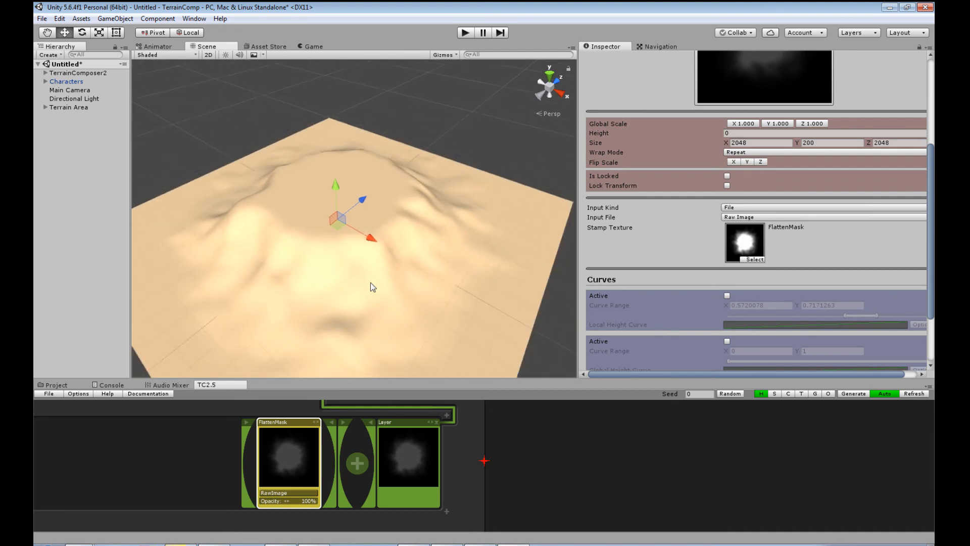
pyautogui.moveTo(368, 286); pyautogui.dragTo(435, 247, button='middle')
pyautogui.scroll(-5, 435, 246)
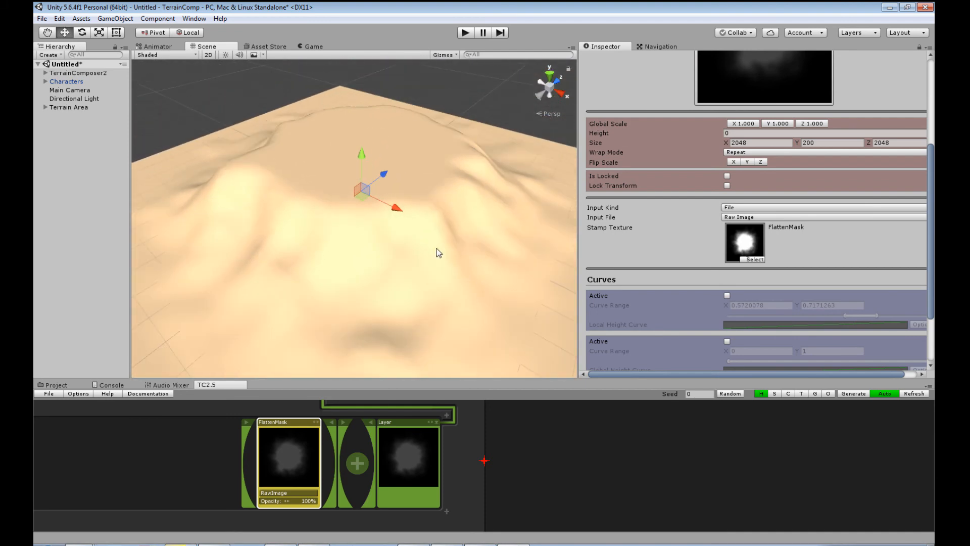
pyautogui.scroll(-3, 438, 244)
pyautogui.scroll(3, 697, 150)
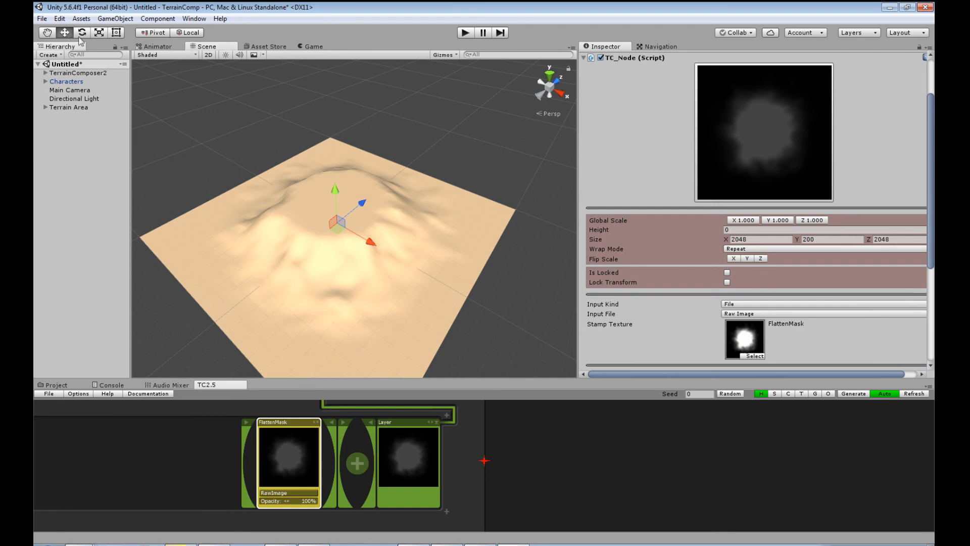
pyautogui.moveTo(342, 226)
pyautogui.mouseDown()
pyautogui.moveTo(387, 194)
pyautogui.moveTo(345, 224)
pyautogui.mouseUp()
pyautogui.moveTo(335, 187); pyautogui.dragTo(376, 197)
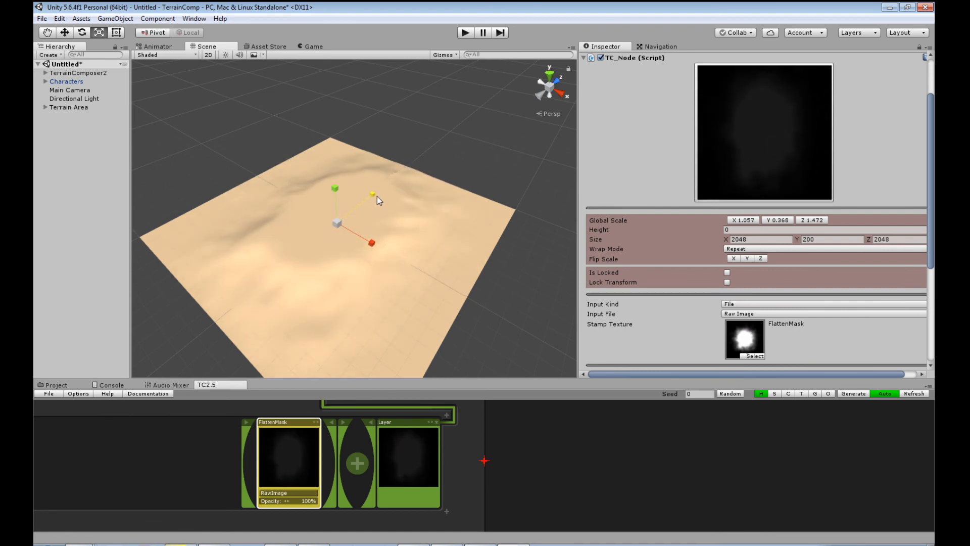
pyautogui.moveTo(371, 243); pyautogui.dragTo(396, 258)
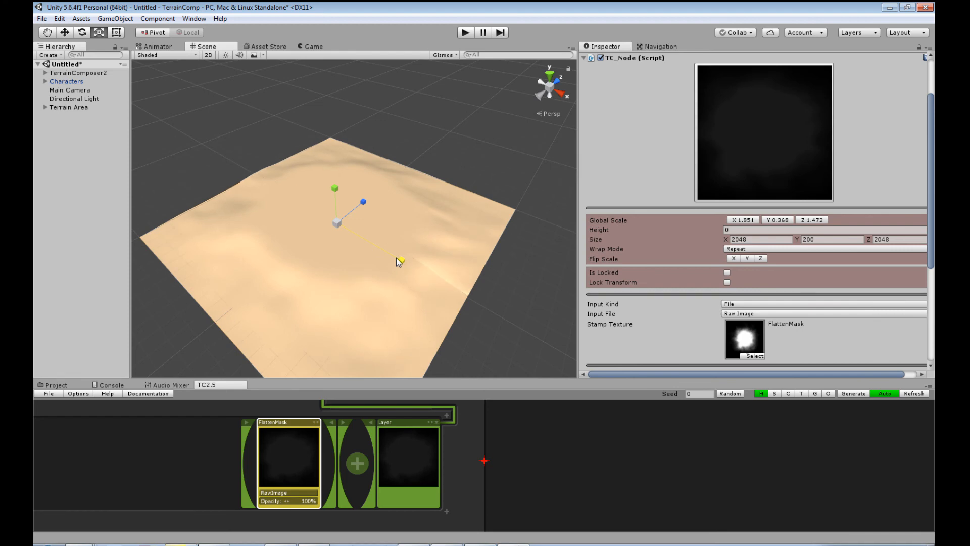
# - Adjust the FlattenMask stamp's Z scale to about 1.456 and bring up its curve settings
pyautogui.scroll(6, 423, 281)
pyautogui.moveTo(423, 281); pyautogui.dragTo(564, 108, button='middle')
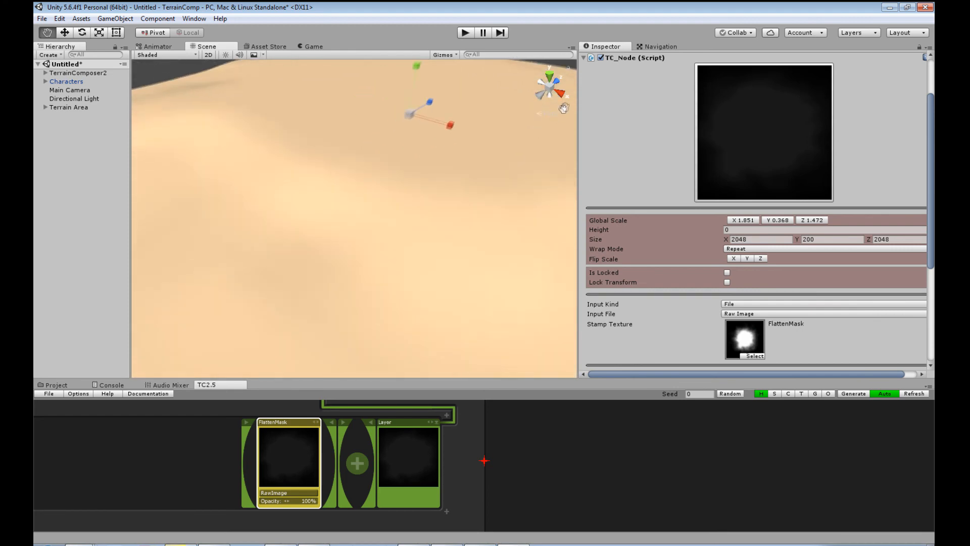
pyautogui.scroll(-6, 465, 253)
pyautogui.keyDown('alt'); pyautogui.moveTo(480, 253); pyautogui.dragTo(412, 190); pyautogui.keyUp('alt')
pyautogui.scroll(-3, 818, 329)
pyautogui.scroll(-1, 784, 338)
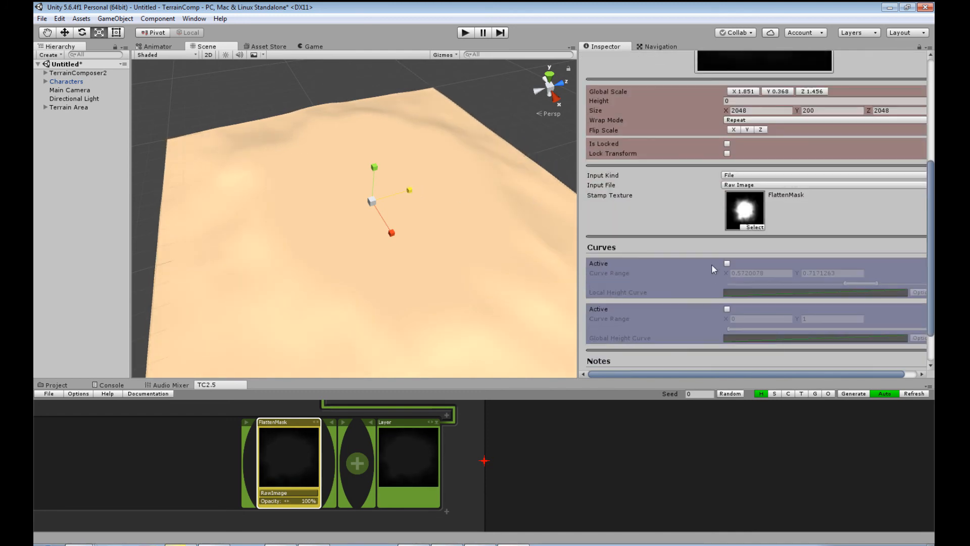
# - Activate the FlattenMask node's local height curve and shift its curve range to about 0.298–0.443
pyautogui.click(727, 264)
pyautogui.moveTo(844, 284); pyautogui.dragTo(821, 284)
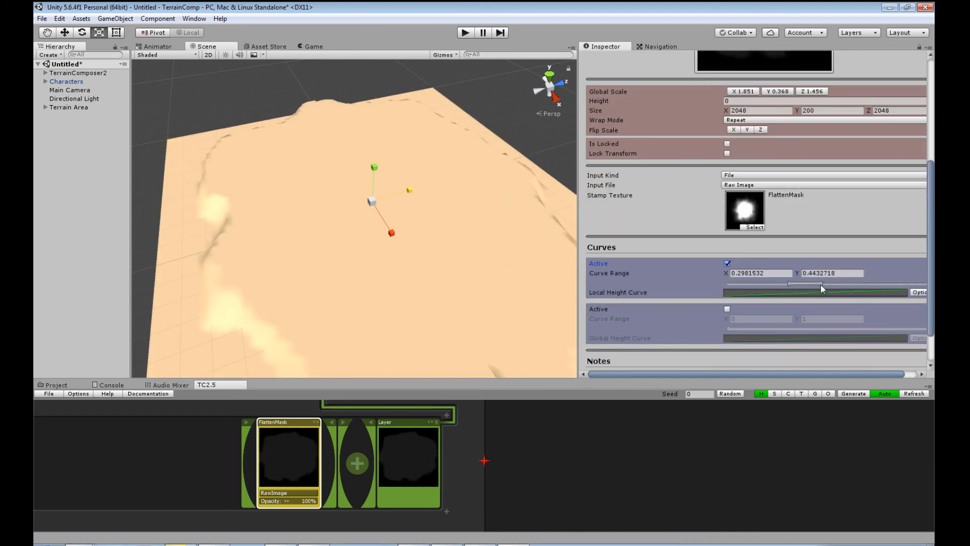
# - Reduce the FlattenMask stamp's X scale to about 1.543
pyautogui.scroll(5, 821, 284)
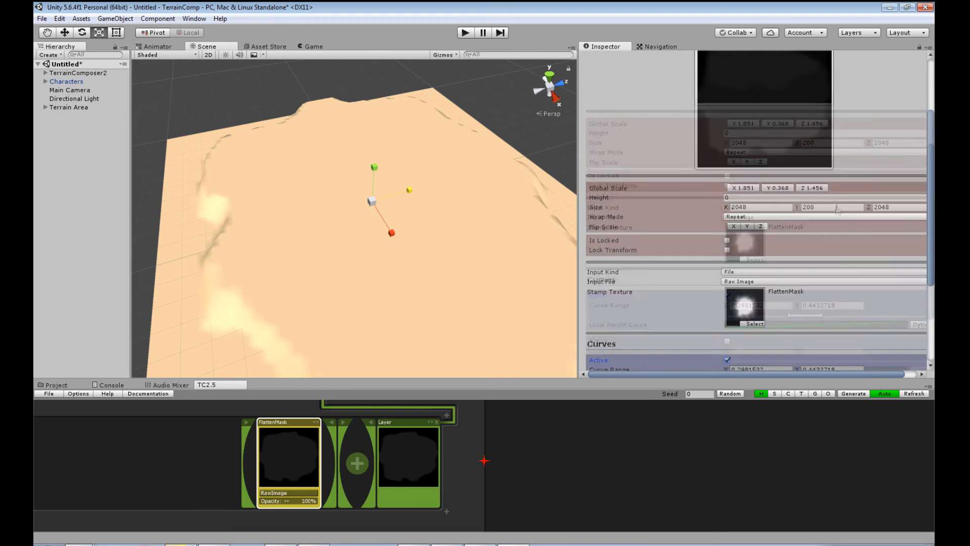
pyautogui.moveTo(443, 272); pyautogui.dragTo(455, 205, button='middle')
pyautogui.moveTo(454, 206); pyautogui.dragTo(395, 347, button='right')
pyautogui.moveTo(395, 347); pyautogui.dragTo(268, 231, button='middle')
pyautogui.moveTo(267, 231); pyautogui.dragTo(384, 249, button='right')
pyautogui.moveTo(384, 249); pyautogui.dragTo(472, 263, button='middle')
pyautogui.moveTo(445, 238); pyautogui.dragTo(441, 232)
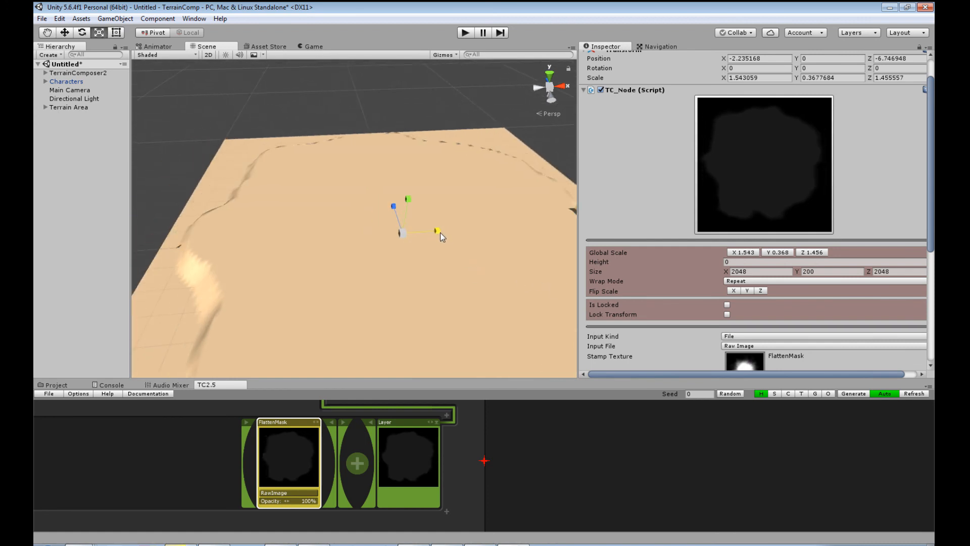
# - Shift the FlattenMask local curve range to about 0.269–0.414
pyautogui.moveTo(472, 252); pyautogui.dragTo(338, 255, button='middle')
pyautogui.moveTo(339, 255); pyautogui.dragTo(371, 266, button='right')
pyautogui.moveTo(370, 267); pyautogui.dragTo(443, 267, button='middle')
pyautogui.moveTo(443, 266); pyautogui.dragTo(188, 255, button='right')
pyautogui.moveTo(188, 255); pyautogui.dragTo(348, 286, button='middle')
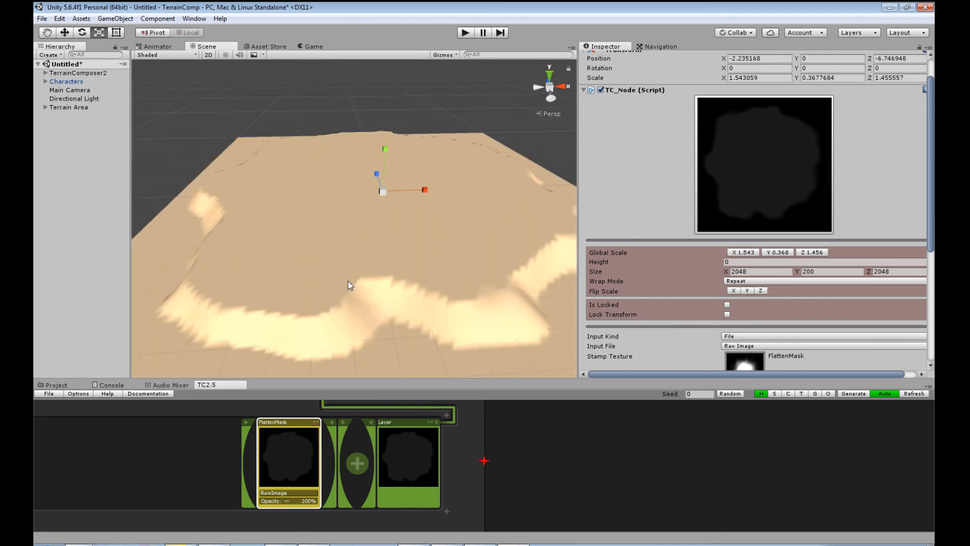
pyautogui.scroll(-5, 801, 335)
pyautogui.moveTo(807, 316)
pyautogui.mouseDown()
pyautogui.moveTo(790, 316)
pyautogui.moveTo(837, 313)
pyautogui.moveTo(806, 315)
pyautogui.moveTo(819, 315)
pyautogui.mouseUp()
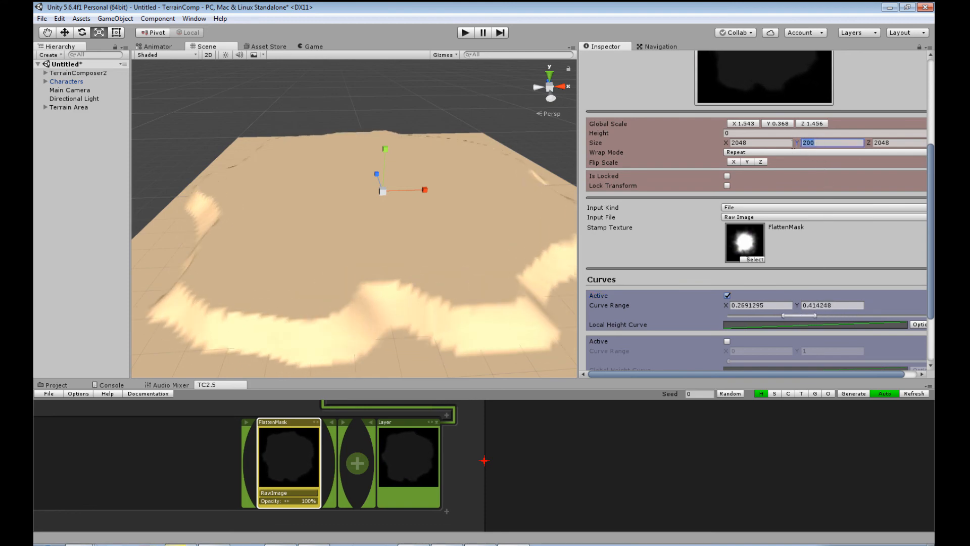
# - Try a Y size of 10 on the FlattenMask node and check the resulting slope up close
pyautogui.write('10')
pyautogui.moveTo(327, 314); pyautogui.dragTo(367, 235, button='middle')
pyautogui.scroll(5, 407, 194)
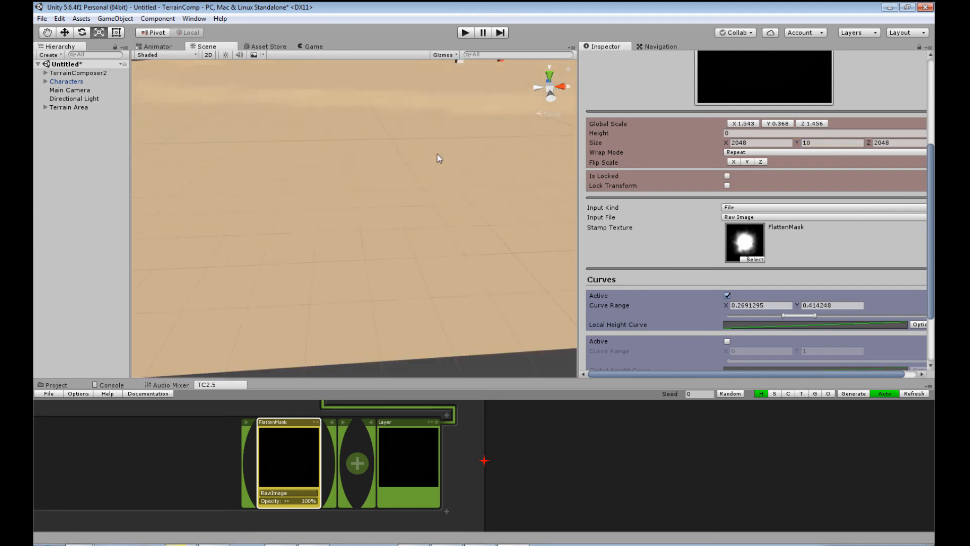
pyautogui.scroll(-5, 438, 158)
pyautogui.moveTo(417, 217); pyautogui.dragTo(478, 253, button='middle')
pyautogui.scroll(5, 478, 253)
pyautogui.scroll(-3, 481, 253)
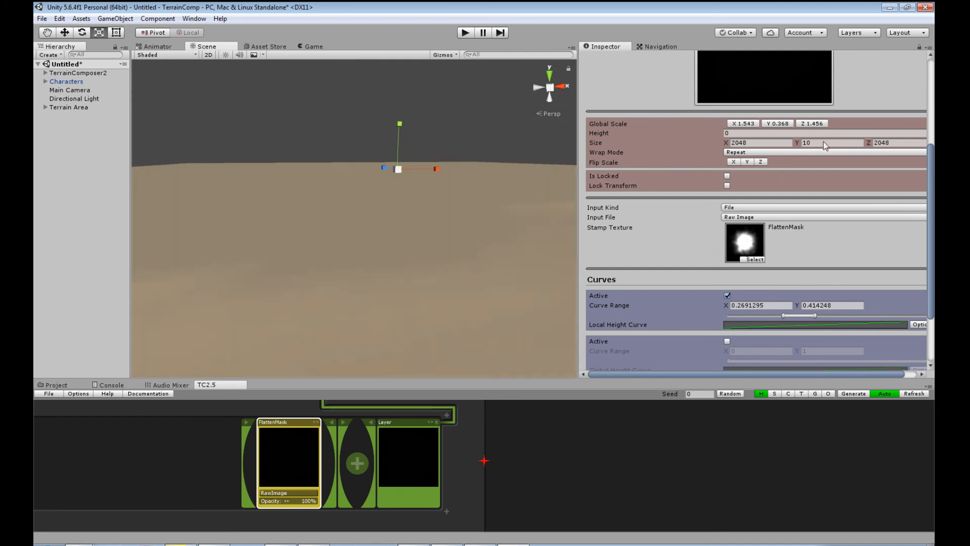
# - Try a Y size of 20 on the FlattenMask node and inspect the raised terrain edge
pyautogui.write('20')
pyautogui.press('Return')
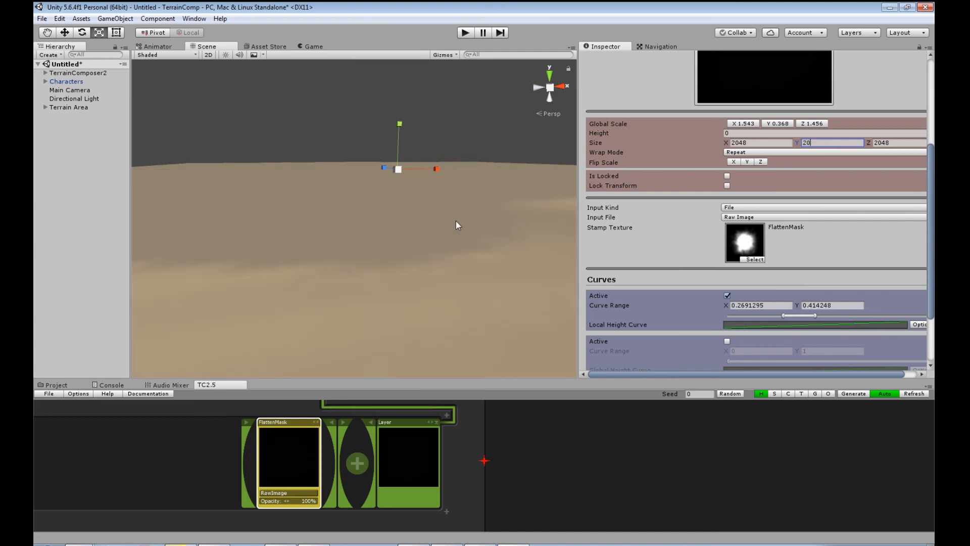
pyautogui.moveTo(354, 247); pyautogui.dragTo(316, 231, button='middle')
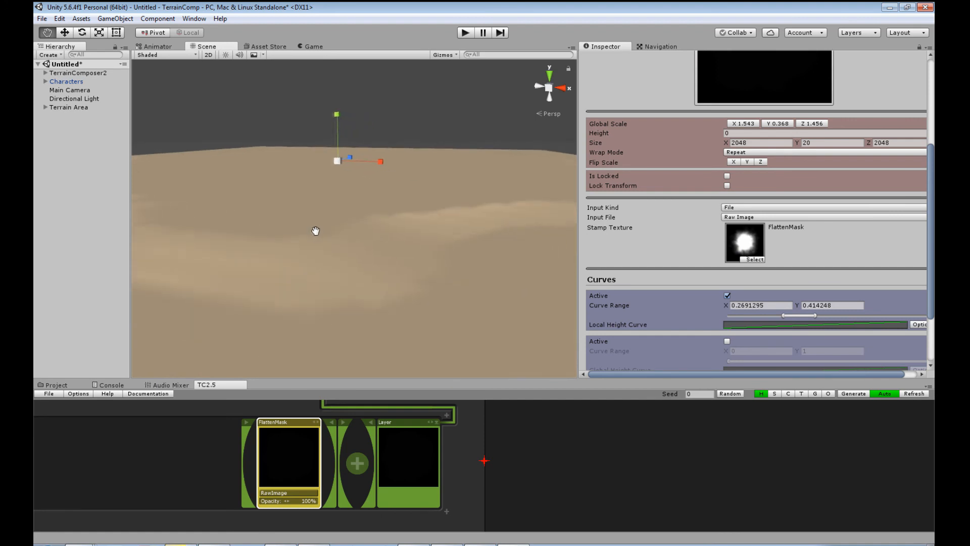
pyautogui.scroll(3, 325, 244)
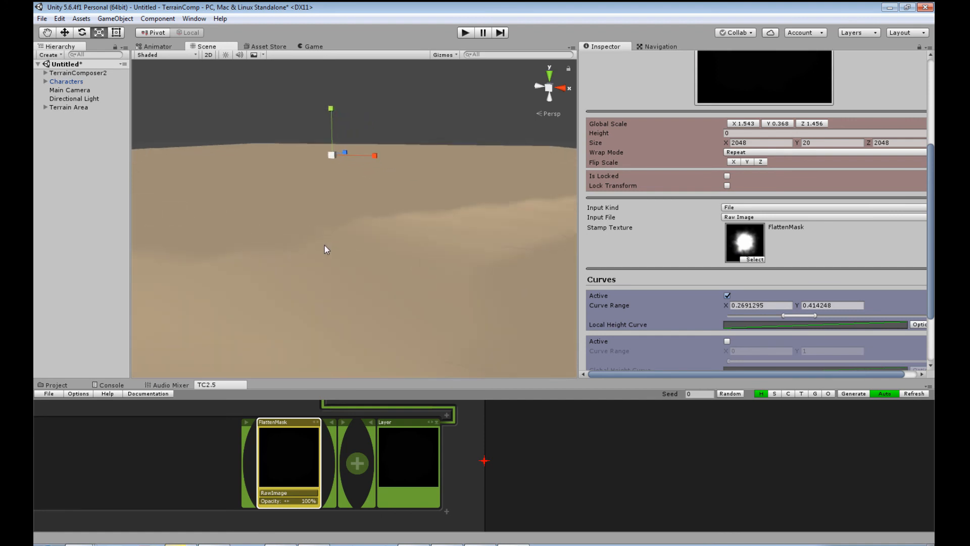
pyautogui.moveTo(325, 245); pyautogui.dragTo(463, 262, button='right')
pyautogui.moveTo(463, 262); pyautogui.dragTo(485, 256, button='middle')
# - Set the FlattenMask node's Y size to 30
pyautogui.press('r')
pyautogui.write('30')
pyautogui.moveTo(405, 255)
pyautogui.mouseDown(button='middle')
pyautogui.moveTo(399, 234)
pyautogui.moveTo(403, 242)
pyautogui.mouseUp(button='middle')
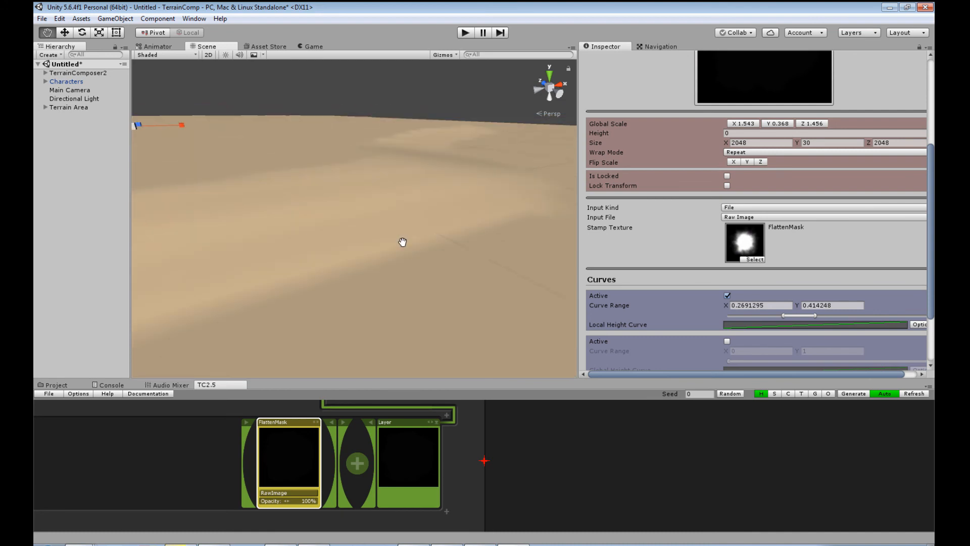
# - Move the Characters object to the foot of the slope at X 195.3, Z -857.1, and set its Y position to 0
pyautogui.click(68, 82)
pyautogui.moveTo(447, 231)
pyautogui.mouseDown(button='right')
pyautogui.moveTo(357, 234)
pyautogui.moveTo(457, 236)
pyautogui.mouseUp(button='right')
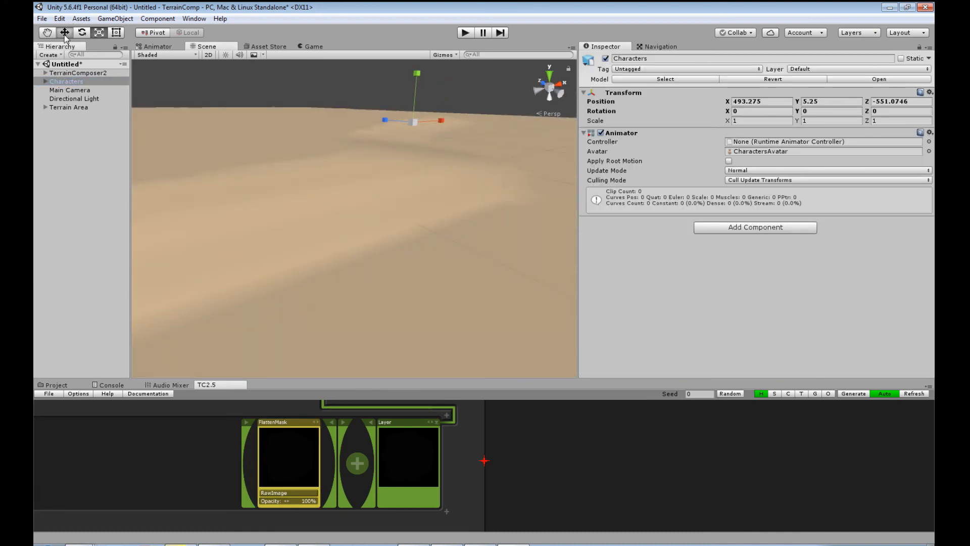
pyautogui.moveTo(412, 121); pyautogui.dragTo(414, 151)
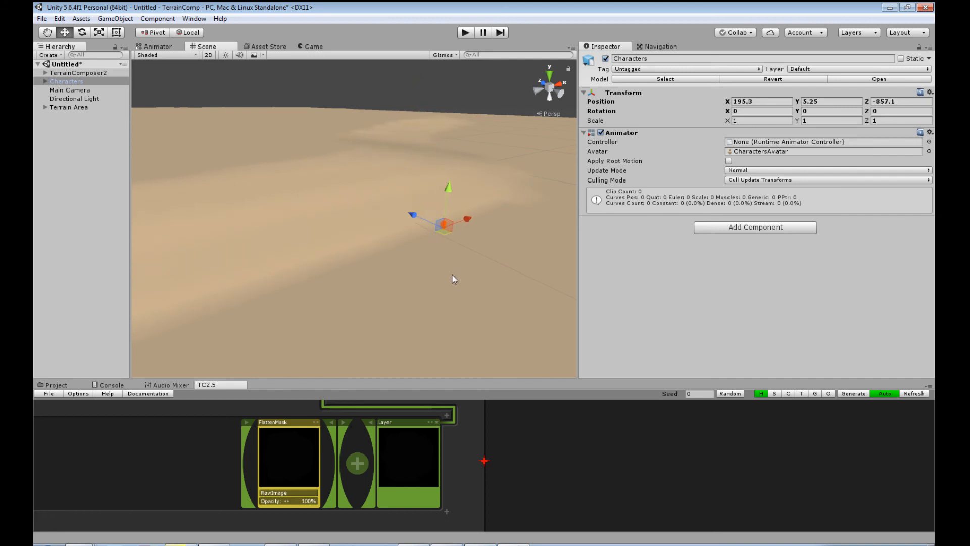
pyautogui.press('f')
pyautogui.moveTo(415, 308); pyautogui.dragTo(444, 282, button='right')
pyautogui.moveTo(382, 324); pyautogui.dragTo(557, 208, button='middle')
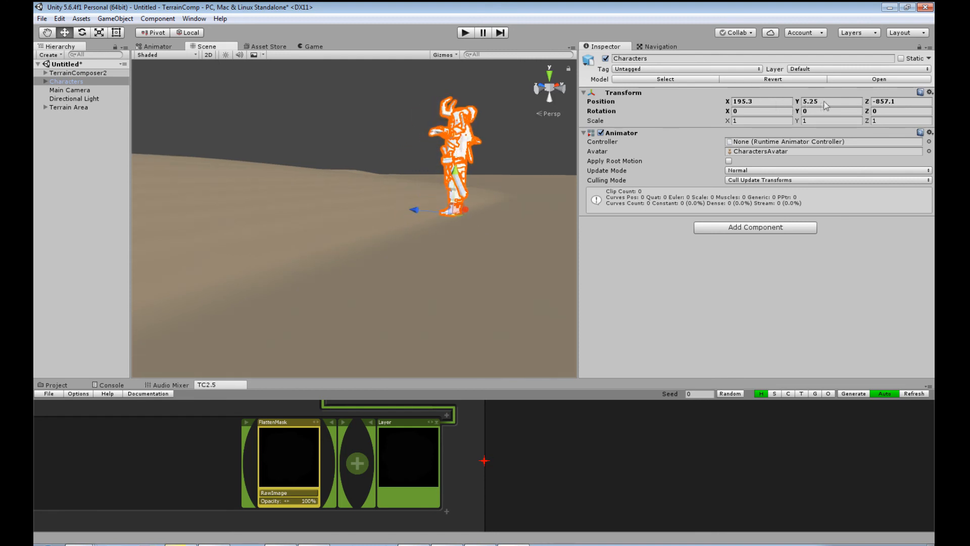
pyautogui.write('0')
# - Move the Characters object onto the raised plateau at X 177.9, Z -753.9 and lift it to a Y position of about 11
pyautogui.moveTo(357, 278); pyautogui.dragTo(323, 78, button='middle')
pyautogui.moveTo(395, 237); pyautogui.dragTo(290, 243, button='right')
pyautogui.moveTo(288, 239); pyautogui.dragTo(117, 205, button='middle')
pyautogui.moveTo(247, 198); pyautogui.dragTo(329, 257, button='right')
pyautogui.scroll(-15, 324, 252)
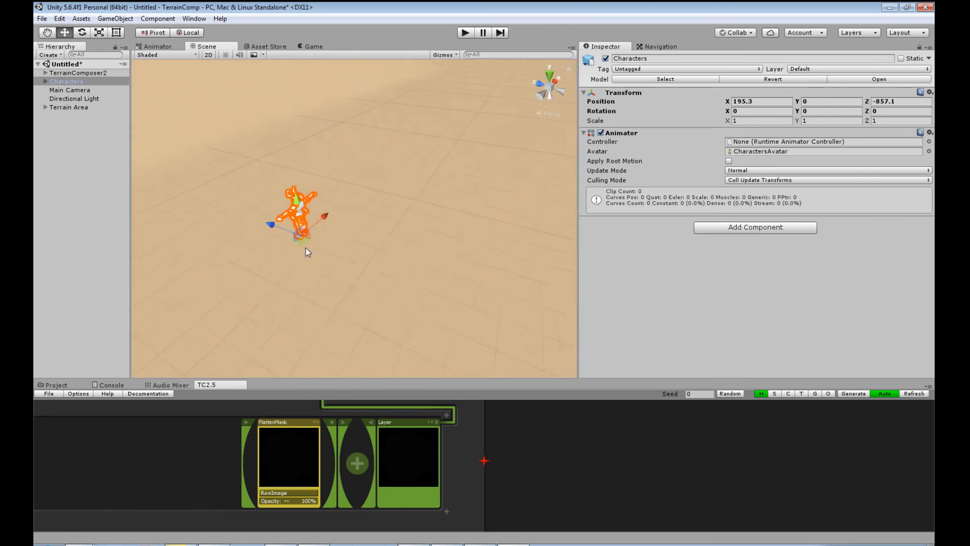
pyautogui.moveTo(219, 200); pyautogui.dragTo(402, 251, button='middle')
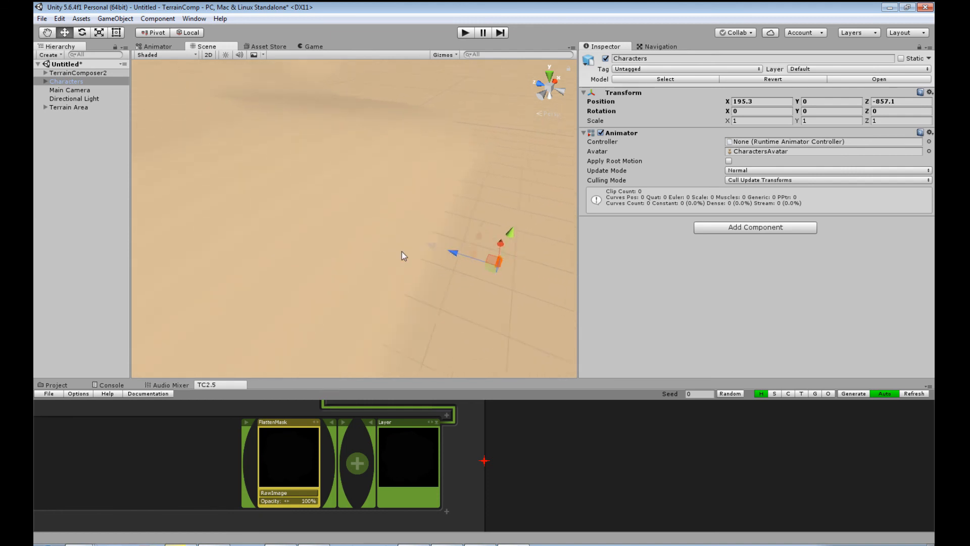
pyautogui.scroll(-3, 401, 251)
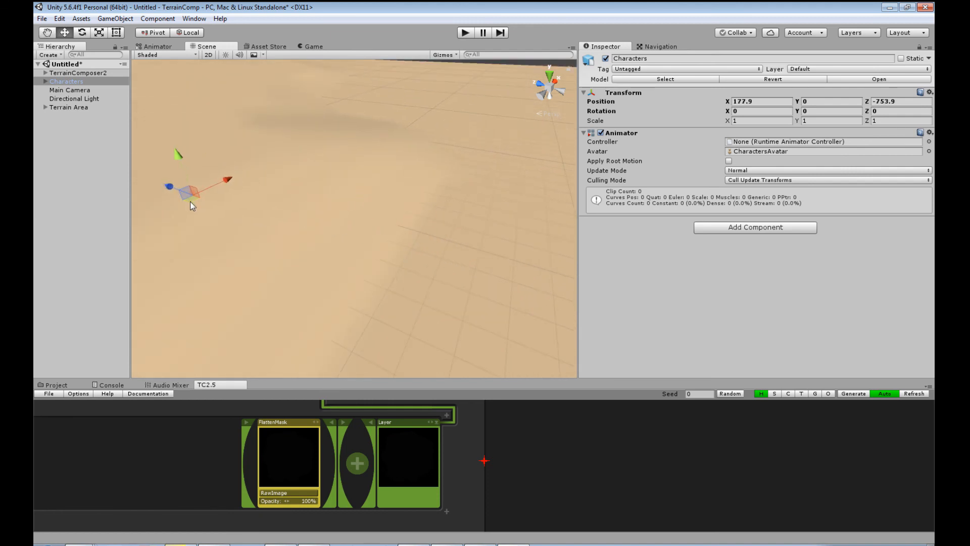
pyautogui.moveTo(175, 143); pyautogui.dragTo(175, 139)
pyautogui.press('f')
pyautogui.moveTo(357, 248); pyautogui.dragTo(443, 217, button='right')
pyautogui.moveTo(305, 301); pyautogui.dragTo(307, 191)
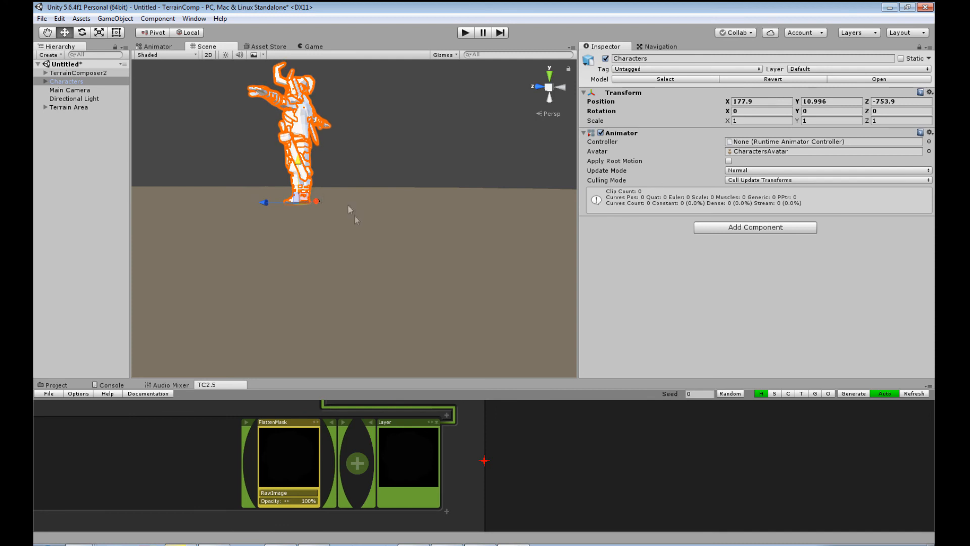
# - Examine the plateau's height and slope against the character, and the shape of the whole terrain
pyautogui.moveTo(357, 221); pyautogui.dragTo(365, 200, button='right')
pyautogui.moveTo(365, 200); pyautogui.dragTo(305, 302, button='middle')
pyautogui.moveTo(305, 302); pyautogui.dragTo(309, 342, button='right')
pyautogui.moveTo(341, 338); pyautogui.dragTo(429, 249, button='middle')
pyautogui.scroll(-15, 471, 262)
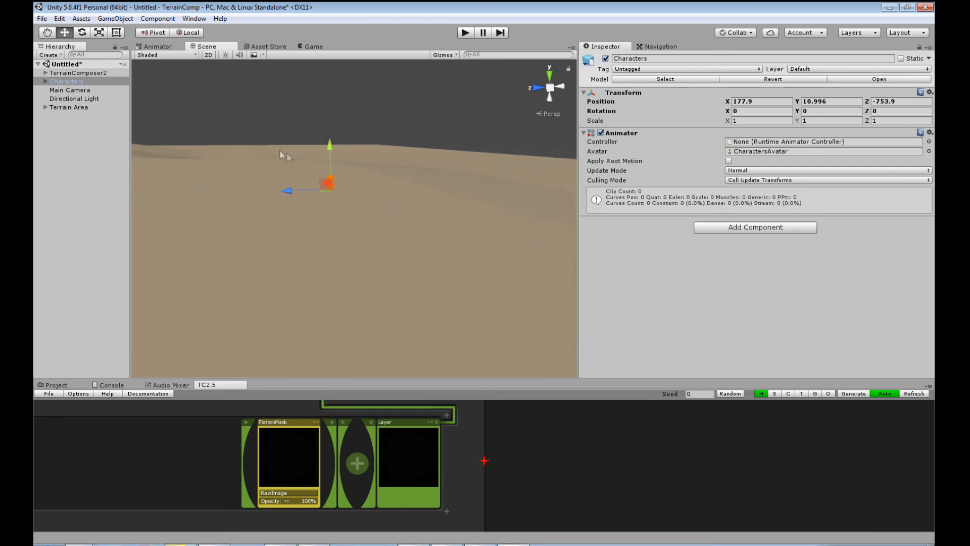
pyautogui.moveTo(371, 223); pyautogui.dragTo(378, 288, button='middle')
pyautogui.scroll(-10, 378, 287)
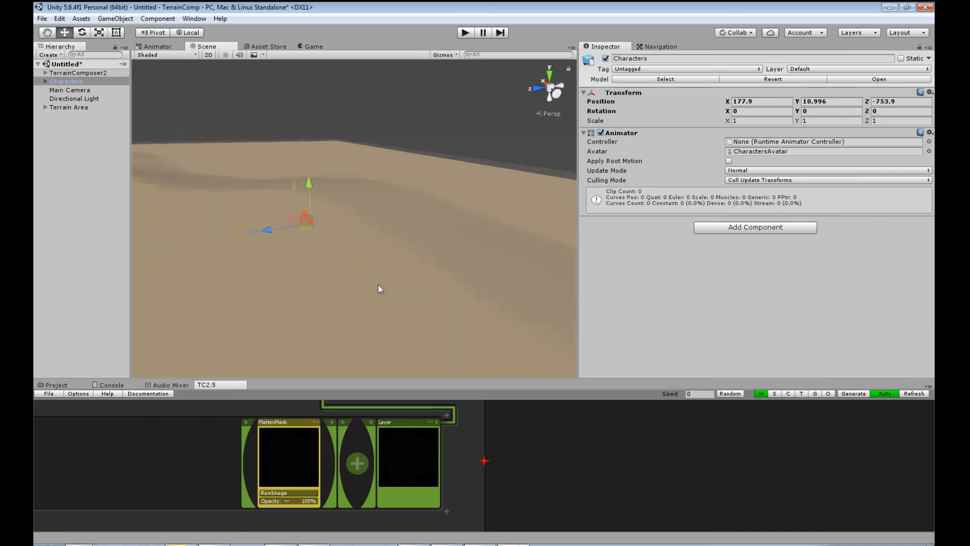
pyautogui.moveTo(377, 283); pyautogui.dragTo(289, 283, button='right')
pyautogui.scroll(-5, 324, 271)
pyautogui.scroll(-5, 323, 272)
pyautogui.moveTo(405, 284); pyautogui.dragTo(313, 284, button='right')
pyautogui.scroll(-8, 440, 289)
pyautogui.moveTo(434, 289); pyautogui.dragTo(483, 273, button='middle')
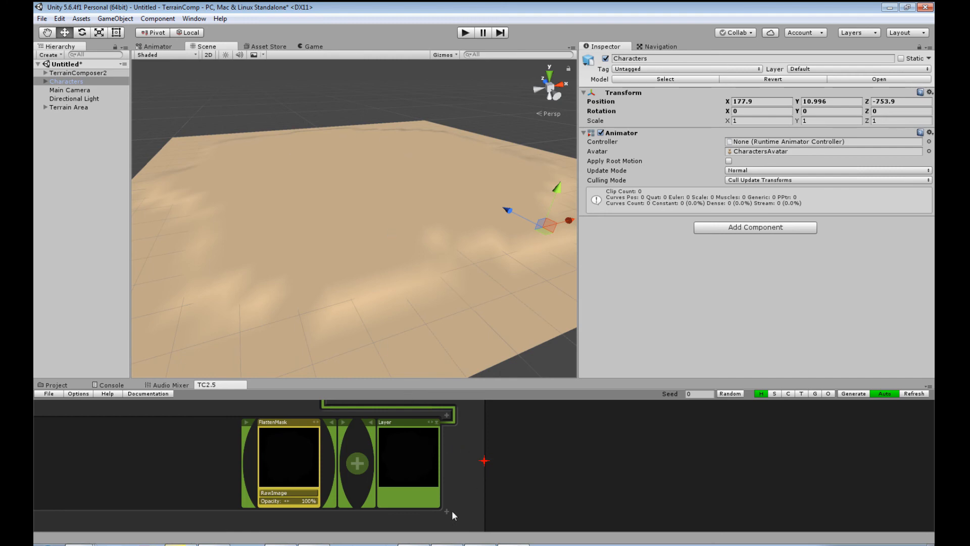
# - Add a new height layer below the FlattenMask layer and select its empty node
pyautogui.scroll(-3, 450, 480)
pyautogui.click(447, 465)
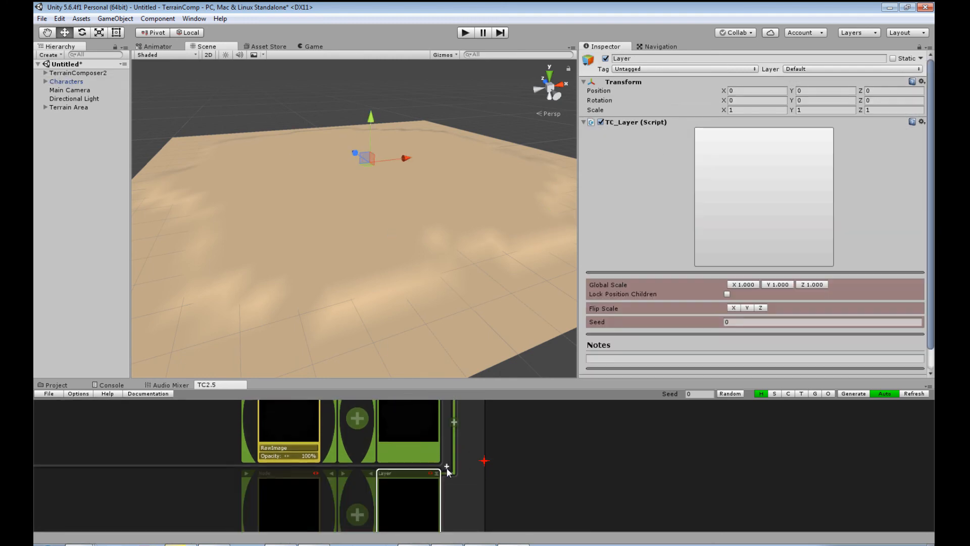
pyautogui.scroll(-4, 354, 464)
pyautogui.click(286, 466)
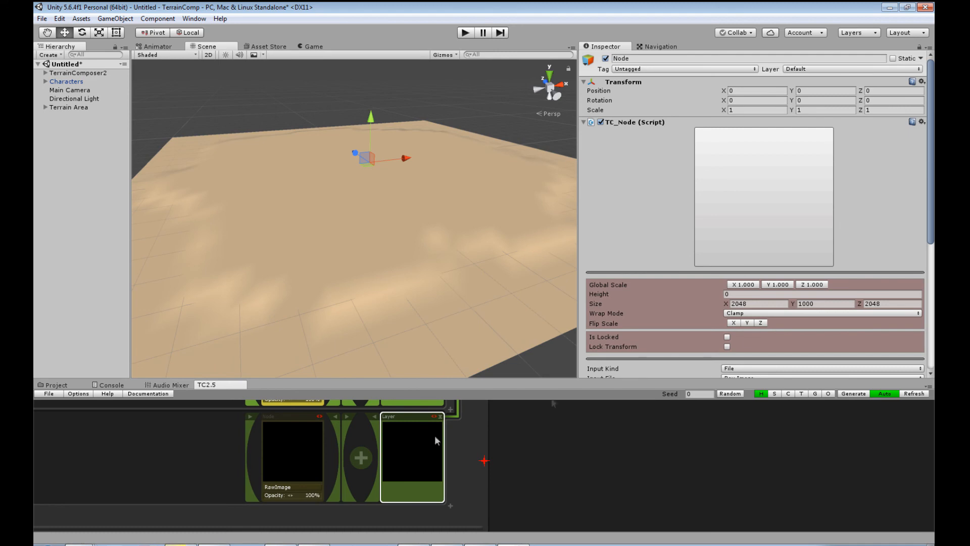
# - Assign the MountainIsland texture as the new node's stamp
pyautogui.scroll(-3, 771, 319)
pyautogui.click(755, 291)
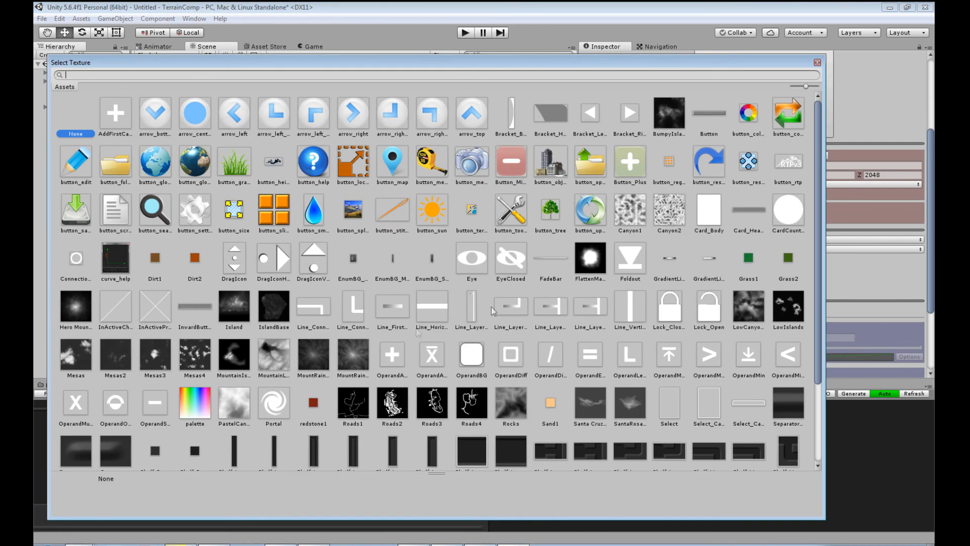
pyautogui.click(240, 361)
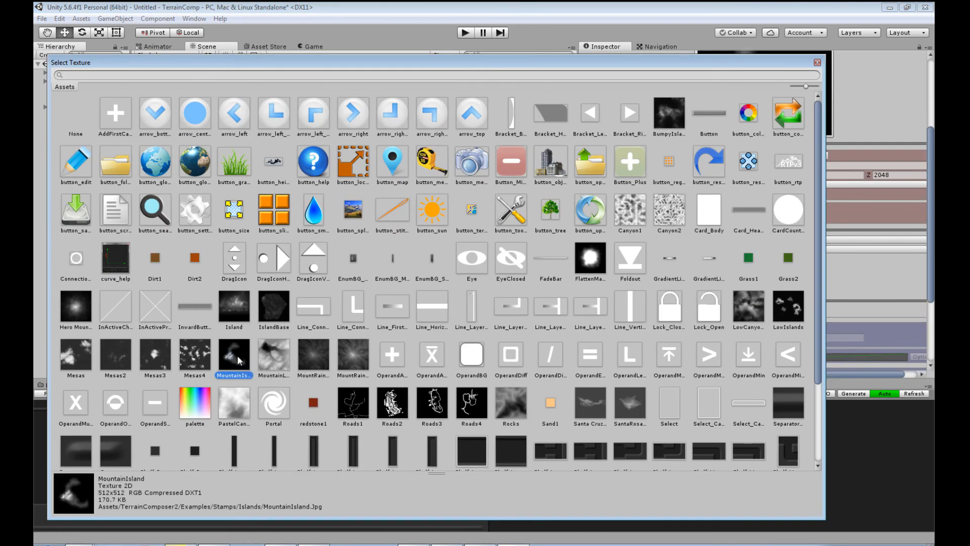
pyautogui.doubleClick(239, 361)
pyautogui.scroll(-4, 420, 259)
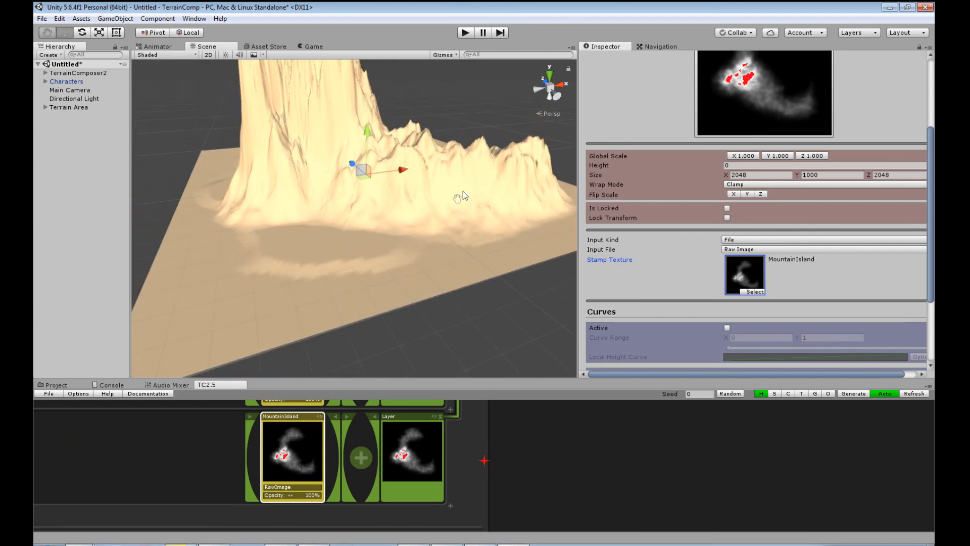
# - Scale the MountainIsland stamp down uniformly to about 0.463
pyautogui.moveTo(459, 197); pyautogui.dragTo(393, 311, button='middle')
pyautogui.keyDown('alt'); pyautogui.moveTo(405, 307); pyautogui.dragTo(255, 351); pyautogui.keyUp('alt')
pyautogui.moveTo(399, 337); pyautogui.dragTo(293, 274, button='middle')
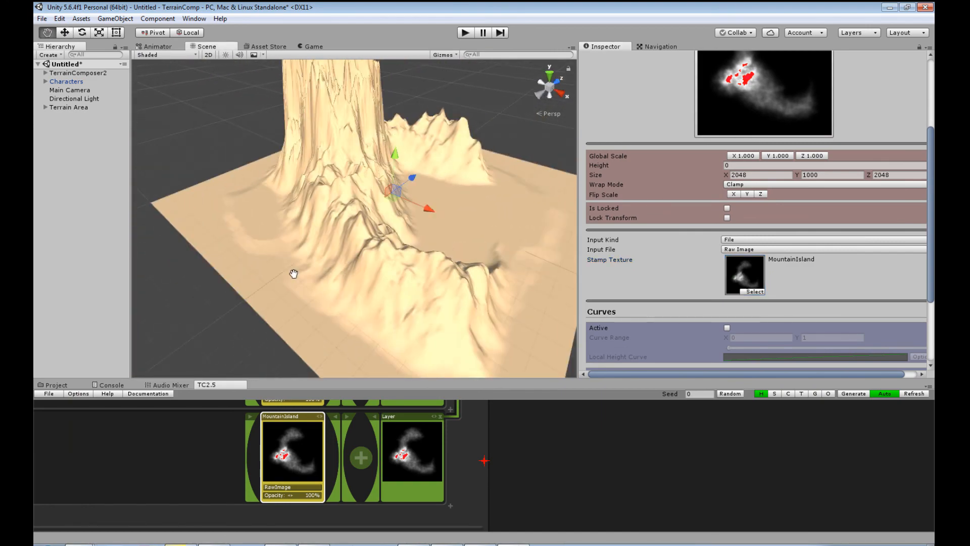
pyautogui.moveTo(429, 275); pyautogui.dragTo(411, 269, button='middle')
pyautogui.keyDown('alt'); pyautogui.moveTo(411, 269); pyautogui.dragTo(450, 275); pyautogui.keyUp('alt')
pyautogui.moveTo(452, 273); pyautogui.dragTo(437, 287, button='middle')
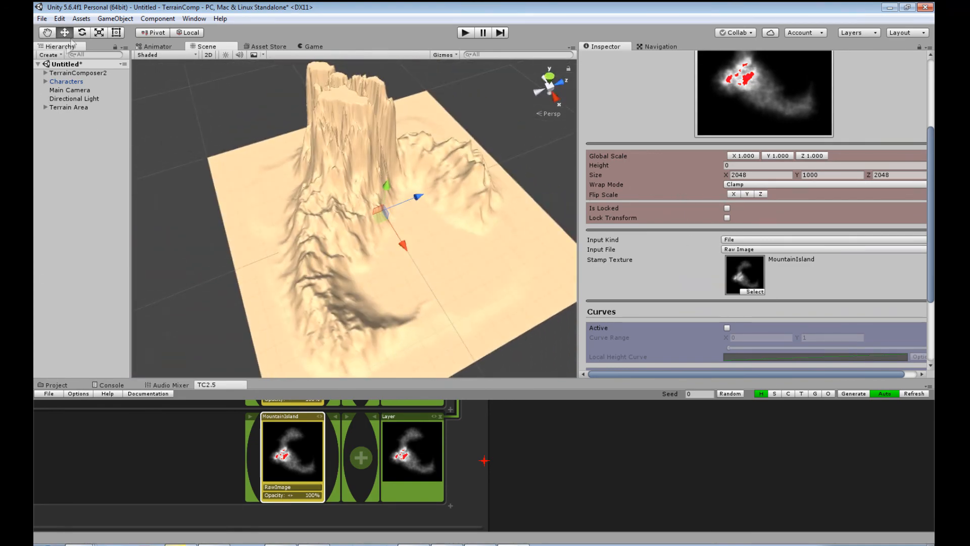
pyautogui.moveTo(382, 212); pyautogui.dragTo(363, 223)
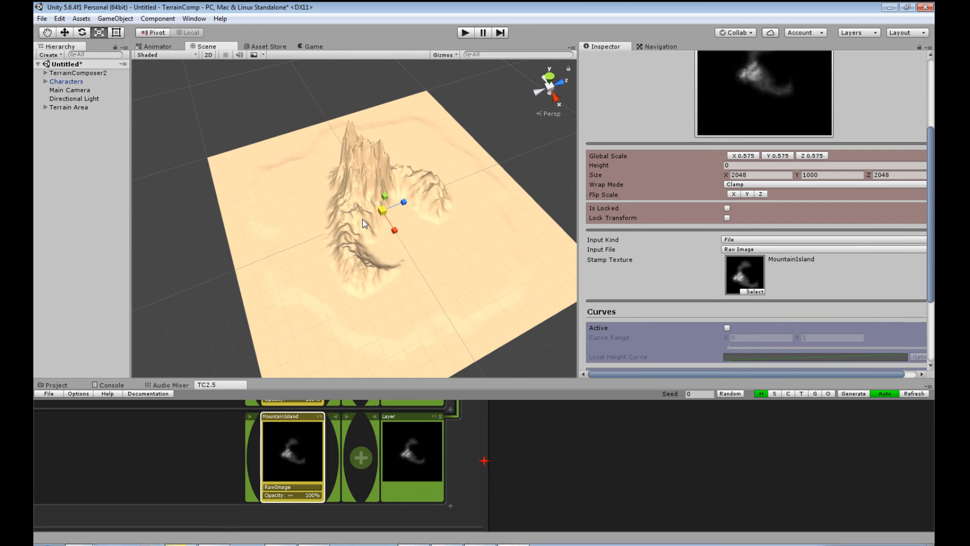
pyautogui.moveTo(382, 214); pyautogui.dragTo(316, 184)
# - Rotate the MountainIsland stamp about its vertical axis so its open bay faces away from the terrain's far corner
pyautogui.click(82, 33)
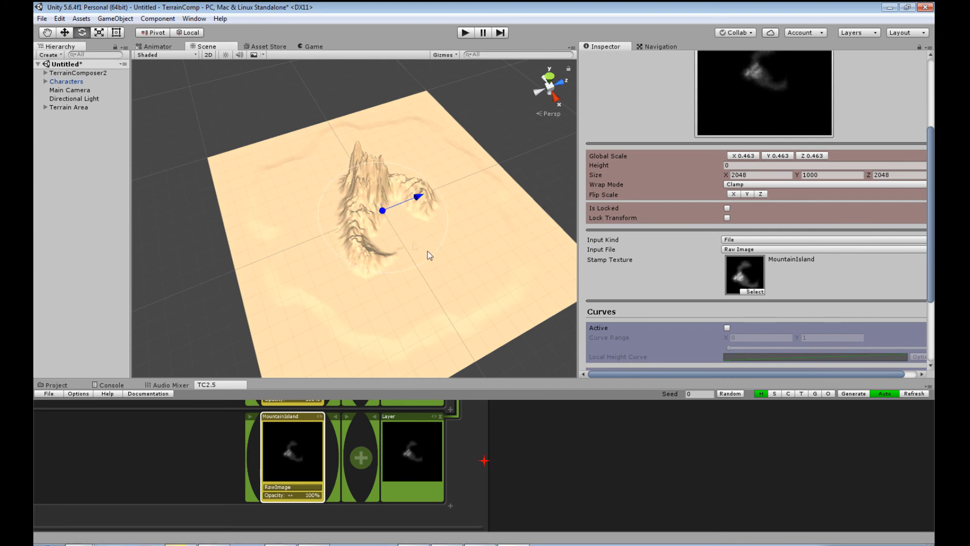
pyautogui.moveTo(429, 261); pyautogui.dragTo(461, 288)
pyautogui.scroll(3, 459, 283)
pyautogui.moveTo(399, 257); pyautogui.dragTo(468, 264)
pyautogui.moveTo(461, 263); pyautogui.dragTo(367, 293, button='middle')
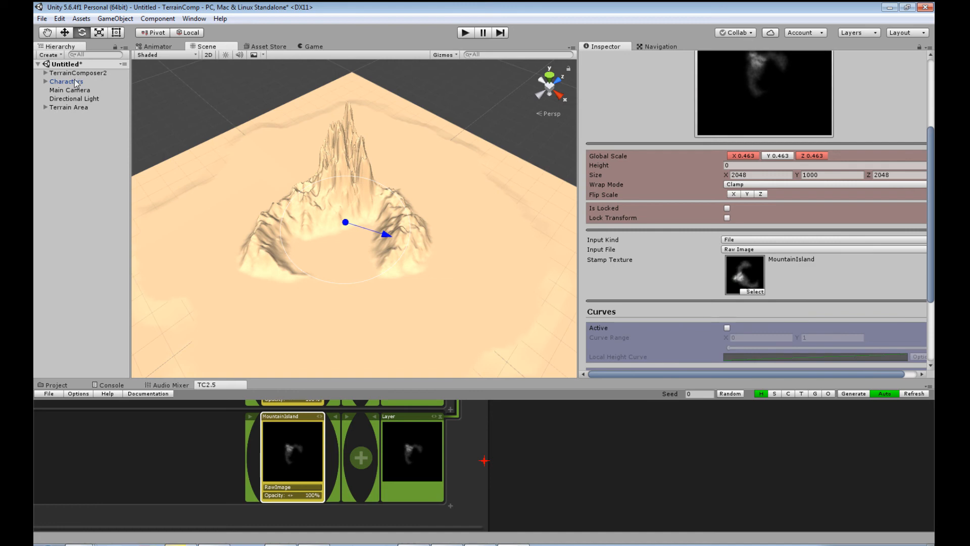
# - Move the MountainIsland stamp away from the terrain's centre toward the far side of the plateau
pyautogui.click(64, 34)
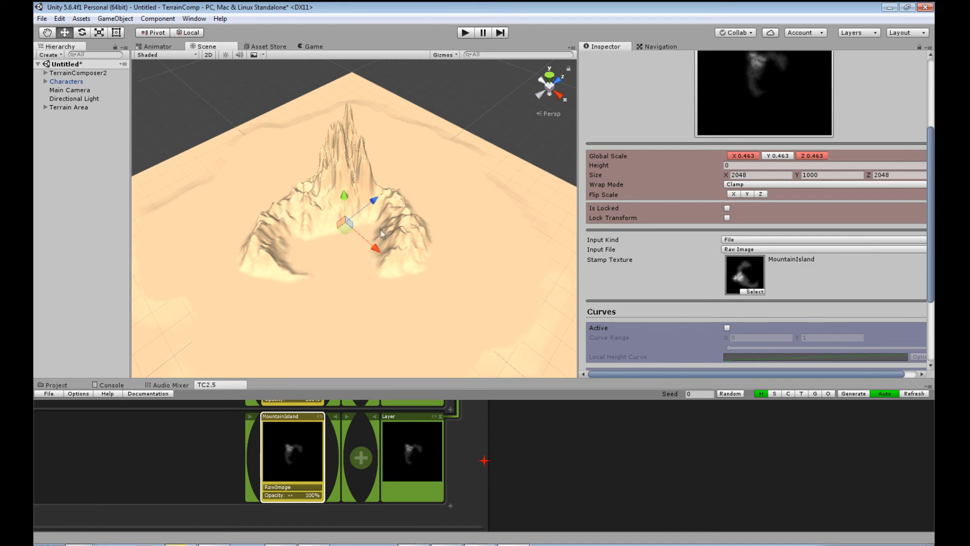
pyautogui.keyDown('alt'); pyautogui.moveTo(347, 228); pyautogui.dragTo(428, 226); pyautogui.keyUp('alt')
pyautogui.moveTo(412, 247); pyautogui.dragTo(513, 177, button='middle')
pyautogui.keyDown('alt'); pyautogui.moveTo(435, 256); pyautogui.dragTo(503, 202); pyautogui.keyUp('alt')
pyautogui.moveTo(497, 203); pyautogui.dragTo(480, 161, button='middle')
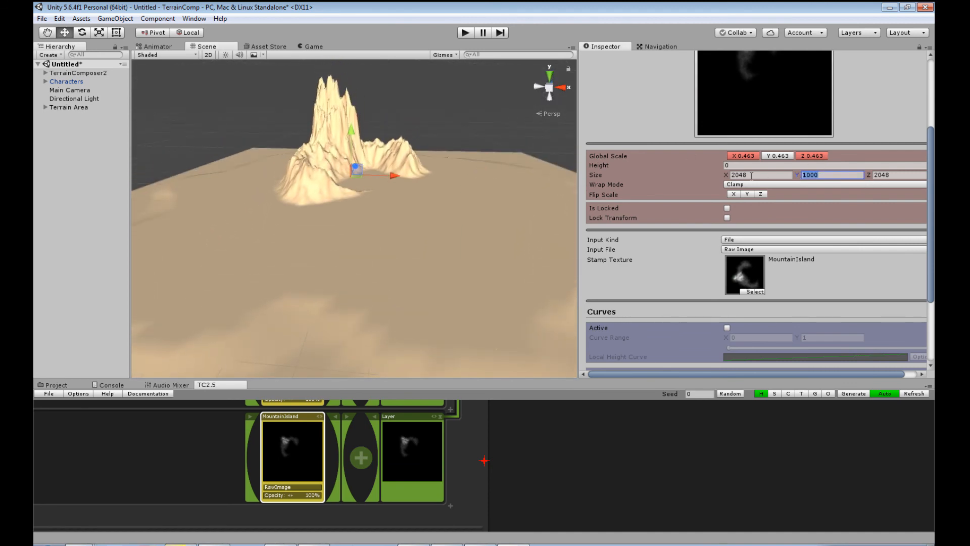
# - Set the MountainIsland node's Y size to 250 and check the flattened mountain on the terrain
pyautogui.write('250')
pyautogui.moveTo(334, 217); pyautogui.dragTo(357, 53, button='middle')
pyautogui.scroll(5, 404, 314)
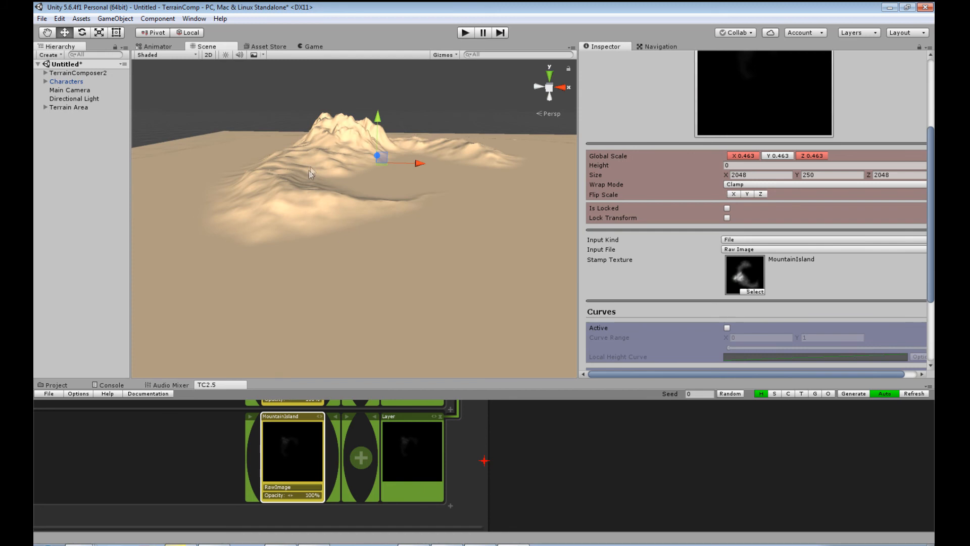
pyautogui.scroll(-5, 386, 190)
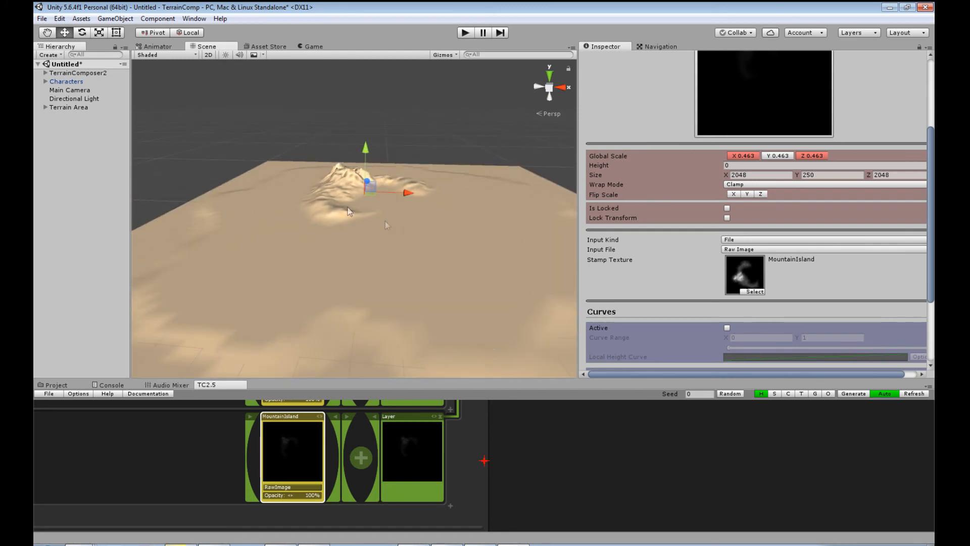
# - Frame the Characters model in the scene and compare its size with the mountain and the surrounding plateau
pyautogui.click(66, 82)
pyautogui.moveTo(313, 253); pyautogui.dragTo(367, 296, button='right')
pyautogui.moveTo(414, 278); pyautogui.dragTo(341, 189)
pyautogui.moveTo(293, 158); pyautogui.dragTo(290, 158)
pyautogui.press('f')
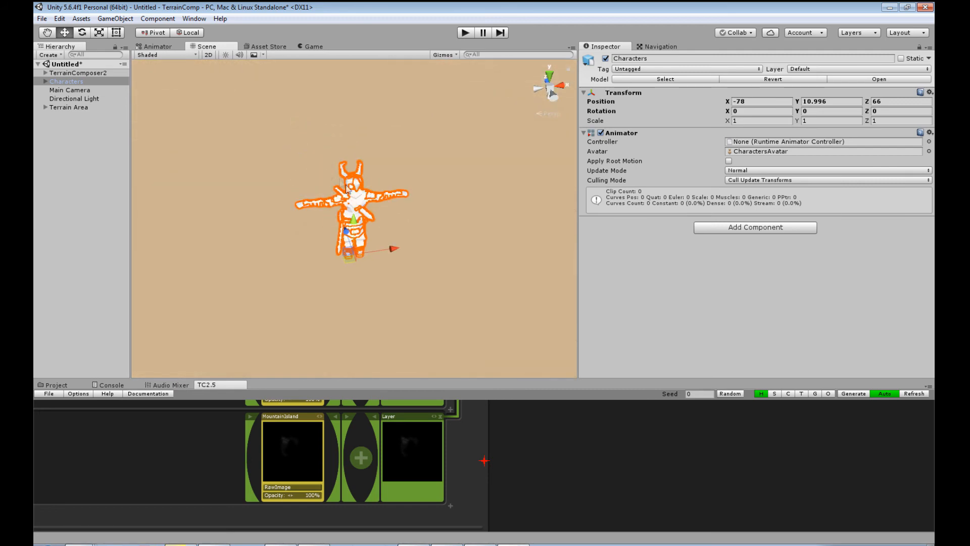
pyautogui.moveTo(294, 253); pyautogui.dragTo(247, 187, button='right')
pyautogui.moveTo(334, 248); pyautogui.dragTo(244, 117, button='middle')
pyautogui.moveTo(338, 177); pyautogui.dragTo(391, 179, button='right')
pyautogui.scroll(-8, 340, 181)
pyautogui.moveTo(428, 239); pyautogui.dragTo(399, 254, button='right')
pyautogui.scroll(-10, 399, 251)
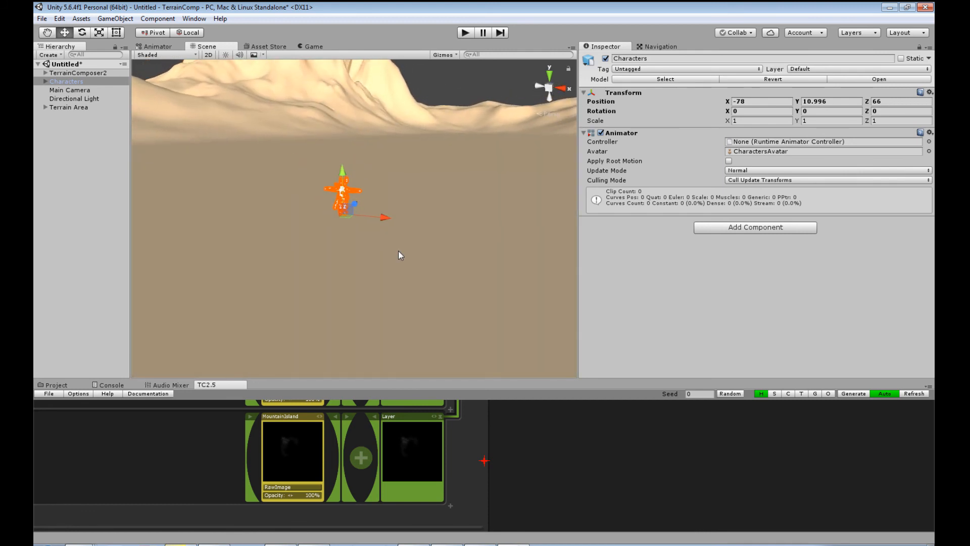
pyautogui.scroll(-5, 395, 253)
pyautogui.moveTo(396, 251); pyautogui.dragTo(406, 293, button='right')
pyautogui.moveTo(406, 293); pyautogui.dragTo(424, 248, button='middle')
pyautogui.scroll(6, 441, 275)
pyautogui.moveTo(427, 253); pyautogui.dragTo(431, 234, button='right')
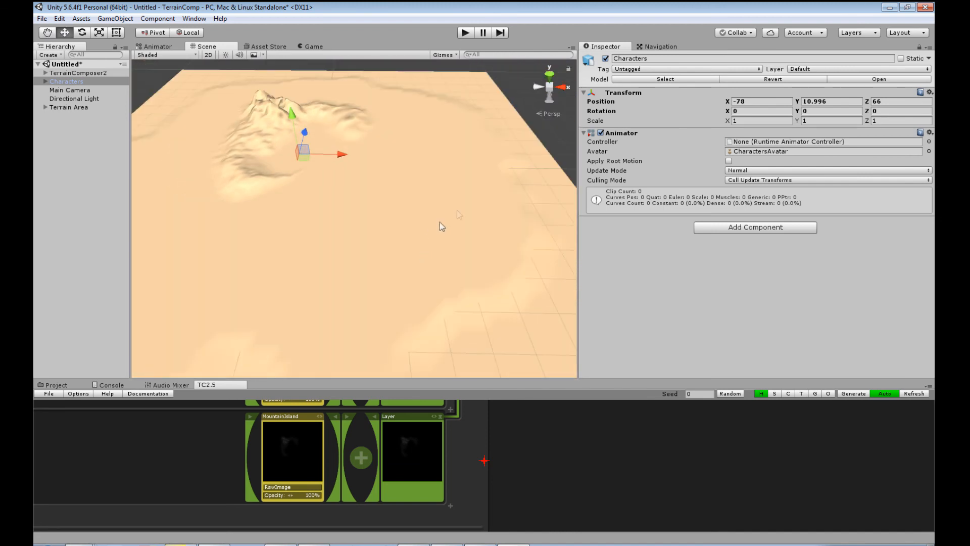
pyautogui.moveTo(351, 263); pyautogui.dragTo(374, 248, button='middle')
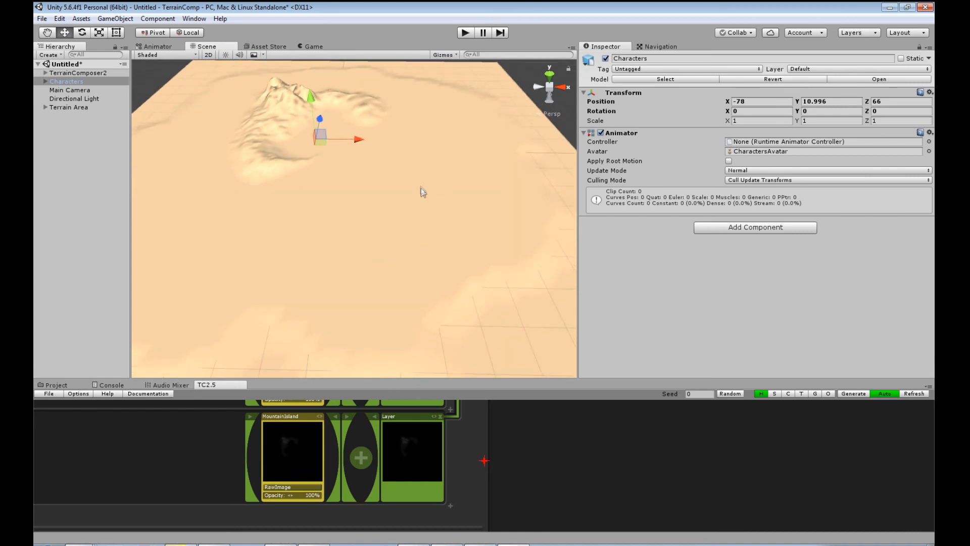
pyautogui.moveTo(373, 245); pyautogui.dragTo(357, 240, button='middle')
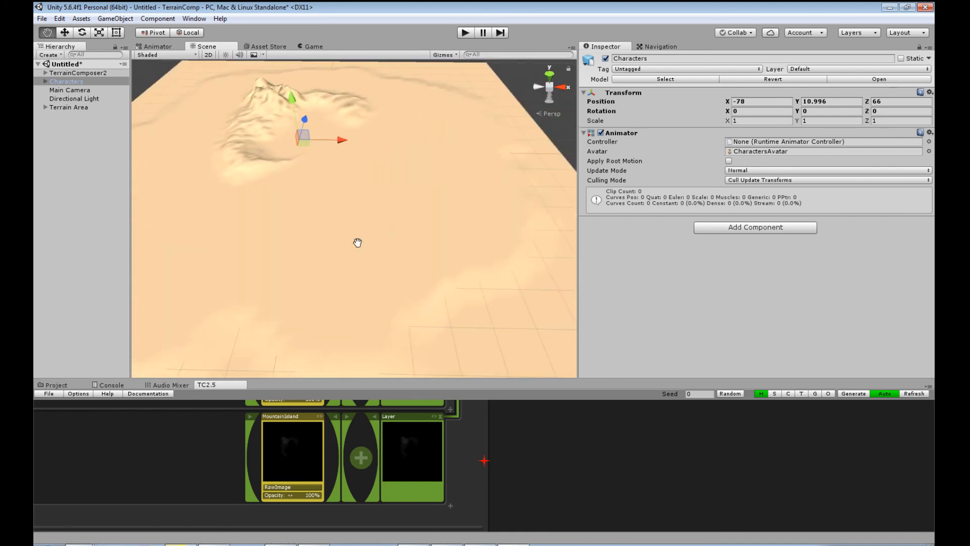
# - Add a new height layer below the MountainIsland layer and select its empty node
pyautogui.click(450, 505)
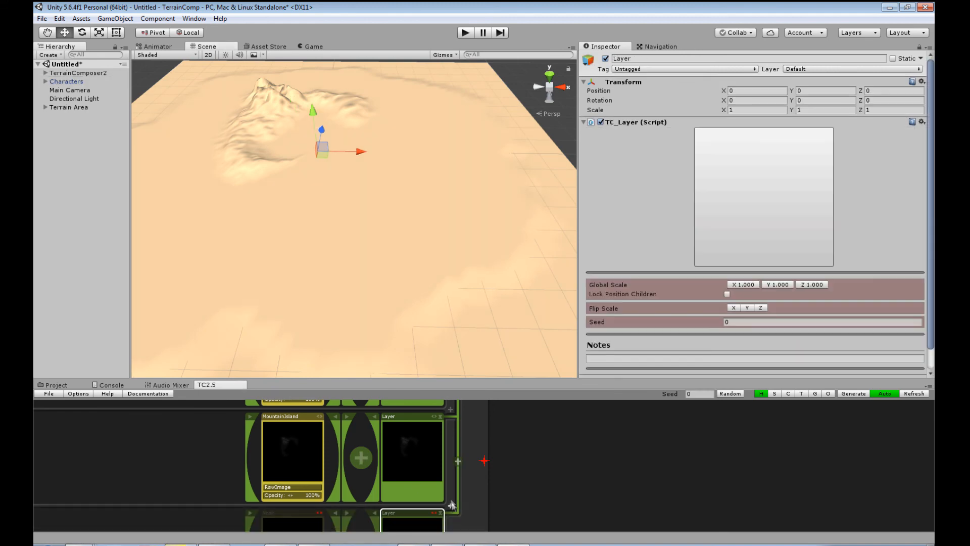
pyautogui.click(301, 521)
pyautogui.scroll(-2, 369, 455)
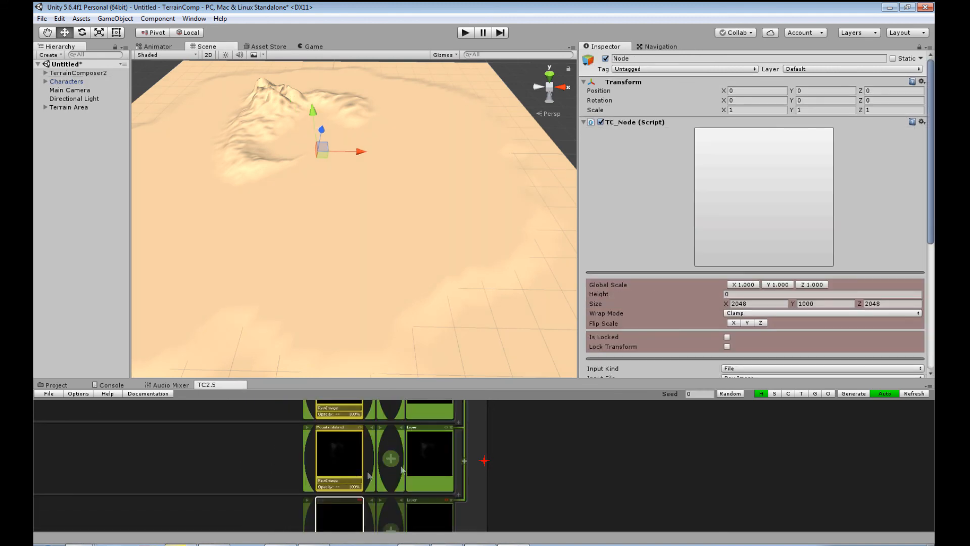
pyautogui.scroll(-1, 741, 311)
pyautogui.scroll(-3, 741, 311)
pyautogui.scroll(-3, 277, 469)
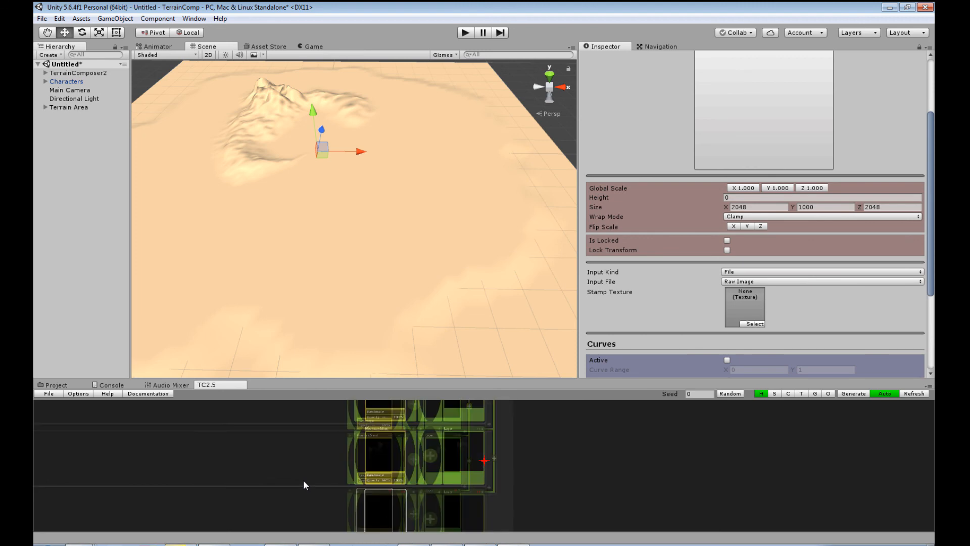
pyautogui.scroll(3, 353, 456)
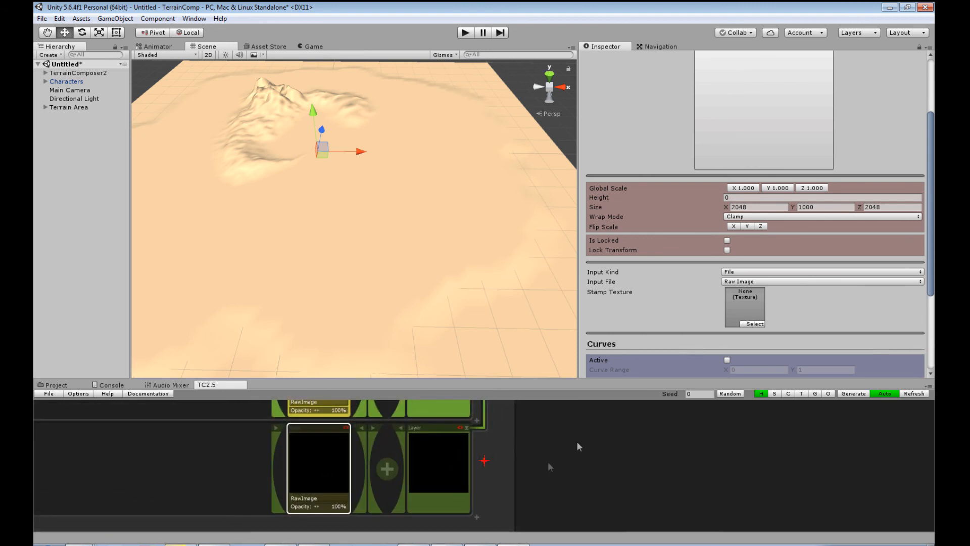
# - Assign the Mesas4 texture as the new node's stamp and check it over the whole terrain
pyautogui.click(759, 325)
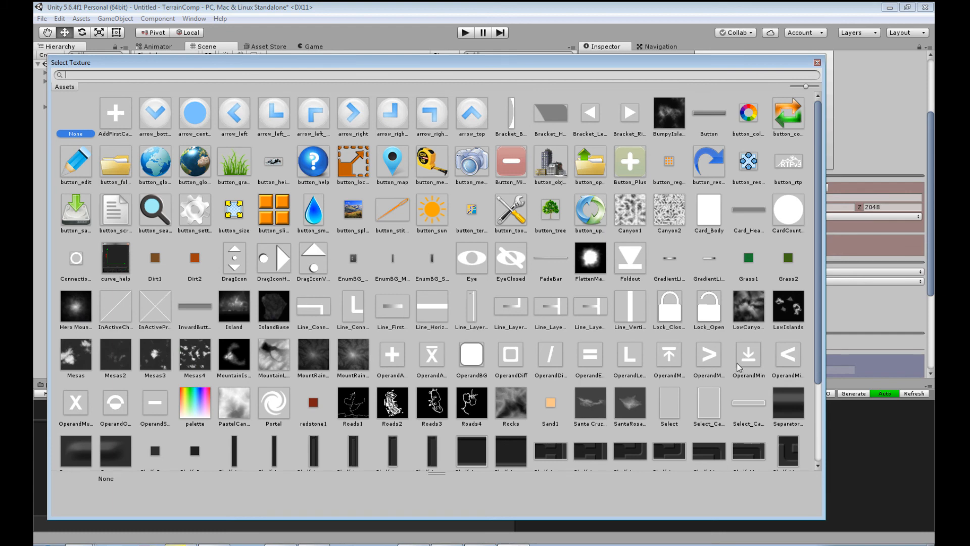
pyautogui.doubleClick(194, 359)
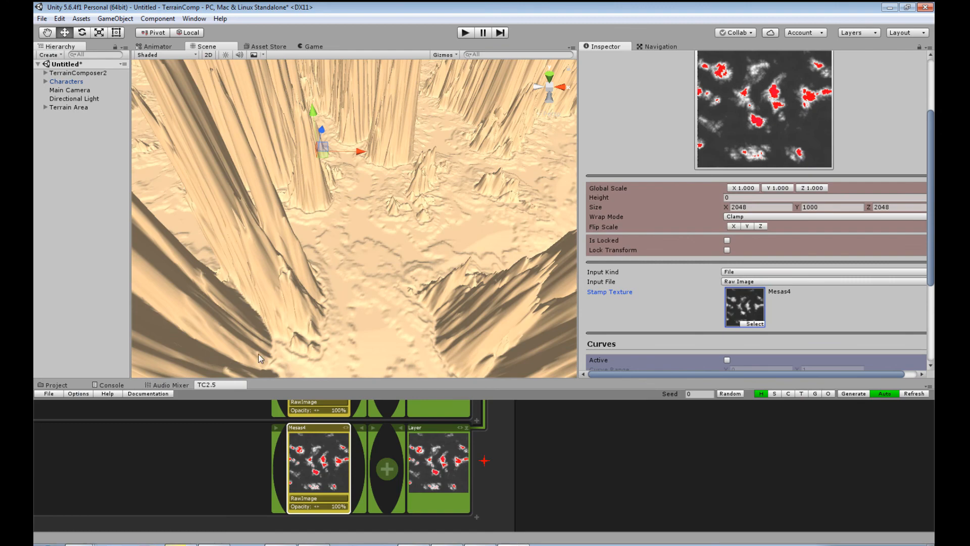
pyautogui.scroll(-10, 348, 338)
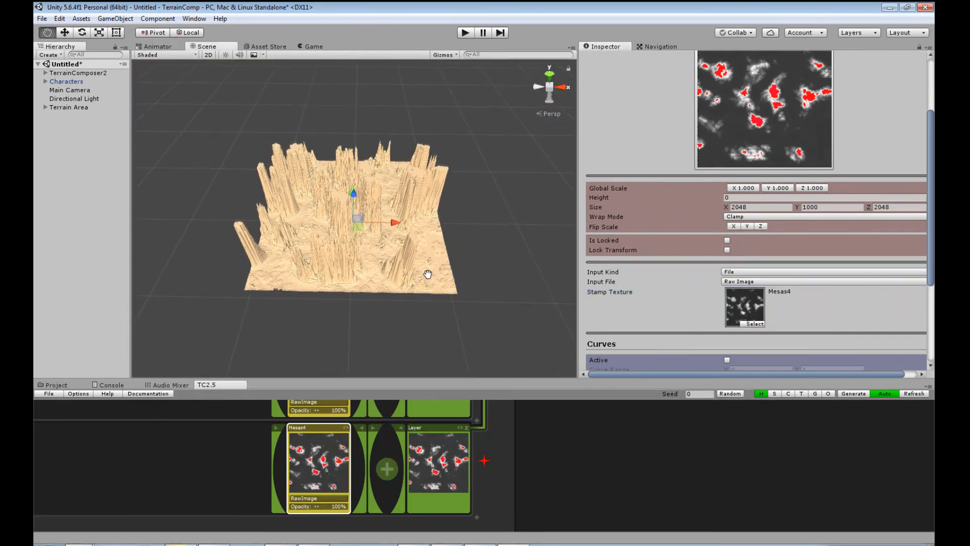
pyautogui.scroll(5, 428, 274)
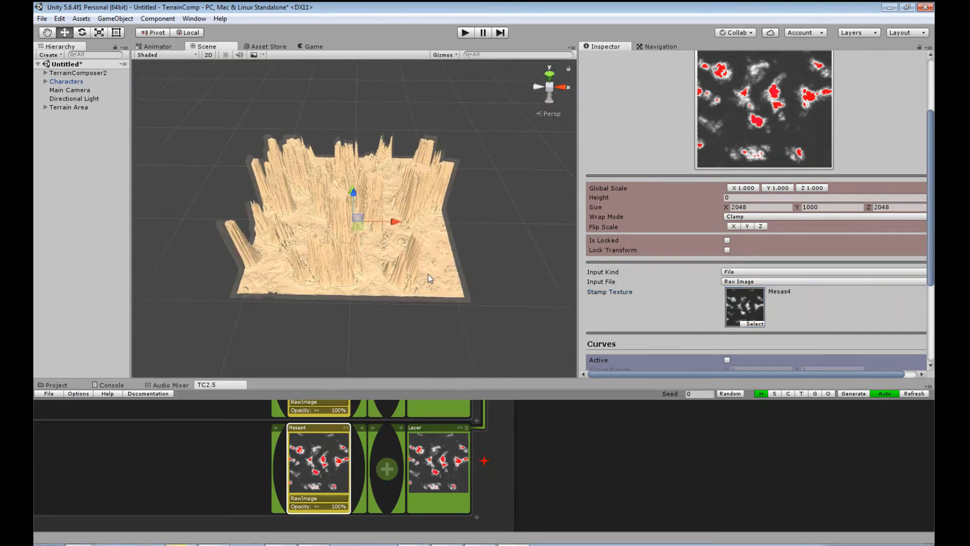
# - Scale the Mesas4 stamp down uniformly to about 0.342 and set its Y size to 30
pyautogui.click(102, 37)
pyautogui.moveTo(355, 225); pyautogui.dragTo(323, 232)
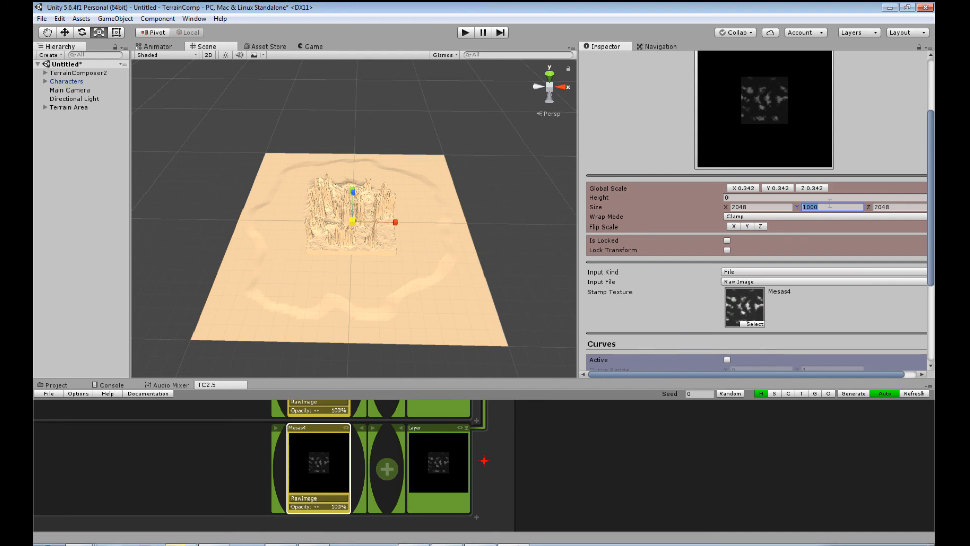
pyautogui.write('30')
pyautogui.scroll(6, 371, 292)
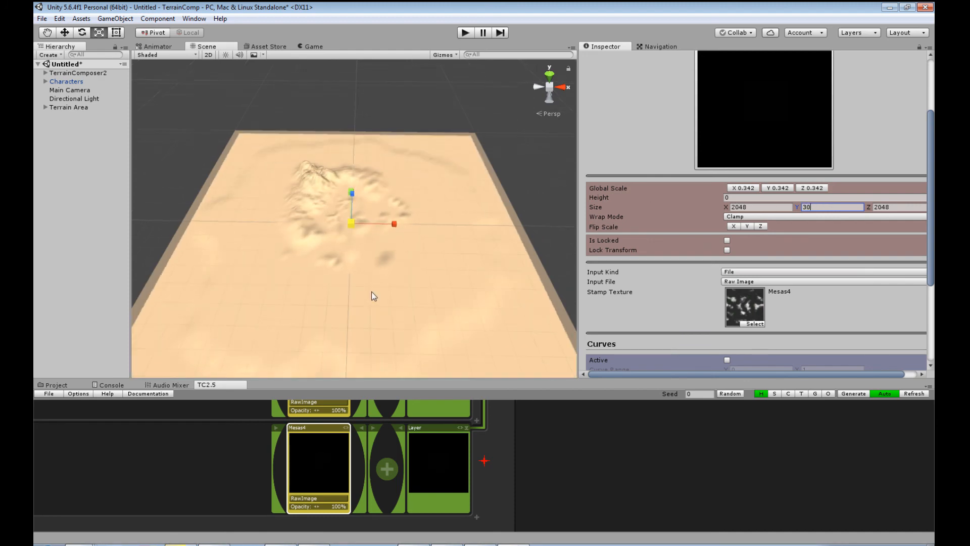
pyautogui.moveTo(396, 310); pyautogui.dragTo(399, 314, button='right')
pyautogui.moveTo(398, 314); pyautogui.dragTo(411, 239, button='middle')
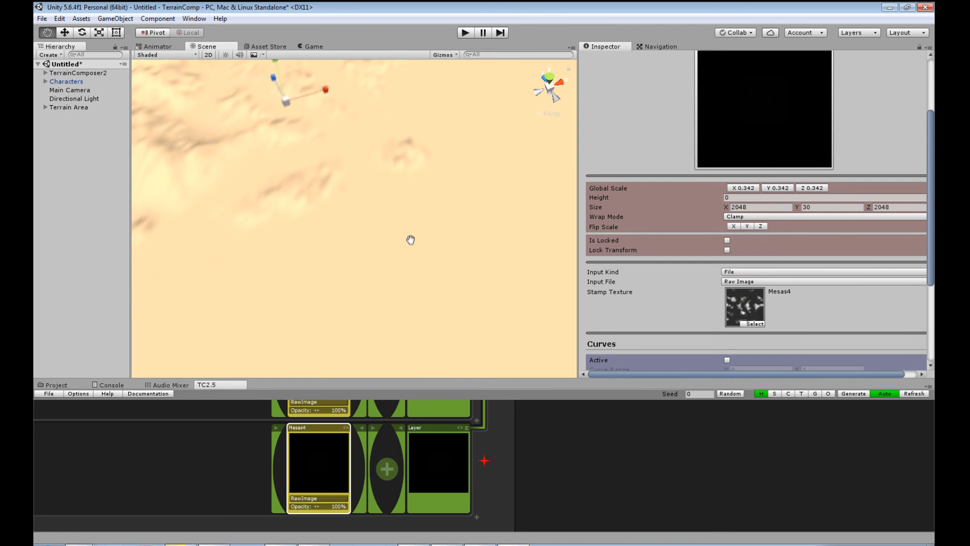
pyautogui.scroll(-5, 402, 244)
# - Move the Mesas4 stamp across the plateau away from the mountain and inspect its border up close
pyautogui.click(64, 34)
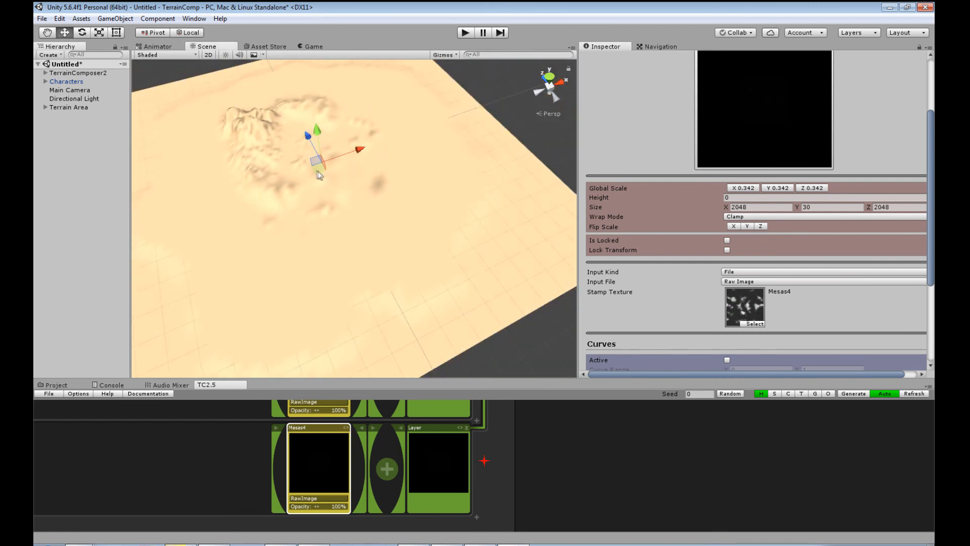
pyautogui.moveTo(317, 171); pyautogui.dragTo(408, 199)
pyautogui.scroll(3, 420, 209)
pyautogui.scroll(4, 421, 210)
pyautogui.moveTo(438, 208); pyautogui.dragTo(502, 174, button='right')
pyautogui.moveTo(455, 262); pyautogui.dragTo(422, 197, button='middle')
pyautogui.moveTo(393, 289); pyautogui.dragTo(376, 289, button='right')
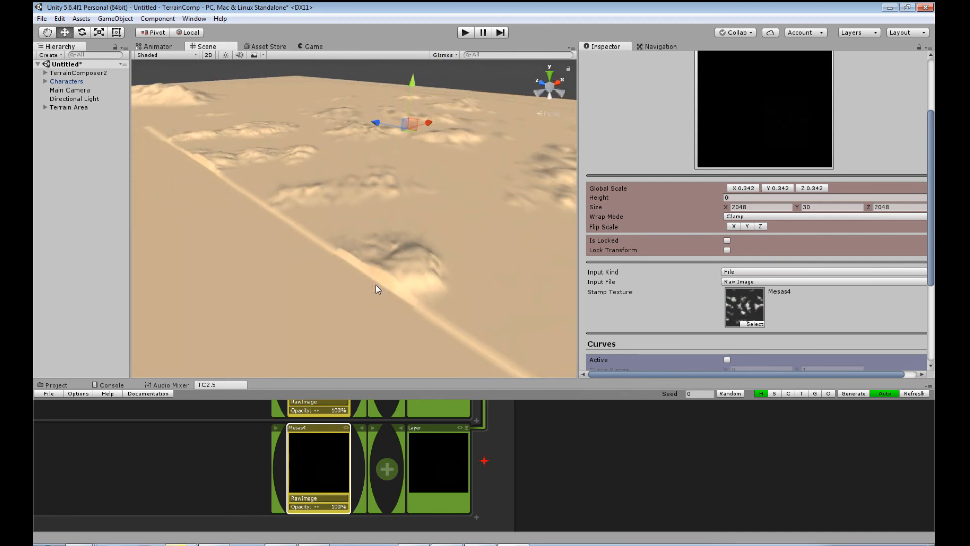
# - Activate the Mesas4 node's local height curve and narrow its range to about 0.285 to 0.741
pyautogui.click(727, 361)
pyautogui.scroll(-3, 742, 340)
pyautogui.moveTo(728, 314); pyautogui.dragTo(883, 320)
pyautogui.scroll(5, 205, 223)
pyautogui.moveTo(366, 282); pyautogui.dragTo(357, 246, button='middle')
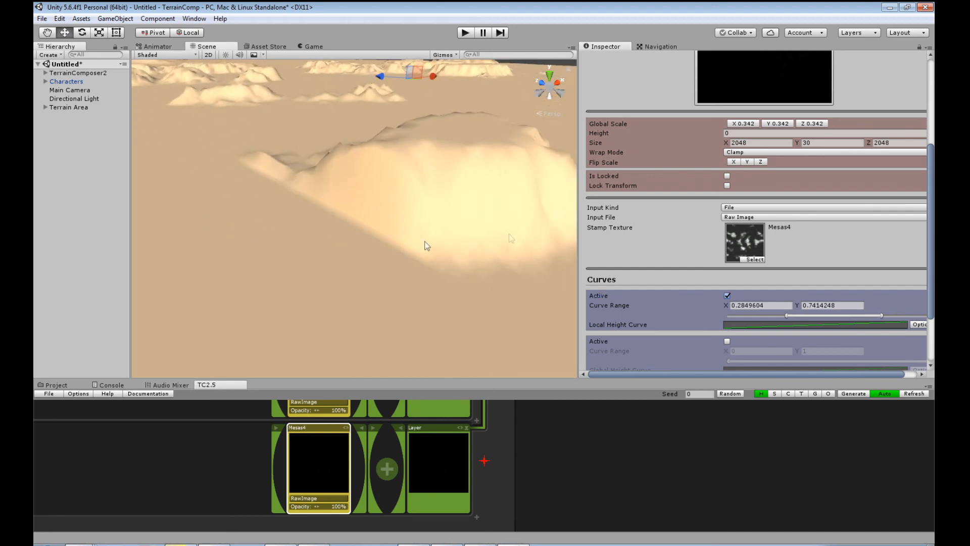
# - Set the Mesas4 node's Wrap Mode to Repeat
pyautogui.click(762, 153)
pyautogui.click(752, 176)
pyautogui.scroll(-10, 413, 218)
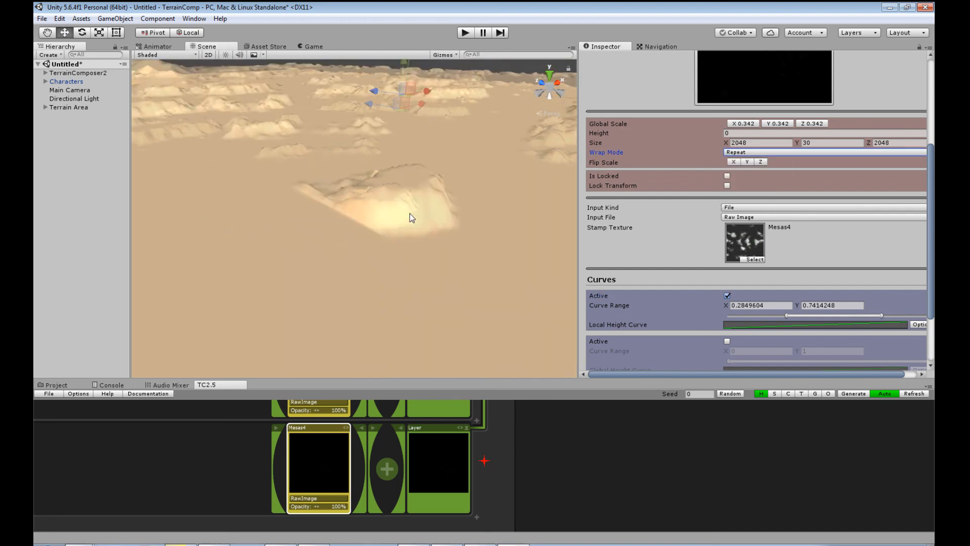
# - Examine the repeated mesas around the mountain, across the plateau and along the terrain's edges
pyautogui.moveTo(410, 234); pyautogui.dragTo(590, 178, button='middle')
pyautogui.scroll(5, 544, 210)
pyautogui.scroll(-10, 412, 186)
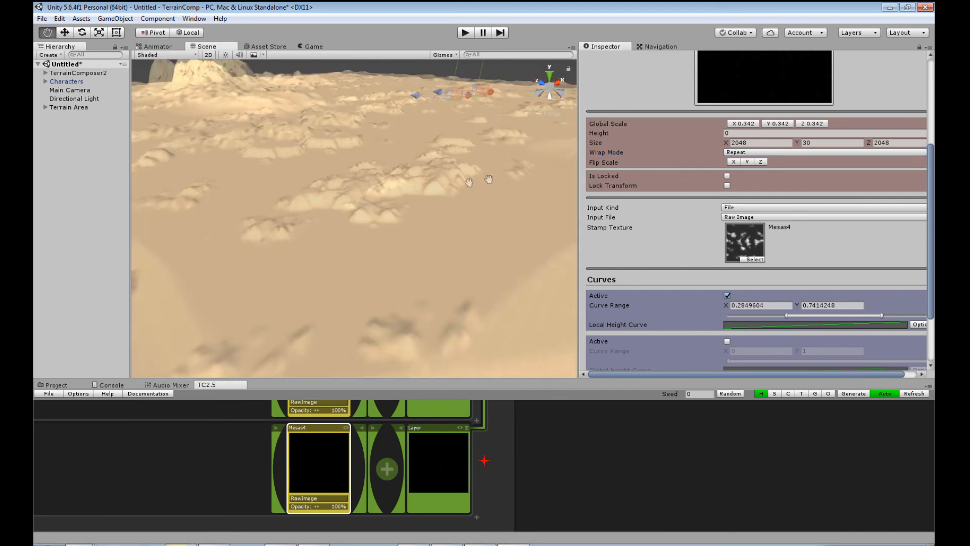
pyautogui.moveTo(377, 236); pyautogui.dragTo(452, 253, button='middle')
pyautogui.scroll(3, 456, 274)
pyautogui.scroll(3, 460, 278)
pyautogui.moveTo(498, 284); pyautogui.dragTo(426, 368, button='middle')
pyautogui.scroll(8, 423, 308)
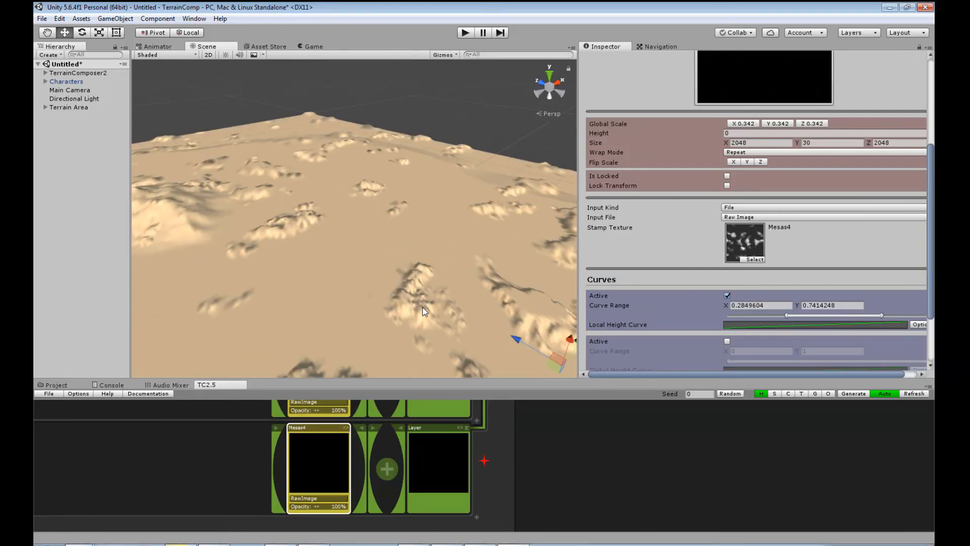
pyautogui.moveTo(332, 308); pyautogui.dragTo(509, 204, button='middle')
pyautogui.scroll(-6, 415, 205)
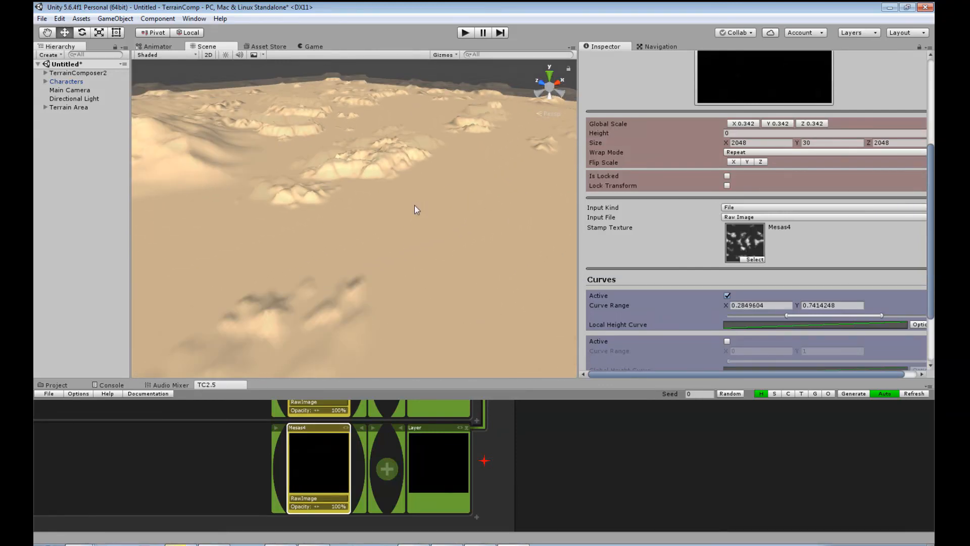
pyautogui.moveTo(385, 288); pyautogui.dragTo(541, 320, button='middle')
pyautogui.scroll(-3, 423, 290)
pyautogui.scroll(5, 422, 290)
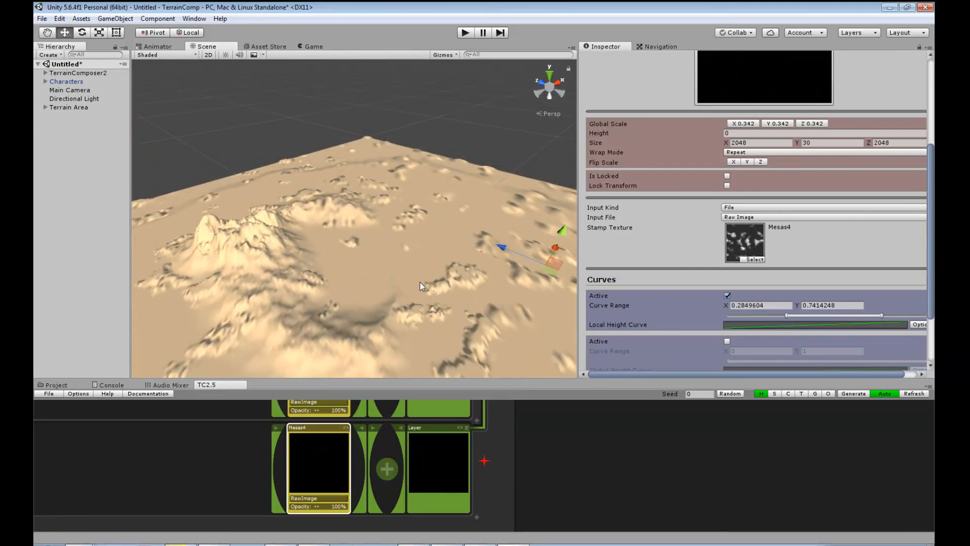
pyautogui.moveTo(310, 320); pyautogui.dragTo(224, 211, button='middle')
pyautogui.scroll(-8, 512, 235)
pyautogui.scroll(-2, 344, 229)
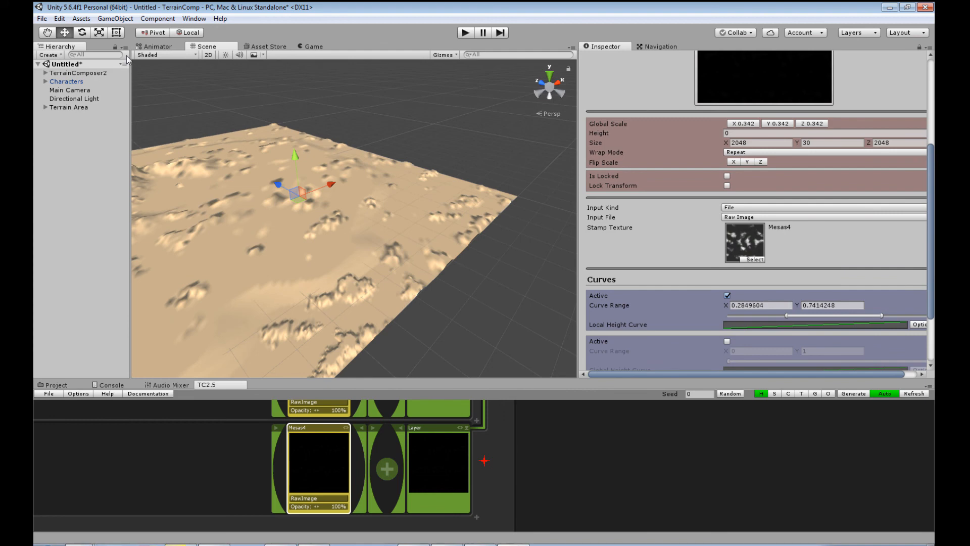
# - Rotate the Mesas4 stamp about its vertical axis and check the mesas' new arrangement on the terrain
pyautogui.click(83, 32)
pyautogui.moveTo(335, 224); pyautogui.dragTo(307, 238)
pyautogui.click(65, 33)
pyautogui.scroll(5, 259, 266)
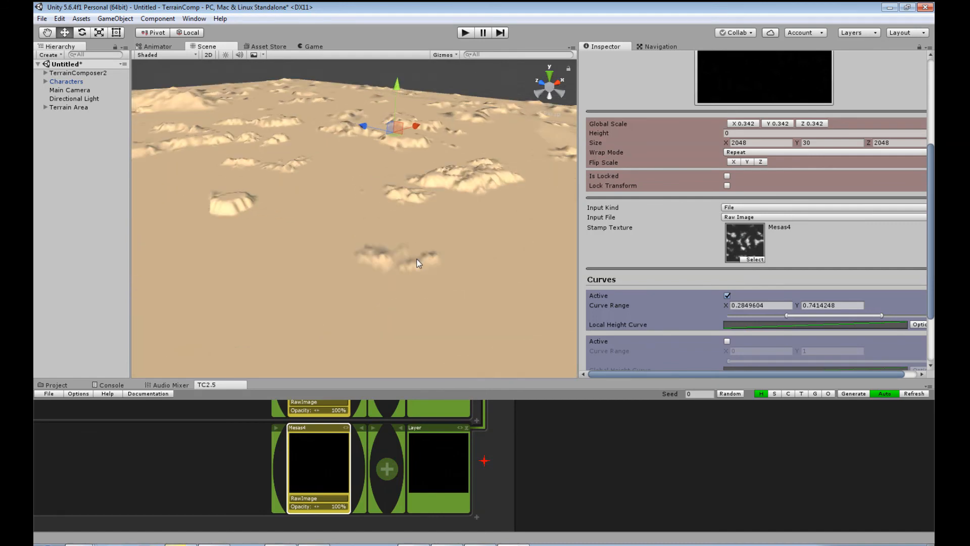
pyautogui.scroll(-5, 417, 263)
pyautogui.scroll(2, 484, 452)
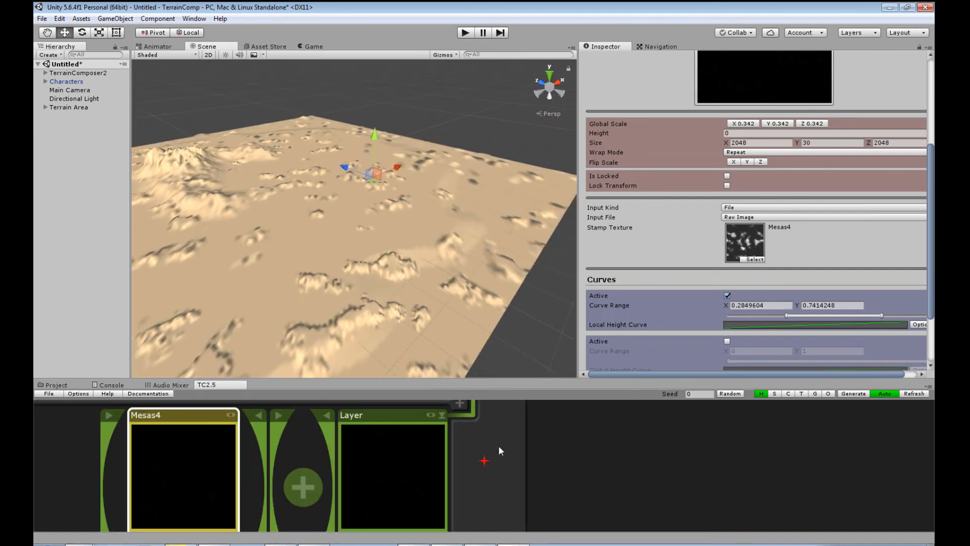
# - Change the blend operation between the MountainIsland and Mesas4 layers to Difference and inspect the terrain
pyautogui.scroll(-4, 498, 444)
pyautogui.click(474, 435)
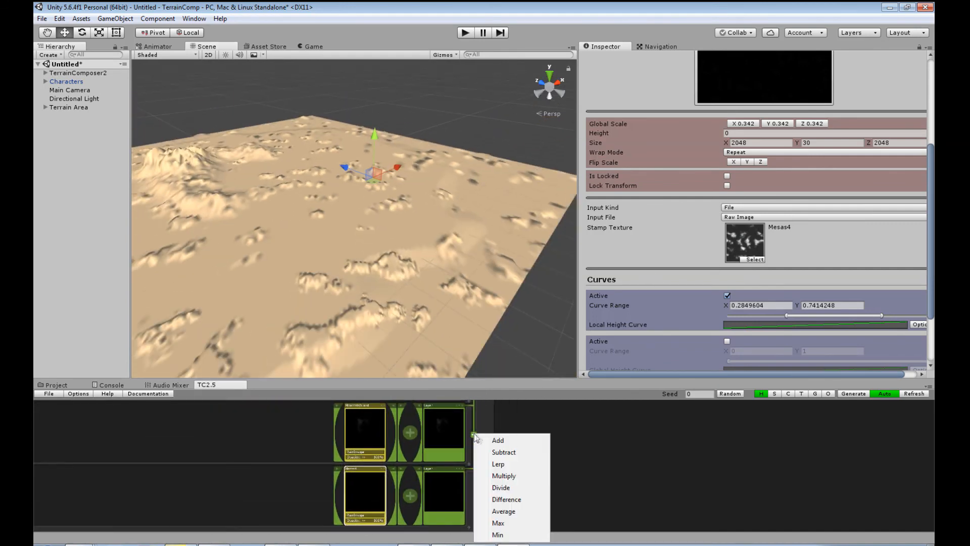
pyautogui.click(514, 489)
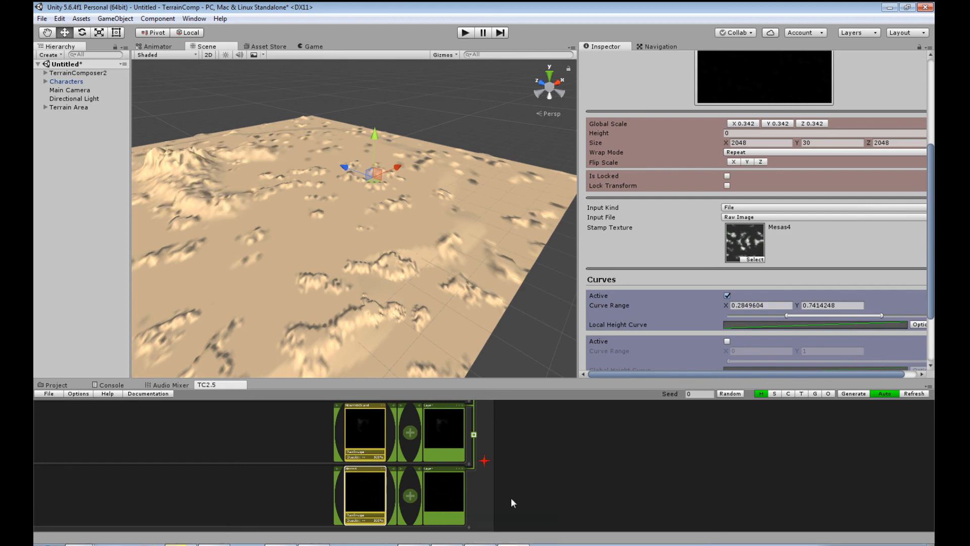
pyautogui.scroll(5, 336, 247)
pyautogui.scroll(-3, 336, 230)
pyautogui.moveTo(336, 229); pyautogui.dragTo(436, 224, button='middle')
pyautogui.scroll(4, 409, 230)
pyautogui.scroll(-8, 439, 225)
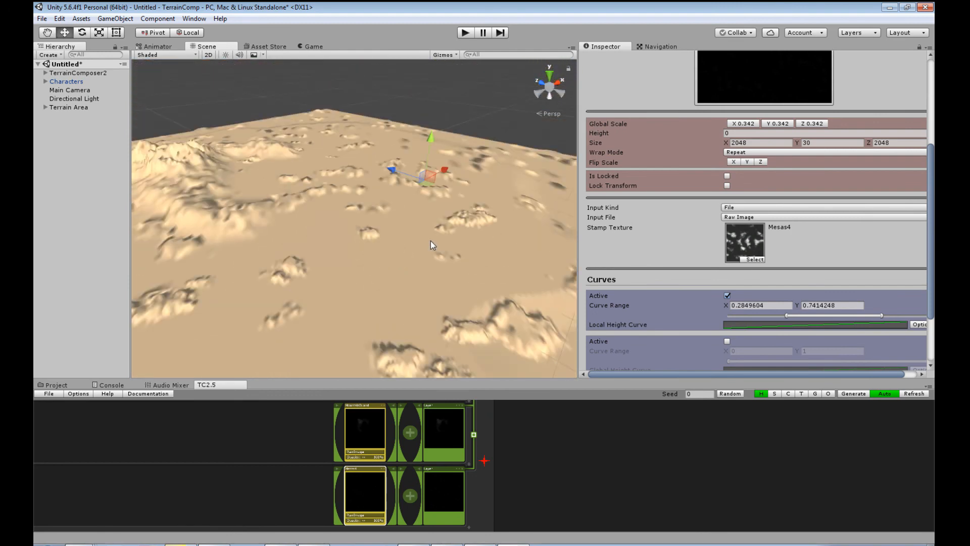
pyautogui.scroll(-2, 430, 241)
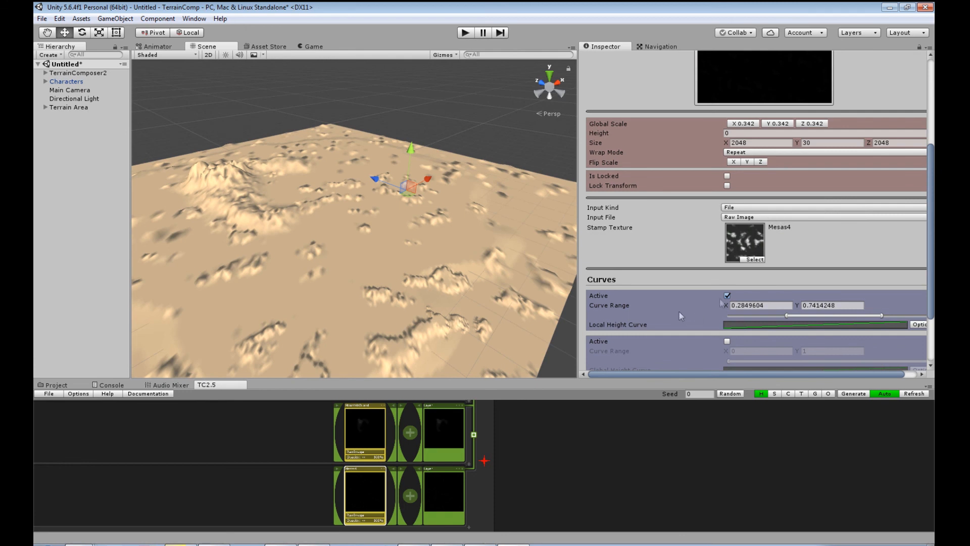
# - Set the Mesas4 node's Wrap Mode to Clamp and check the single cluster of mesas on the plateau
pyautogui.click(761, 153)
pyautogui.click(743, 188)
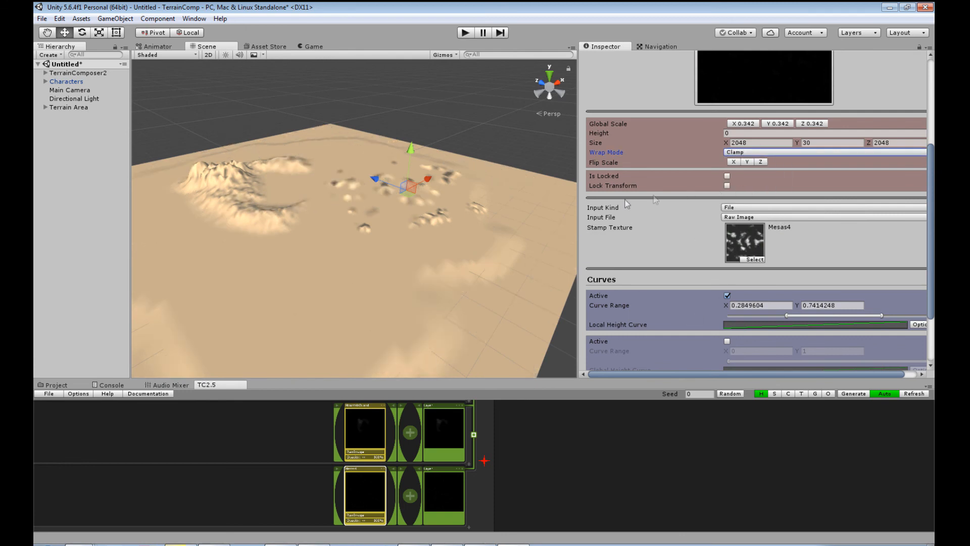
pyautogui.scroll(8, 410, 226)
pyautogui.moveTo(410, 226); pyautogui.dragTo(338, 256, button='middle')
pyautogui.scroll(4, 459, 271)
pyautogui.scroll(-10, 356, 239)
pyautogui.moveTo(476, 262); pyautogui.dragTo(403, 256, button='middle')
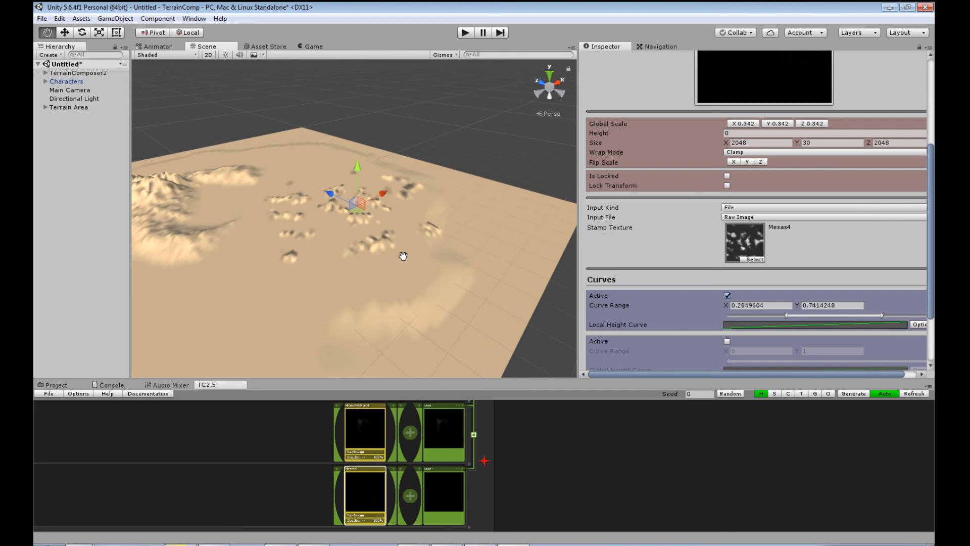
# - Shift the Mesas4 stamp slightly, scale it uniformly to about 0.295 and inspect the mesas up close
pyautogui.moveTo(362, 209); pyautogui.dragTo(353, 226)
pyautogui.press('r')
pyautogui.moveTo(351, 222); pyautogui.dragTo(454, 282)
pyautogui.moveTo(454, 282); pyautogui.dragTo(509, 275, button='middle')
pyautogui.scroll(10, 369, 244)
pyautogui.keyDown('alt'); pyautogui.moveTo(377, 277); pyautogui.dragTo(396, 295); pyautogui.keyUp('alt')
pyautogui.moveTo(397, 295); pyautogui.dragTo(366, 292, button='middle')
pyautogui.scroll(-10, 371, 293)
# - Move the Mesas4 stamp onto the open plateau in front of the mountain
pyautogui.keyDown('alt'); pyautogui.moveTo(394, 286); pyautogui.dragTo(357, 274); pyautogui.keyUp('alt')
pyautogui.click(68, 34)
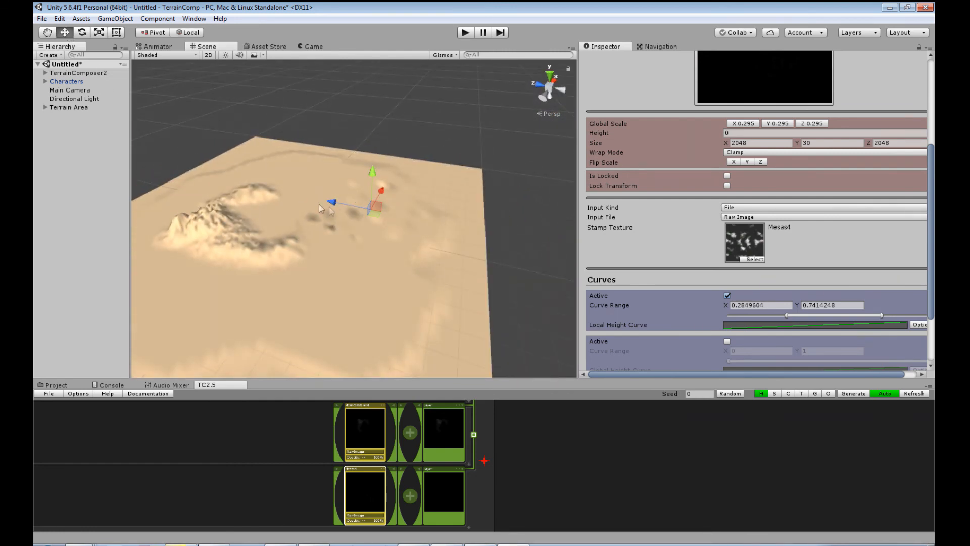
pyautogui.moveTo(379, 216); pyautogui.dragTo(357, 310)
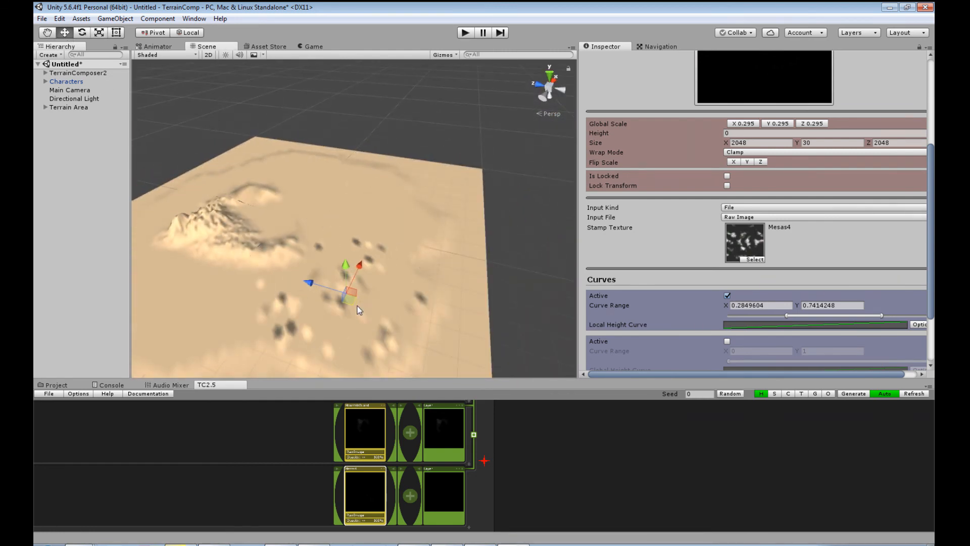
# - Scale the Mesas4 stamp down uniformly to 0.225 so the mesas form a tighter cluster on the plateau
pyautogui.moveTo(462, 329); pyautogui.dragTo(444, 273, button='middle')
pyautogui.scroll(4, 430, 277)
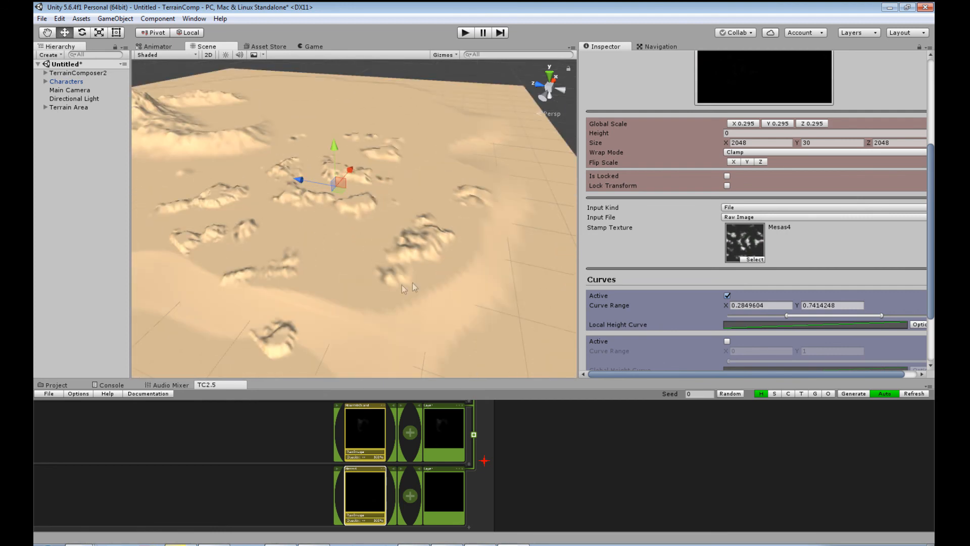
pyautogui.scroll(3, 357, 301)
pyautogui.moveTo(355, 302); pyautogui.dragTo(385, 262, button='middle')
pyautogui.scroll(-6, 349, 243)
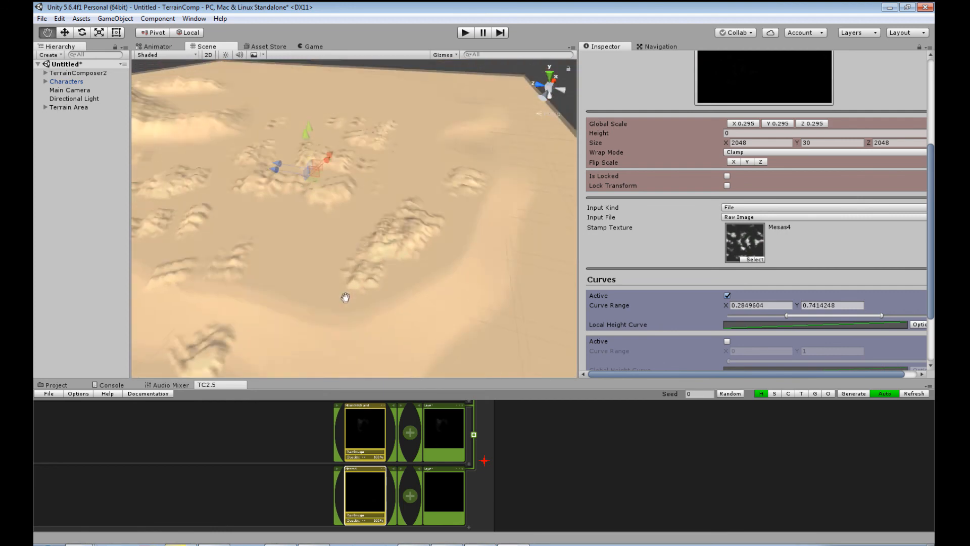
pyautogui.click(100, 35)
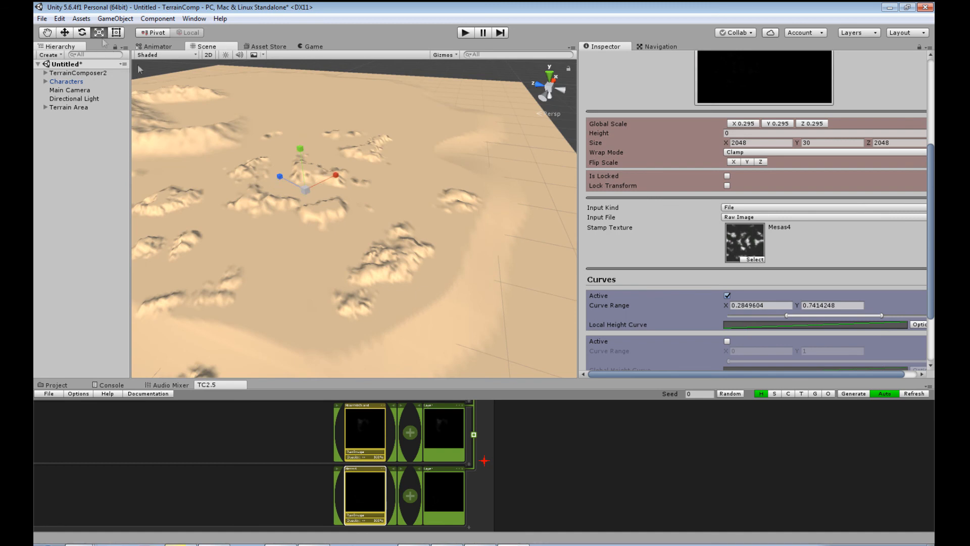
pyautogui.moveTo(304, 196); pyautogui.dragTo(298, 202)
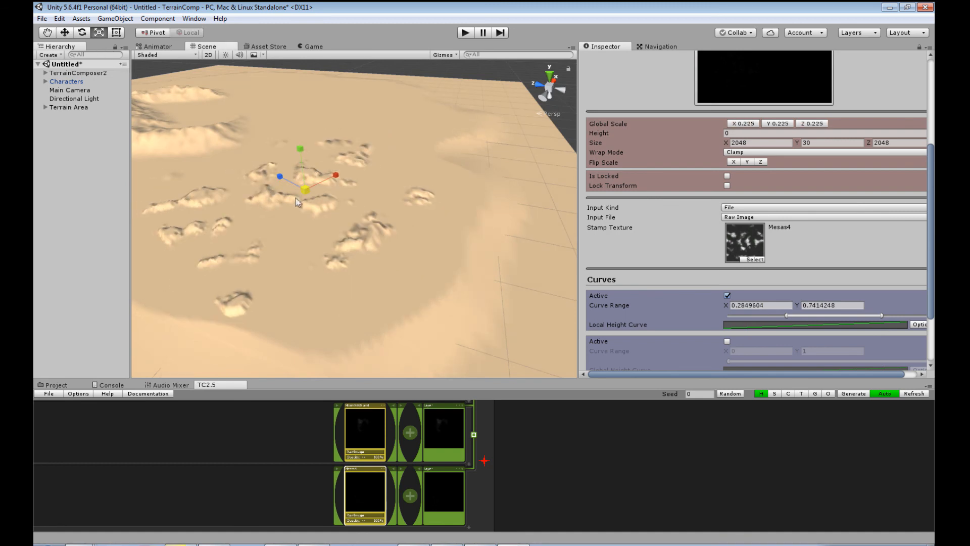
# - Shift the Mesas4 stamp slightly across the plateau and check its position relative to the mountain
pyautogui.press('w')
pyautogui.moveTo(309, 195); pyautogui.dragTo(327, 197)
pyautogui.moveTo(328, 198); pyautogui.dragTo(303, 236, button='right')
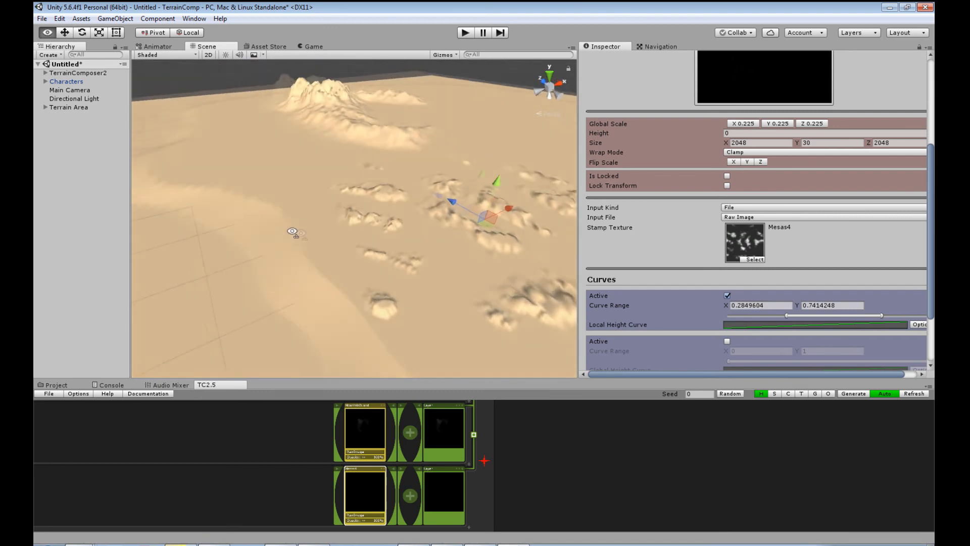
pyautogui.moveTo(455, 242); pyautogui.dragTo(356, 253, button='middle')
pyautogui.moveTo(369, 259); pyautogui.dragTo(338, 258, button='right')
pyautogui.moveTo(339, 258); pyautogui.dragTo(364, 276, button='middle')
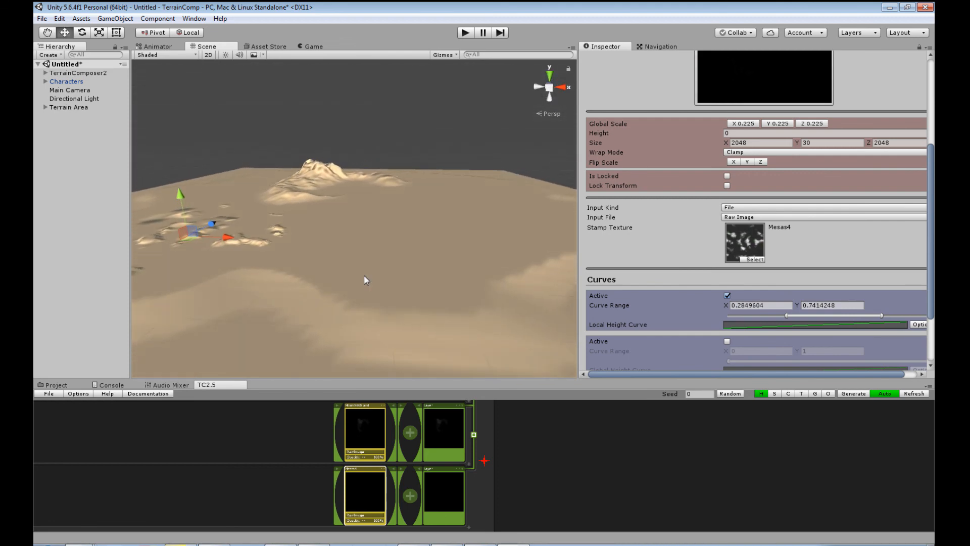
# - Add a new height layer below the Mesas4 layer and assign Hero Mountain as its node's stamp texture
pyautogui.scroll(-2, 484, 487)
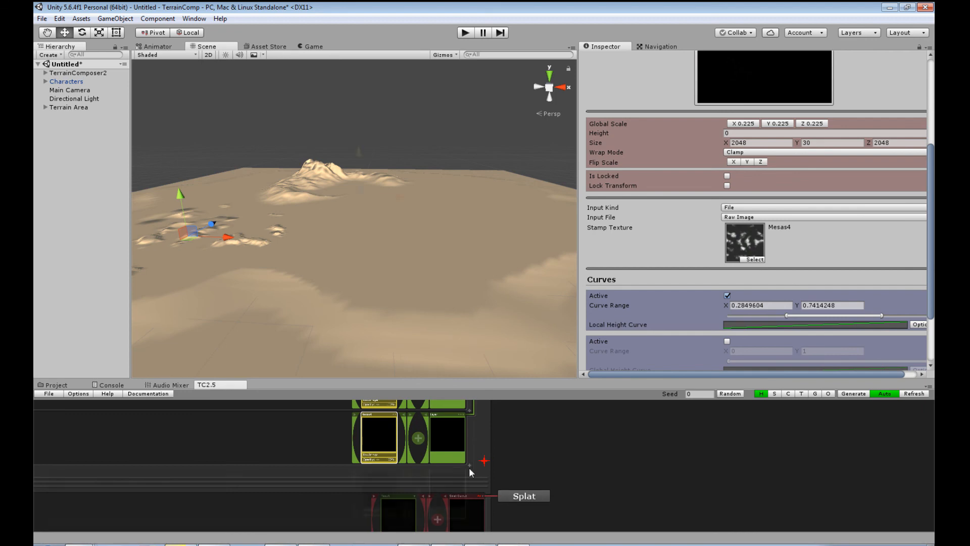
pyautogui.click(449, 481)
pyautogui.click(365, 510)
pyautogui.click(323, 489)
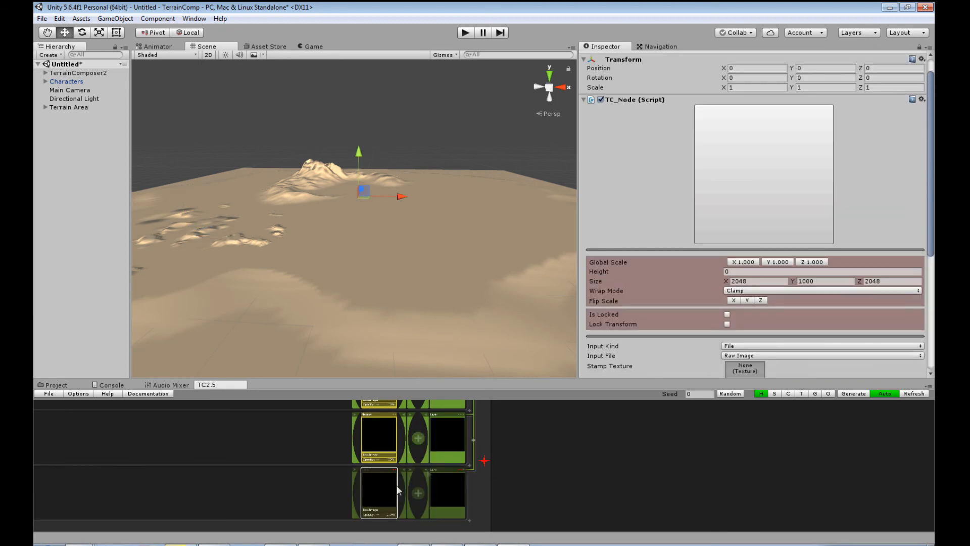
pyautogui.scroll(-3, 721, 355)
pyautogui.click(755, 301)
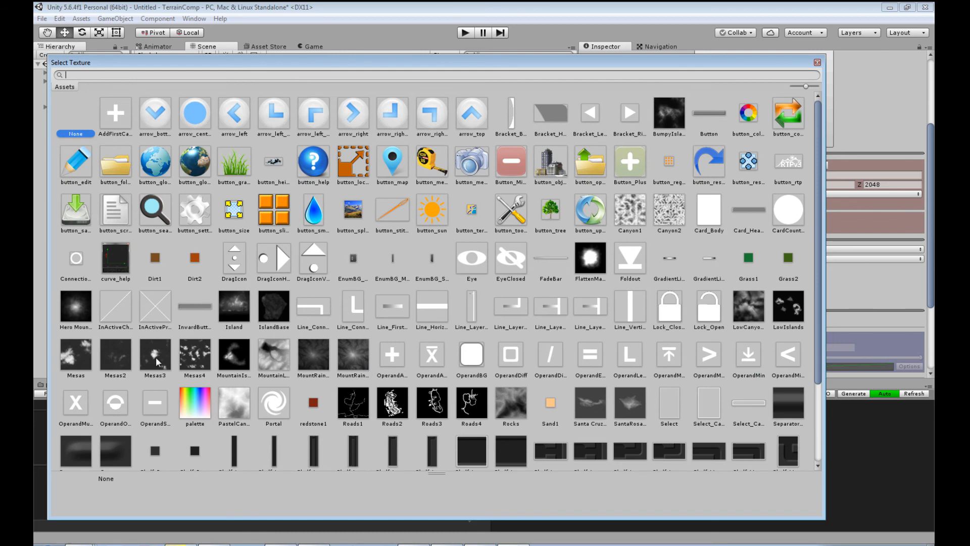
pyautogui.click(80, 315)
pyautogui.doubleClick(80, 315)
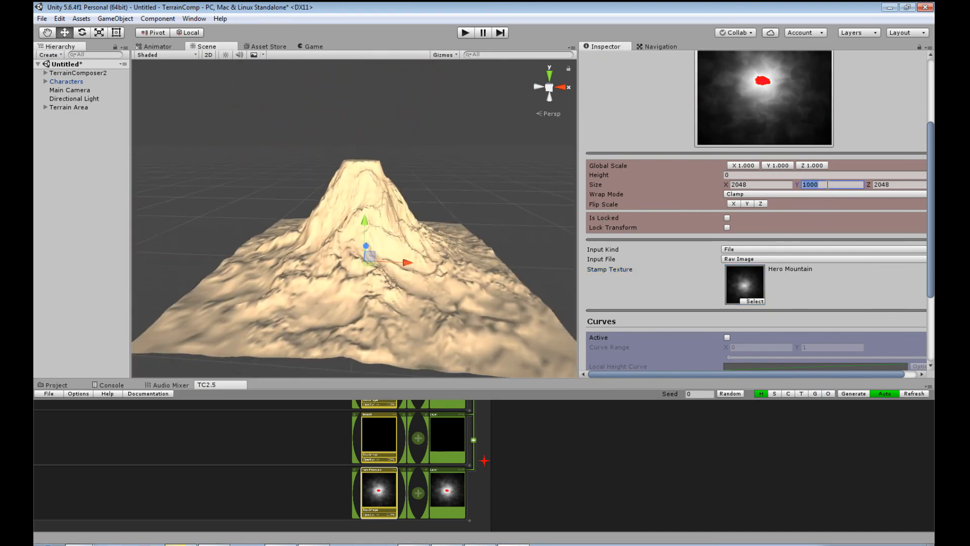
# - Set the Hero Mountain node's Y size to 200 and activate its local height curve with a range of about 0.57 to 0.80
pyautogui.write('200')
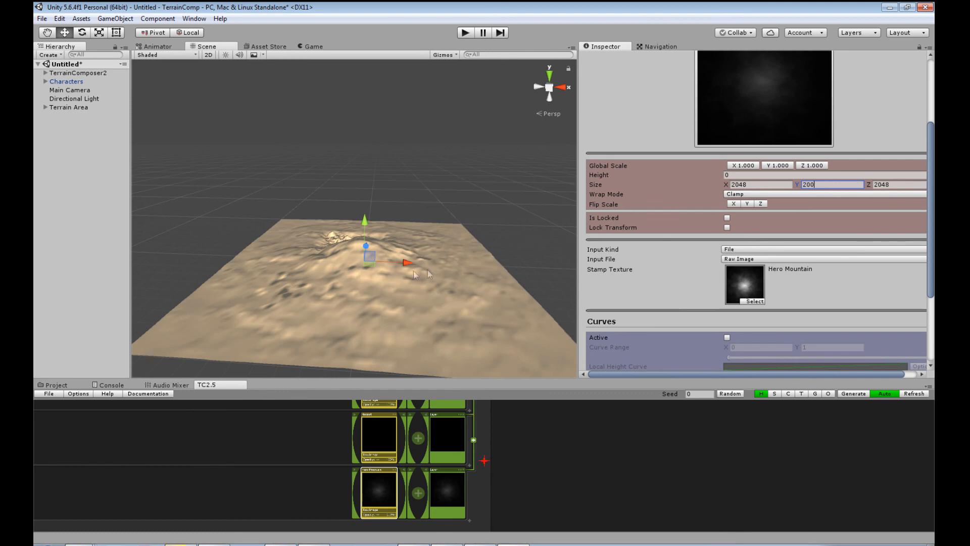
pyautogui.scroll(2, 463, 289)
pyautogui.scroll(-4, 741, 339)
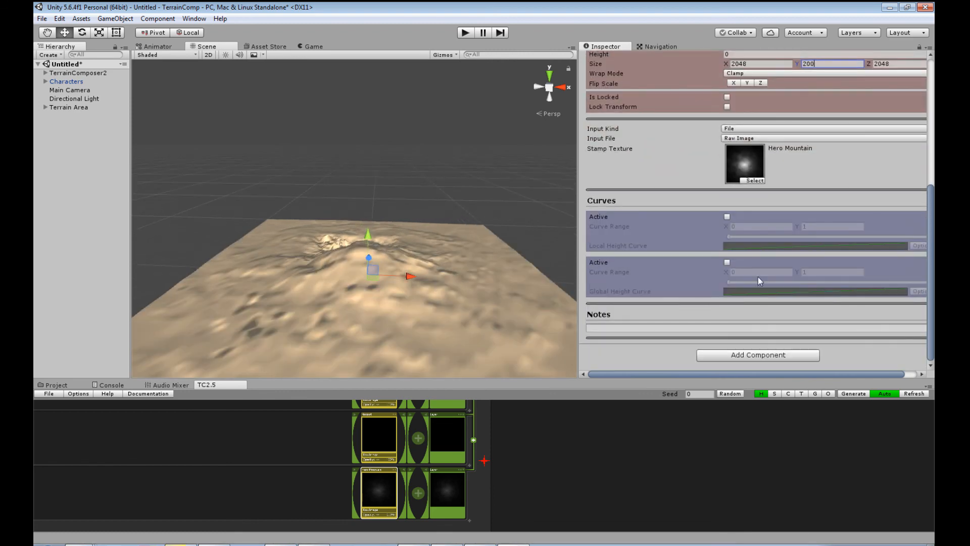
pyautogui.click(727, 217)
pyautogui.moveTo(729, 241); pyautogui.dragTo(878, 240)
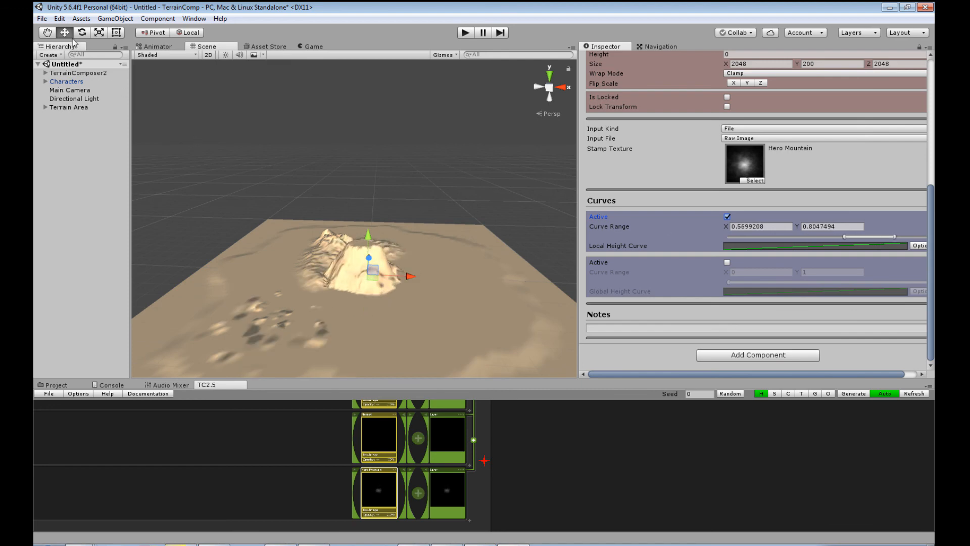
# - Move the Hero Mountain stamp off the MountainIsland ridge onto open ground near the plateau's edge
pyautogui.click(99, 33)
pyautogui.click(82, 32)
pyautogui.click(64, 32)
pyautogui.moveTo(399, 292); pyautogui.dragTo(478, 318)
pyautogui.moveTo(393, 319); pyautogui.dragTo(433, 262, button='right')
pyautogui.moveTo(434, 262); pyautogui.dragTo(386, 264, button='middle')
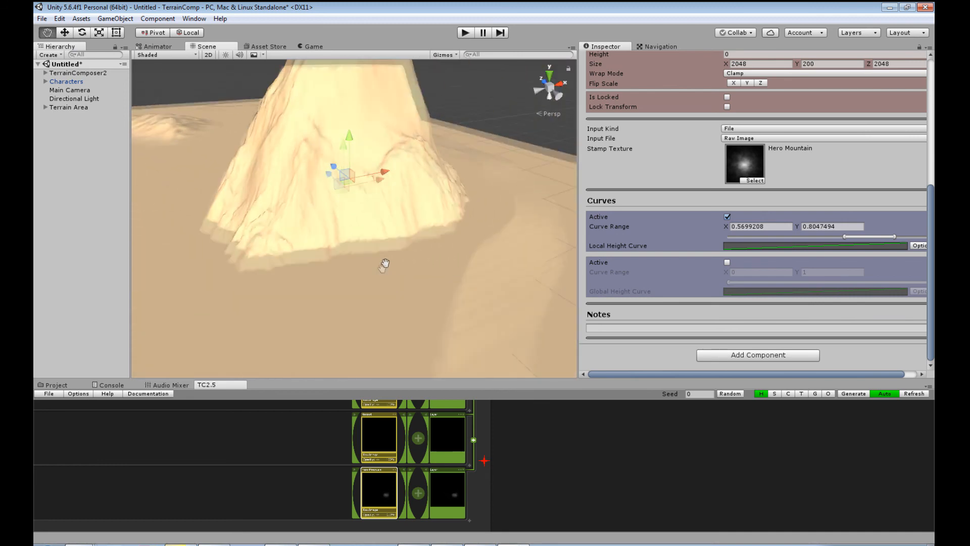
# - Try lowering the Hero Mountain stamp to a height of about -53.88 and inspect its shape
pyautogui.moveTo(385, 264); pyautogui.dragTo(342, 259, button='right')
pyautogui.moveTo(436, 173); pyautogui.dragTo(434, 202)
pyautogui.scroll(-8, 434, 200)
pyautogui.scroll(13, 386, 221)
pyautogui.moveTo(385, 245); pyautogui.dragTo(366, 272, button='middle')
pyautogui.scroll(-5, 341, 254)
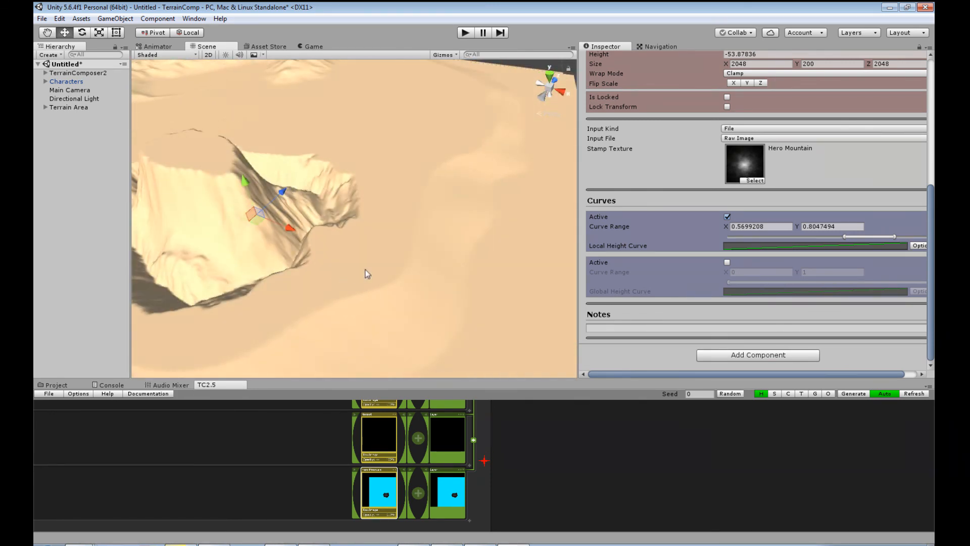
pyautogui.scroll(-5, 366, 272)
pyautogui.moveTo(366, 236); pyautogui.dragTo(410, 255, button='middle')
pyautogui.scroll(1, 783, 152)
pyautogui.scroll(2, 785, 152)
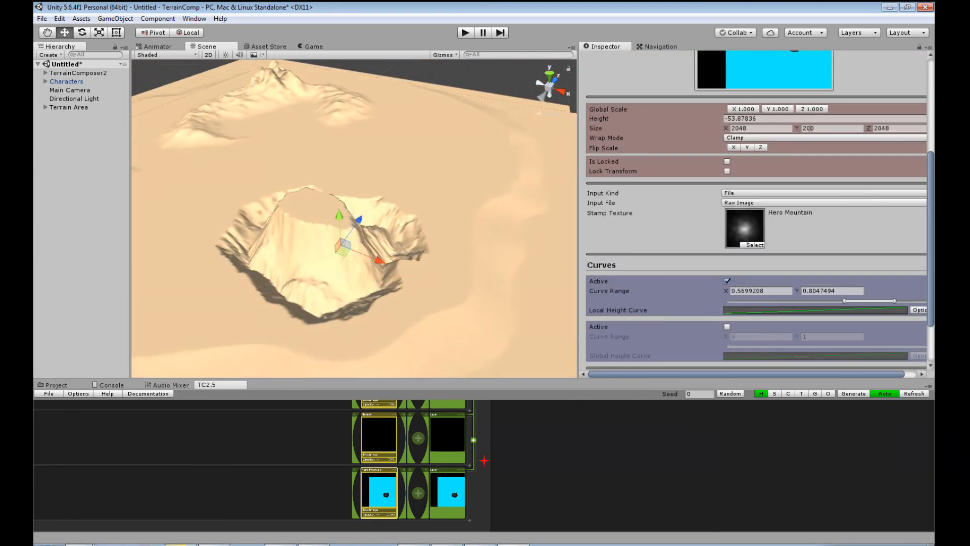
# - Set the Hero Mountain node's height to 0 and review its remaining settings
pyautogui.click(789, 119)
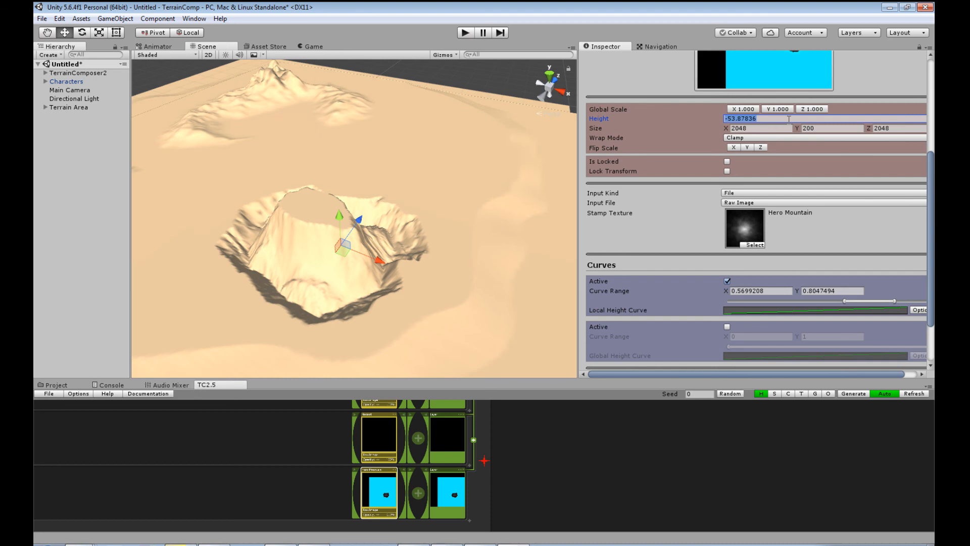
pyautogui.write('0')
pyautogui.moveTo(278, 284); pyautogui.dragTo(390, 233, button='middle')
pyautogui.scroll(1, 484, 455)
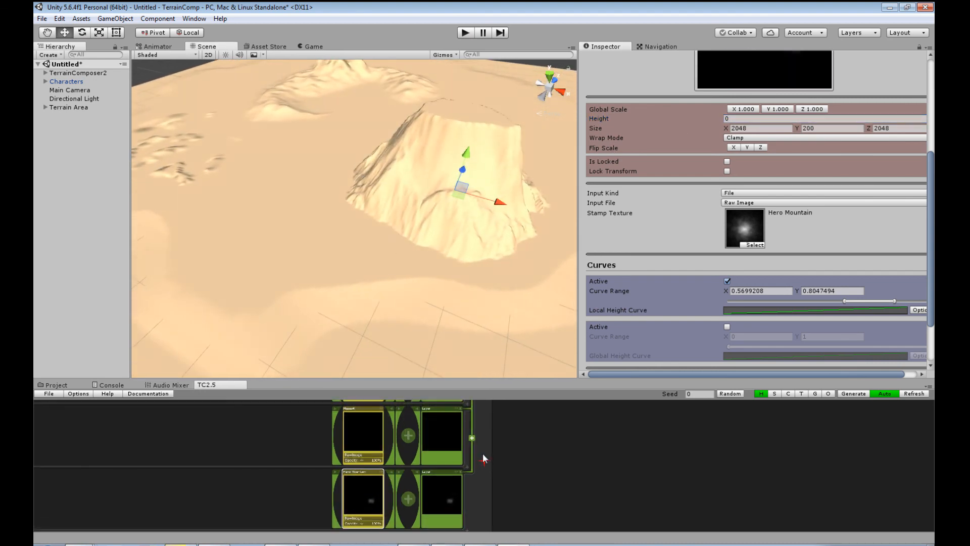
pyautogui.scroll(3, 688, 198)
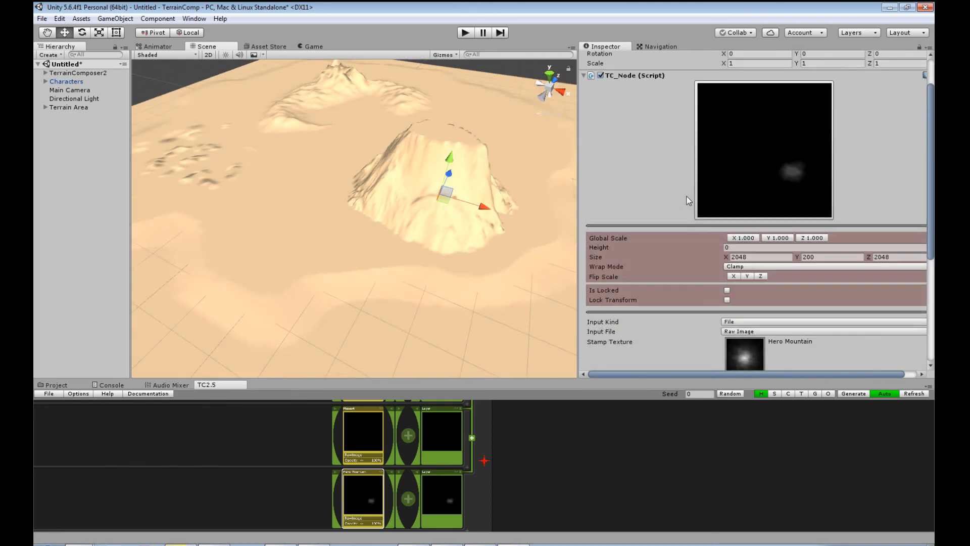
pyautogui.scroll(-2, 687, 196)
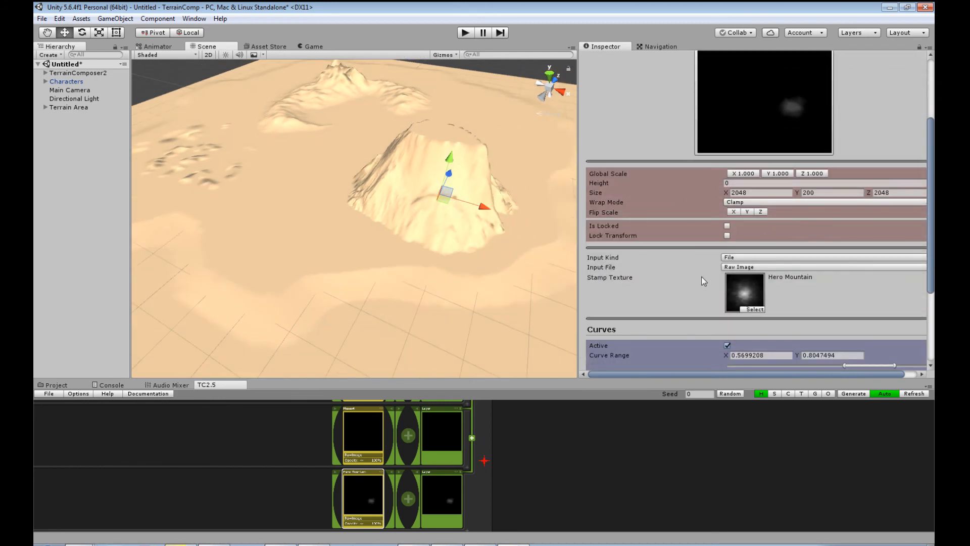
pyautogui.scroll(-2, 701, 276)
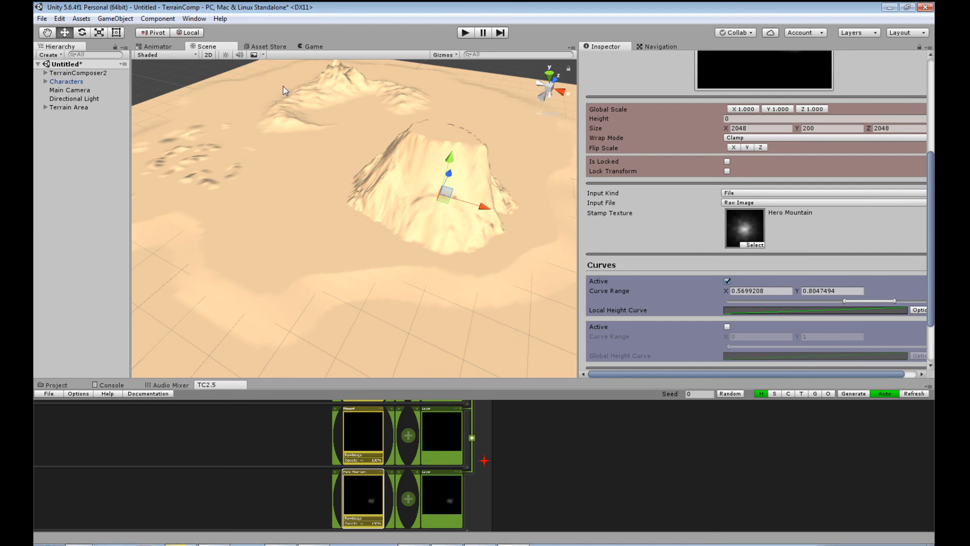
# - Examine the Hero Mountain from several angles, comparing its size and placement with the MountainIsland ridge and mesas
pyautogui.moveTo(404, 206); pyautogui.dragTo(417, 244, button='middle')
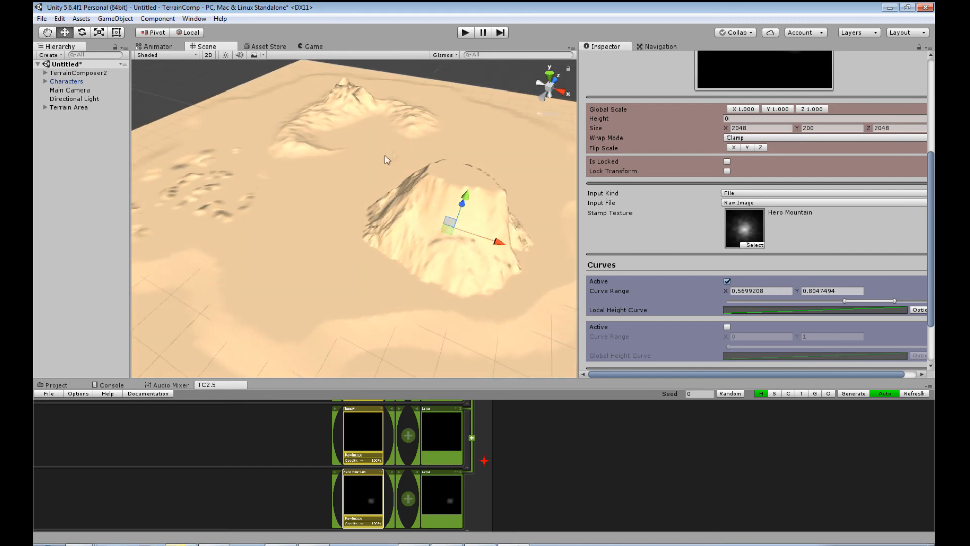
pyautogui.moveTo(325, 271); pyautogui.dragTo(278, 291, button='middle')
pyautogui.keyDown('alt'); pyautogui.moveTo(422, 283); pyautogui.dragTo(326, 272); pyautogui.keyUp('alt')
pyautogui.moveTo(326, 271); pyautogui.dragTo(429, 299, button='middle')
pyautogui.keyDown('alt'); pyautogui.moveTo(429, 298); pyautogui.dragTo(258, 229); pyautogui.keyUp('alt')
pyautogui.scroll(4, 258, 229)
pyautogui.moveTo(434, 286); pyautogui.dragTo(405, 283, button='middle')
pyautogui.keyDown('alt'); pyautogui.moveTo(404, 283); pyautogui.dragTo(411, 253); pyautogui.keyUp('alt')
pyautogui.moveTo(412, 253); pyautogui.dragTo(555, 342, button='middle')
pyautogui.keyDown('alt'); pyautogui.moveTo(554, 342); pyautogui.dragTo(594, 353); pyautogui.keyUp('alt')
pyautogui.moveTo(593, 353); pyautogui.dragTo(338, 265, button='middle')
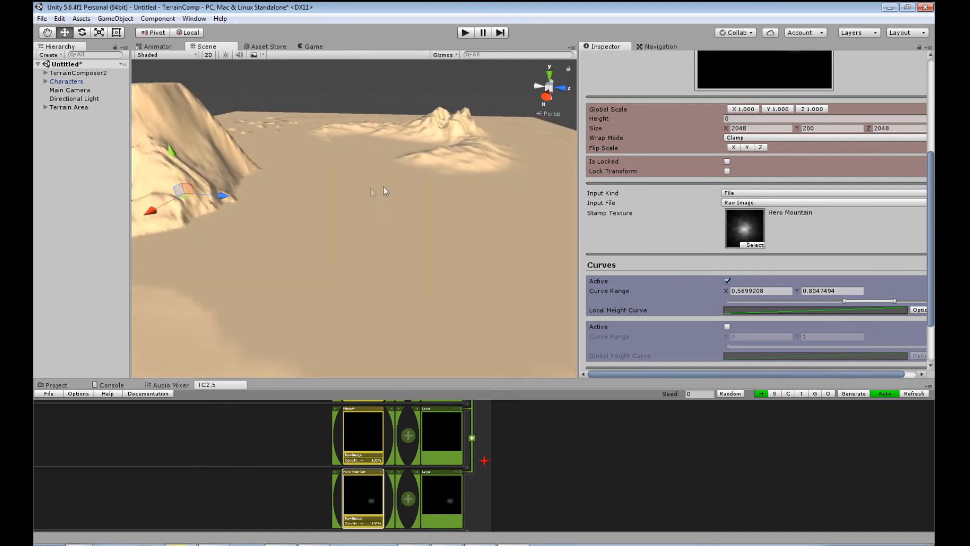
pyautogui.keyDown('alt'); pyautogui.moveTo(347, 151); pyautogui.dragTo(512, 312); pyautogui.keyUp('alt')
pyautogui.moveTo(292, 290); pyautogui.dragTo(371, 250, button='middle')
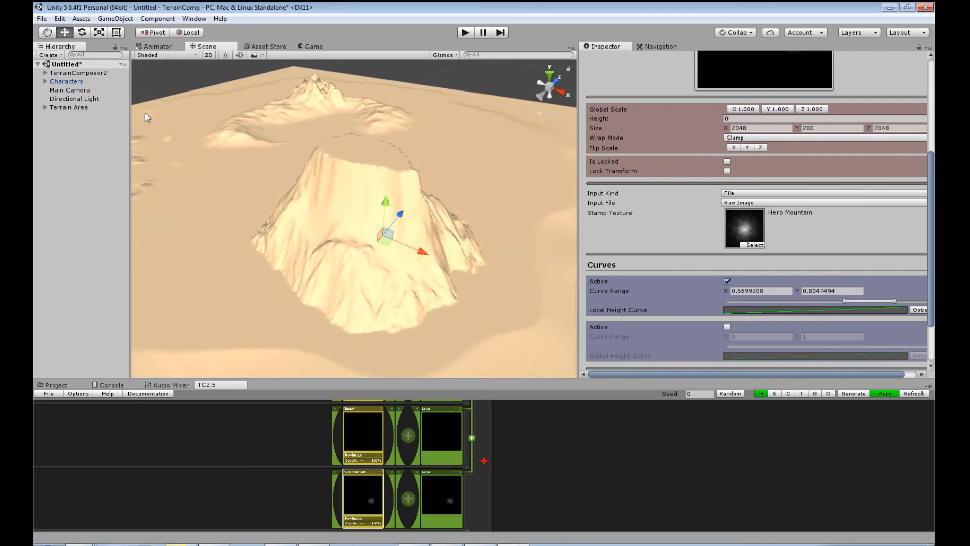
# - Rotate the Hero Mountain stamp about its vertical axis to turn its slopes in a different direction
pyautogui.click(82, 33)
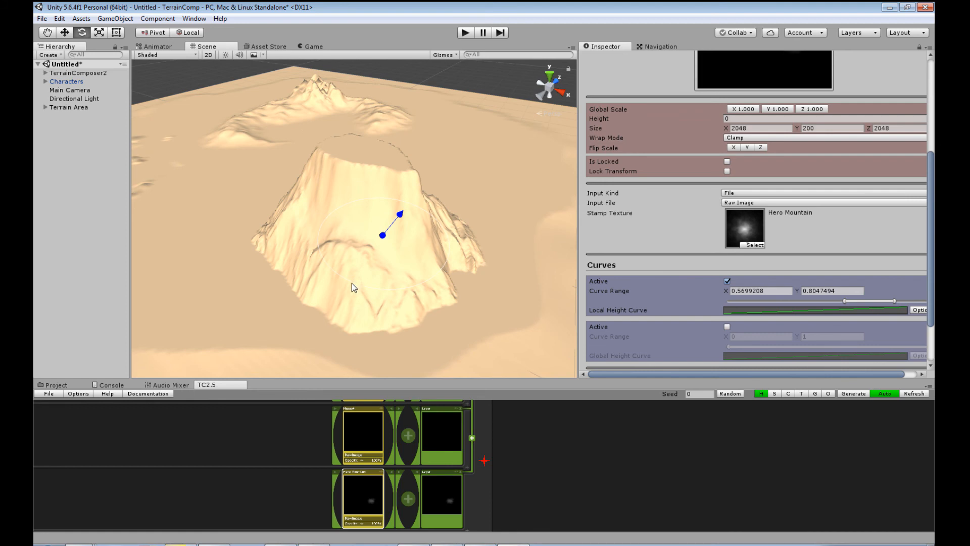
pyautogui.moveTo(371, 283); pyautogui.dragTo(573, 304)
pyautogui.moveTo(470, 280); pyautogui.dragTo(509, 287, button='middle')
pyautogui.keyDown('alt'); pyautogui.moveTo(508, 287); pyautogui.dragTo(301, 200); pyautogui.keyUp('alt')
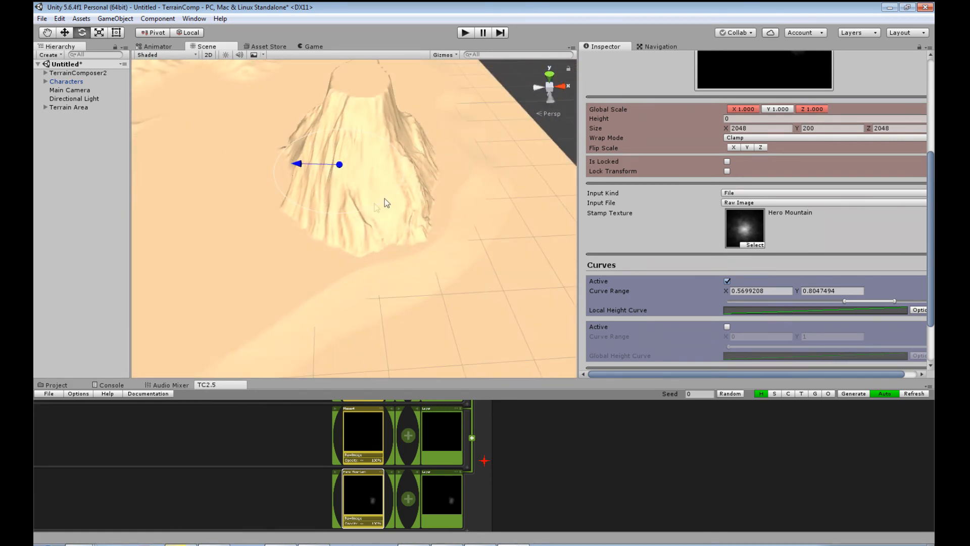
pyautogui.moveTo(369, 210); pyautogui.dragTo(335, 211)
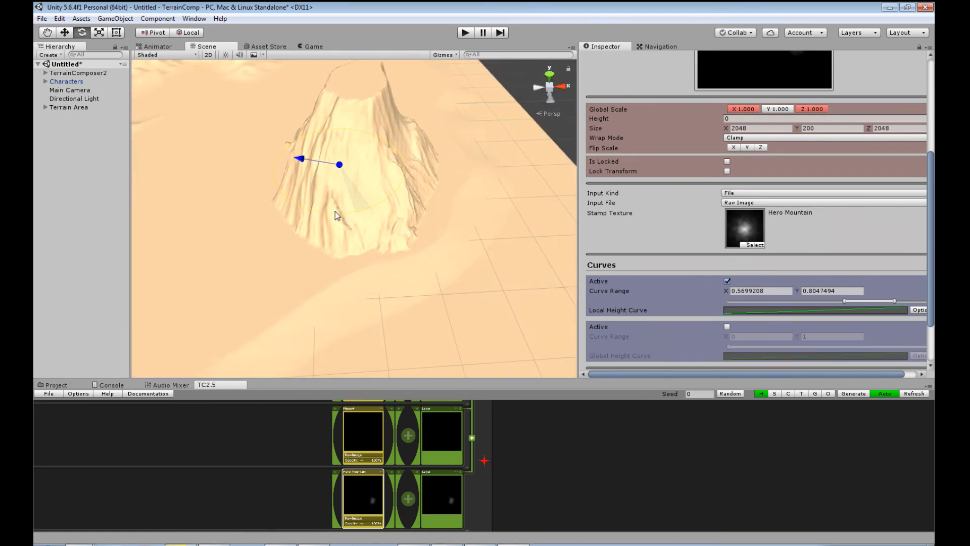
# - Shift the rotated Hero Mountain stamp slightly along the plateau's edge
pyautogui.click(65, 33)
pyautogui.keyDown('alt'); pyautogui.moveTo(351, 175); pyautogui.dragTo(448, 218); pyautogui.keyUp('alt')
pyautogui.moveTo(448, 218); pyautogui.dragTo(403, 290, button='middle')
pyautogui.keyDown('alt'); pyautogui.moveTo(403, 290); pyautogui.dragTo(444, 318); pyautogui.keyUp('alt')
pyautogui.moveTo(444, 318); pyautogui.dragTo(430, 263, button='middle')
pyautogui.moveTo(396, 136); pyautogui.dragTo(384, 147)
# - Survey the whole terrain from different sides to check the layout of the Hero Mountain, MountainIsland and mesas
pyautogui.keyDown('alt'); pyautogui.moveTo(497, 178); pyautogui.dragTo(537, 193); pyautogui.keyUp('alt')
pyautogui.moveTo(537, 193); pyautogui.dragTo(401, 293, button='middle')
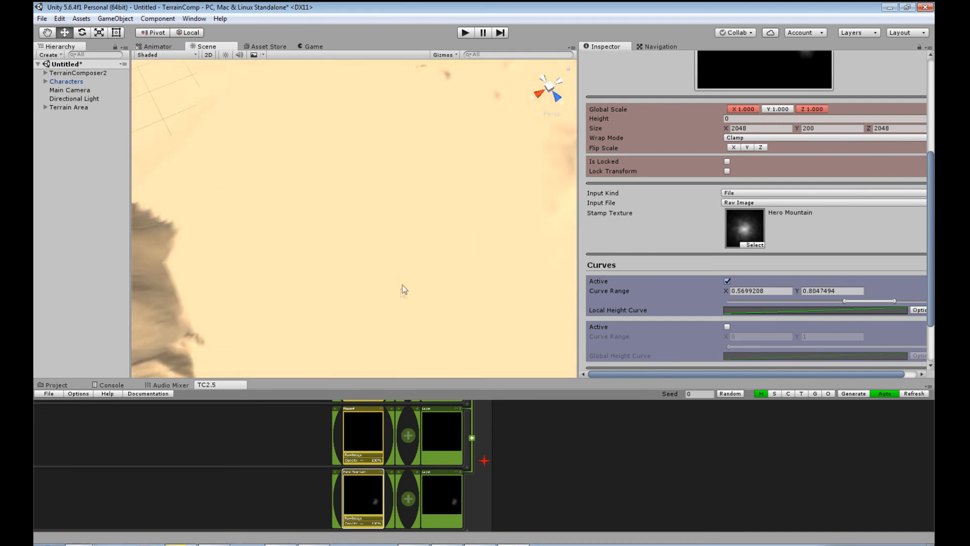
pyautogui.keyDown('alt'); pyautogui.moveTo(400, 293); pyautogui.dragTo(384, 256); pyautogui.keyUp('alt')
pyautogui.moveTo(383, 257); pyautogui.dragTo(310, 217, button='middle')
pyautogui.keyDown('alt'); pyautogui.moveTo(310, 217); pyautogui.dragTo(470, 229); pyautogui.keyUp('alt')
pyautogui.moveTo(555, 250); pyautogui.dragTo(506, 266, button='middle')
pyautogui.scroll(-8, 437, 303)
pyautogui.moveTo(436, 304); pyautogui.dragTo(427, 235, button='middle')
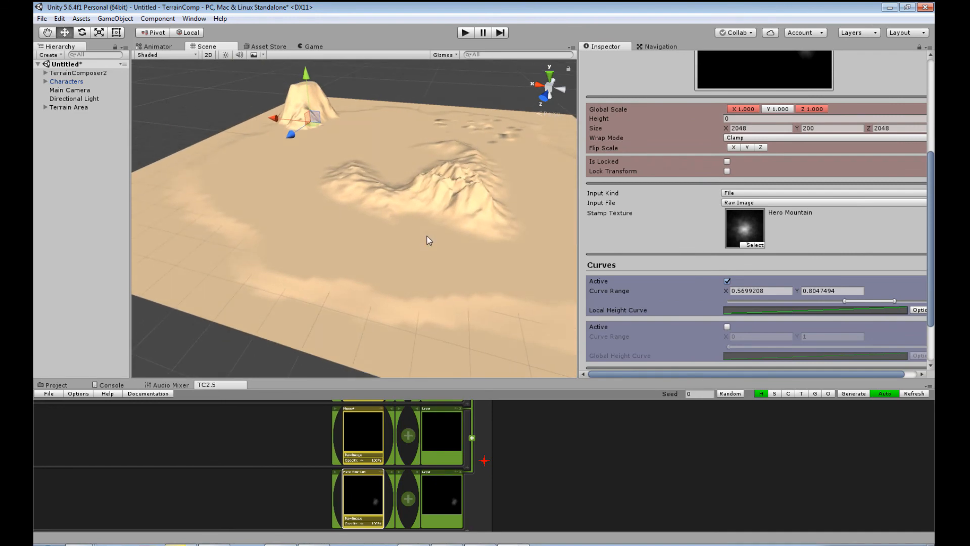
pyautogui.scroll(-3, 427, 236)
pyautogui.keyDown('alt'); pyautogui.moveTo(426, 235); pyautogui.dragTo(454, 253); pyautogui.keyUp('alt')
pyautogui.moveTo(439, 212); pyautogui.dragTo(475, 269, button='middle')
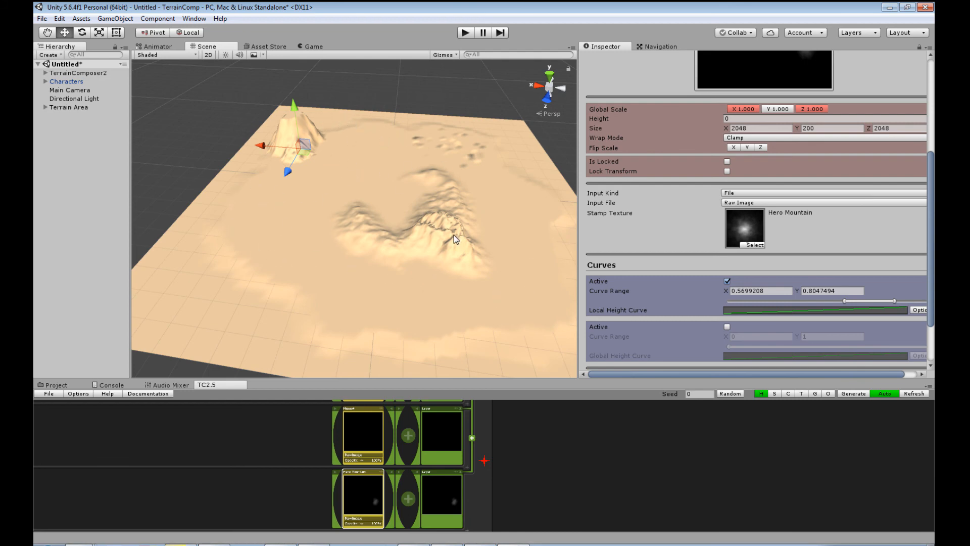
# - Inspect the MountainIsland ridge and the open ground between it and the Hero Mountain up close
pyautogui.scroll(5, 341, 206)
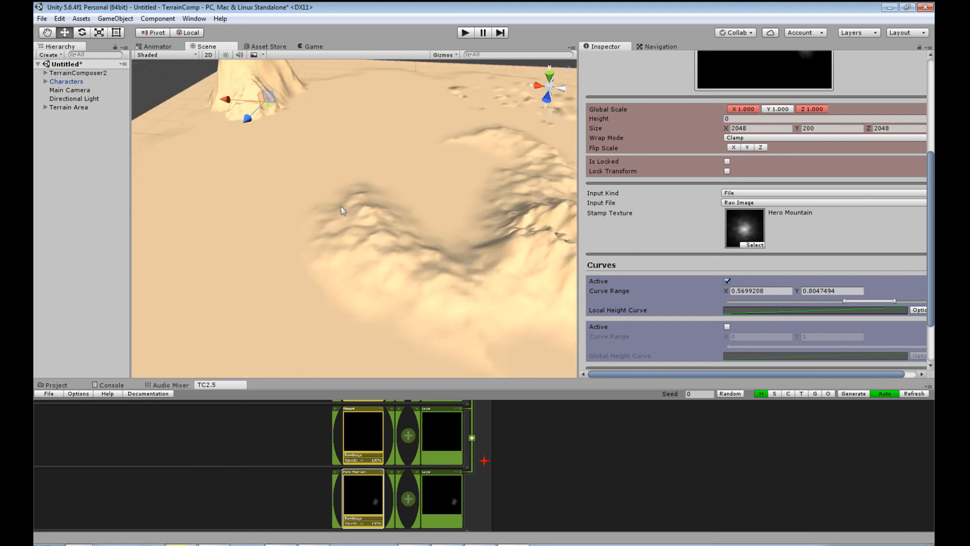
pyautogui.moveTo(341, 206); pyautogui.dragTo(392, 240, button='middle')
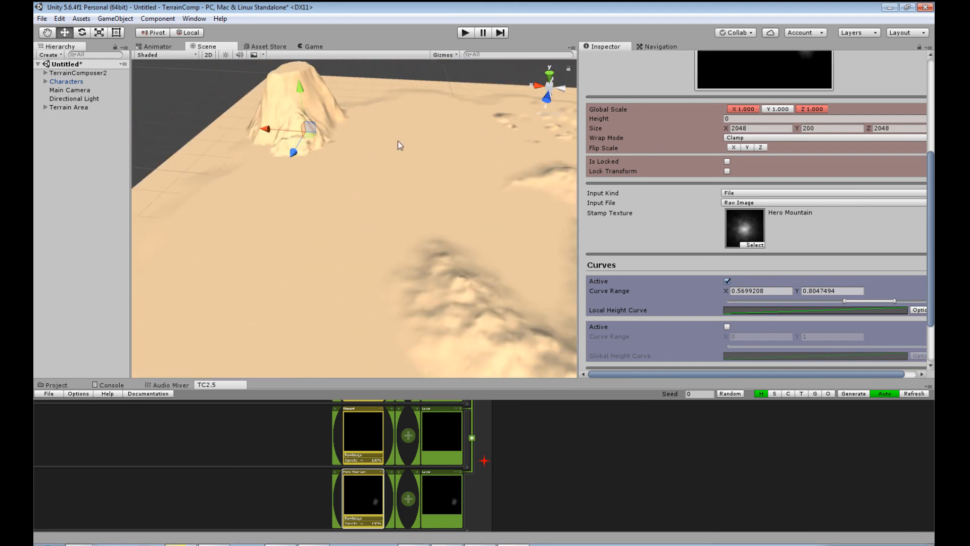
pyautogui.moveTo(406, 225); pyautogui.dragTo(465, 229, button='right')
pyautogui.scroll(-5, 463, 228)
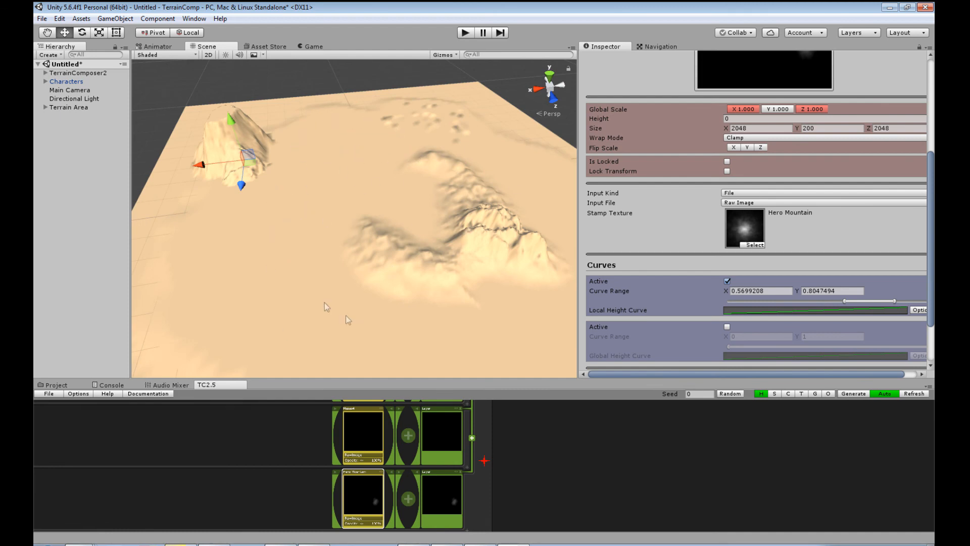
pyautogui.moveTo(361, 314); pyautogui.dragTo(419, 281, button='right')
pyautogui.moveTo(420, 282); pyautogui.dragTo(457, 223, button='middle')
# - Collapse the Height output's layer group in the node graph to bring the Splat output into reach
pyautogui.scroll(-3, 472, 224)
pyautogui.scroll(-3, 512, 453)
pyautogui.moveTo(511, 447); pyautogui.dragTo(520, 506, button='middle')
pyautogui.moveTo(497, 405); pyautogui.dragTo(497, 420, button='middle')
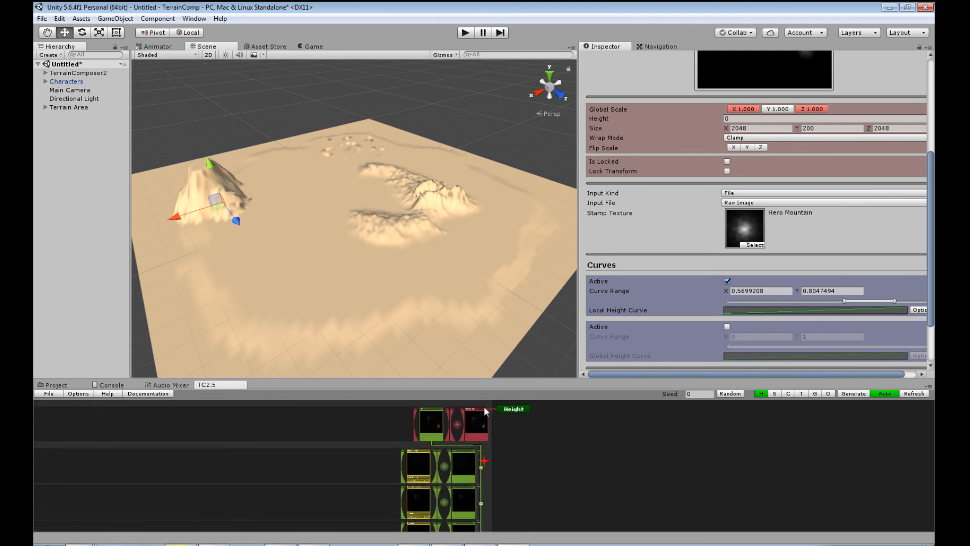
pyautogui.scroll(5, 484, 407)
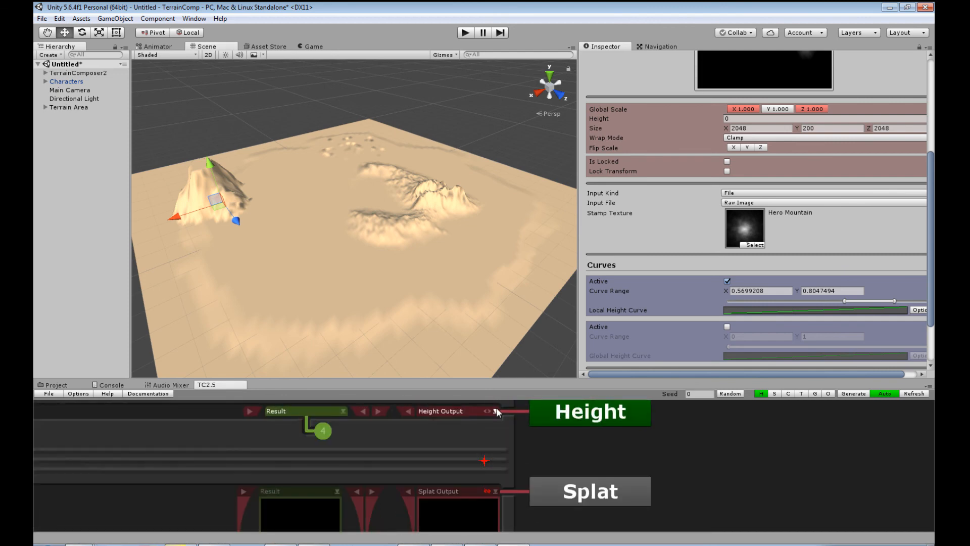
# - Add a layer to the Splat output and give it a first splat texture item
pyautogui.moveTo(508, 519); pyautogui.dragTo(502, 405, button='middle')
pyautogui.scroll(-3, 500, 408)
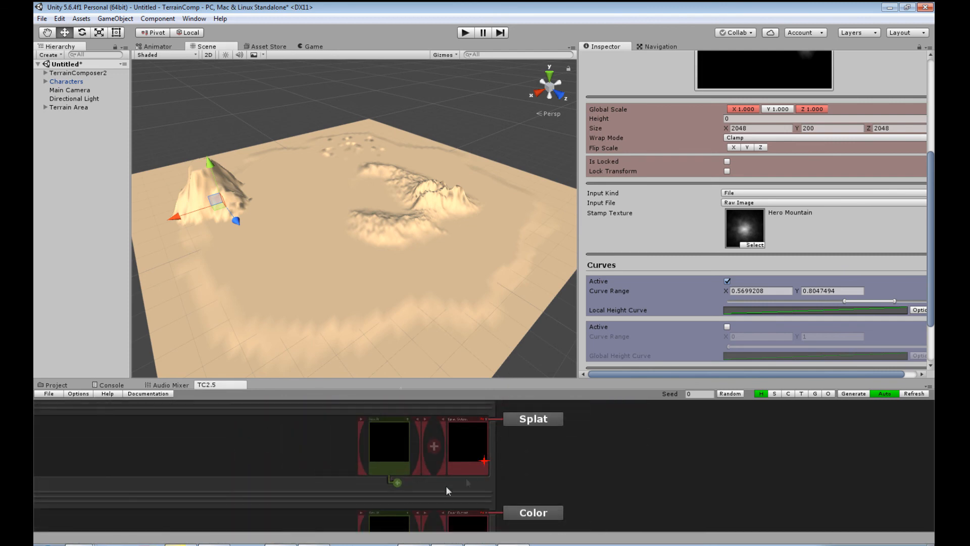
pyautogui.click(397, 483)
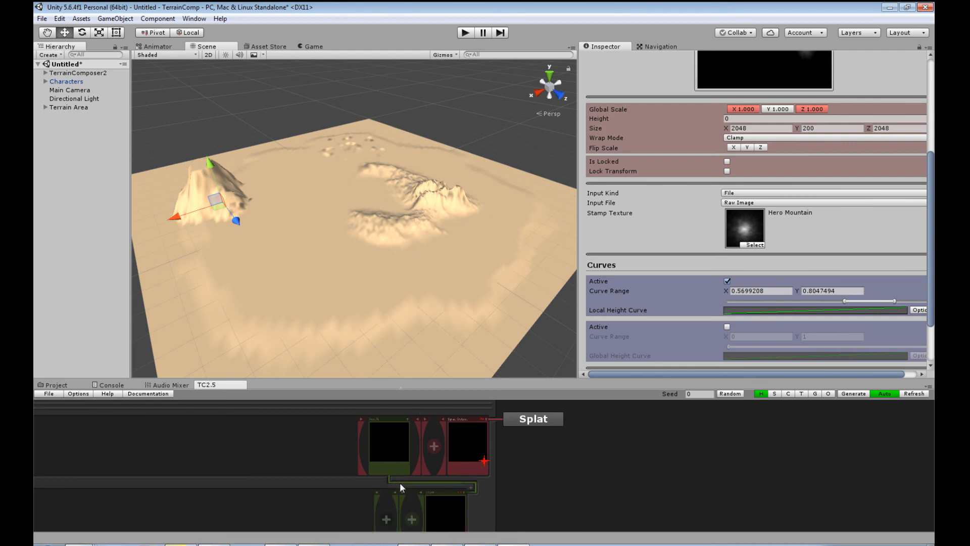
pyautogui.click(389, 472)
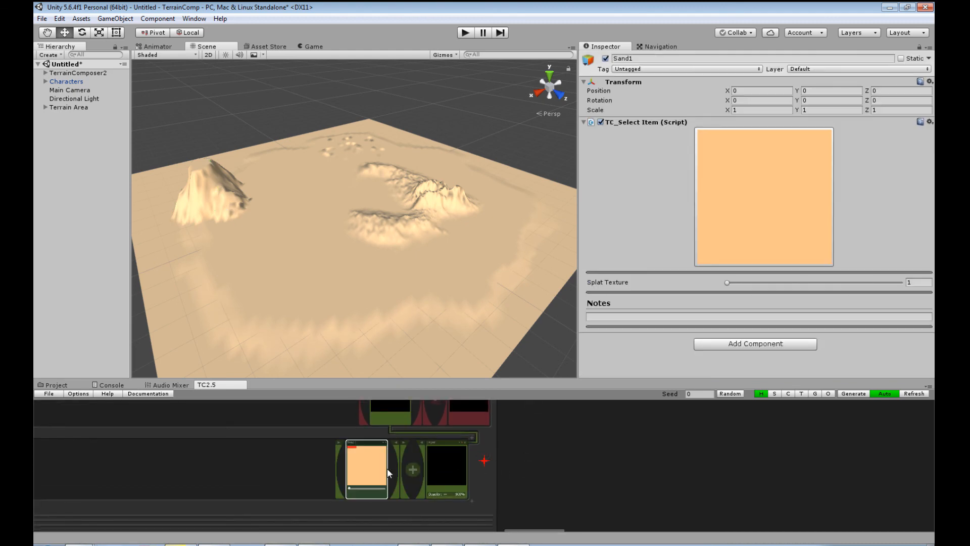
pyautogui.moveTo(401, 340); pyautogui.dragTo(387, 339, button='middle')
pyautogui.moveTo(497, 459); pyautogui.dragTo(517, 479, button='middle')
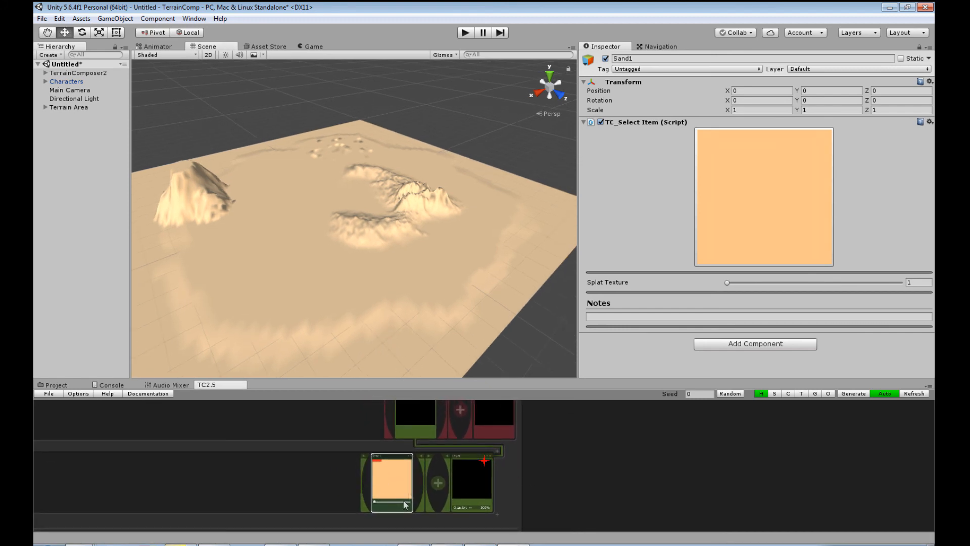
pyautogui.moveTo(509, 478); pyautogui.dragTo(529, 455, button='middle')
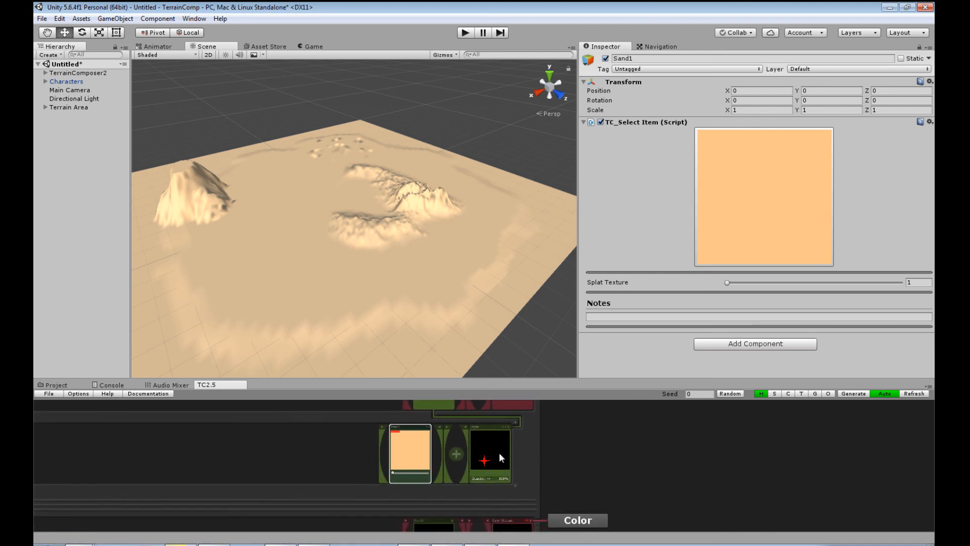
pyautogui.scroll(4, 499, 453)
pyautogui.moveTo(562, 465)
pyautogui.mouseDown(button='middle')
pyautogui.moveTo(573, 451)
pyautogui.moveTo(567, 461)
pyautogui.mouseUp(button='middle')
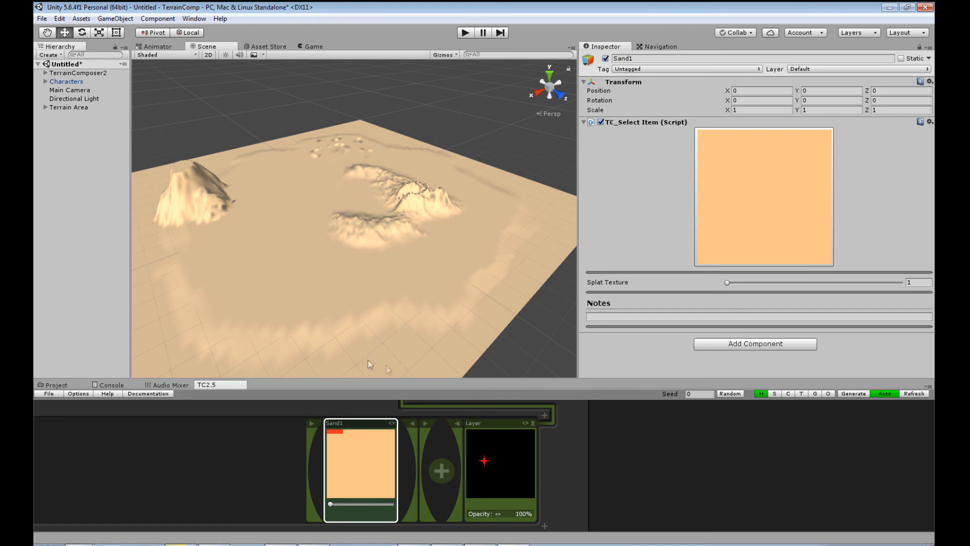
# - Examine the flat ground, plateau edge and mountains up close to judge which areas each ground texture should cover
pyautogui.moveTo(384, 276); pyautogui.dragTo(436, 249, button='middle')
pyautogui.scroll(8, 432, 253)
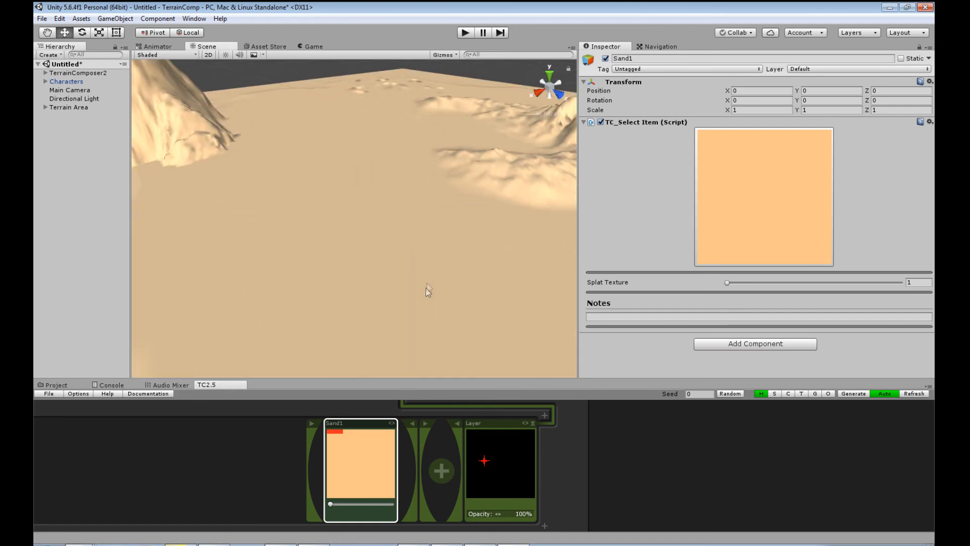
pyautogui.keyDown('alt'); pyautogui.moveTo(427, 314); pyautogui.dragTo(451, 299); pyautogui.keyUp('alt')
pyautogui.moveTo(454, 302); pyautogui.dragTo(432, 245, button='middle')
pyautogui.moveTo(432, 245); pyautogui.dragTo(531, 271, button='middle')
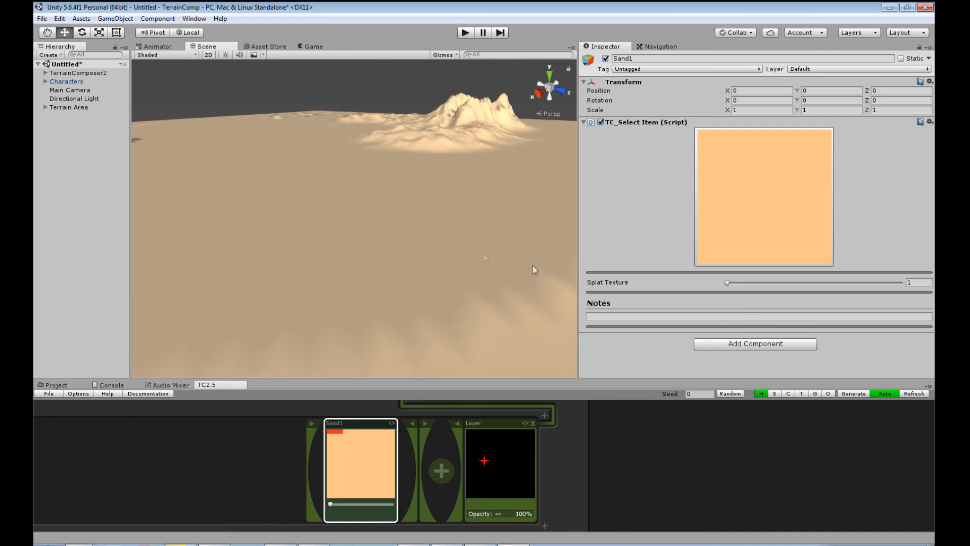
pyautogui.moveTo(334, 248); pyautogui.dragTo(395, 286, button='middle')
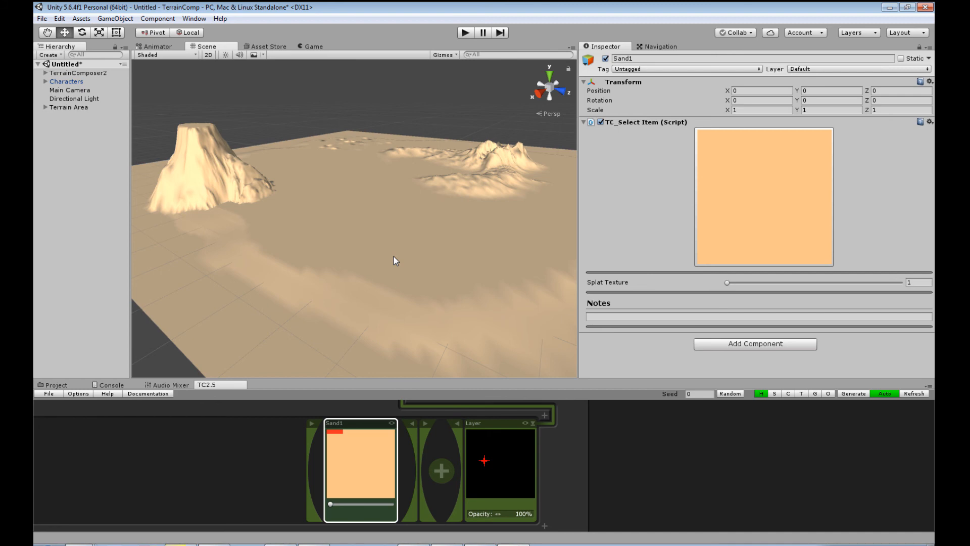
pyautogui.scroll(5, 393, 257)
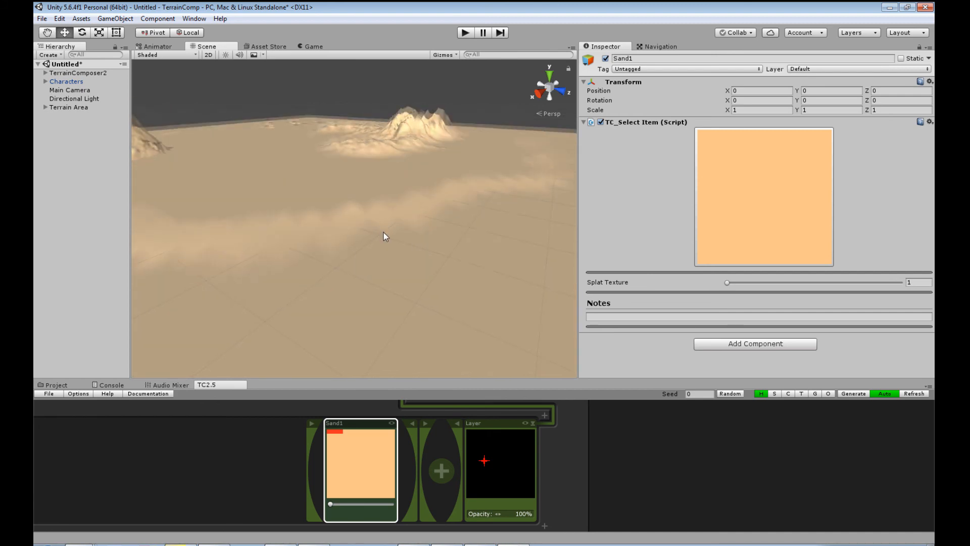
pyautogui.moveTo(397, 250); pyautogui.dragTo(441, 298, button='right')
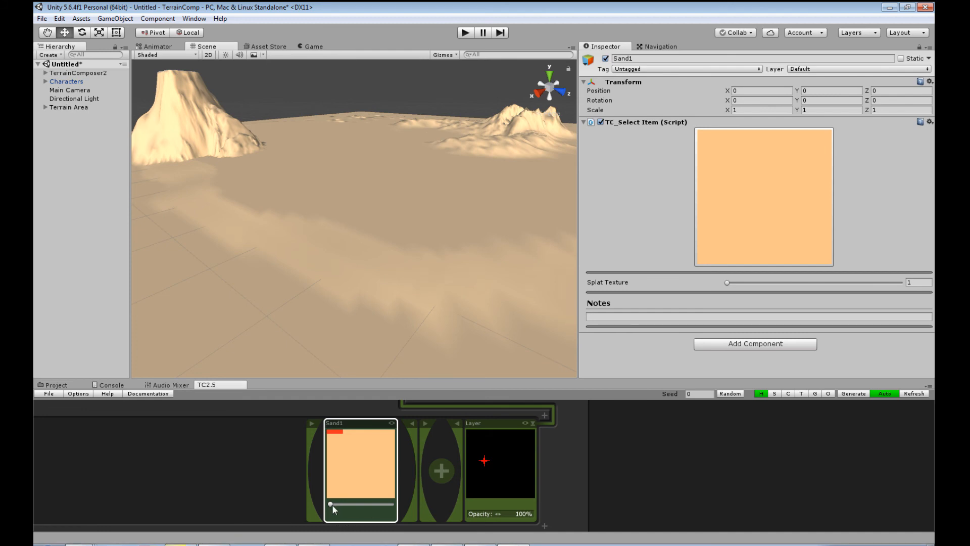
# - Set the layer's splat texture to 3 (Grass2) and enable generation of the Splat output
pyautogui.moveTo(340, 504); pyautogui.dragTo(356, 504)
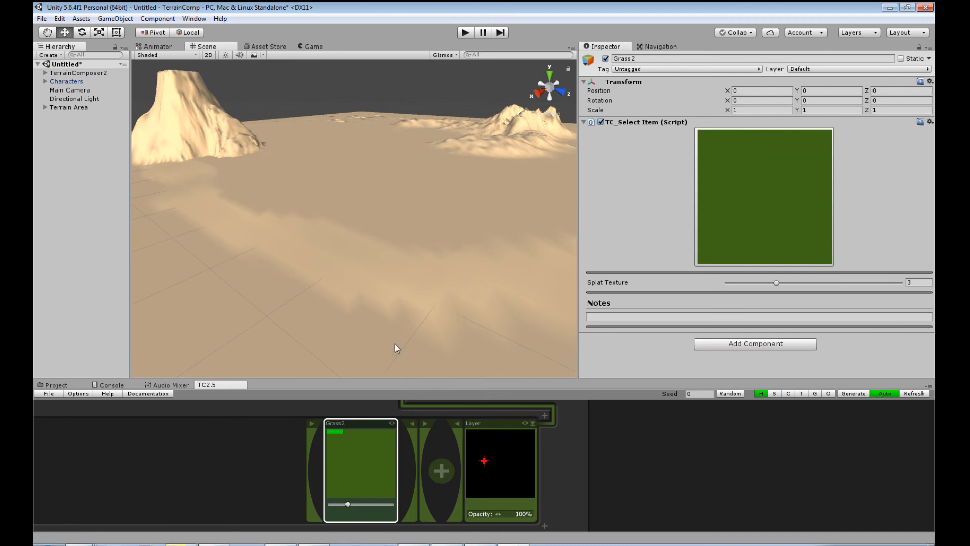
pyautogui.scroll(-5, 445, 248)
pyautogui.moveTo(454, 232); pyautogui.dragTo(441, 286, button='middle')
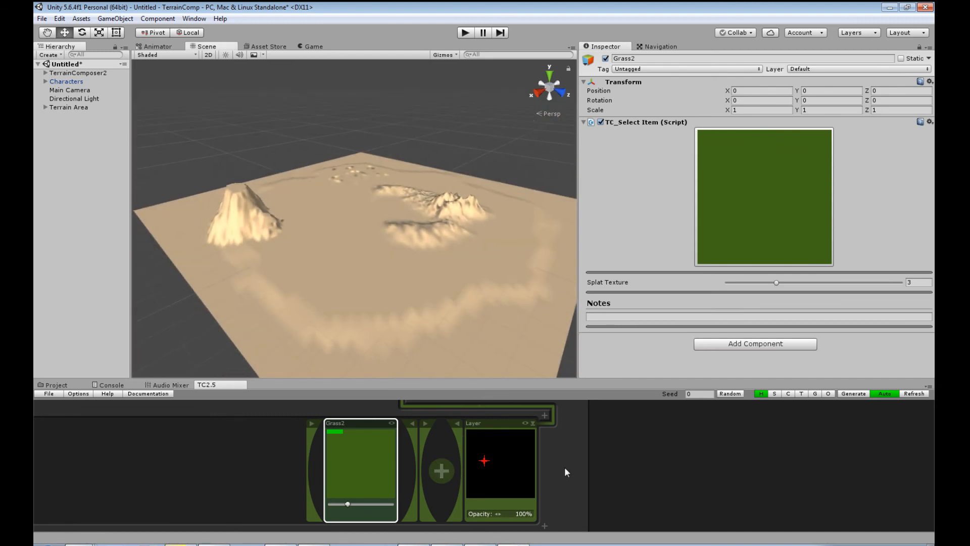
pyautogui.scroll(-5, 565, 467)
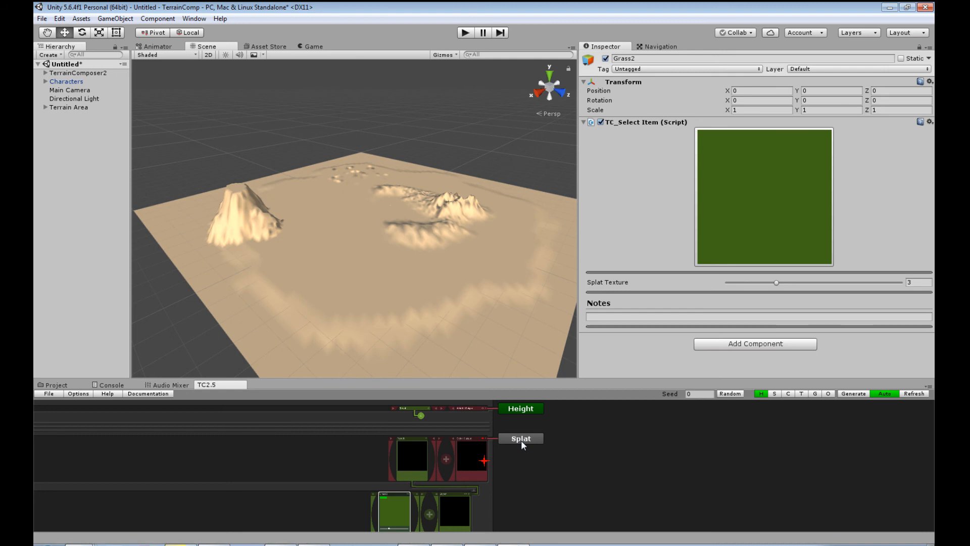
pyautogui.click(522, 442)
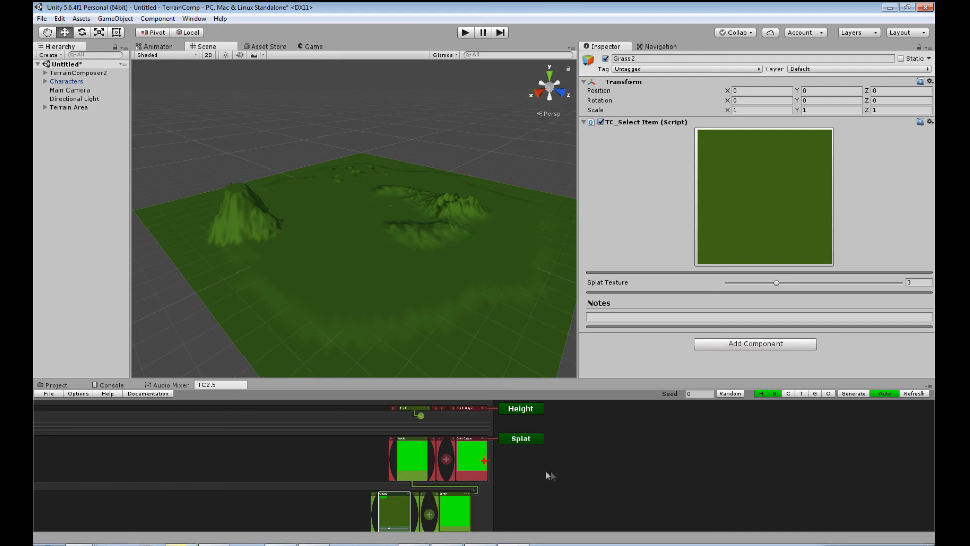
# - Add a mask node to the Grass2 splat layer
pyautogui.moveTo(568, 491); pyautogui.dragTo(568, 401, button='right')
pyautogui.moveTo(571, 505); pyautogui.dragTo(564, 416, button='right')
pyautogui.moveTo(557, 491); pyautogui.dragTo(563, 543, button='right')
pyautogui.scroll(-1, 563, 525)
pyautogui.moveTo(580, 433); pyautogui.dragTo(582, 511, button='right')
pyautogui.scroll(4, 498, 477)
pyautogui.moveTo(481, 477); pyautogui.dragTo(557, 463, button='right')
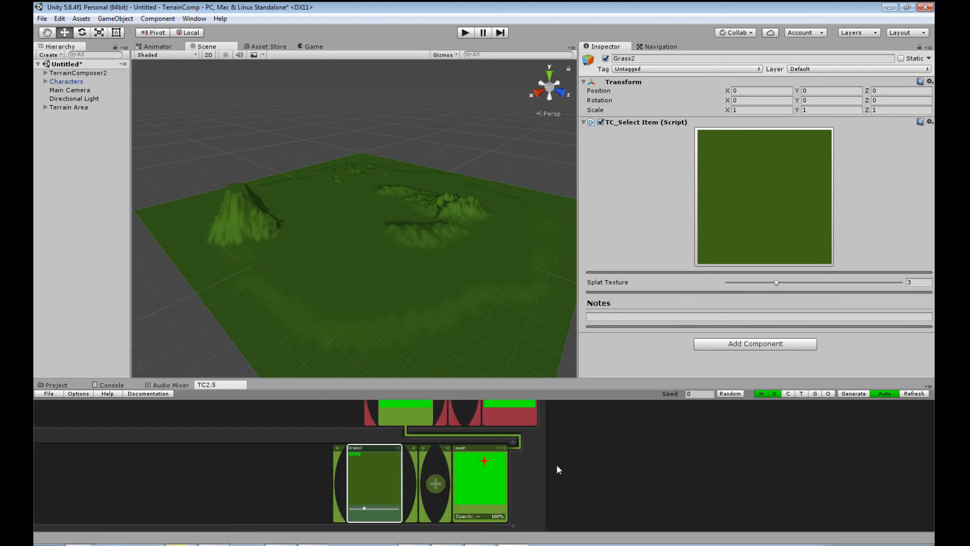
pyautogui.click(442, 484)
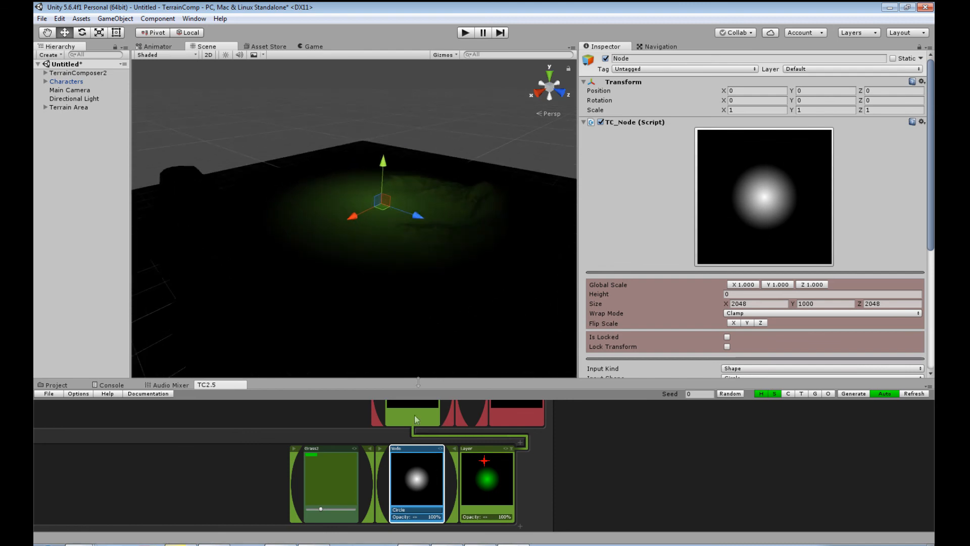
# - Move the circular mask node over the MountainIsland ridge, to about X -151, Z 316
pyautogui.scroll(3, 390, 276)
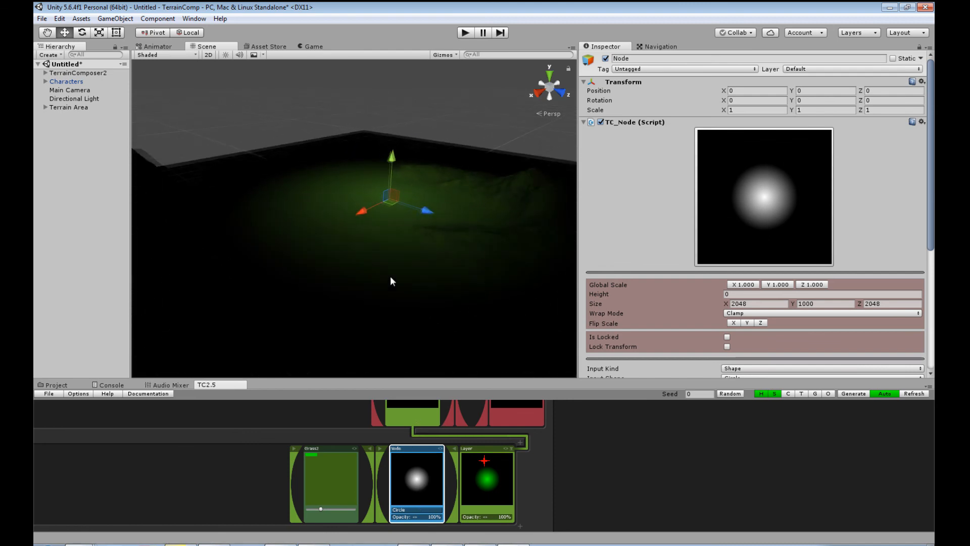
pyautogui.scroll(-9, 399, 250)
pyautogui.moveTo(376, 213); pyautogui.dragTo(409, 276)
pyautogui.moveTo(410, 276); pyautogui.dragTo(401, 274, button='middle')
pyautogui.scroll(3, 519, 454)
pyautogui.scroll(-2, 531, 450)
pyautogui.moveTo(566, 430); pyautogui.dragTo(545, 502, button='middle')
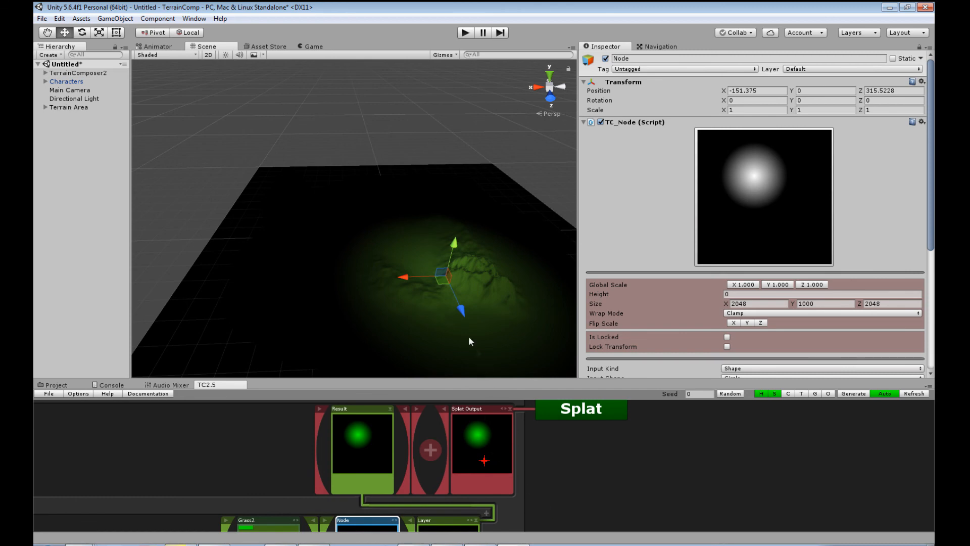
pyautogui.moveTo(510, 340); pyautogui.dragTo(492, 319, button='middle')
pyautogui.scroll(10, 405, 318)
pyautogui.scroll(-8, 406, 306)
# - Change the mask node's input from the circle shape to terrain Height
pyautogui.moveTo(535, 488); pyautogui.dragTo(578, 415, button='middle')
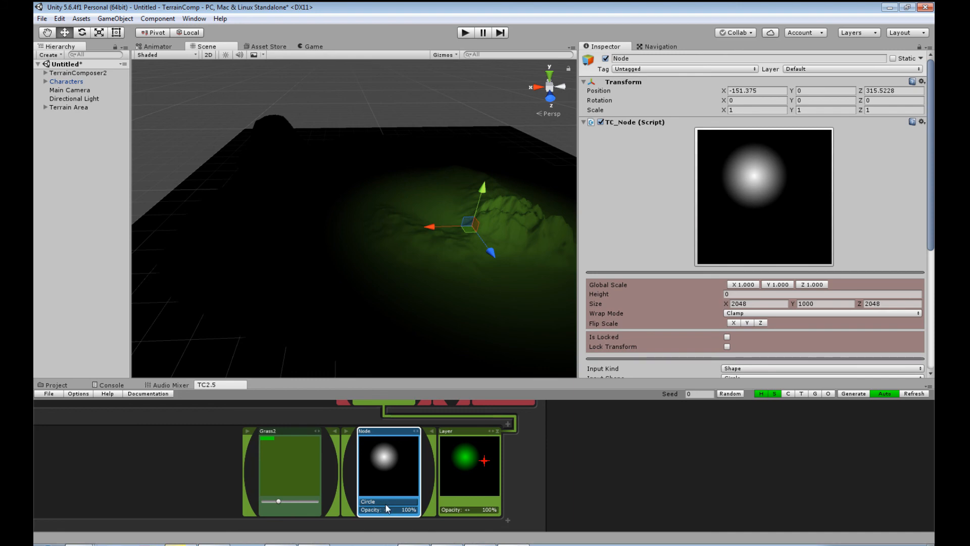
pyautogui.click(390, 502)
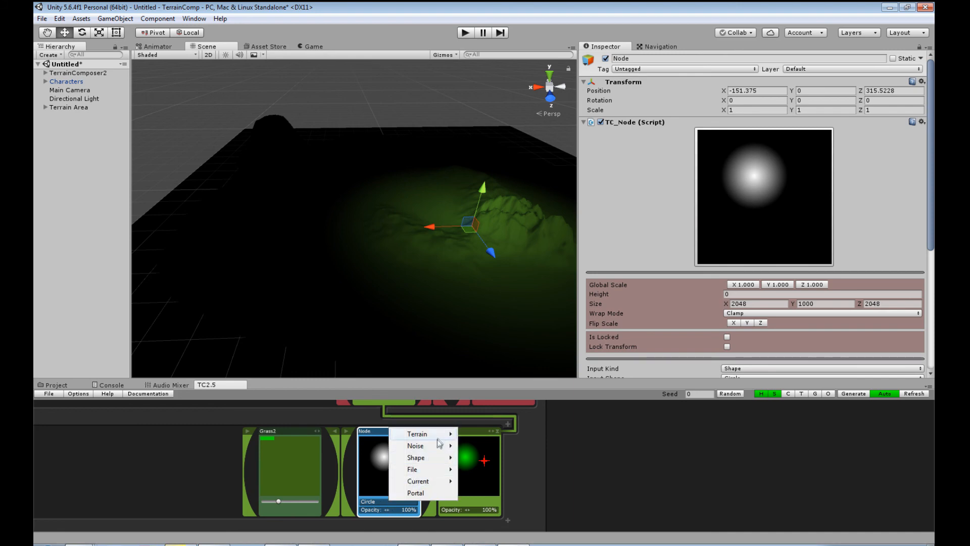
pyautogui.moveTo(439, 434)
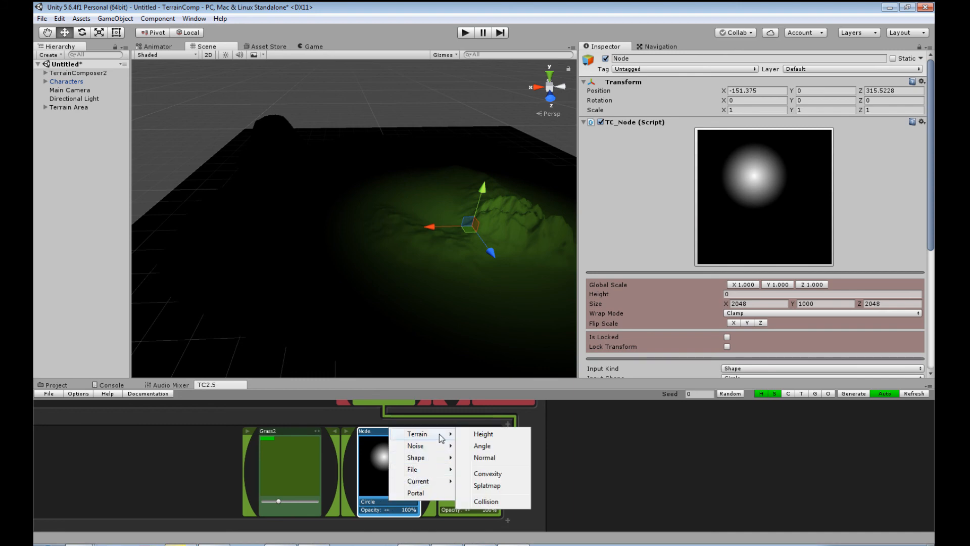
pyautogui.click(481, 433)
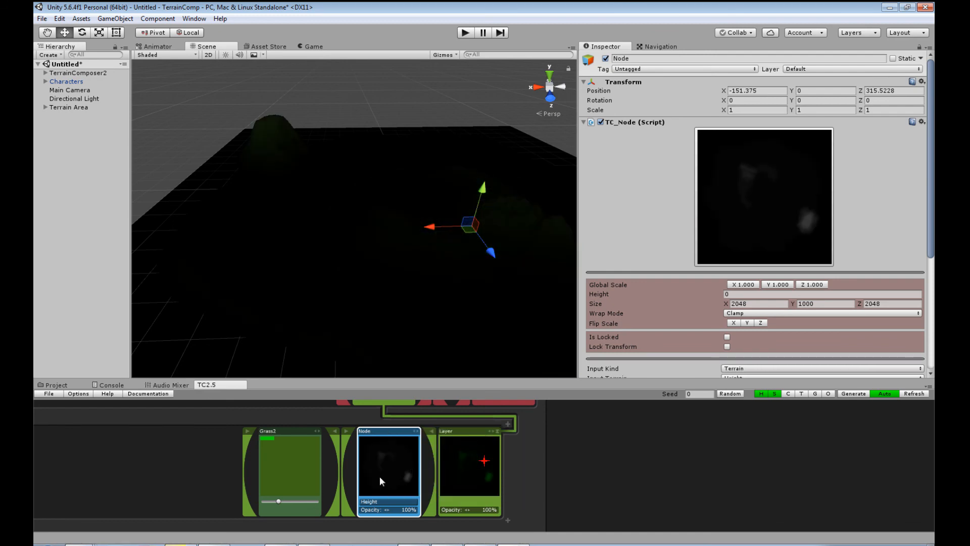
pyautogui.moveTo(617, 453); pyautogui.dragTo(583, 450)
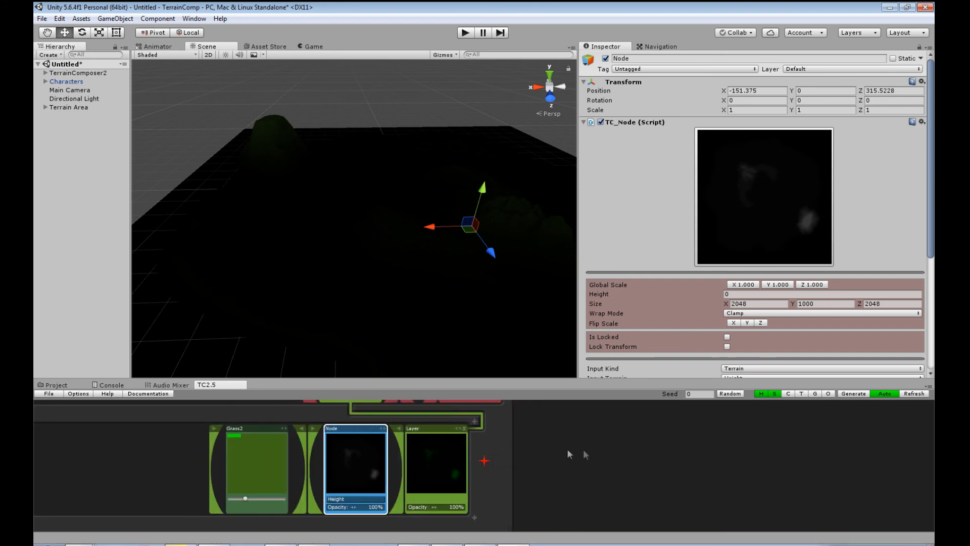
# - Activate the node's local height curve, narrow its range to 0 to about 0.096, and invert the curve
pyautogui.scroll(-5, 765, 287)
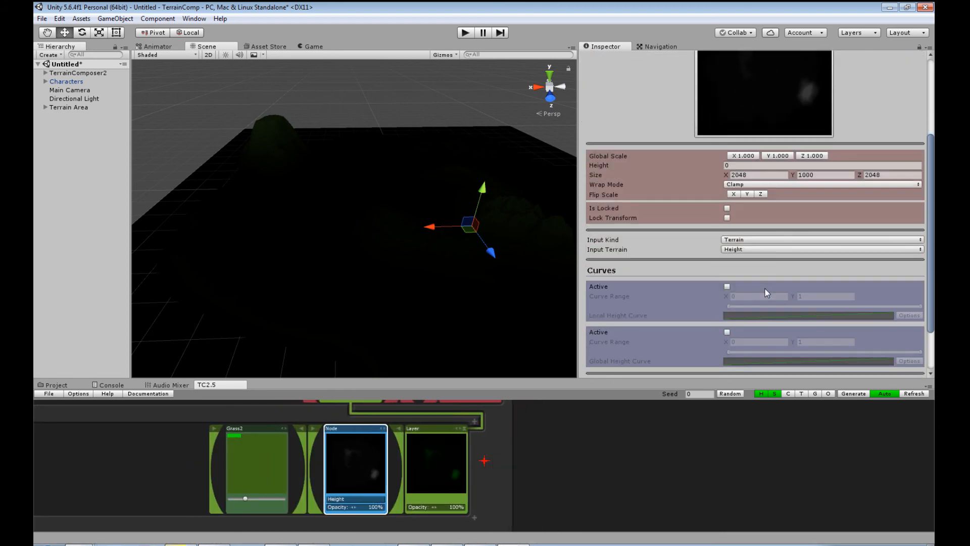
pyautogui.click(728, 286)
pyautogui.moveTo(922, 306); pyautogui.dragTo(750, 309)
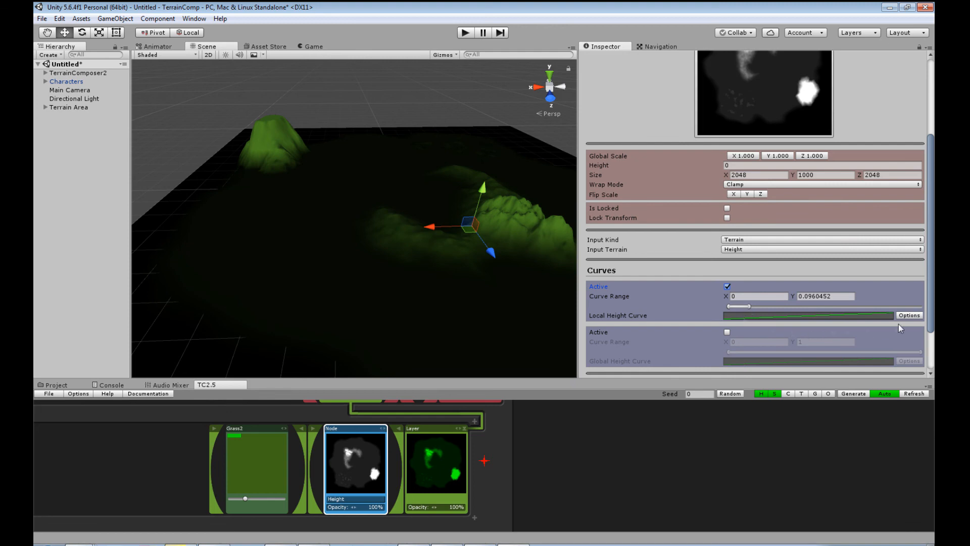
pyautogui.click(909, 315)
pyautogui.click(877, 329)
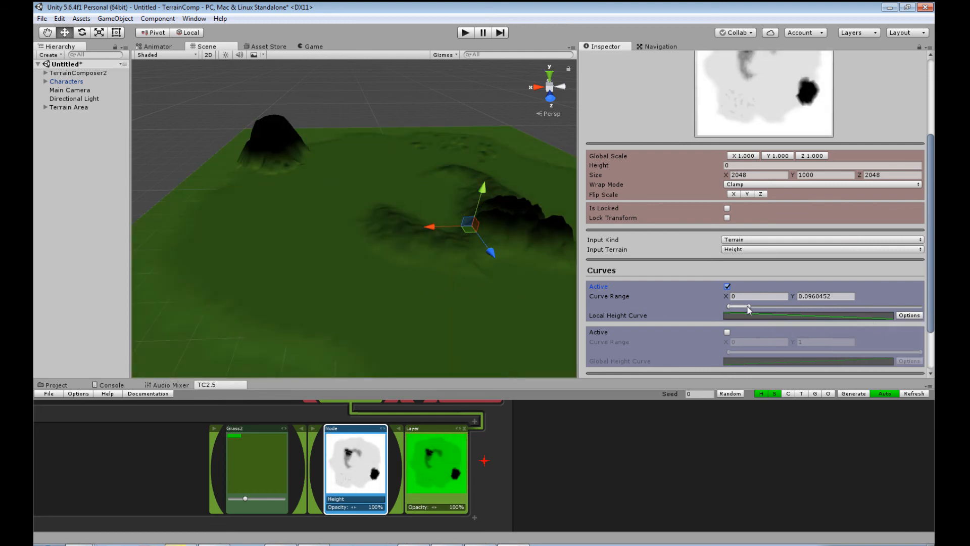
# - Lower the local height curve's upper range limit to about 0.031 and check the grass boundary around the mountains
pyautogui.moveTo(747, 306); pyautogui.dragTo(736, 306)
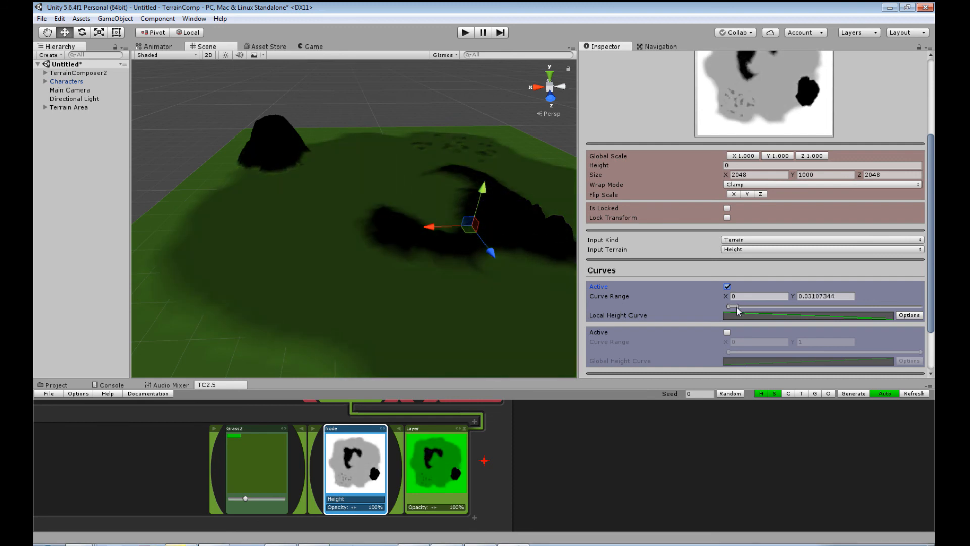
pyautogui.moveTo(418, 276); pyautogui.dragTo(286, 245, button='middle')
pyautogui.scroll(6, 370, 228)
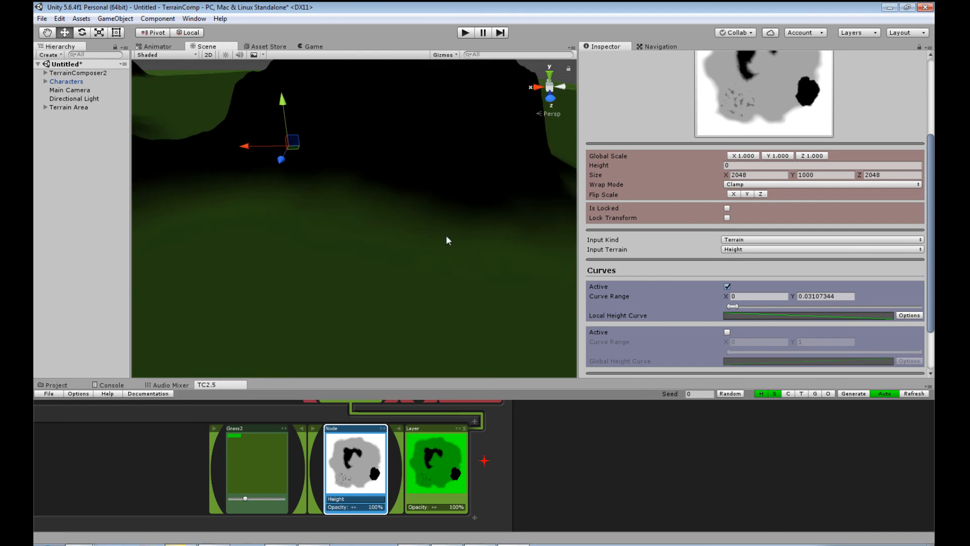
# - Narrow the Grass2 layer's Height node local curve range to 0.01412429–0.02824858
pyautogui.moveTo(536, 248); pyautogui.dragTo(491, 225, button='right')
pyautogui.moveTo(491, 222); pyautogui.dragTo(435, 219, button='middle')
pyautogui.scroll(-5, 435, 219)
pyautogui.moveTo(374, 272); pyautogui.dragTo(408, 257, button='middle')
pyautogui.moveTo(737, 305); pyautogui.dragTo(736, 307)
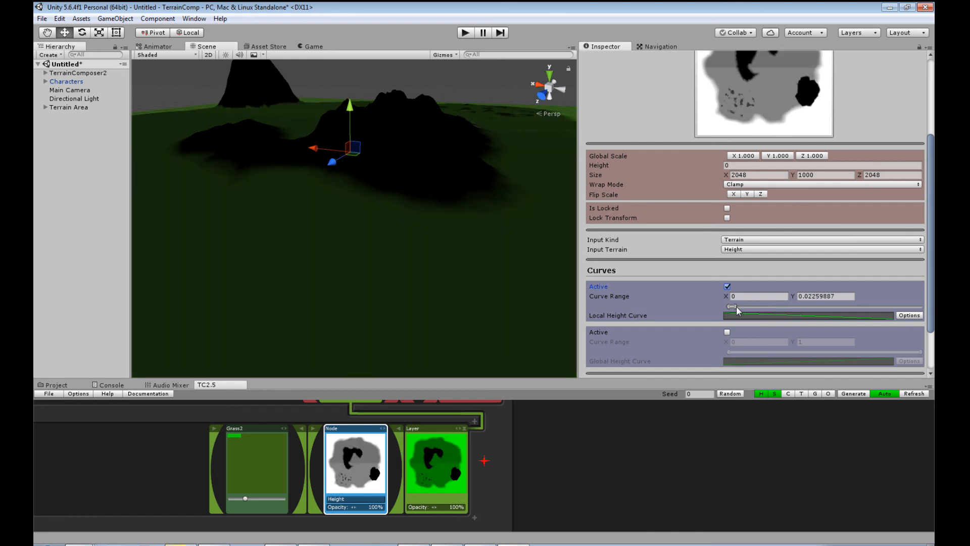
pyautogui.moveTo(736, 305); pyautogui.dragTo(732, 308)
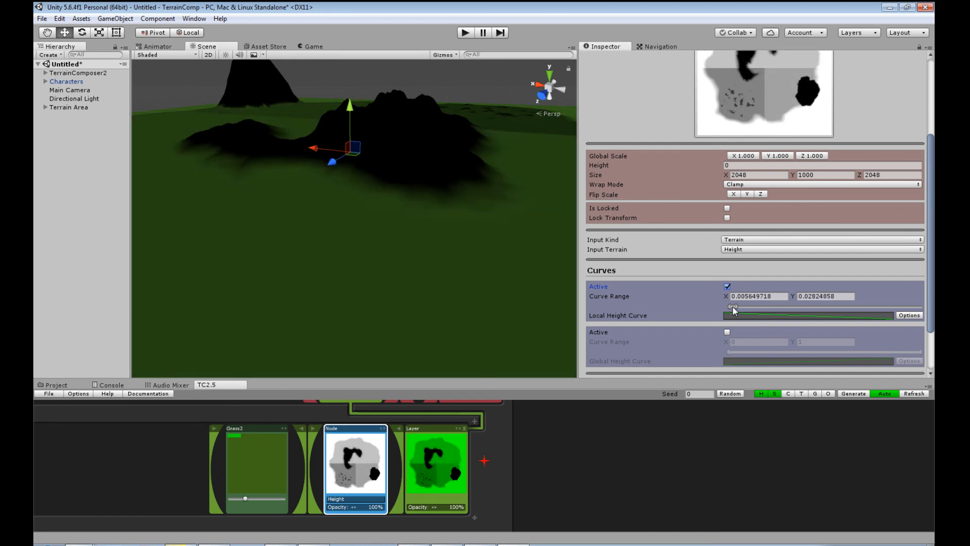
pyautogui.moveTo(416, 239); pyautogui.dragTo(579, 293, button='middle')
pyautogui.keyDown('alt'); pyautogui.moveTo(439, 287); pyautogui.dragTo(561, 284); pyautogui.keyUp('alt')
pyautogui.moveTo(464, 285); pyautogui.dragTo(470, 276, button='middle')
pyautogui.moveTo(732, 307); pyautogui.dragTo(733, 308)
pyautogui.moveTo(487, 246); pyautogui.dragTo(472, 275, button='middle')
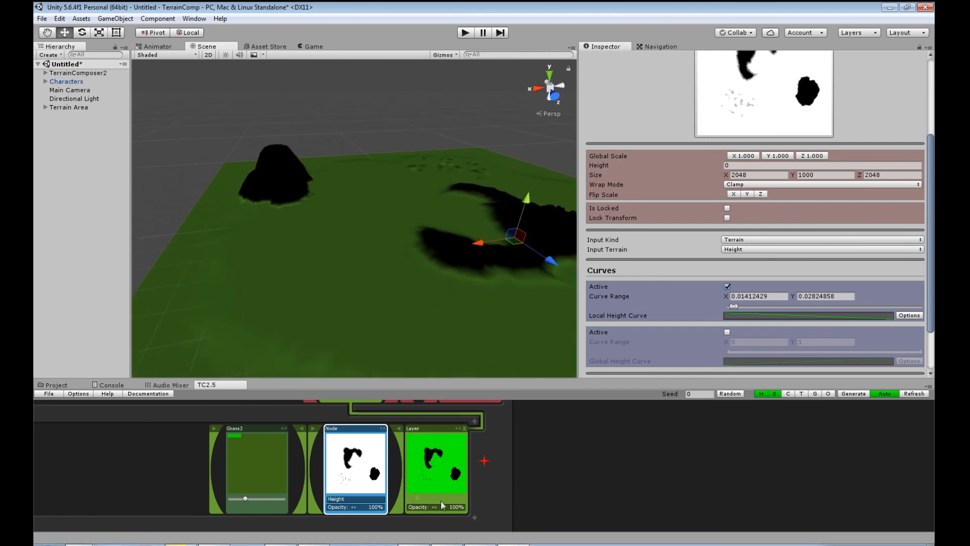
# - Add a layer below the Grass2 layer and give it a Stone1 item with splat texture 7
pyautogui.click(474, 518)
pyautogui.moveTo(493, 481); pyautogui.dragTo(514, 395, button='middle')
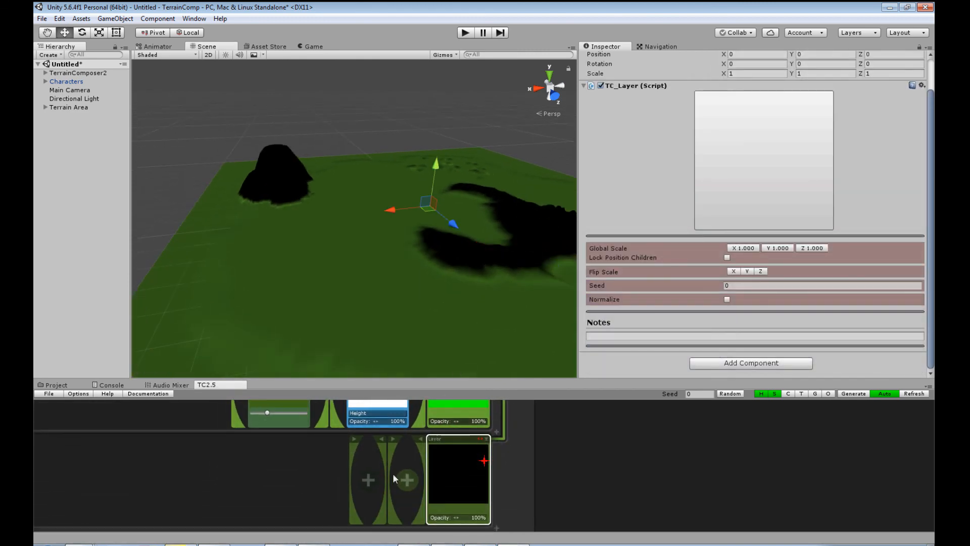
pyautogui.click(369, 482)
pyautogui.moveTo(346, 509)
pyautogui.mouseDown()
pyautogui.moveTo(310, 510)
pyautogui.moveTo(361, 511)
pyautogui.mouseUp()
pyautogui.moveTo(507, 309); pyautogui.dragTo(363, 287, button='middle')
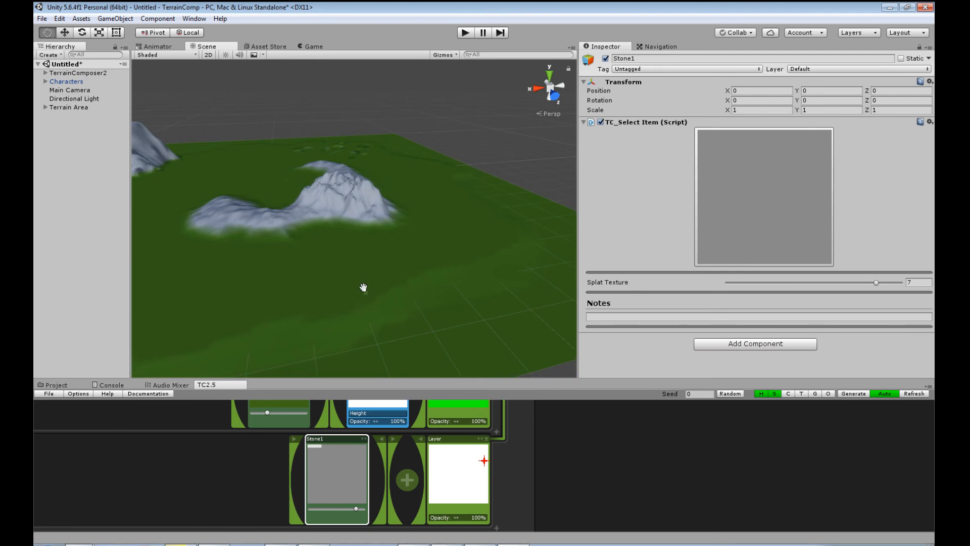
pyautogui.scroll(8, 365, 244)
pyautogui.keyDown('alt'); pyautogui.moveTo(277, 289); pyautogui.dragTo(331, 273); pyautogui.keyUp('alt')
pyautogui.moveTo(331, 273); pyautogui.dragTo(420, 317, button='middle')
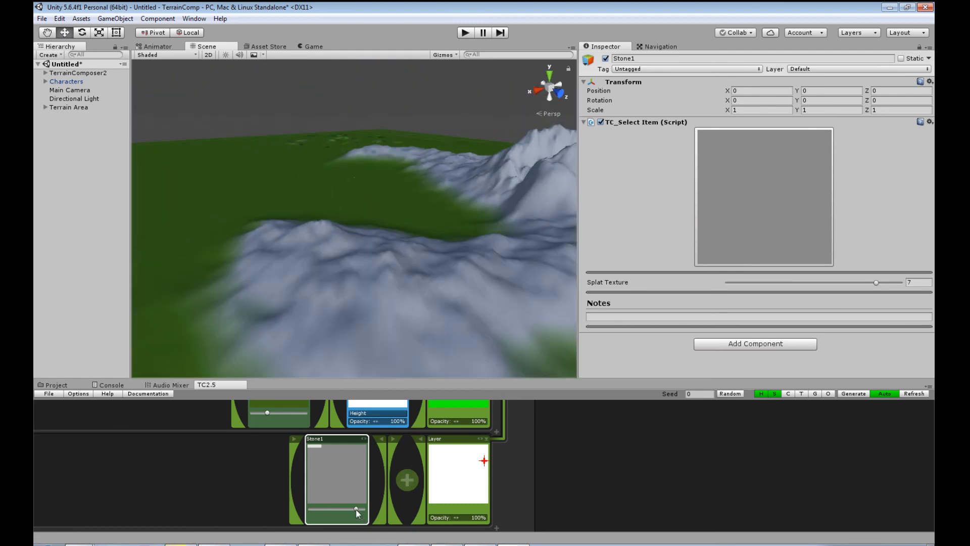
# - Change the new layer's item to Stone2 by setting its splat texture to 8
pyautogui.moveTo(356, 510); pyautogui.dragTo(373, 511)
pyautogui.scroll(-5, 497, 314)
pyautogui.moveTo(308, 276); pyautogui.dragTo(366, 281, button='middle')
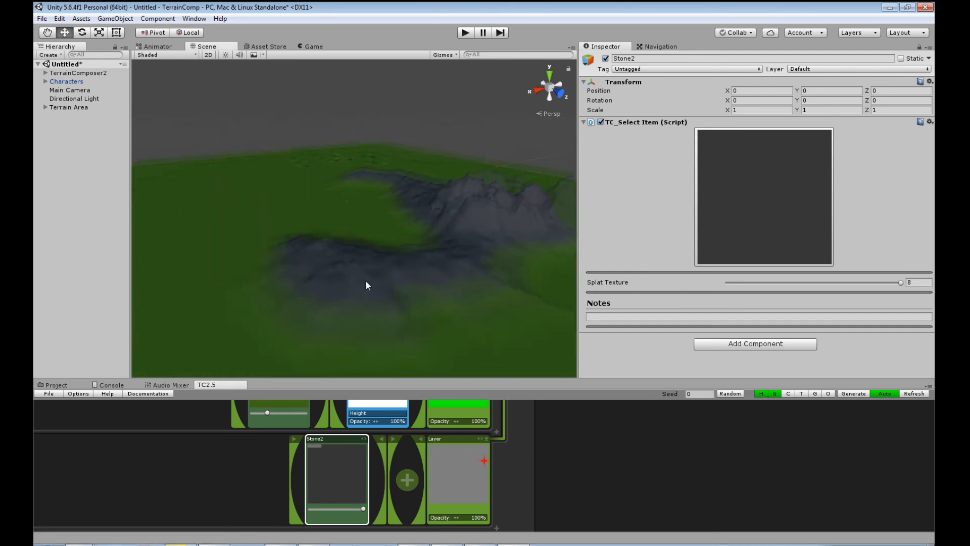
pyautogui.scroll(4, 366, 281)
pyautogui.moveTo(414, 309); pyautogui.dragTo(374, 281, button='middle')
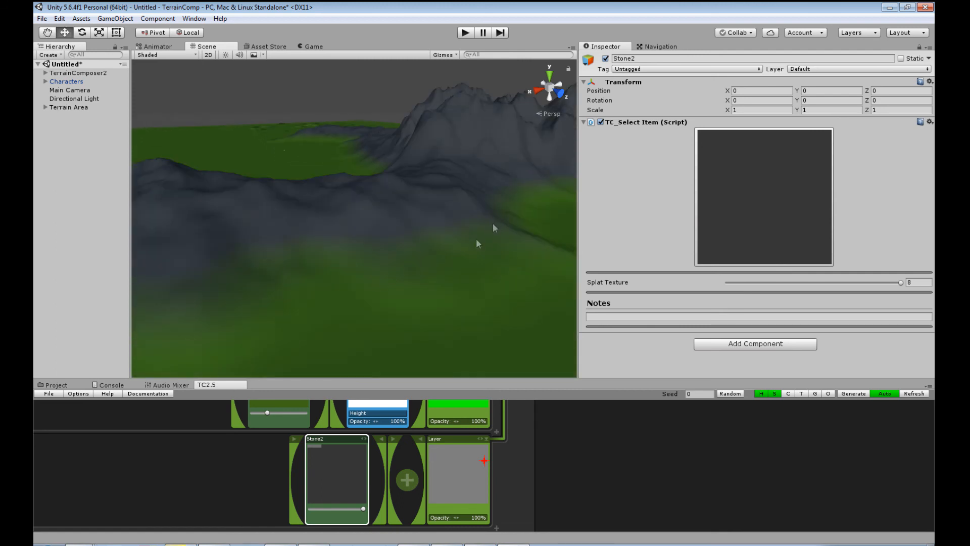
pyautogui.scroll(-6, 426, 288)
pyautogui.moveTo(341, 248); pyautogui.dragTo(458, 287, button='middle')
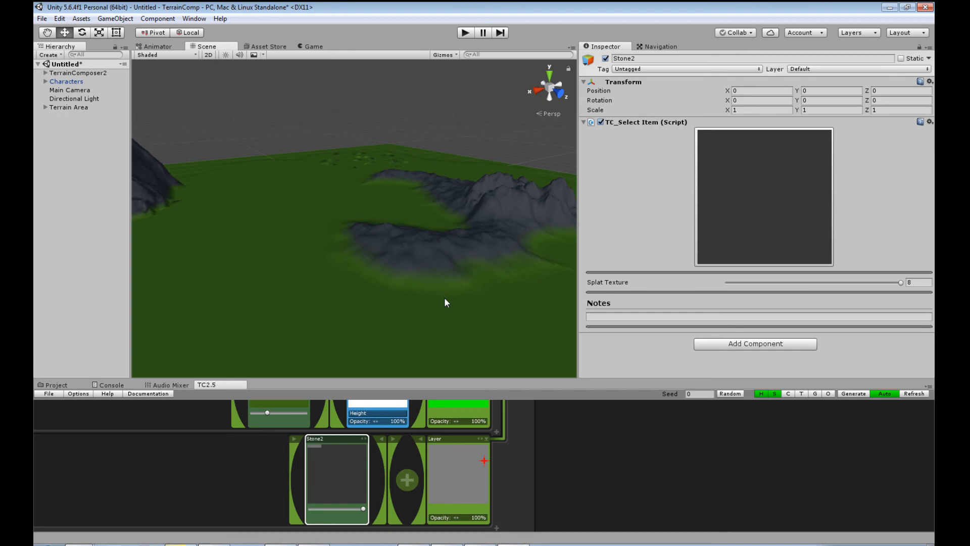
# - Add a mask node to the Stone2 layer, set it to Terrain Height and activate its local height curve
pyautogui.click(407, 480)
pyautogui.click(376, 508)
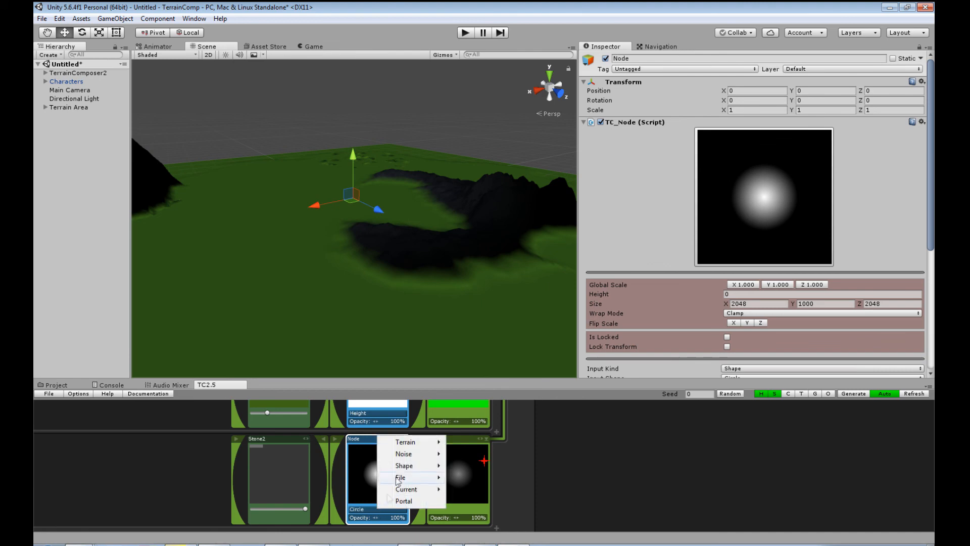
pyautogui.moveTo(411, 440)
pyautogui.click(480, 444)
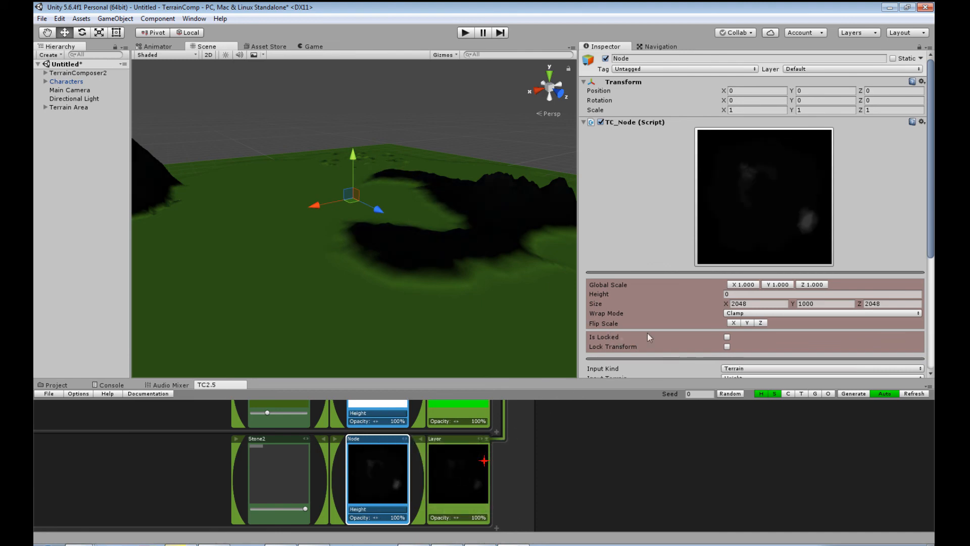
pyautogui.scroll(-3, 620, 335)
pyautogui.click(727, 318)
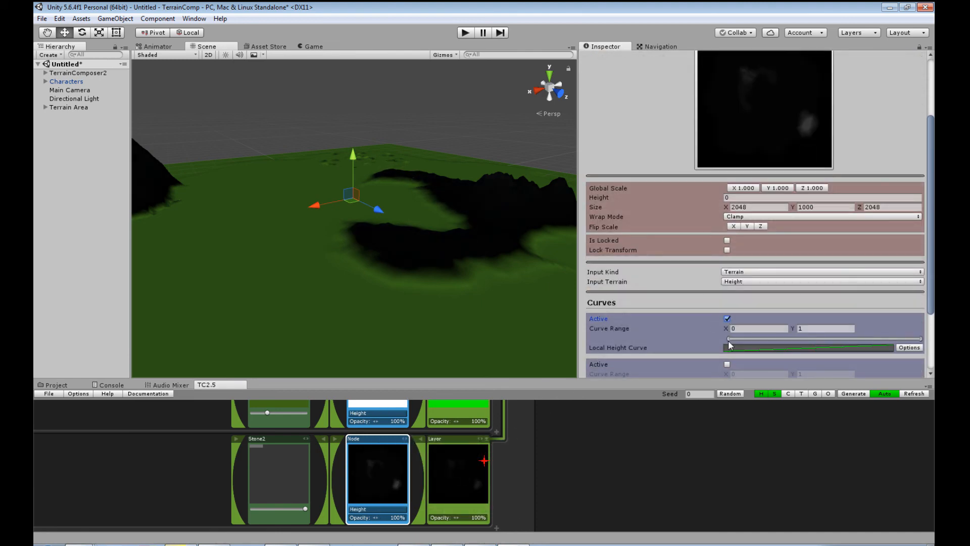
# - Set the Stone2 Height node's local curve range to 0–0.02542397
pyautogui.moveTo(729, 337); pyautogui.dragTo(832, 338)
pyautogui.moveTo(921, 339); pyautogui.dragTo(736, 340)
pyautogui.moveTo(476, 273); pyautogui.dragTo(396, 267, button='middle')
pyautogui.scroll(2, 396, 267)
pyautogui.scroll(5, 397, 272)
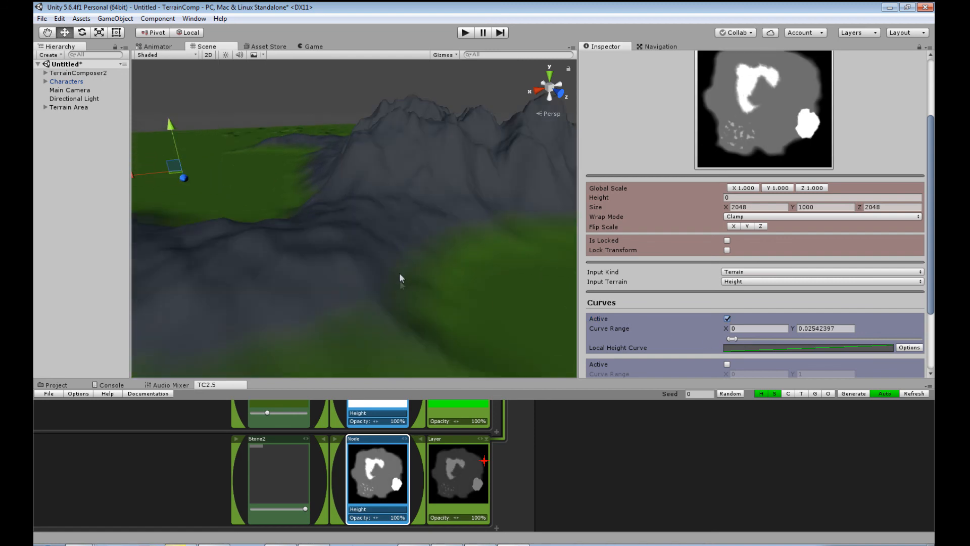
pyautogui.scroll(-6, 394, 293)
pyautogui.moveTo(344, 242); pyautogui.dragTo(465, 236, button='middle')
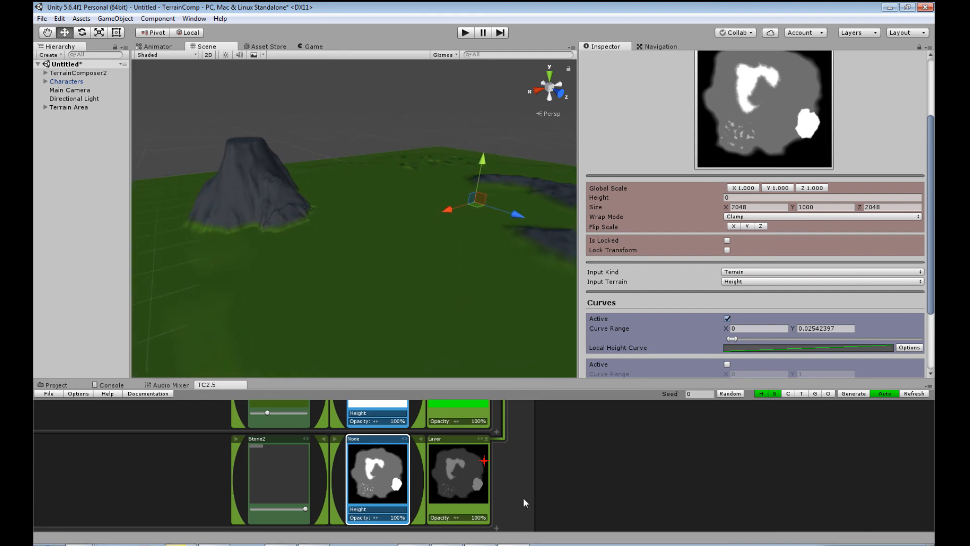
# - Add another layer below the Stone2 layer with a Stone1 item using splat texture 7
pyautogui.moveTo(524, 499); pyautogui.dragTo(506, 443, button='middle')
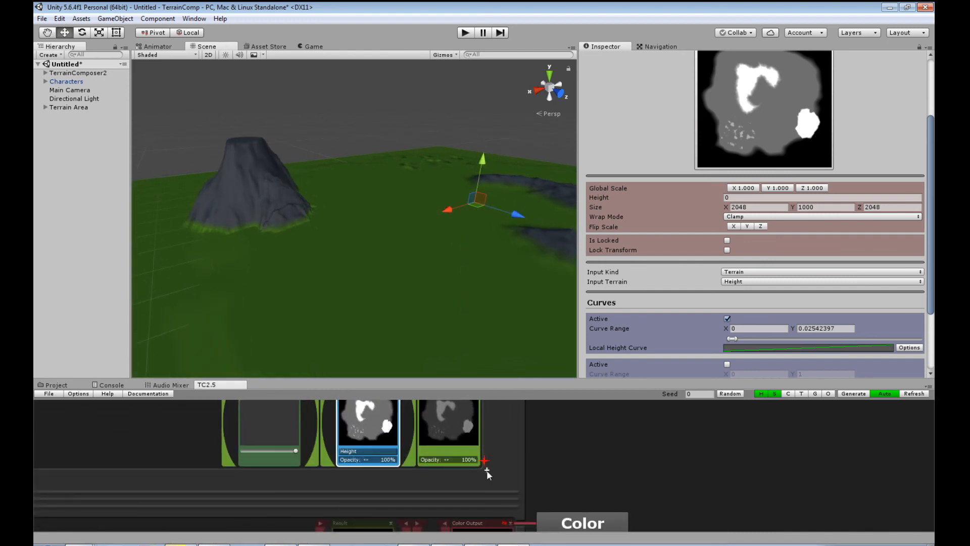
pyautogui.moveTo(334, 262); pyautogui.dragTo(393, 299, button='middle')
pyautogui.scroll(6, 393, 303)
pyautogui.moveTo(436, 347); pyautogui.dragTo(371, 273, button='middle')
pyautogui.scroll(-3, 366, 260)
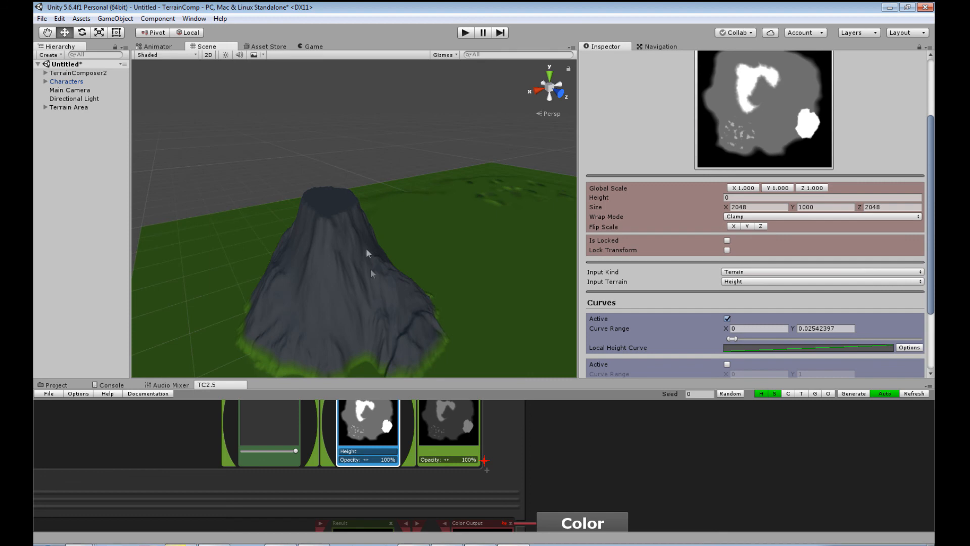
pyautogui.moveTo(406, 311); pyautogui.dragTo(367, 277, button='middle')
pyautogui.click(487, 470)
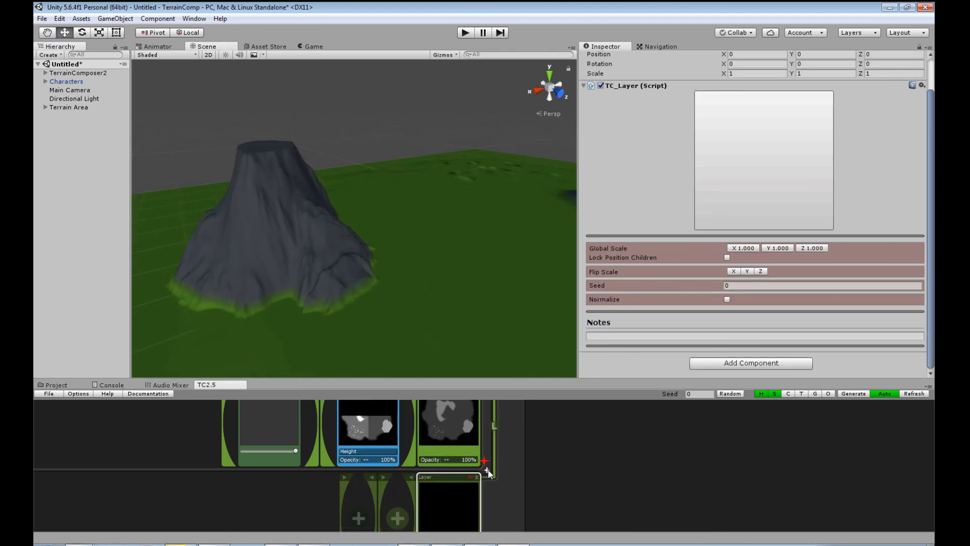
pyautogui.moveTo(507, 457); pyautogui.dragTo(511, 420, button='middle')
pyautogui.moveTo(346, 504); pyautogui.dragTo(356, 505)
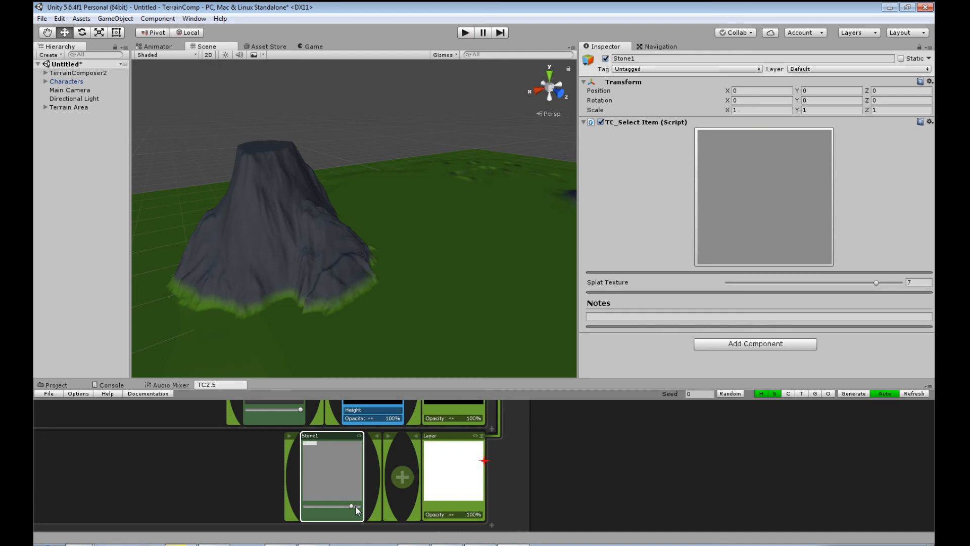
# - Add a mask node to the Stone1 layer and set its input to Terrain Angle
pyautogui.click(402, 477)
pyautogui.rightClick(384, 503)
pyautogui.moveTo(425, 437)
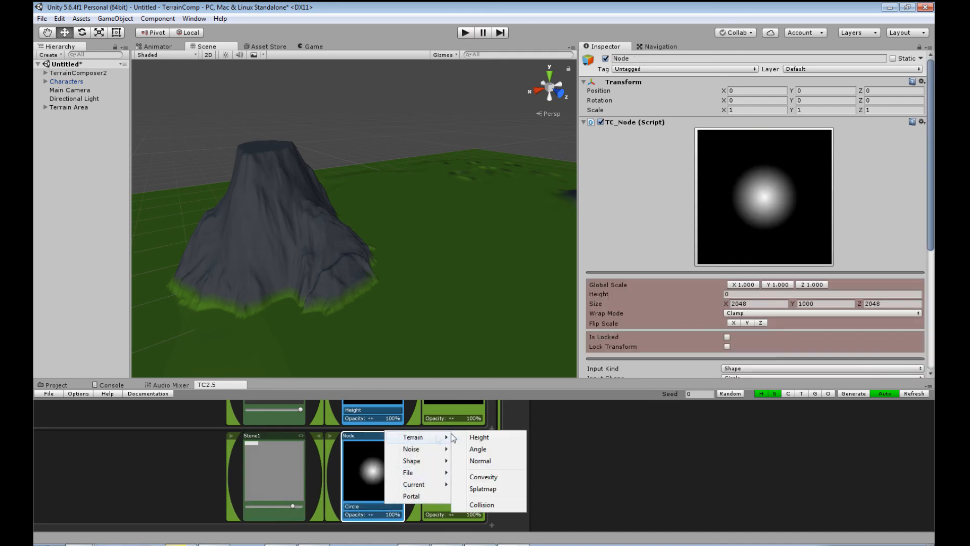
pyautogui.click(467, 449)
pyautogui.moveTo(472, 336); pyautogui.dragTo(238, 278, button='middle')
pyautogui.scroll(5, 358, 255)
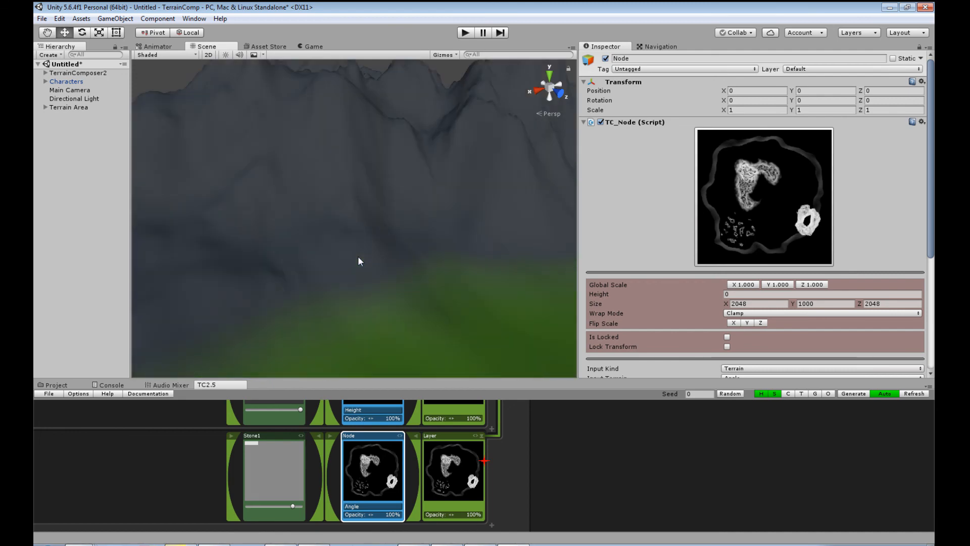
pyautogui.scroll(-3, 404, 293)
pyautogui.scroll(2, 447, 313)
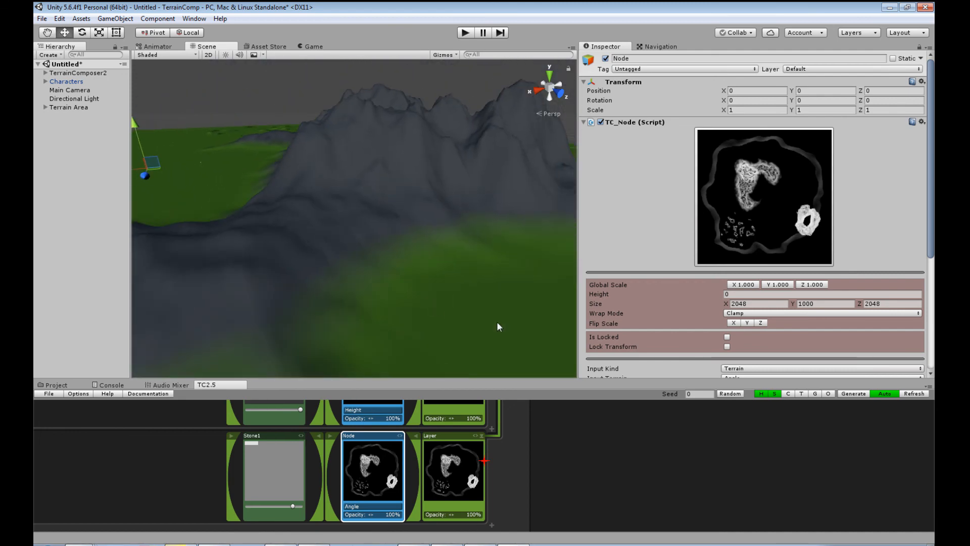
# - Activate the Angle node's local curve and set its range to 12.9661–30.76274
pyautogui.scroll(-5, 743, 333)
pyautogui.click(728, 287)
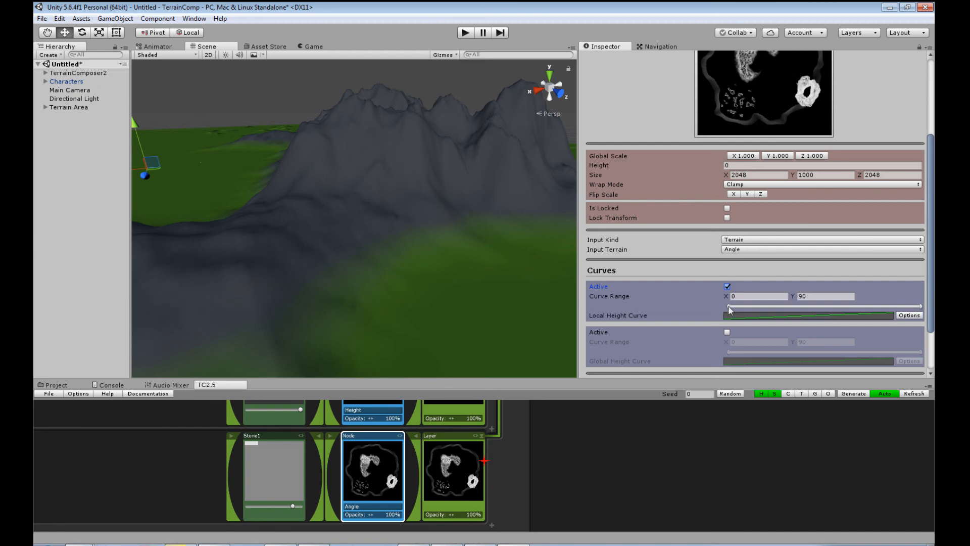
pyautogui.moveTo(741, 306); pyautogui.dragTo(802, 304)
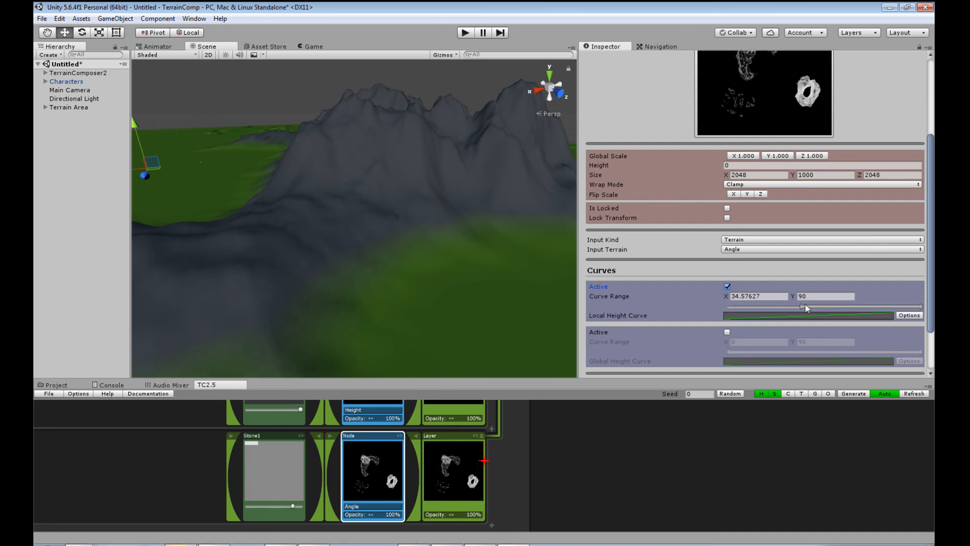
pyautogui.scroll(3, 794, 172)
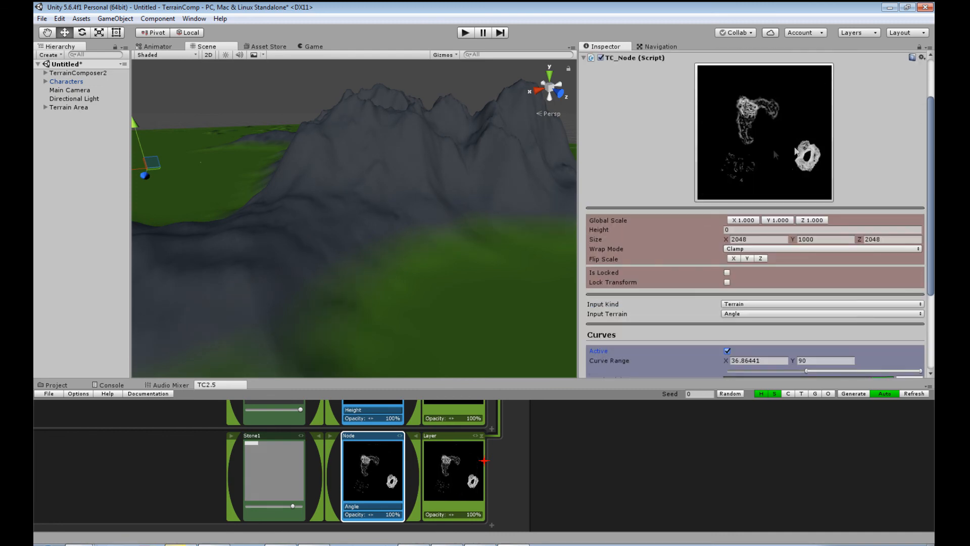
pyautogui.scroll(-2, 525, 275)
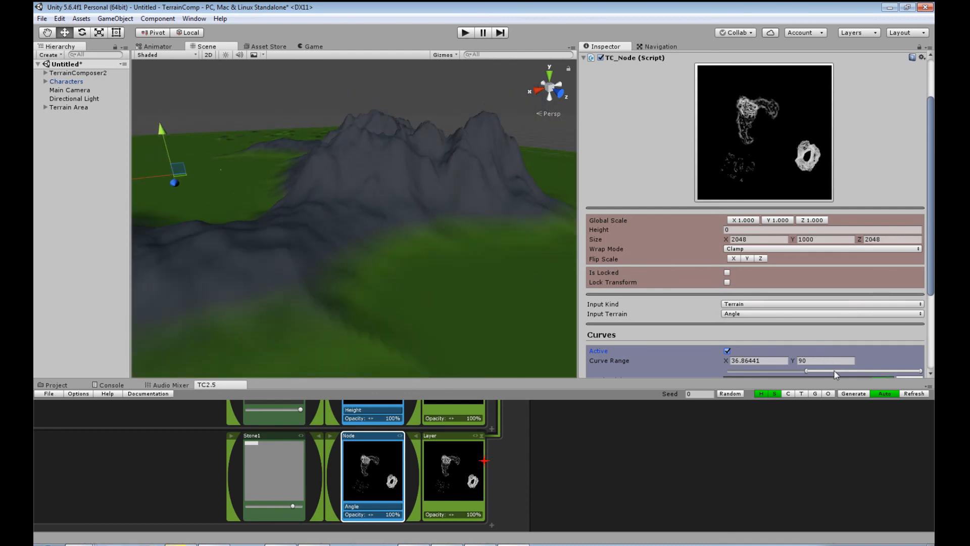
pyautogui.moveTo(848, 374); pyautogui.dragTo(772, 371)
pyautogui.scroll(-3, 349, 306)
pyautogui.moveTo(331, 303); pyautogui.dragTo(566, 339, button='middle')
pyautogui.scroll(8, 394, 314)
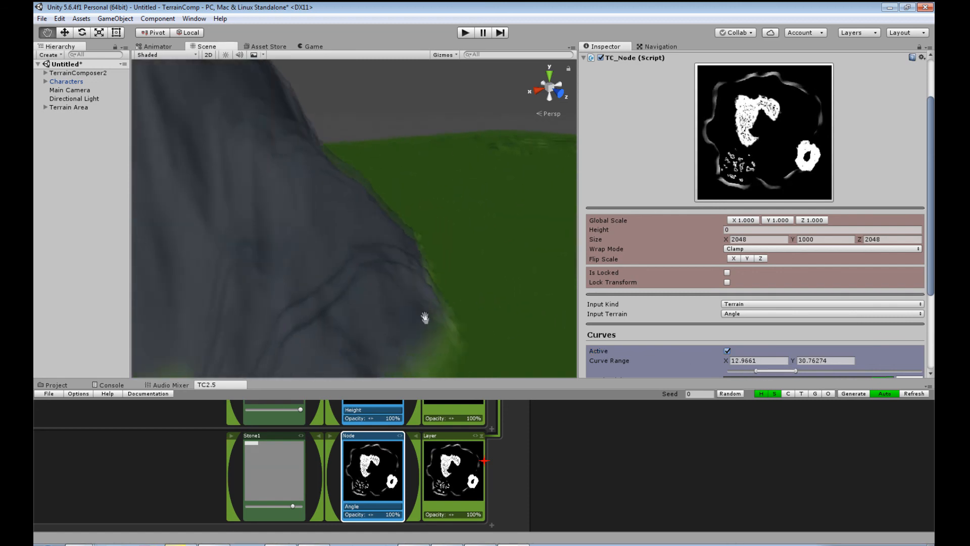
pyautogui.moveTo(433, 291); pyautogui.dragTo(408, 276, button='middle')
pyautogui.scroll(2, 445, 271)
pyautogui.scroll(-5, 294, 255)
# - Move the Stone1 layer above the Stone2 layer in the splat layer stack
pyautogui.scroll(-3, 513, 472)
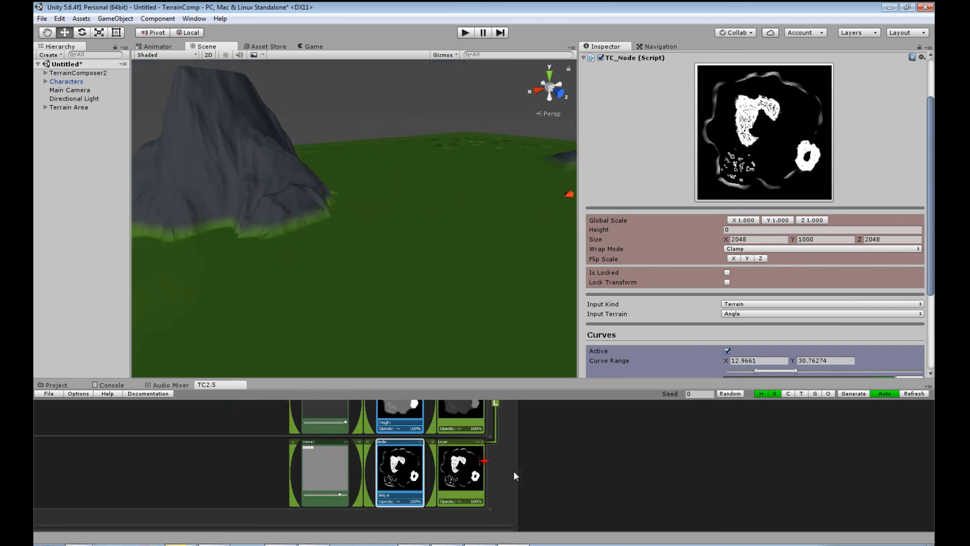
pyautogui.scroll(1, 490, 463)
pyautogui.moveTo(470, 465); pyautogui.dragTo(472, 416)
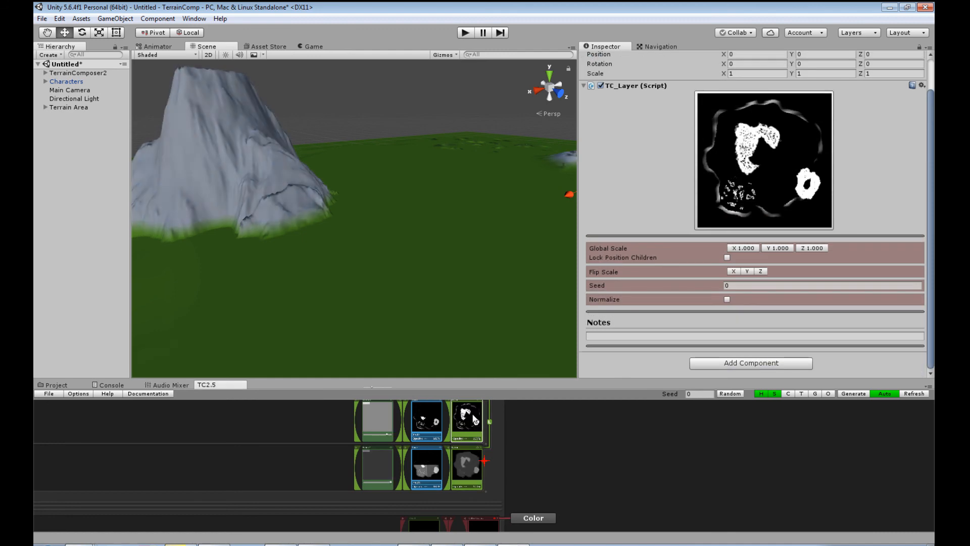
pyautogui.moveTo(521, 435); pyautogui.dragTo(517, 481, button='middle')
# - Examine how the two stone textures blend on the slopes of the volcano and the mountain ridge
pyautogui.moveTo(277, 217); pyautogui.dragTo(349, 290, button='middle')
pyautogui.scroll(3, 344, 286)
pyautogui.moveTo(429, 337); pyautogui.dragTo(278, 266, button='middle')
pyautogui.moveTo(457, 273); pyautogui.dragTo(431, 278, button='middle')
pyautogui.scroll(5, 350, 308)
pyautogui.keyDown('alt'); pyautogui.moveTo(431, 278); pyautogui.dragTo(538, 325); pyautogui.keyUp('alt')
pyautogui.moveTo(539, 326); pyautogui.dragTo(225, 275, button='middle')
pyautogui.scroll(-5, 435, 281)
pyautogui.keyDown('alt'); pyautogui.moveTo(433, 278); pyautogui.dragTo(347, 254); pyautogui.keyUp('alt')
pyautogui.moveTo(422, 297); pyautogui.dragTo(371, 295, button='middle')
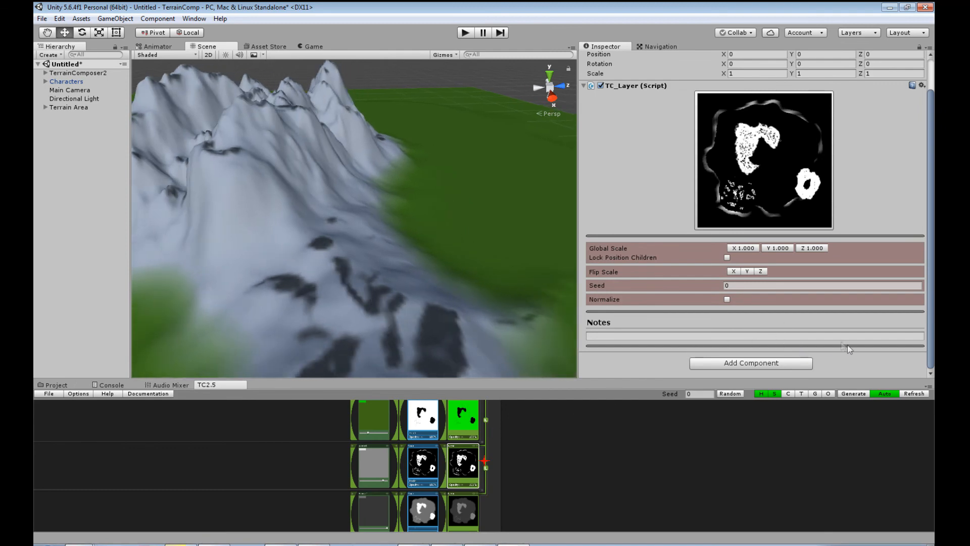
# - Set the Stone1 layer's Angle node local curve range to 60.50847–64.32205
pyautogui.click(416, 463)
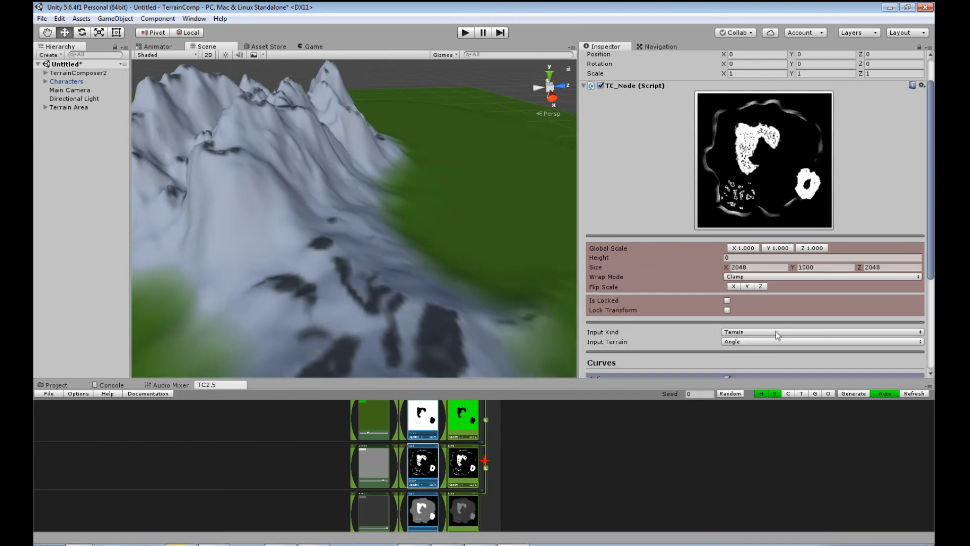
pyautogui.scroll(-4, 775, 331)
pyautogui.moveTo(764, 306); pyautogui.dragTo(861, 305)
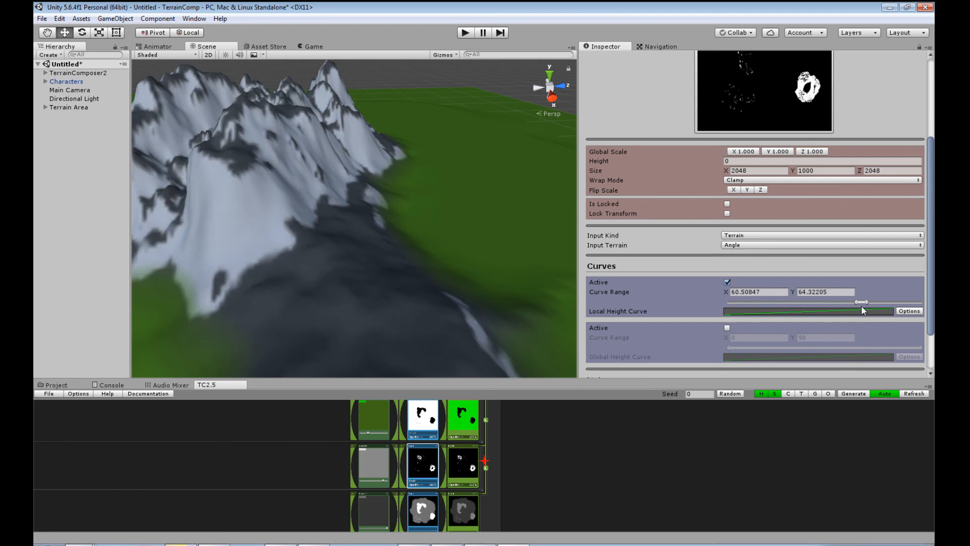
# - Examine the steep-slope stone texturing on the mountain ridge and the volcano from several angles
pyautogui.moveTo(497, 281); pyautogui.dragTo(448, 282, button='right')
pyautogui.moveTo(449, 282); pyautogui.dragTo(394, 236, button='middle')
pyautogui.moveTo(394, 236)
pyautogui.mouseDown(button='right')
pyautogui.moveTo(427, 232)
pyautogui.moveTo(384, 238)
pyautogui.mouseUp(button='right')
pyautogui.moveTo(384, 237); pyautogui.dragTo(541, 258, button='middle')
pyautogui.scroll(-3, 394, 240)
pyautogui.scroll(-4, 431, 256)
pyautogui.moveTo(252, 200); pyautogui.dragTo(556, 307, button='middle')
pyautogui.scroll(8, 421, 278)
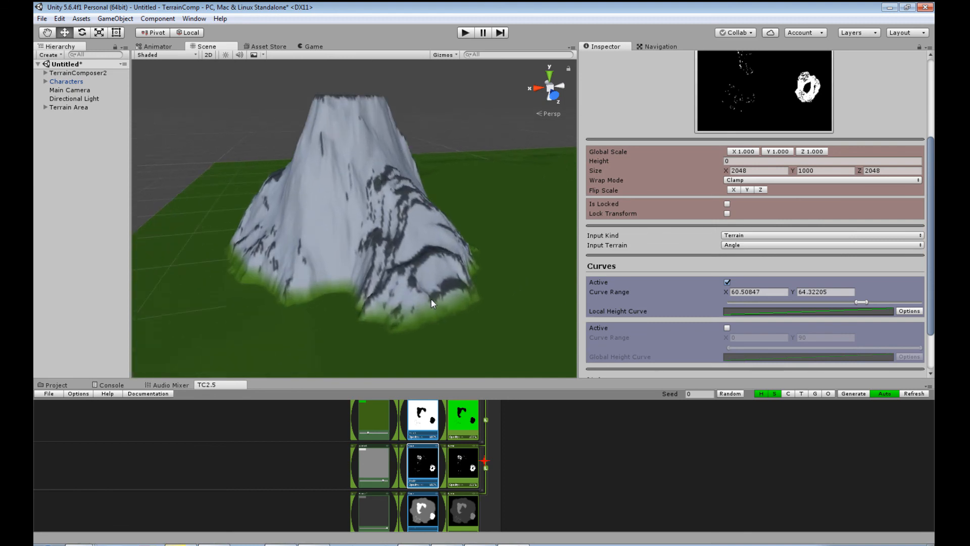
pyautogui.moveTo(450, 310); pyautogui.dragTo(277, 206, button='middle')
pyautogui.moveTo(414, 292); pyautogui.dragTo(561, 279, button='right')
pyautogui.moveTo(453, 277); pyautogui.dragTo(368, 298, button='right')
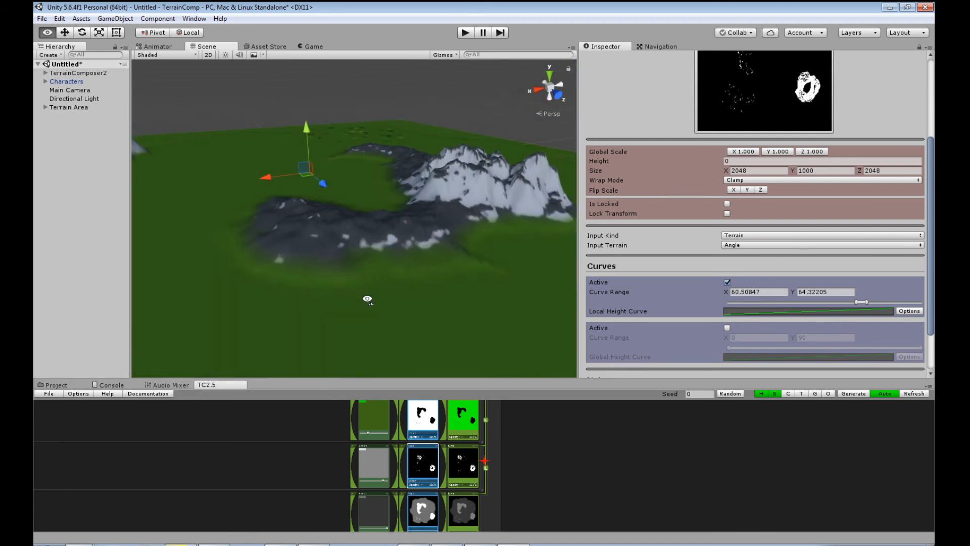
# - Swap the stone textures, assigning Stone2 to the angle-masked layer and Stone1 to the height-masked layer
pyautogui.click(386, 485)
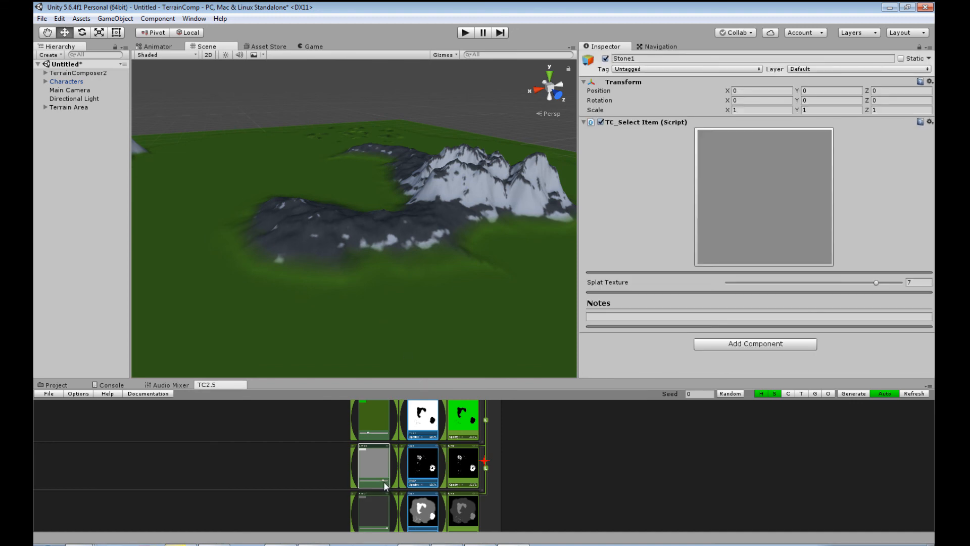
pyautogui.click(390, 530)
pyautogui.click(388, 530)
pyautogui.keyDown('alt'); pyautogui.moveTo(450, 373); pyautogui.dragTo(75, 287); pyautogui.keyUp('alt')
pyautogui.keyDown('alt'); pyautogui.moveTo(361, 253); pyautogui.dragTo(448, 227); pyautogui.keyUp('alt')
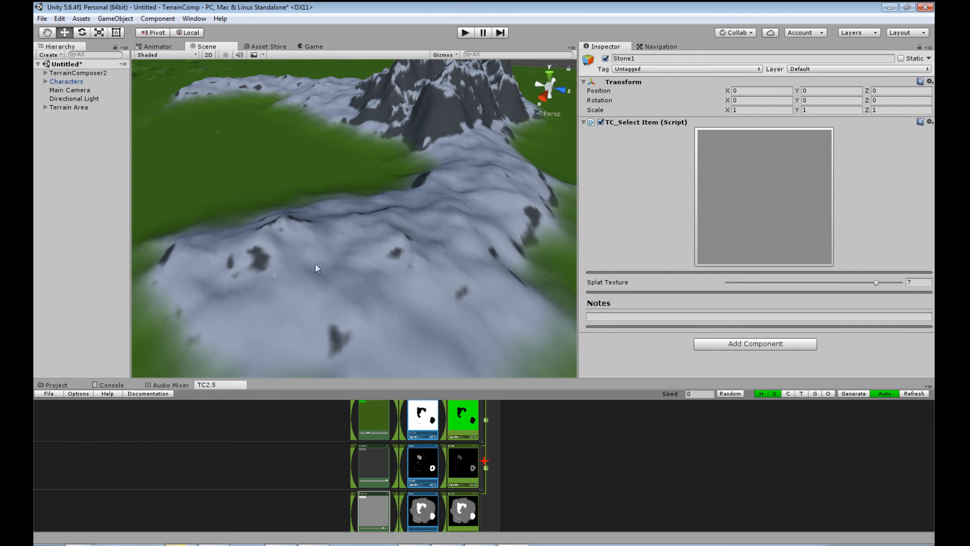
# - Try shifting the Stone1 layer's Height node local curve range to 0.01412429–0.03954827, then bring its lower limit back to 0
pyautogui.keyDown('alt'); pyautogui.moveTo(418, 251); pyautogui.dragTo(515, 203); pyautogui.keyUp('alt')
pyautogui.moveTo(515, 204); pyautogui.dragTo(274, 235, button='right')
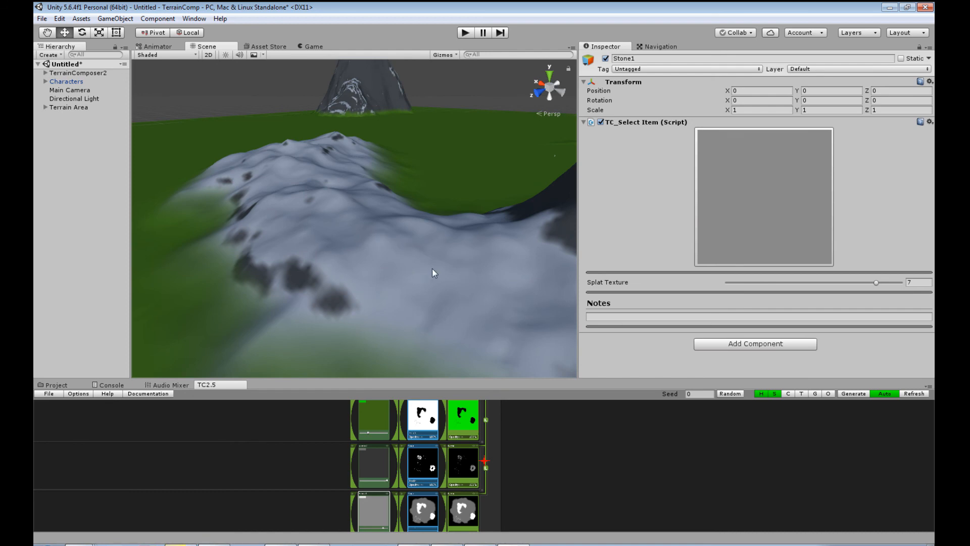
pyautogui.moveTo(383, 254); pyautogui.dragTo(475, 416, button='right')
pyautogui.click(419, 515)
pyautogui.scroll(-2, 480, 455)
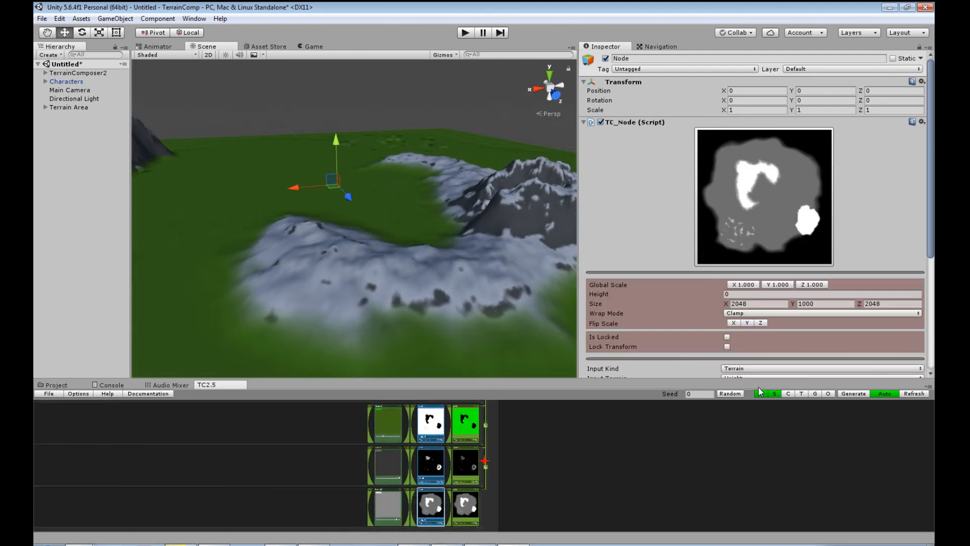
pyautogui.scroll(-4, 761, 350)
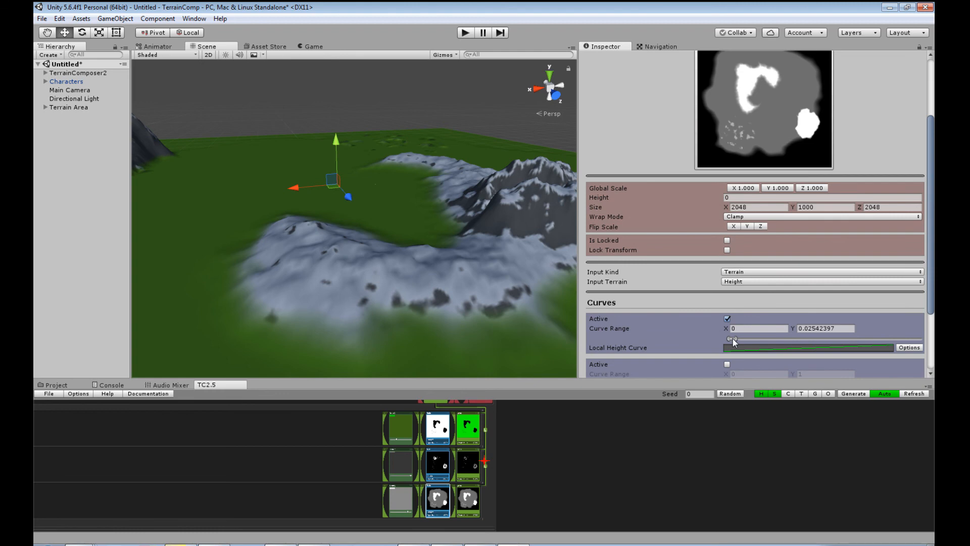
pyautogui.moveTo(732, 338); pyautogui.dragTo(735, 338)
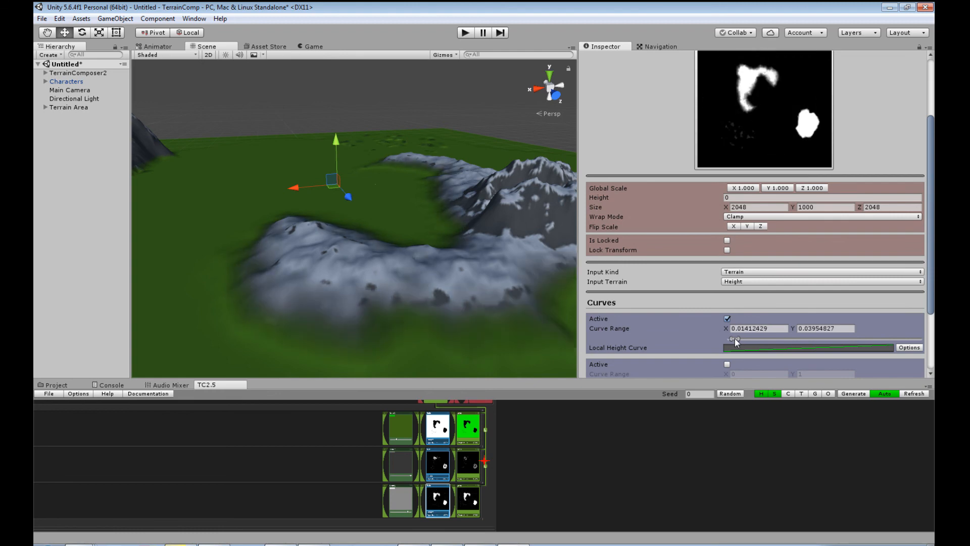
pyautogui.moveTo(735, 339); pyautogui.dragTo(732, 338)
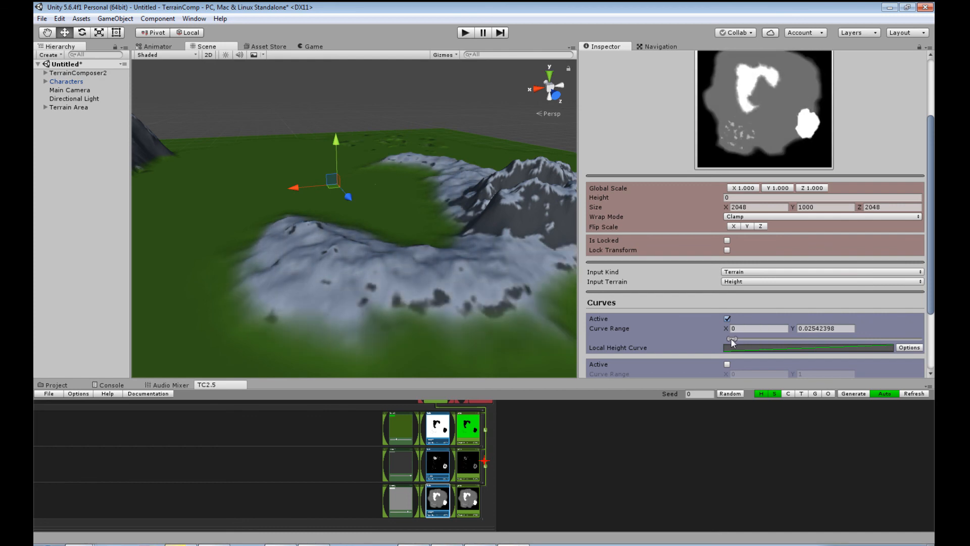
# - Try raising the Stone1 layer's Height node local curve range to 0.04237288–0.06779686 and inspect the terrain
pyautogui.moveTo(473, 312); pyautogui.dragTo(477, 223, button='middle')
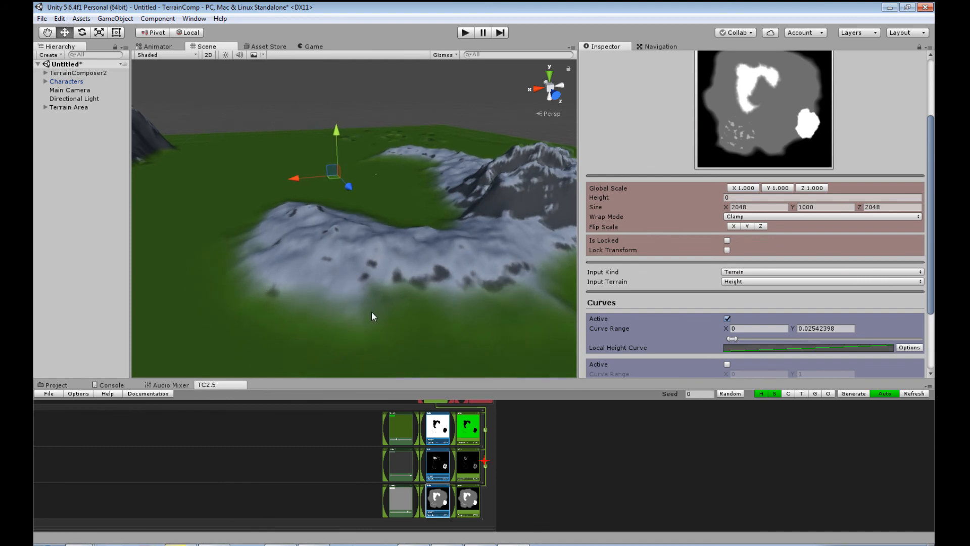
pyautogui.scroll(3, 373, 312)
pyautogui.moveTo(432, 330); pyautogui.dragTo(396, 253, button='middle')
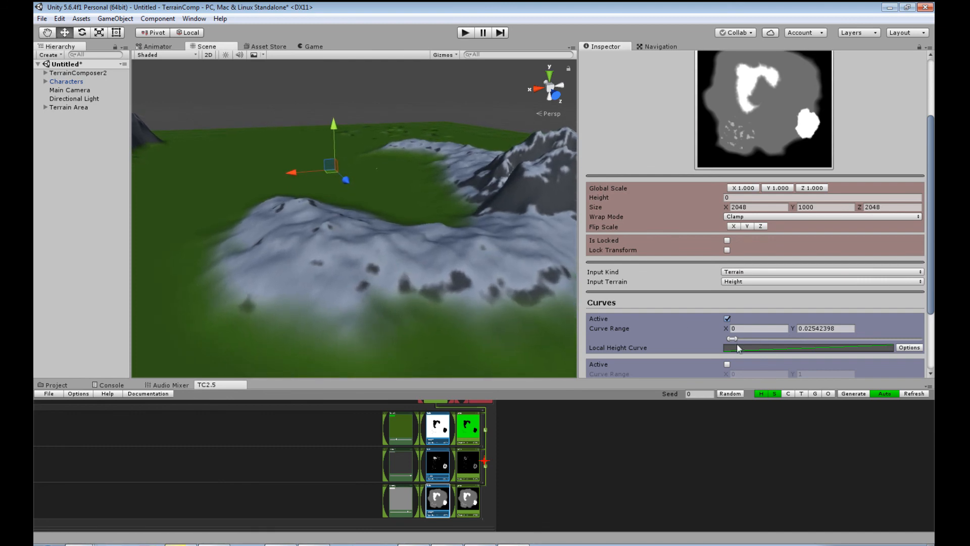
pyautogui.moveTo(733, 338); pyautogui.dragTo(742, 339)
pyautogui.moveTo(421, 272); pyautogui.dragTo(338, 265, button='right')
pyautogui.scroll(3, 689, 326)
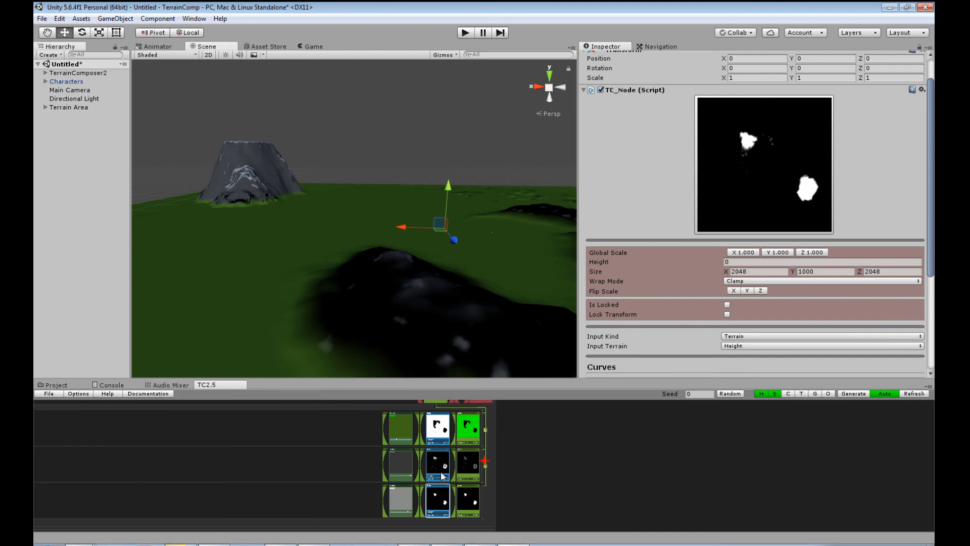
# - Set the Stone1 layer's Height node local curve range to 0–0.008474823
pyautogui.click(407, 505)
pyautogui.click(440, 503)
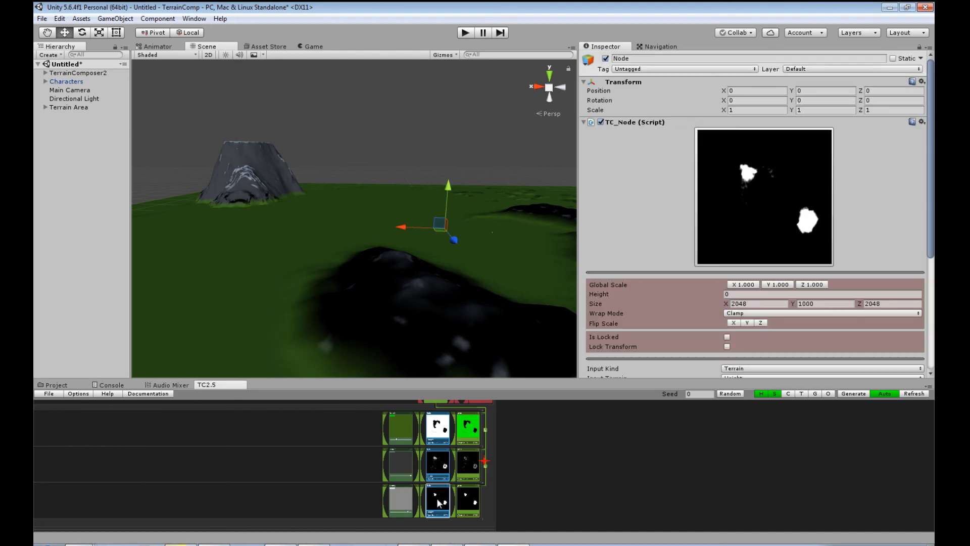
pyautogui.scroll(-5, 657, 349)
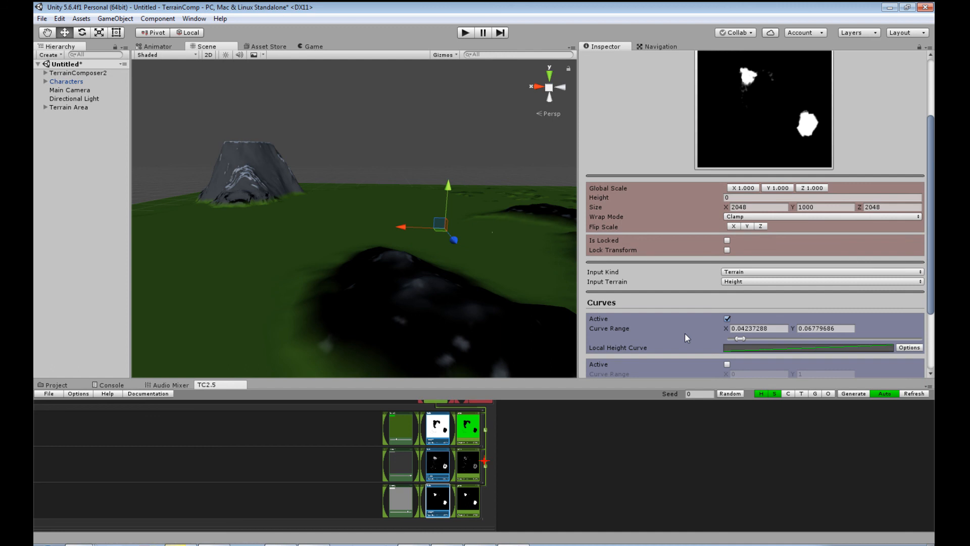
pyautogui.moveTo(742, 338); pyautogui.dragTo(733, 338)
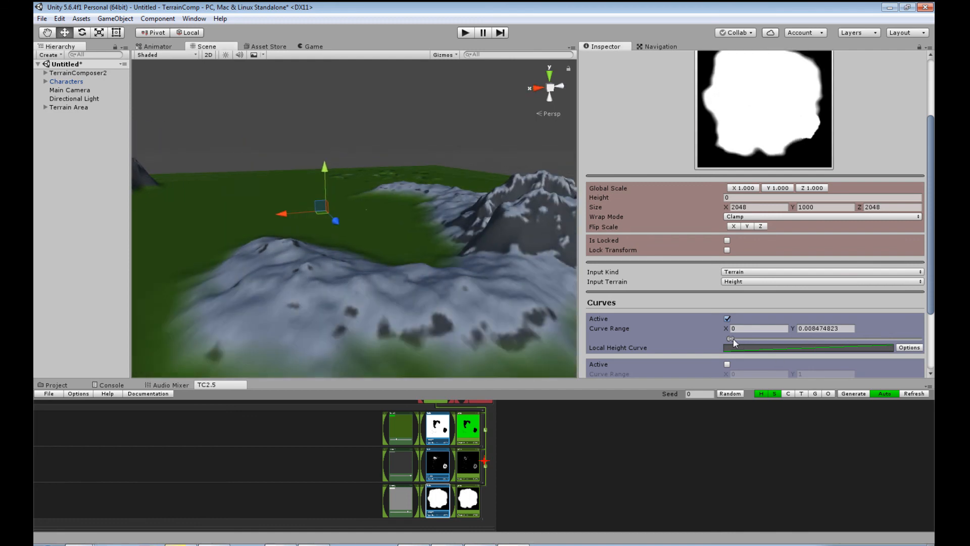
# - Set the Stone2 layer's Angle node local curve range to 67.88136–68.13562 and inspect the slopes and low hills
pyautogui.click(441, 468)
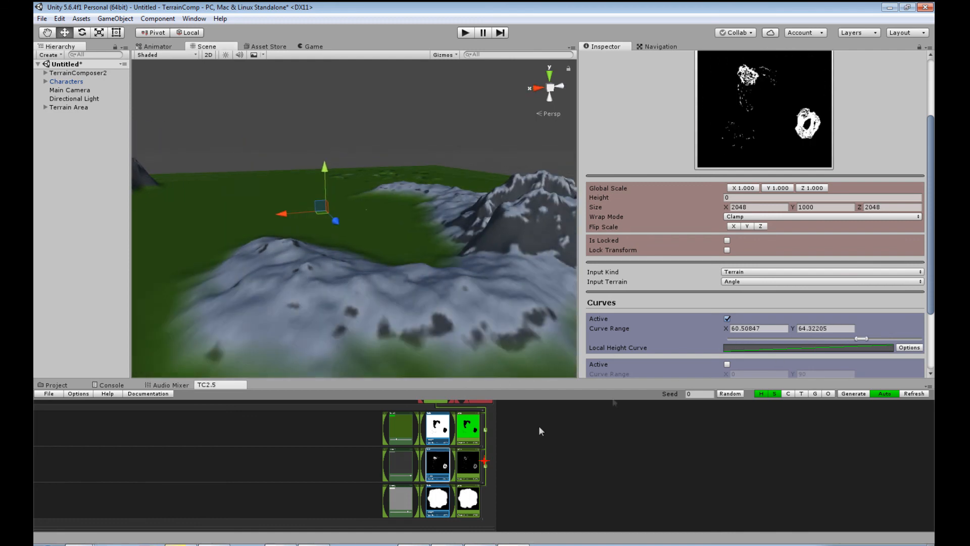
pyautogui.moveTo(860, 340); pyautogui.dragTo(874, 340)
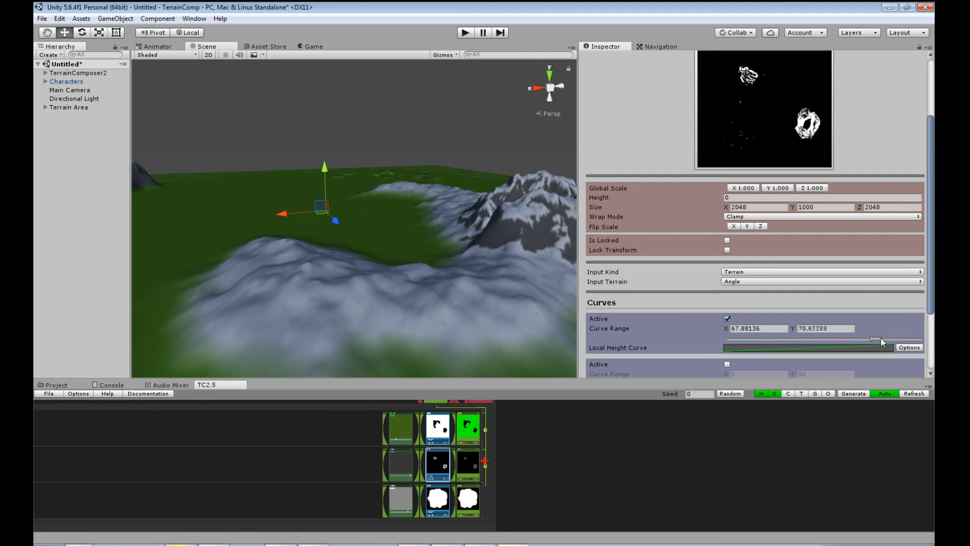
pyautogui.moveTo(878, 338); pyautogui.dragTo(877, 339)
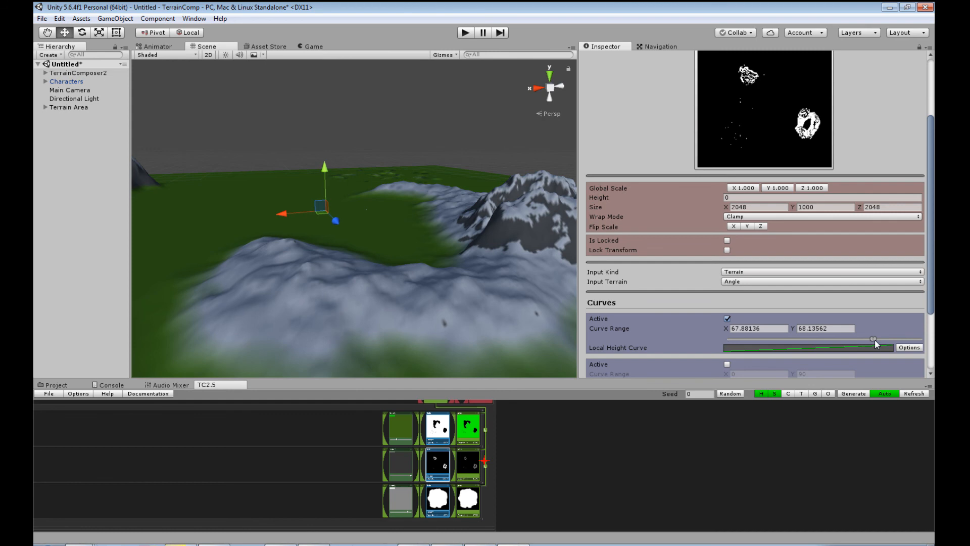
pyautogui.moveTo(470, 291); pyautogui.dragTo(426, 233, button='right')
pyautogui.moveTo(401, 241); pyautogui.dragTo(215, 267, button='right')
pyautogui.moveTo(355, 222); pyautogui.dragTo(344, 254, button='right')
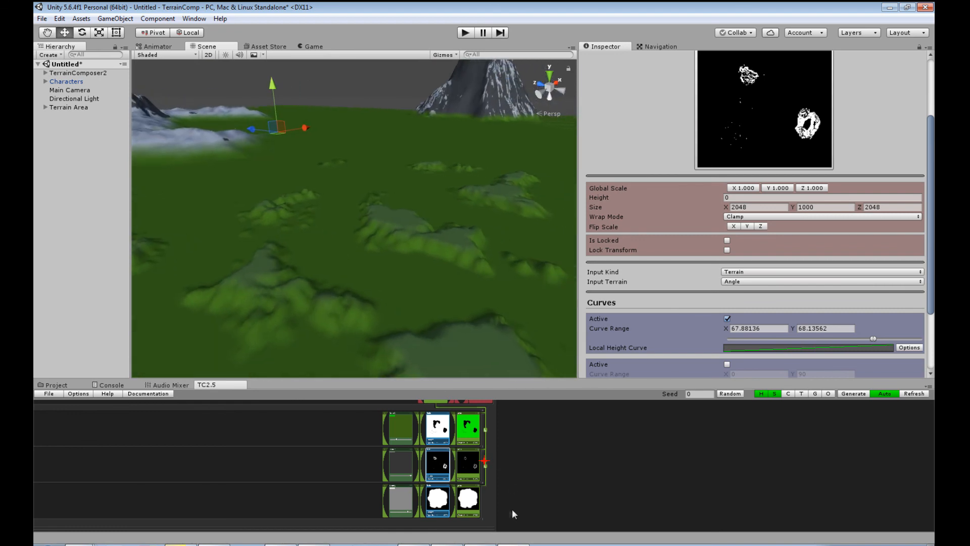
# - Add a new splat layer below the Stone1 layer and give it a mask node with Terrain Height input
pyautogui.scroll(3, 471, 453)
pyautogui.click(469, 451)
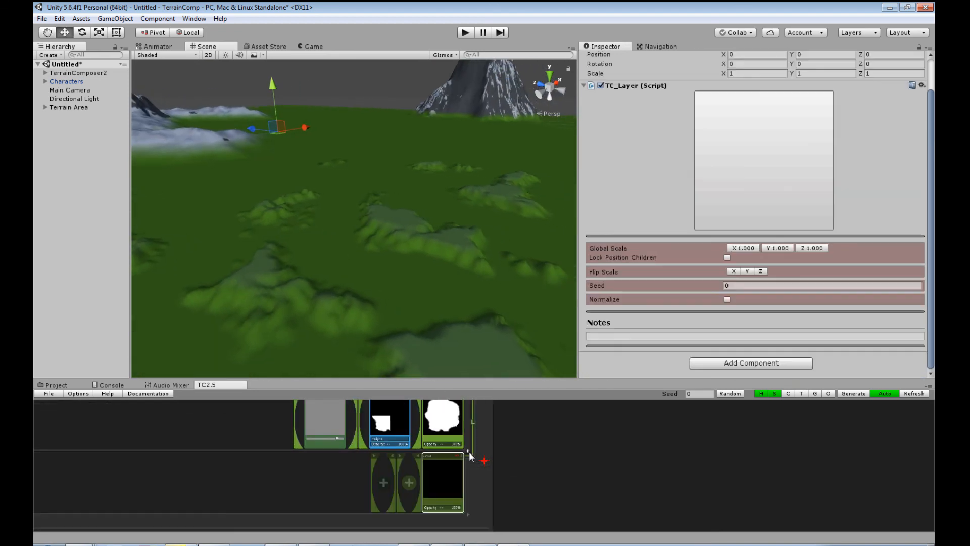
pyautogui.moveTo(516, 341); pyautogui.dragTo(374, 322, button='right')
pyautogui.click(409, 484)
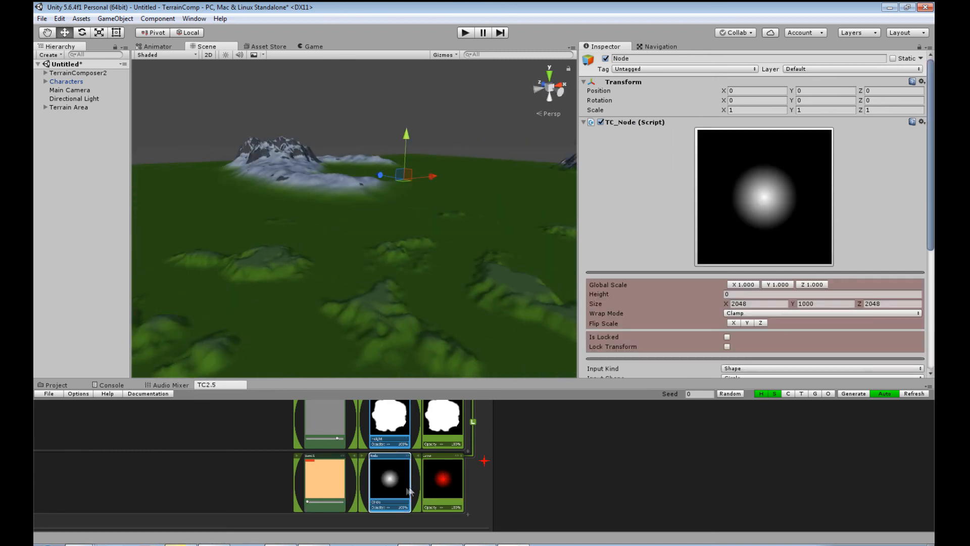
pyautogui.rightClick(394, 505)
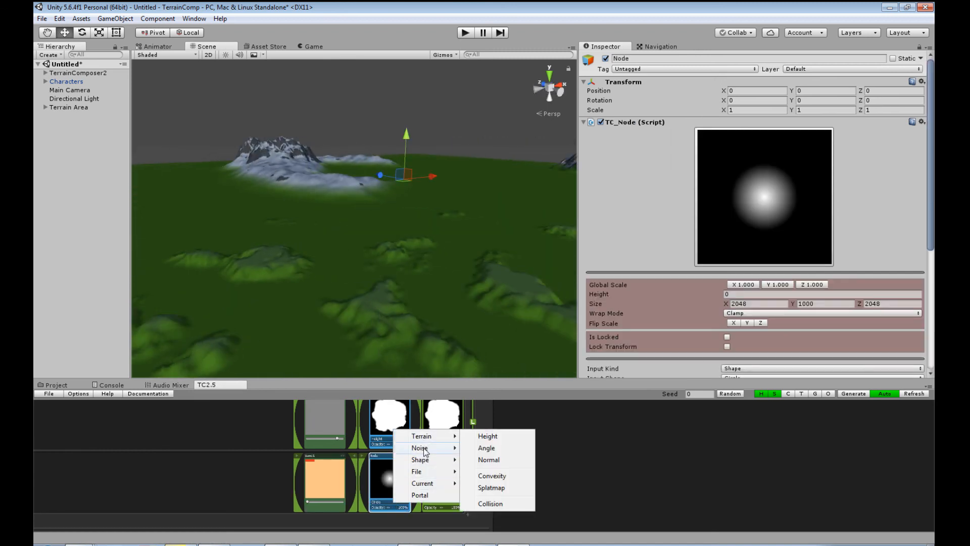
pyautogui.moveTo(430, 445)
pyautogui.click(507, 440)
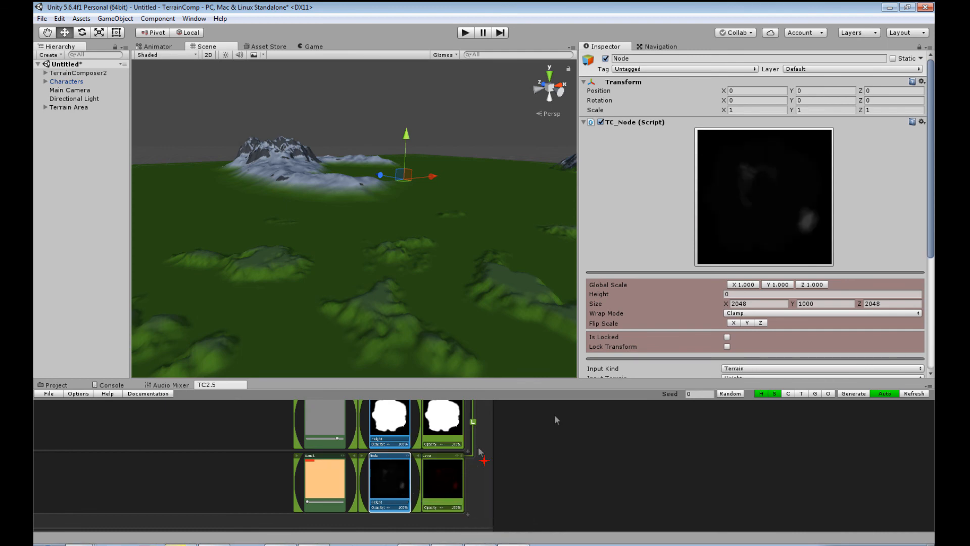
# - Activate the new node's local height curve, invert it, and set its range to 0–0.01129951
pyautogui.scroll(-5, 766, 333)
pyautogui.click(727, 286)
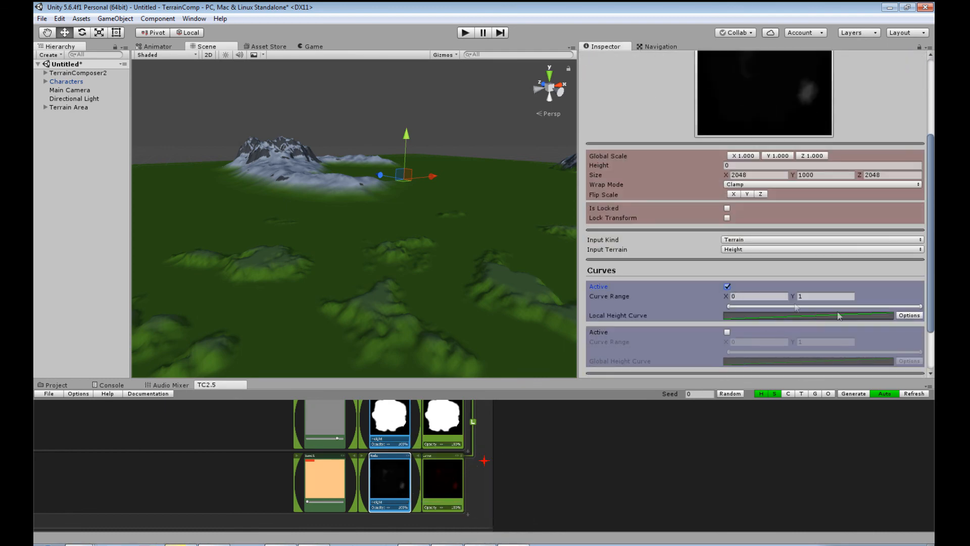
pyautogui.click(908, 316)
pyautogui.click(876, 323)
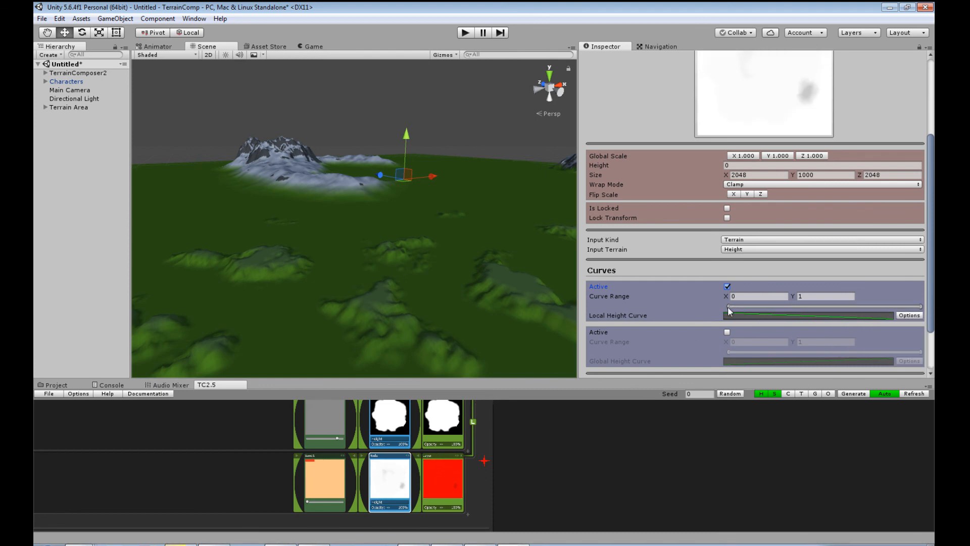
pyautogui.moveTo(917, 310); pyautogui.dragTo(913, 310)
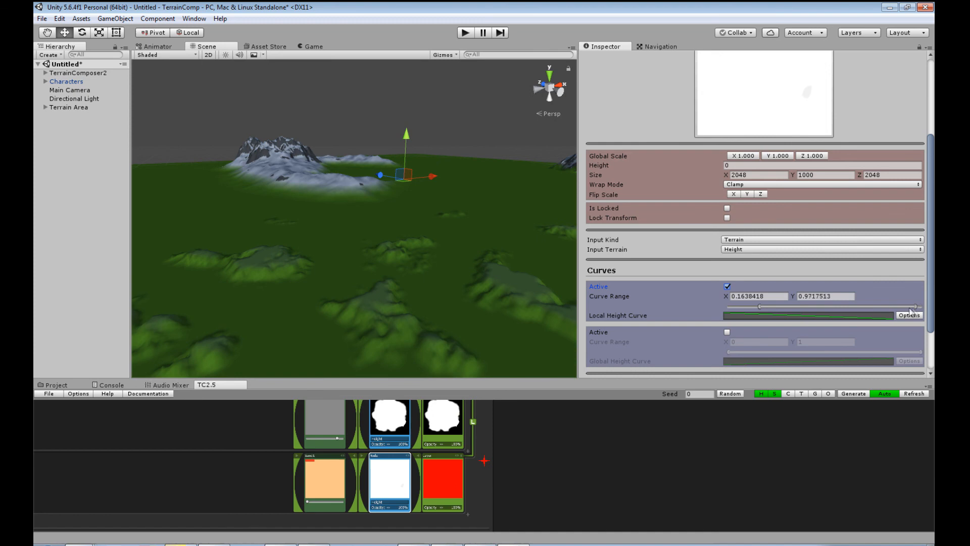
pyautogui.moveTo(767, 312); pyautogui.dragTo(735, 306)
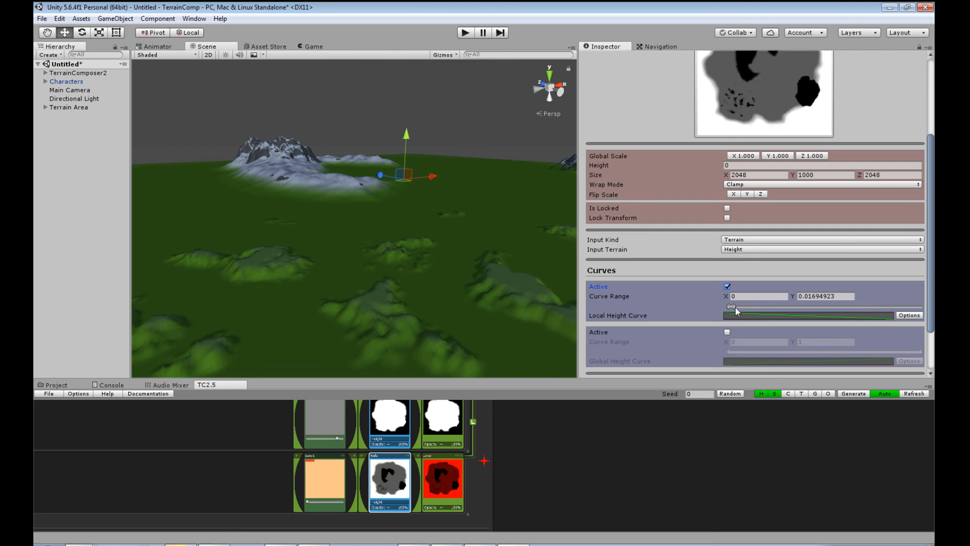
# - Move the sand-coloured layer to the start of the splat layers, above the grass layer, and inspect the shoreline
pyautogui.scroll(-12, 431, 240)
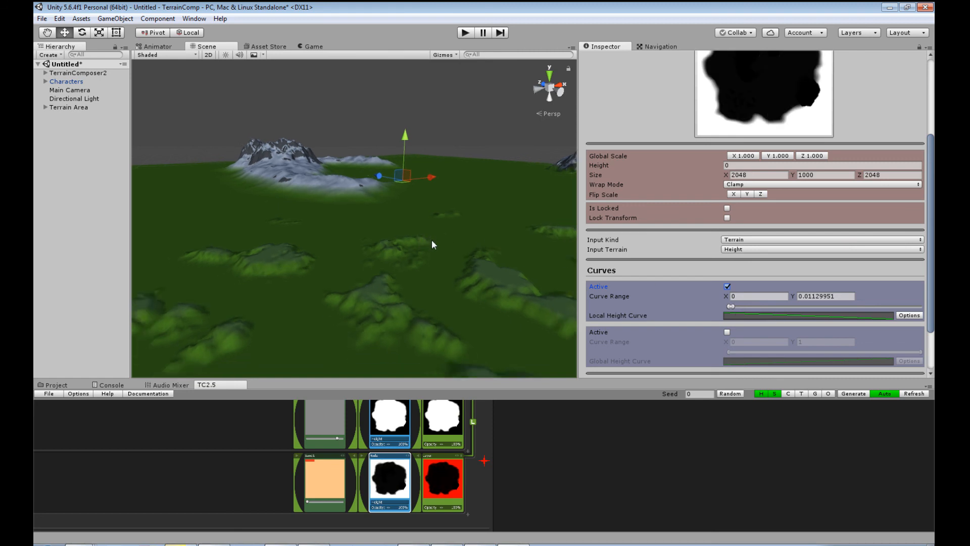
pyautogui.scroll(-5, 495, 380)
pyautogui.scroll(-3, 495, 380)
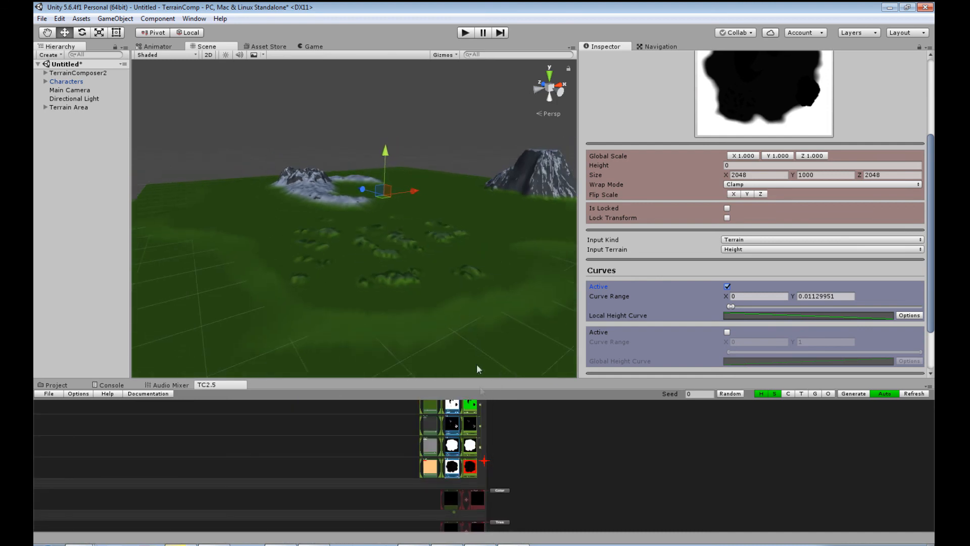
pyautogui.moveTo(483, 427); pyautogui.dragTo(479, 457, button='middle')
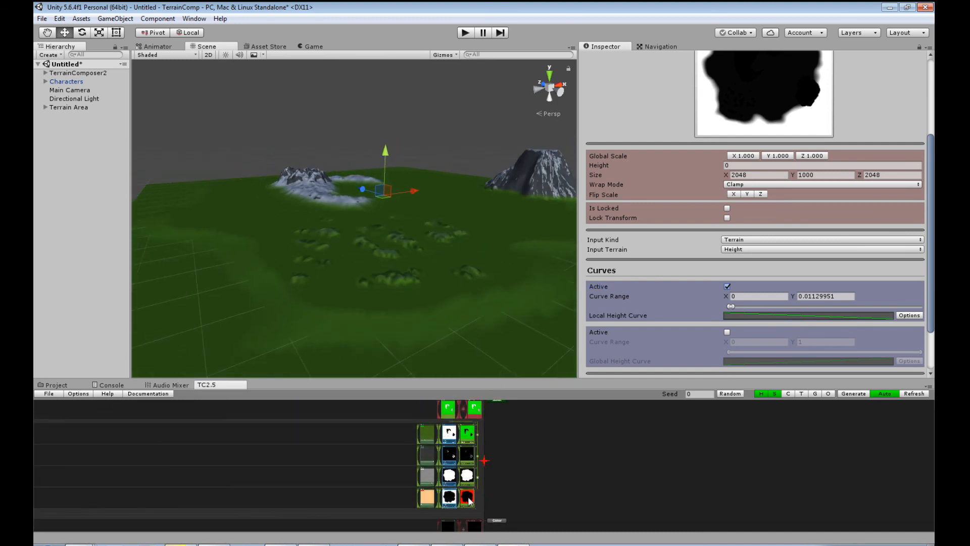
pyautogui.click(468, 496)
pyautogui.moveTo(468, 496); pyautogui.dragTo(467, 430)
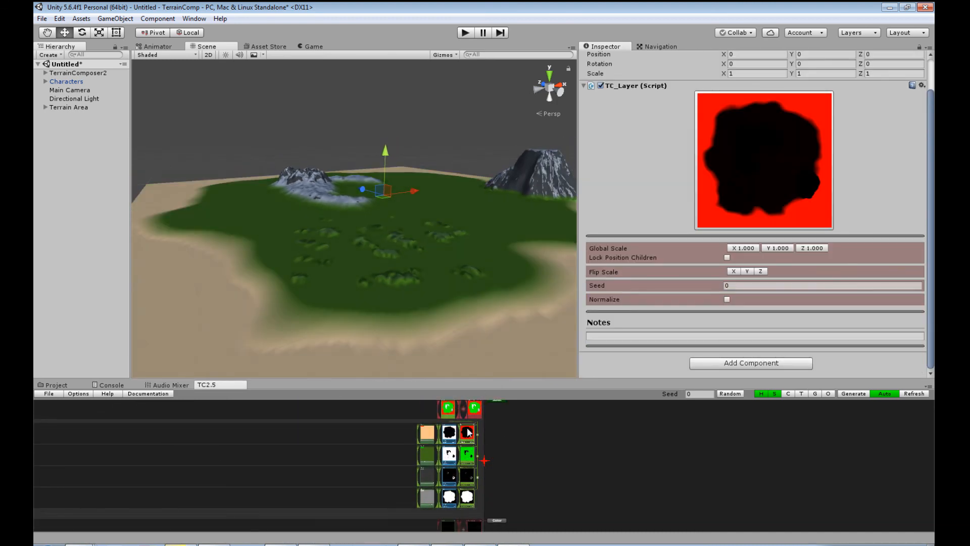
pyautogui.keyDown('alt'); pyautogui.moveTo(466, 319); pyautogui.dragTo(387, 263); pyautogui.keyUp('alt')
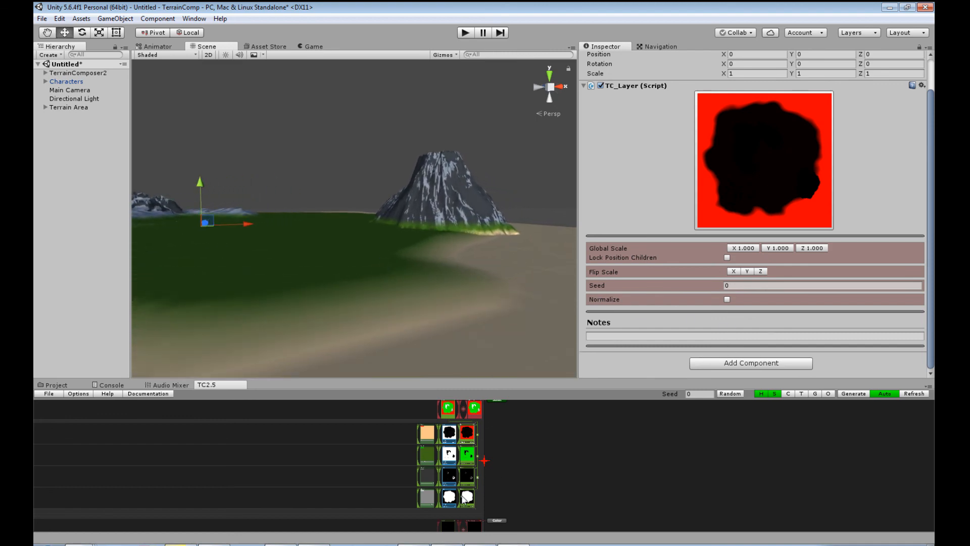
# - Set the sand layer's Height node local curve range to 0–0.008474655 and inspect the island and its hills
pyautogui.click(449, 433)
pyautogui.scroll(-5, 748, 332)
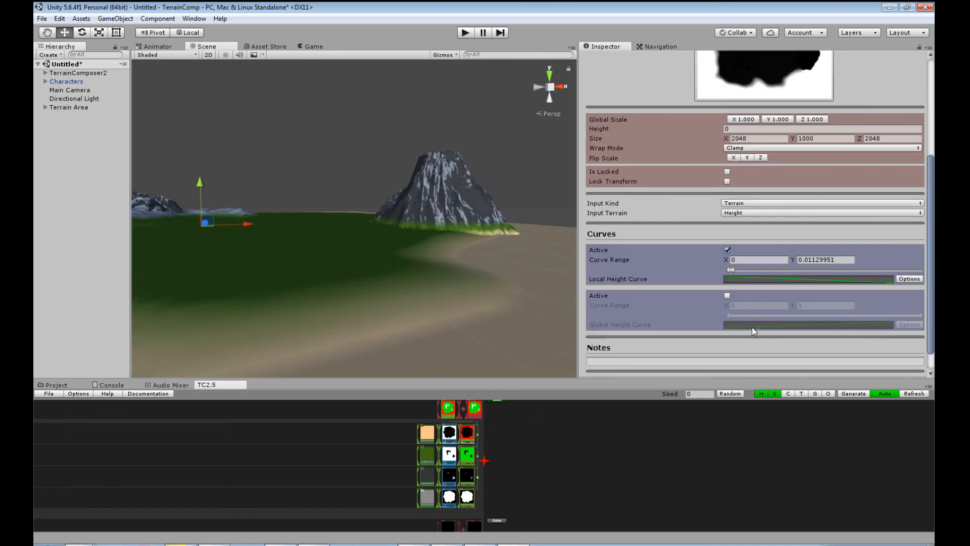
pyautogui.moveTo(733, 273); pyautogui.dragTo(733, 269)
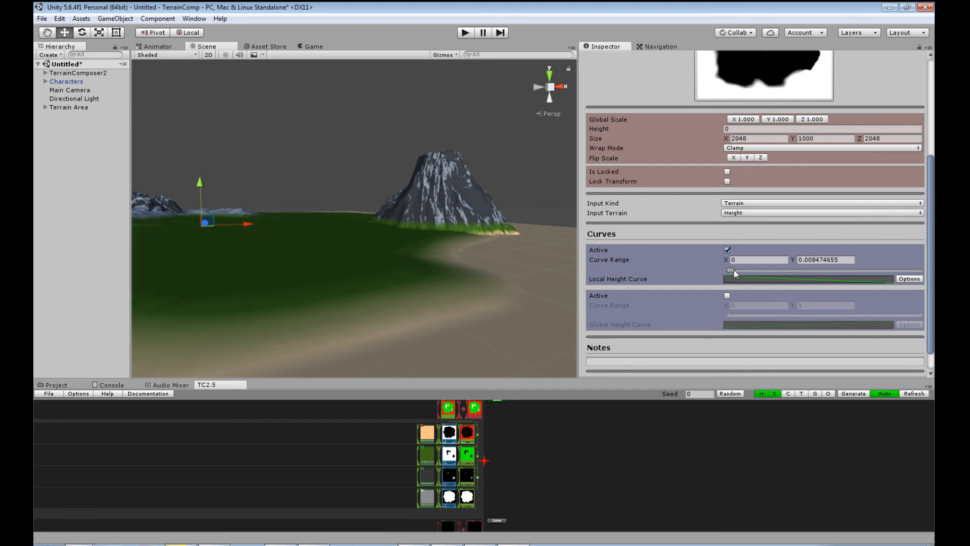
pyautogui.keyDown('alt'); pyautogui.moveTo(392, 329); pyautogui.dragTo(326, 284); pyautogui.keyUp('alt')
pyautogui.moveTo(326, 284); pyautogui.dragTo(306, 317, button='right')
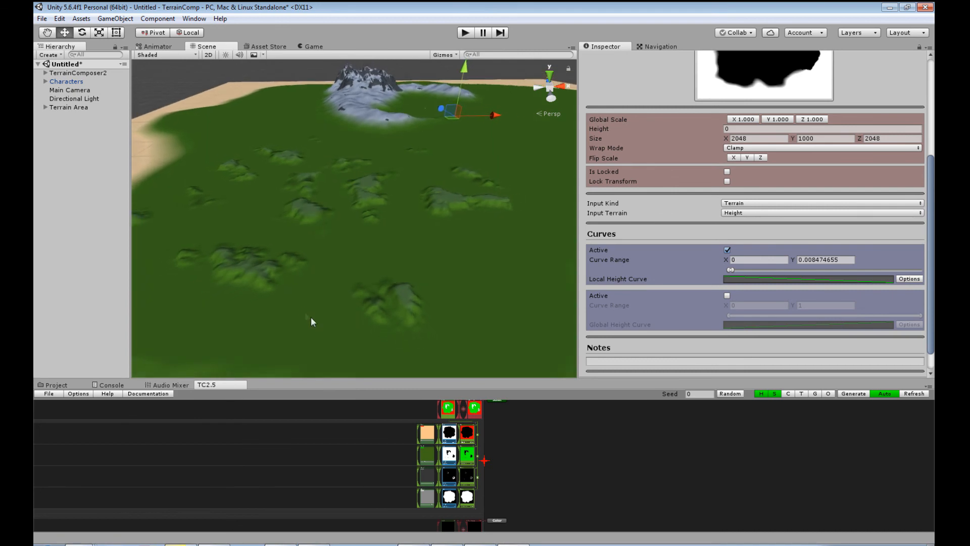
# - Enlarge the node graph area and duplicate the height-masked Stone1 layer
pyautogui.click(427, 498)
pyautogui.click(470, 494)
pyautogui.scroll(5, 478, 485)
pyautogui.moveTo(553, 480); pyautogui.dragTo(548, 437)
pyautogui.moveTo(503, 378); pyautogui.dragTo(499, 271)
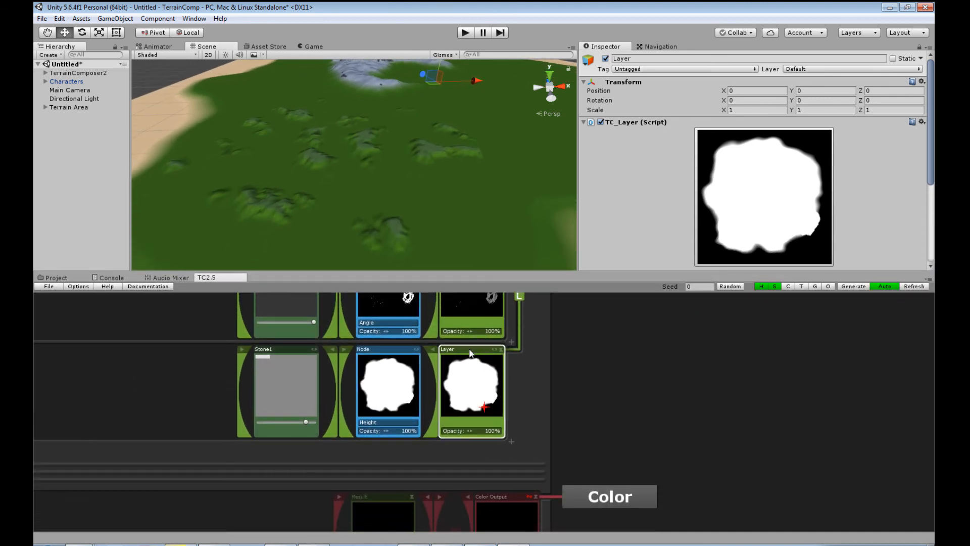
pyautogui.hotkey('ctrl', 'd')
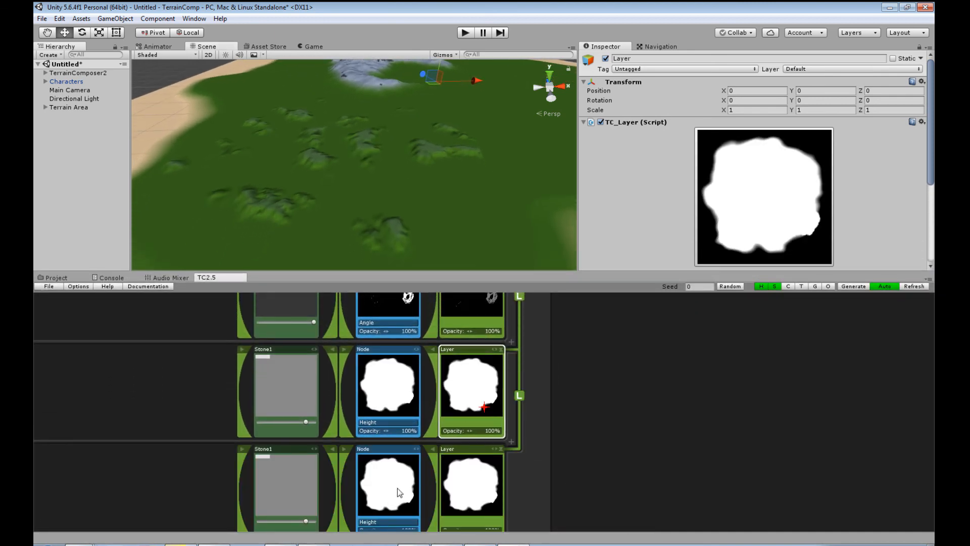
# - Add a Circle mask node beside the Height node of the duplicated Stone1 layer
pyautogui.moveTo(399, 497); pyautogui.dragTo(391, 468, button='middle')
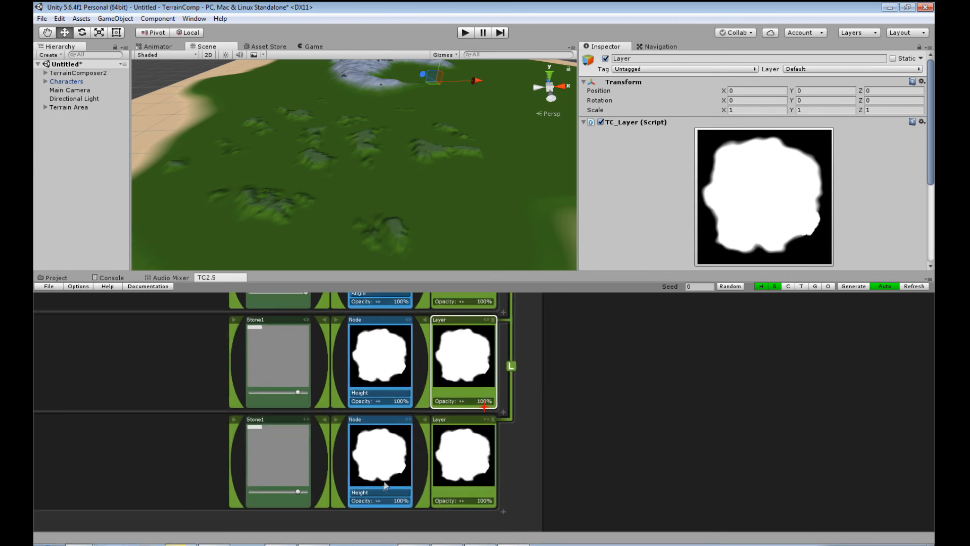
pyautogui.rightClick(373, 495)
pyautogui.click(414, 476)
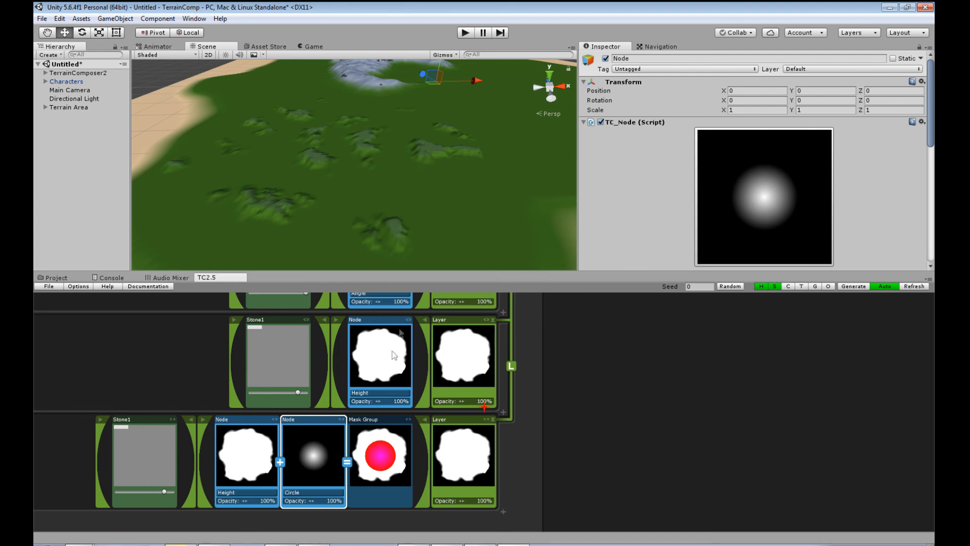
# - Move the Circle mask node over the cluster of small hills, to about X -398, Z -538
pyautogui.scroll(-5, 412, 126)
pyautogui.moveTo(429, 92); pyautogui.dragTo(338, 174)
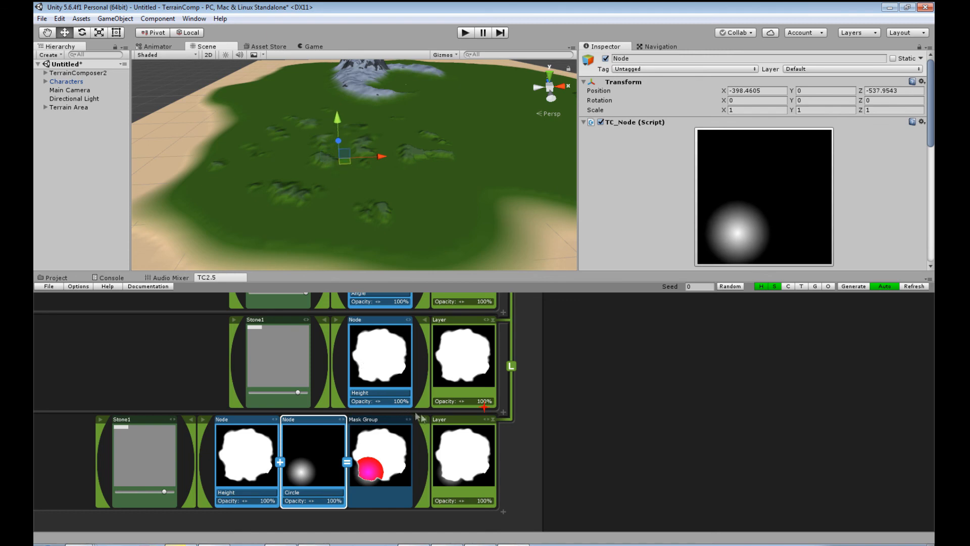
# - Move the duplicated Stone1 layer directly above the grass layer and delete its Height node, keeping the Circle mask
pyautogui.scroll(-6, 447, 453)
pyautogui.click(468, 463)
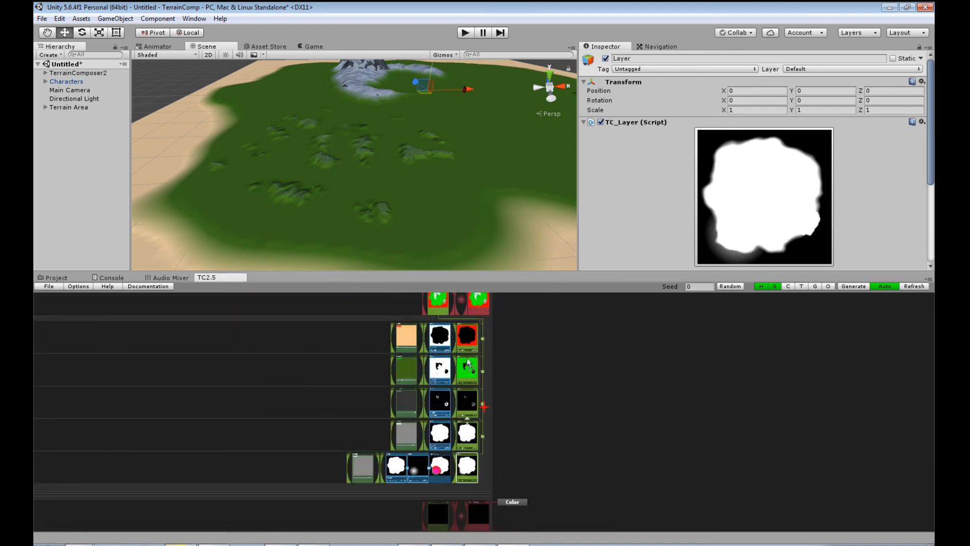
pyautogui.moveTo(467, 359); pyautogui.dragTo(468, 357)
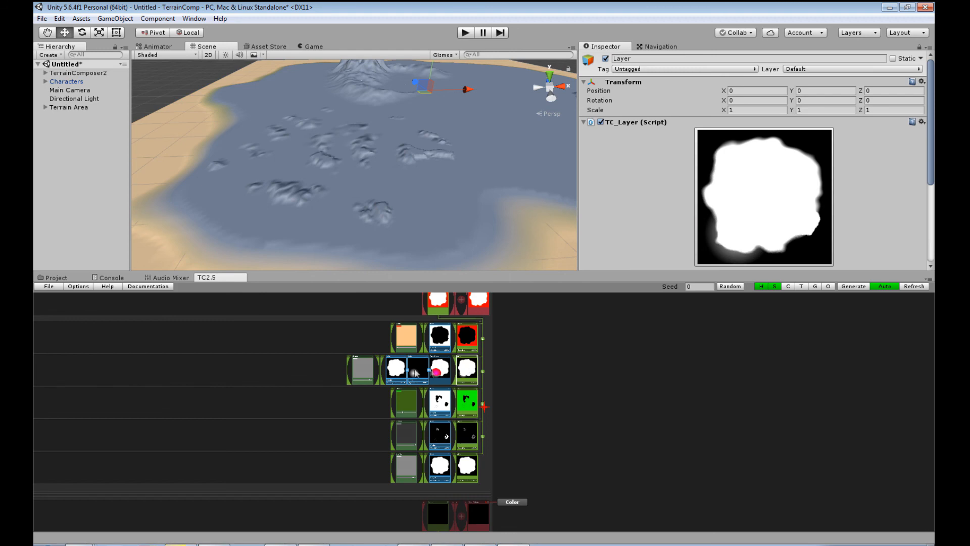
pyautogui.click(393, 370)
pyautogui.press('Delete')
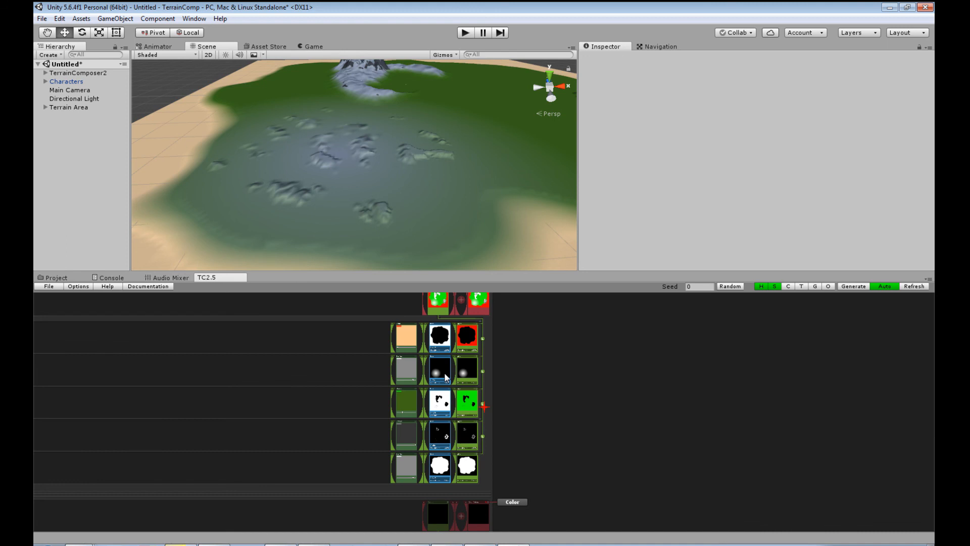
# - Move the circle-masked Stone1 layer below the grass layer and back above it to compare the coverage
pyautogui.click(466, 375)
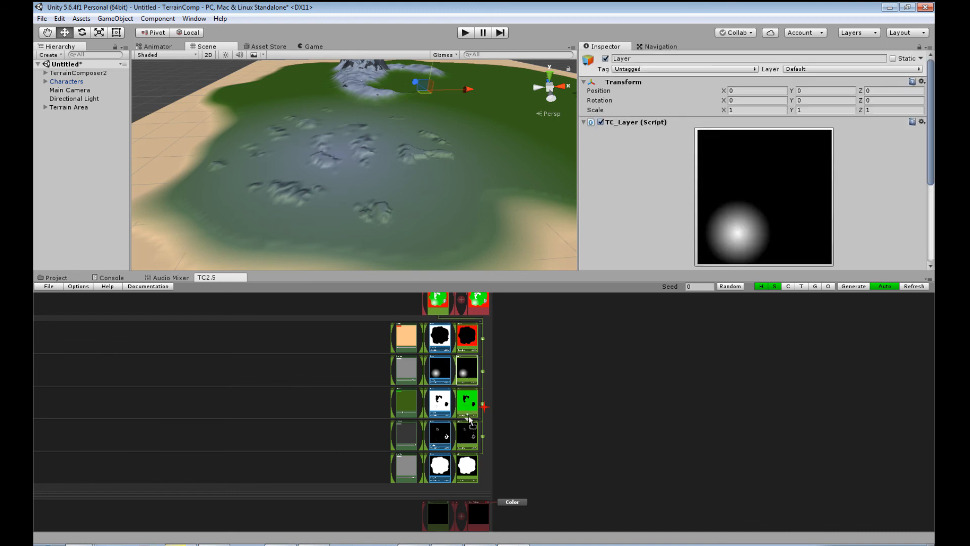
pyautogui.moveTo(470, 414); pyautogui.dragTo(468, 417)
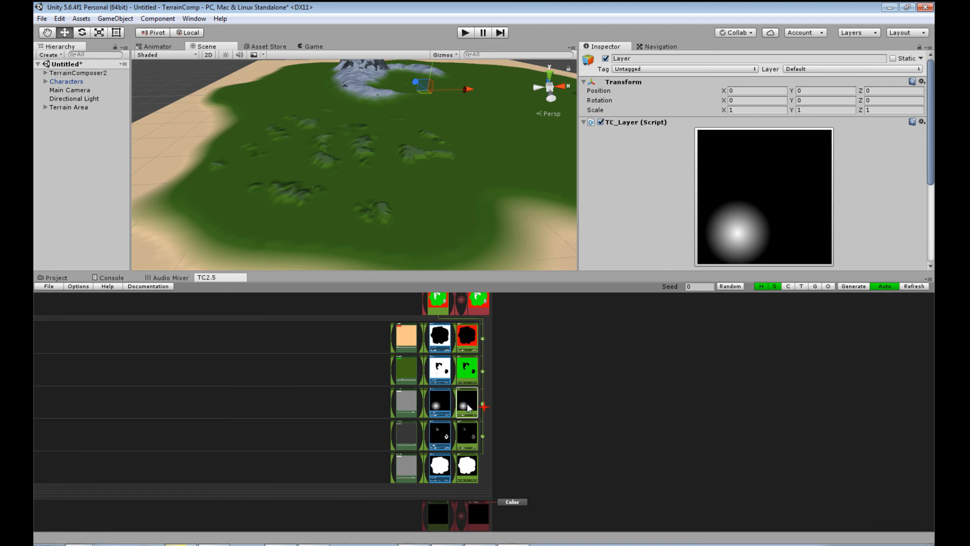
pyautogui.moveTo(467, 372); pyautogui.dragTo(467, 372)
# - Add a second mask node beside the Stone1 layer's Circle node and set its input to Terrain Height
pyautogui.rightClick(446, 373)
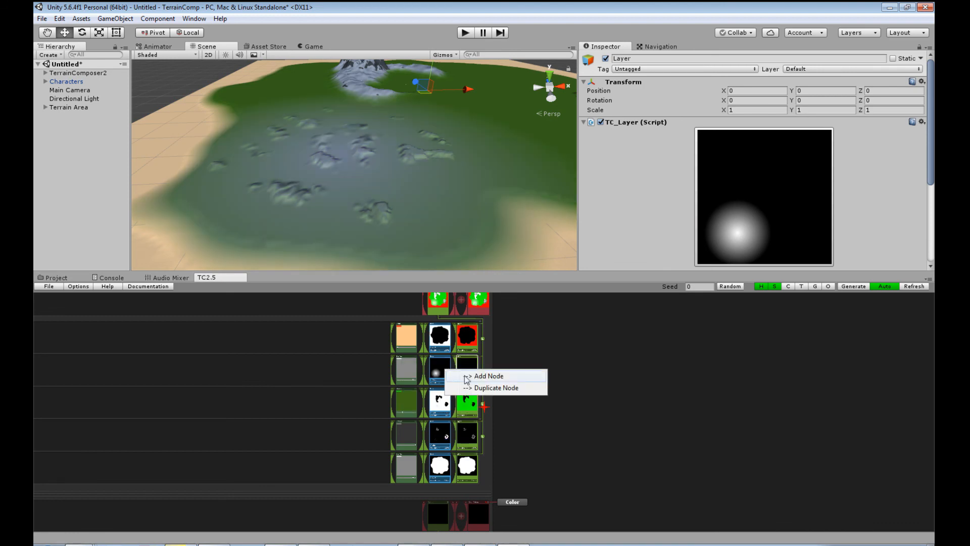
pyautogui.click(469, 376)
pyautogui.rightClick(414, 375)
pyautogui.click(434, 381)
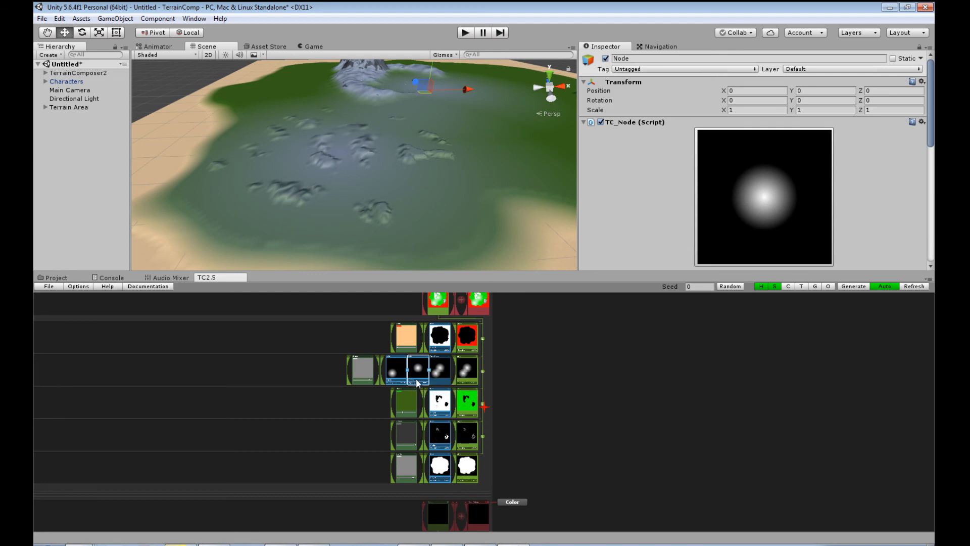
pyautogui.scroll(5, 417, 380)
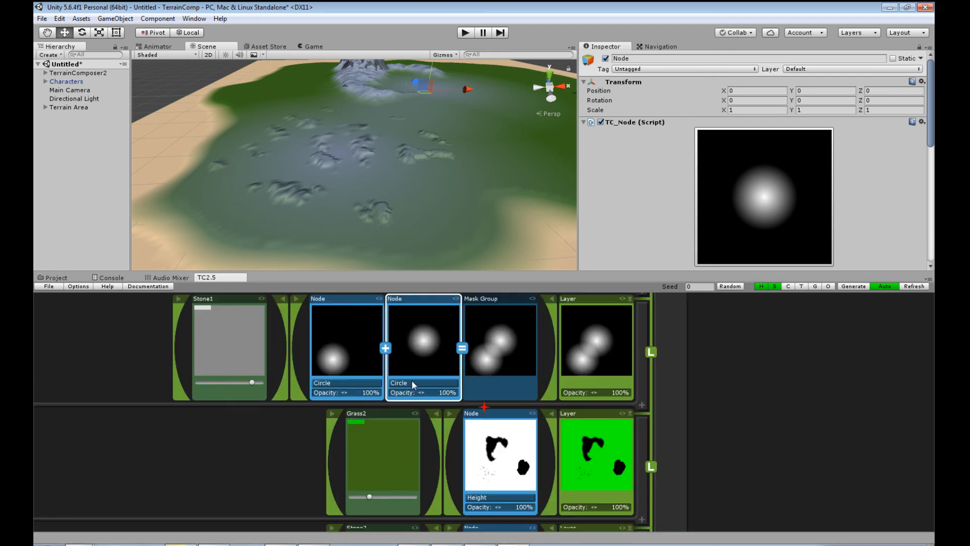
pyautogui.click(421, 385)
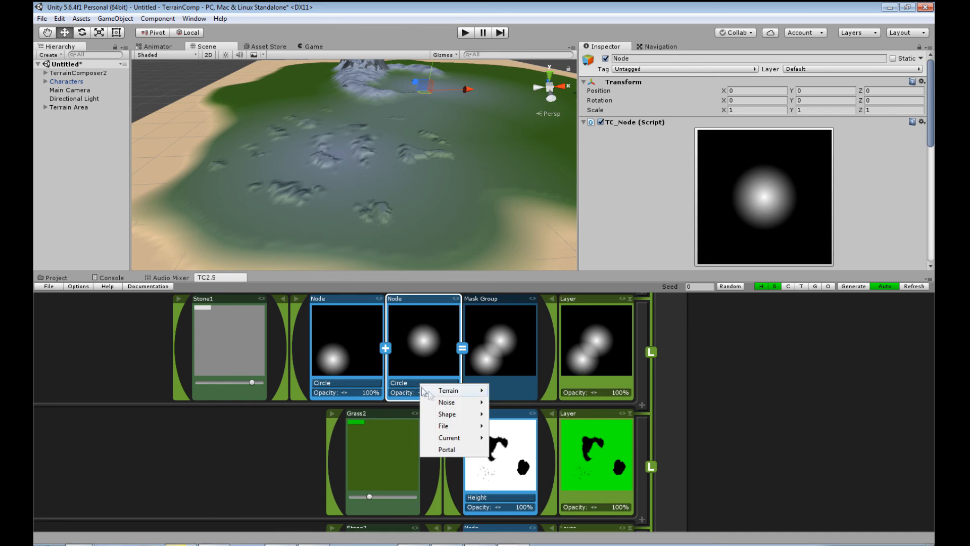
pyautogui.moveTo(451, 392)
pyautogui.click(533, 391)
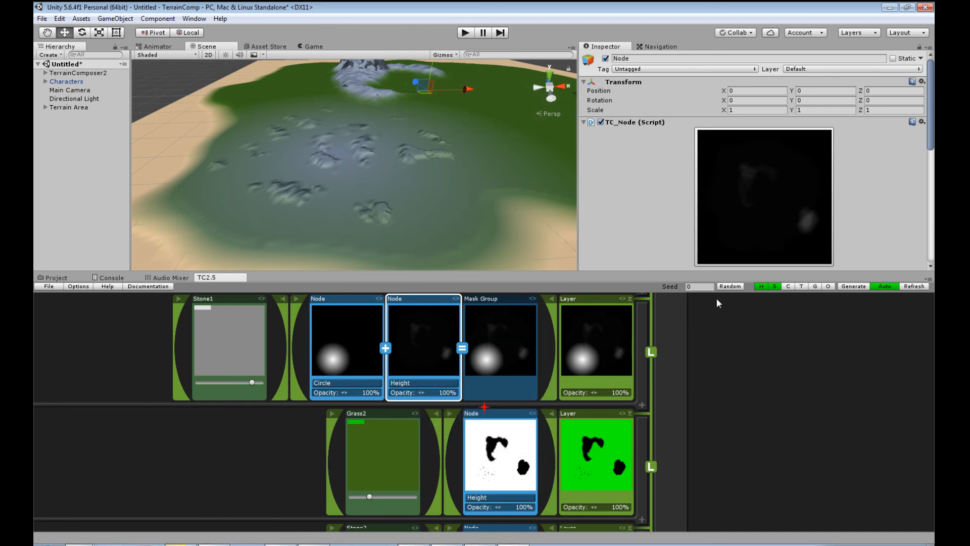
# - Activate the new Height node's local height curve and set its range to 0–0.2514125
pyautogui.scroll(-5, 755, 205)
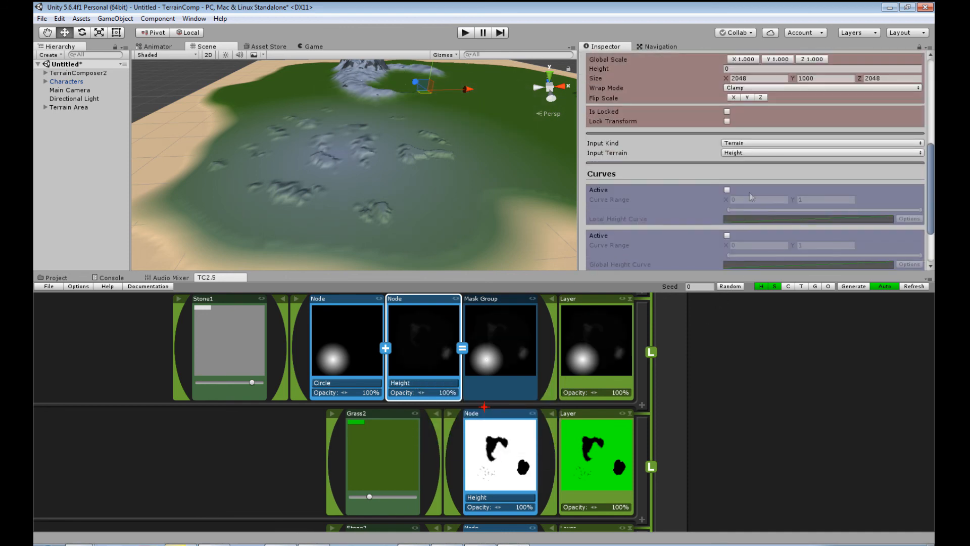
pyautogui.click(727, 191)
pyautogui.moveTo(920, 210); pyautogui.dragTo(779, 210)
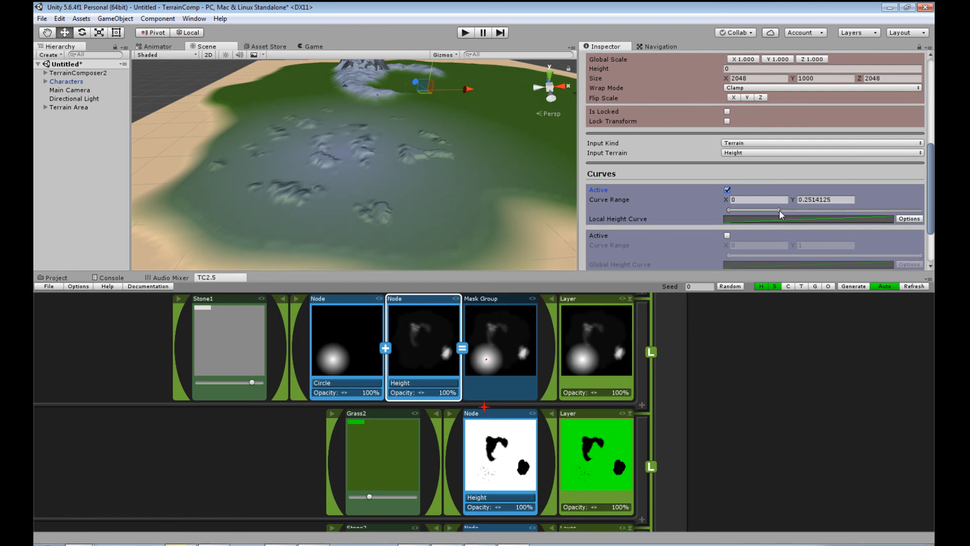
# - Place the Height node before the Circle node and try Subtract and another combine method between the two masks
pyautogui.moveTo(380, 353); pyautogui.dragTo(424, 352)
pyautogui.click(388, 350)
pyautogui.click(414, 372)
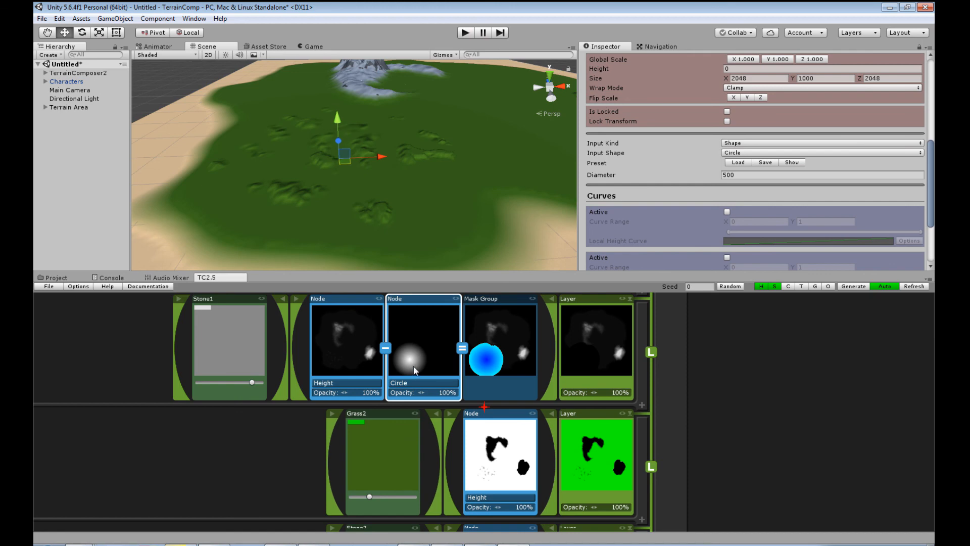
pyautogui.click(386, 349)
pyautogui.click(423, 415)
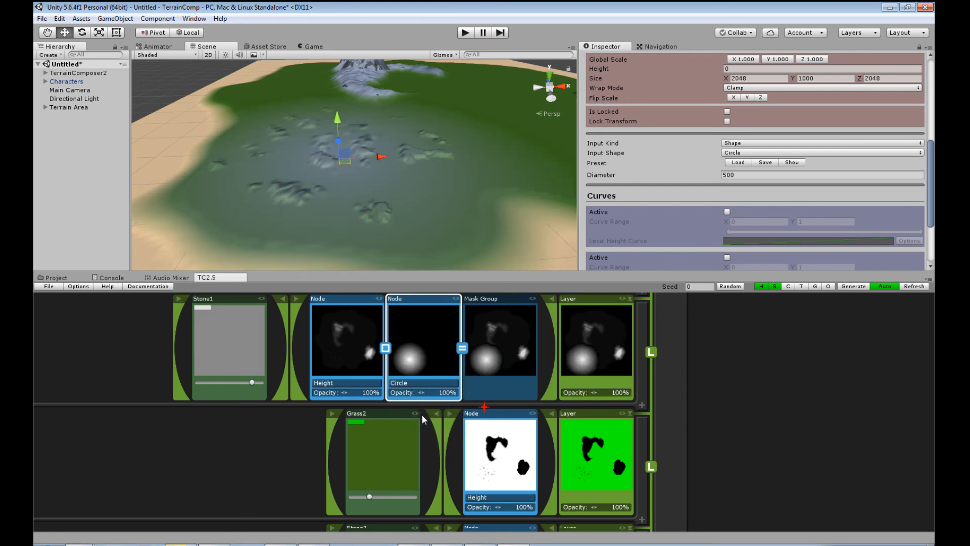
# - Examine up close how the combined height and circle masks blend stone over the small hills
pyautogui.click(376, 355)
pyautogui.moveTo(515, 177); pyautogui.dragTo(554, 188, button='middle')
pyautogui.moveTo(411, 218); pyautogui.dragTo(544, 251, button='right')
pyautogui.moveTo(326, 180); pyautogui.dragTo(435, 214, button='middle')
pyautogui.scroll(-2, 447, 211)
pyautogui.scroll(5, 451, 210)
pyautogui.moveTo(496, 257); pyautogui.dragTo(485, 177, button='right')
pyautogui.moveTo(485, 177); pyautogui.dragTo(407, 156, button='middle')
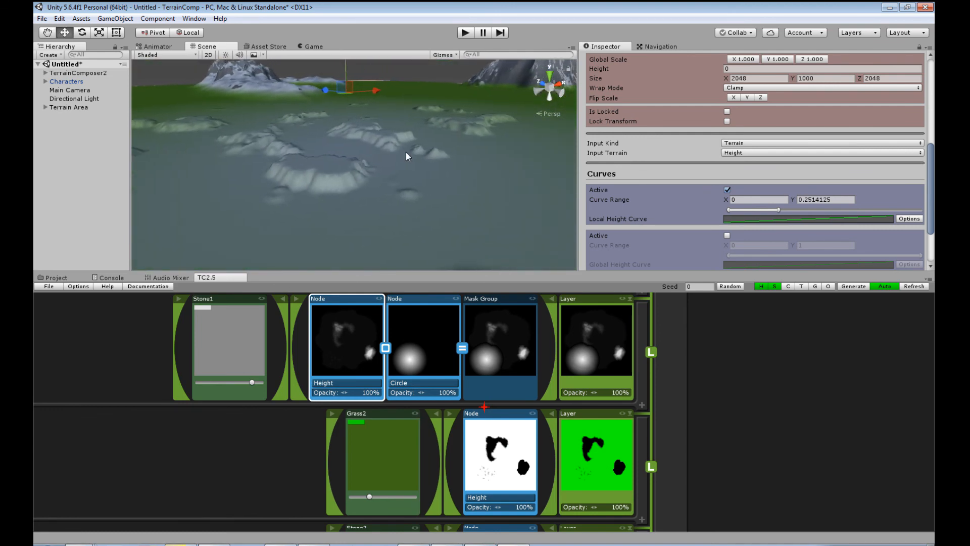
# - Delete the Circle mask node from the Stone1 layer, keeping only its Height node
pyautogui.click(413, 346)
pyautogui.press('Delete')
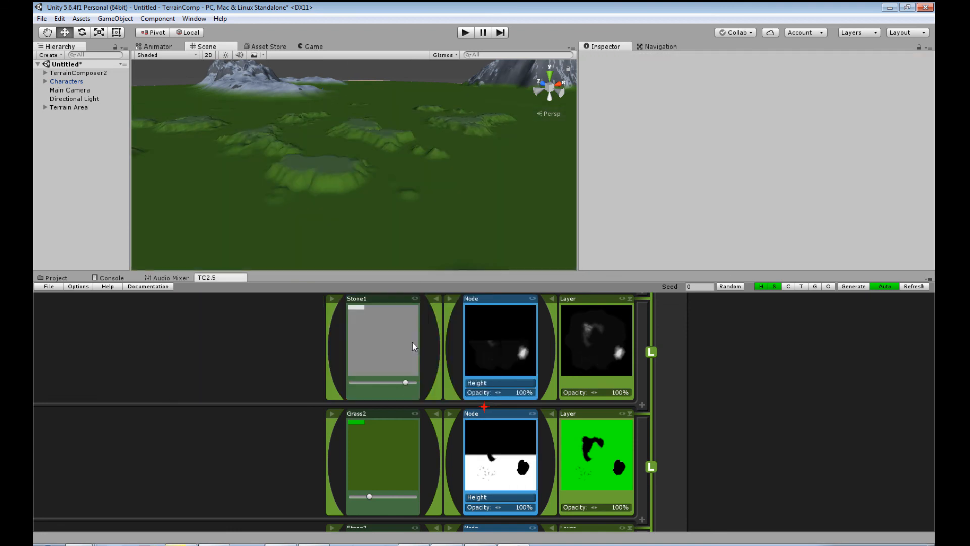
# - Set the Stone1 Height node's local curve range to 0–0.07062155 and invert the local height curve
pyautogui.click(498, 344)
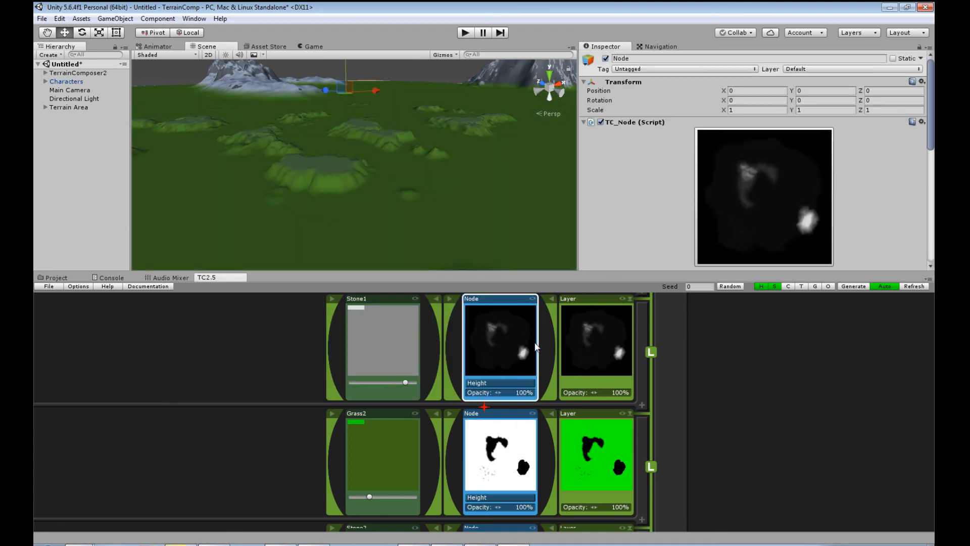
pyautogui.scroll(-3, 769, 198)
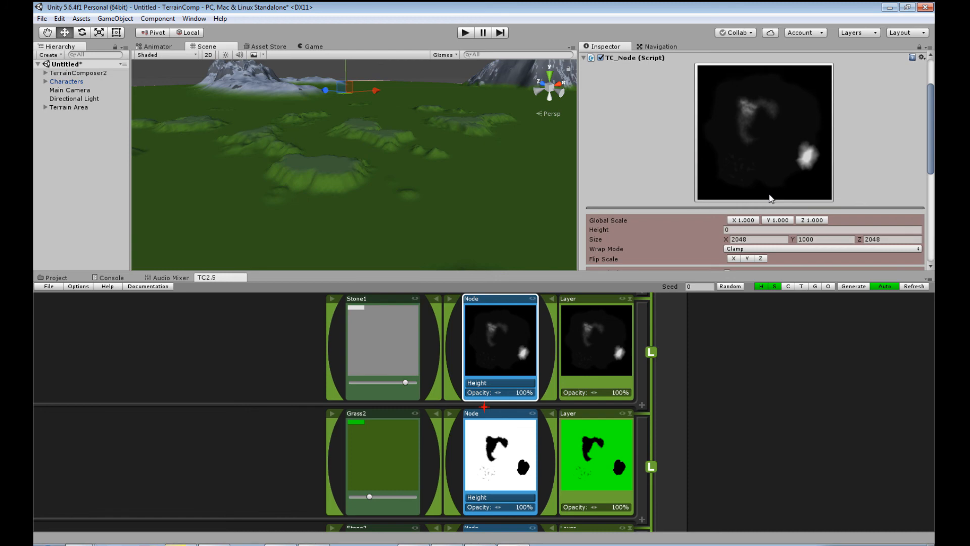
pyautogui.scroll(-3, 771, 199)
pyautogui.scroll(-3, 731, 238)
pyautogui.moveTo(766, 242); pyautogui.dragTo(899, 252)
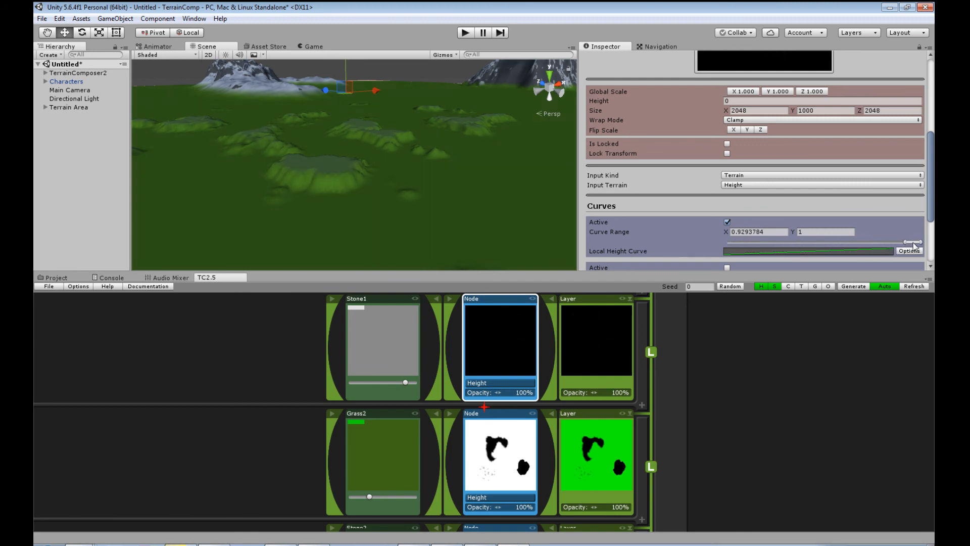
pyautogui.click(910, 251)
pyautogui.click(881, 260)
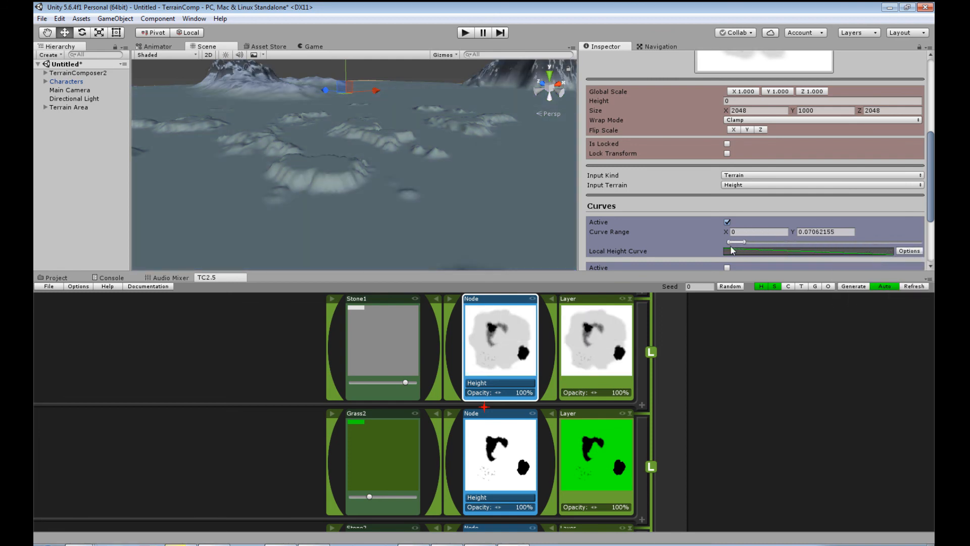
# - Deactivate the Stone1 mask node's local height curve and change its input to Terrain Normal
pyautogui.click(727, 222)
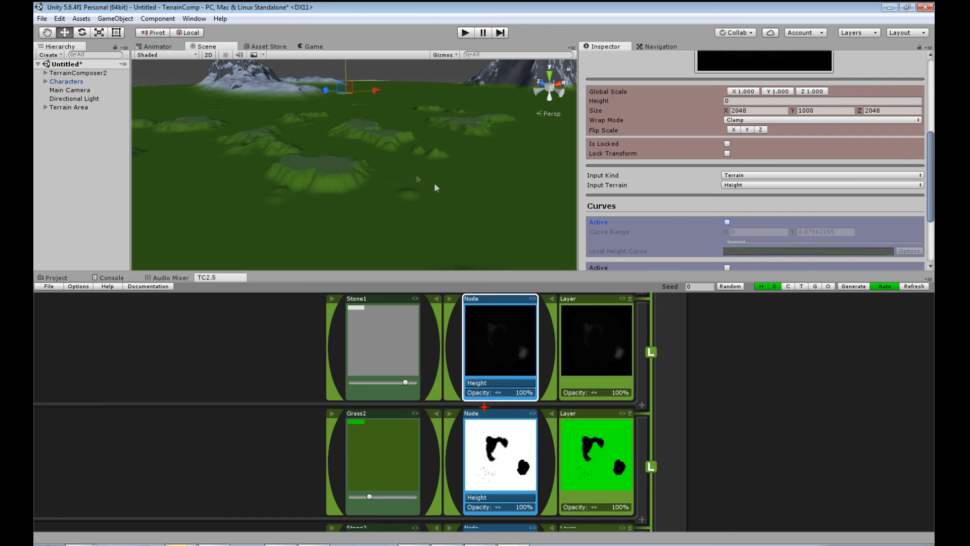
pyautogui.rightClick(504, 386)
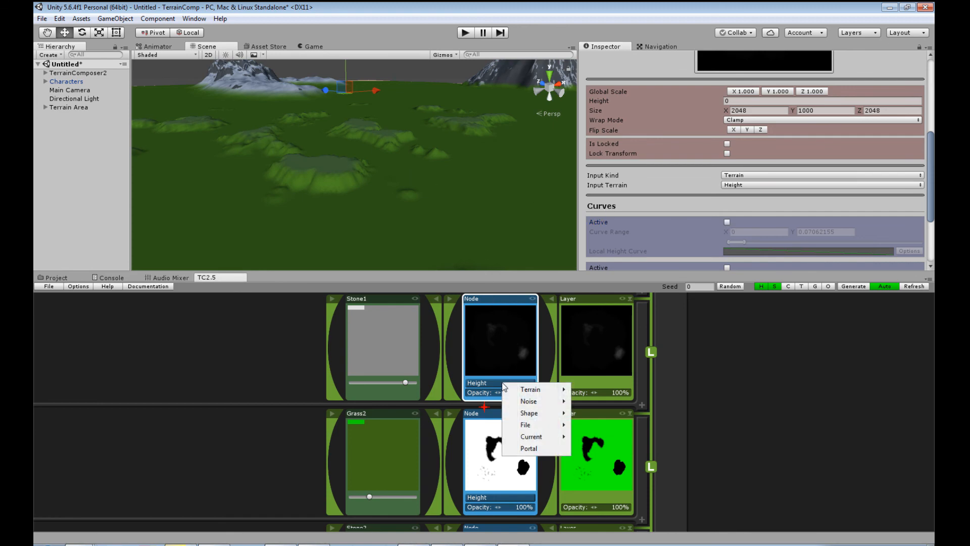
pyautogui.moveTo(553, 394)
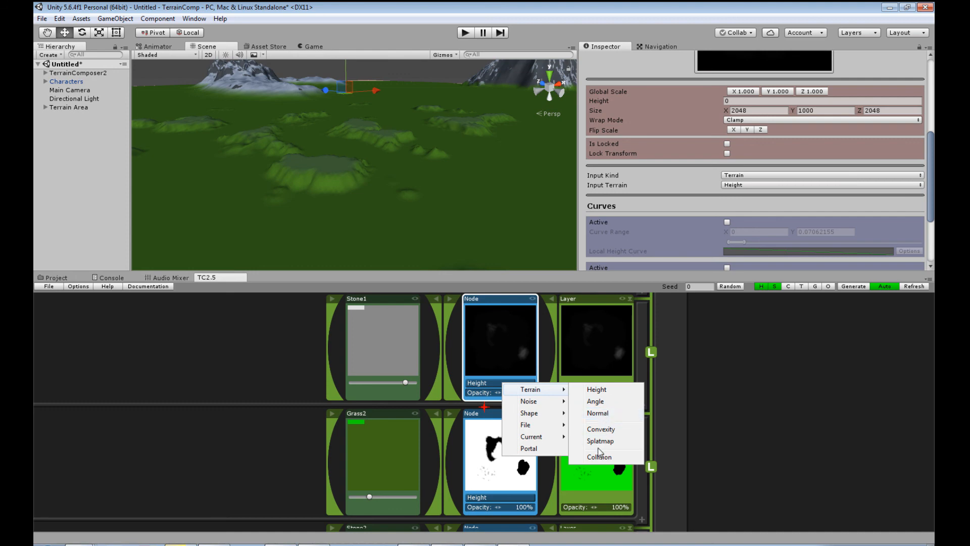
pyautogui.click(598, 413)
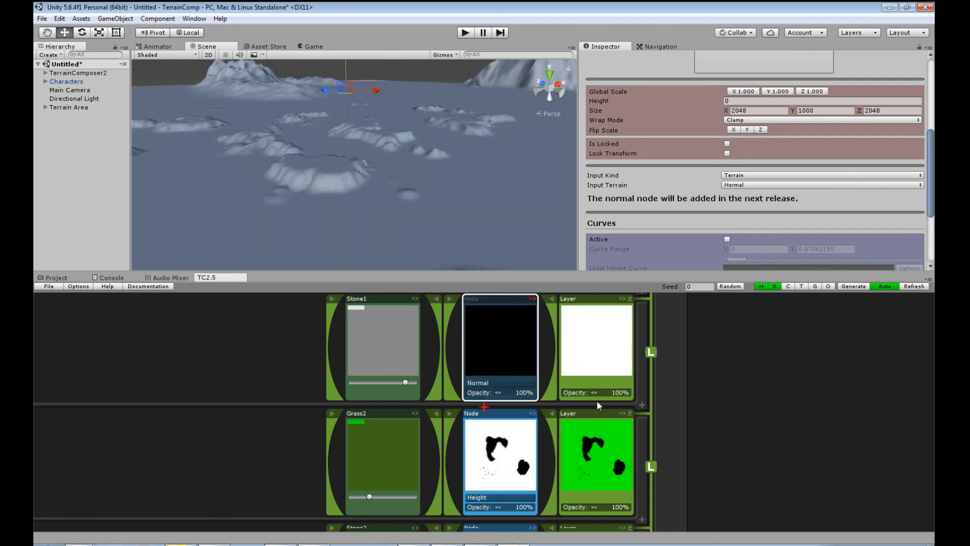
# - Reactivate the mask node's local height curve and switch its input back to Terrain Height
pyautogui.click(727, 239)
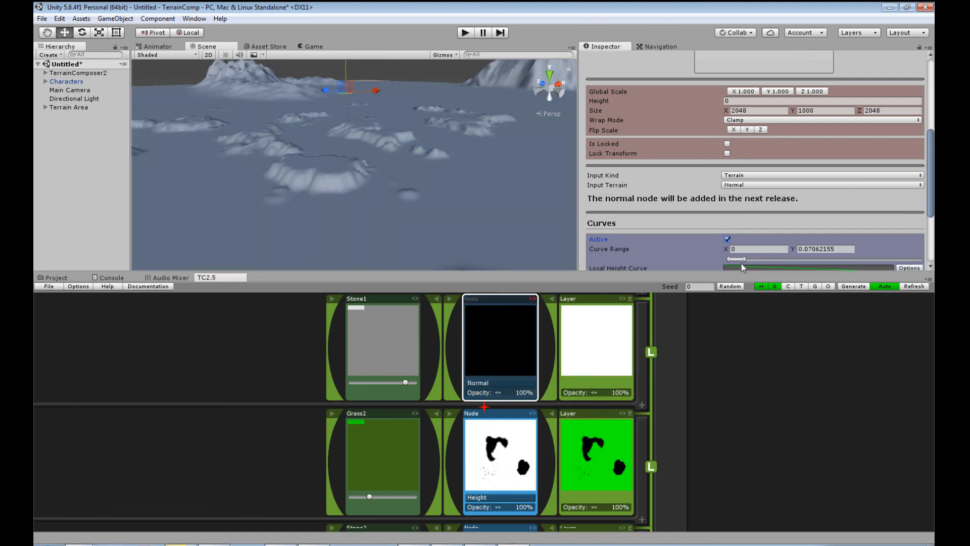
pyautogui.click(511, 384)
pyautogui.moveTo(531, 387)
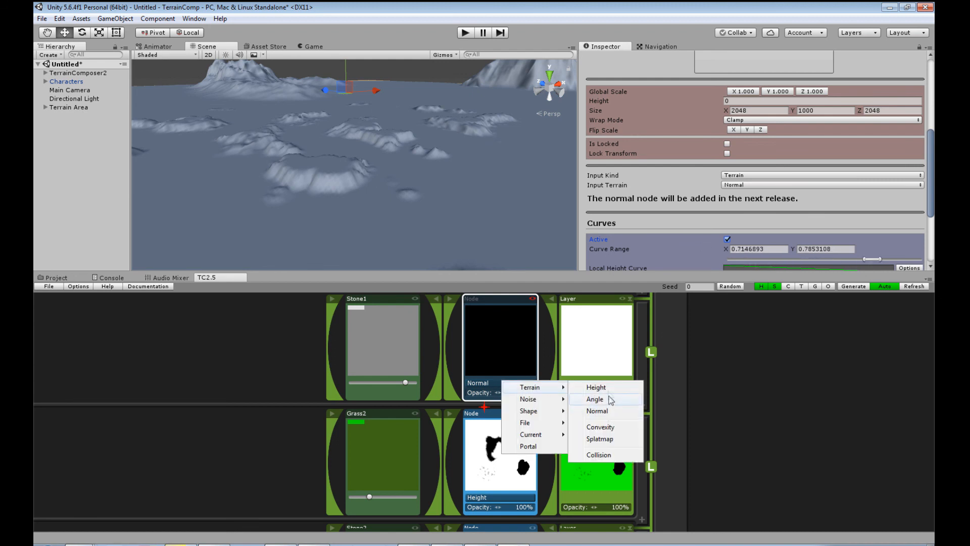
pyautogui.click(596, 388)
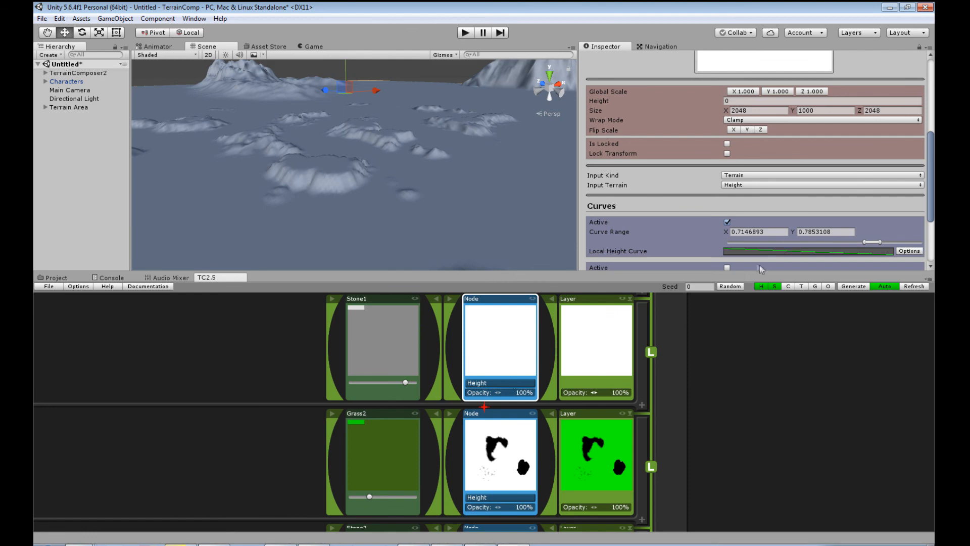
# - Set the Stone1 Height node's local curve range to 0.005649718–0.01694924, invert its curve and inspect the island
pyautogui.moveTo(874, 243); pyautogui.dragTo(739, 247)
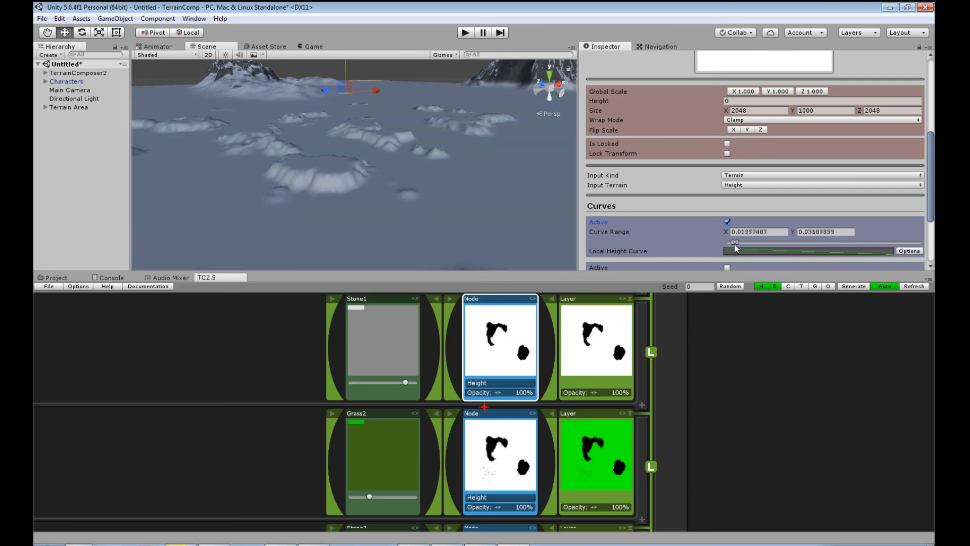
pyautogui.moveTo(735, 248); pyautogui.dragTo(733, 248)
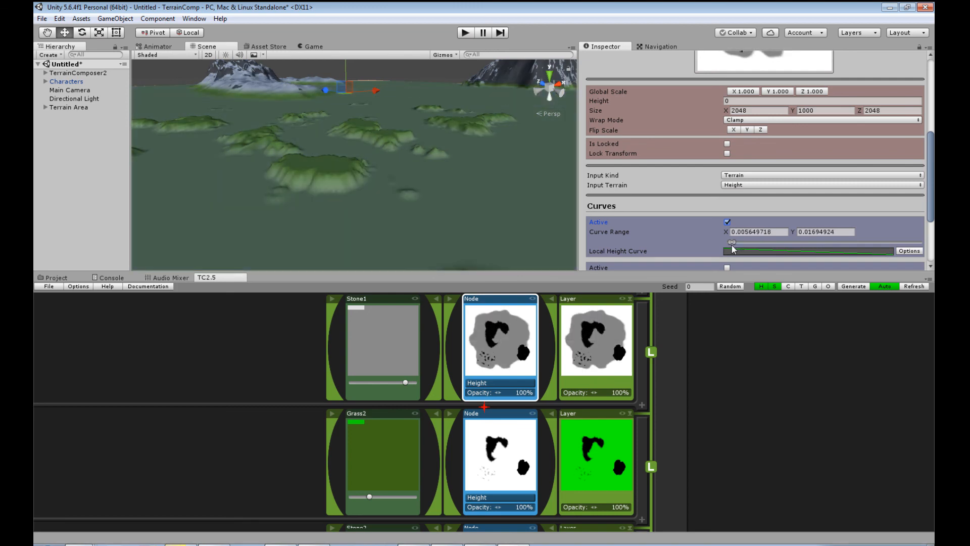
pyautogui.click(903, 250)
pyautogui.click(884, 256)
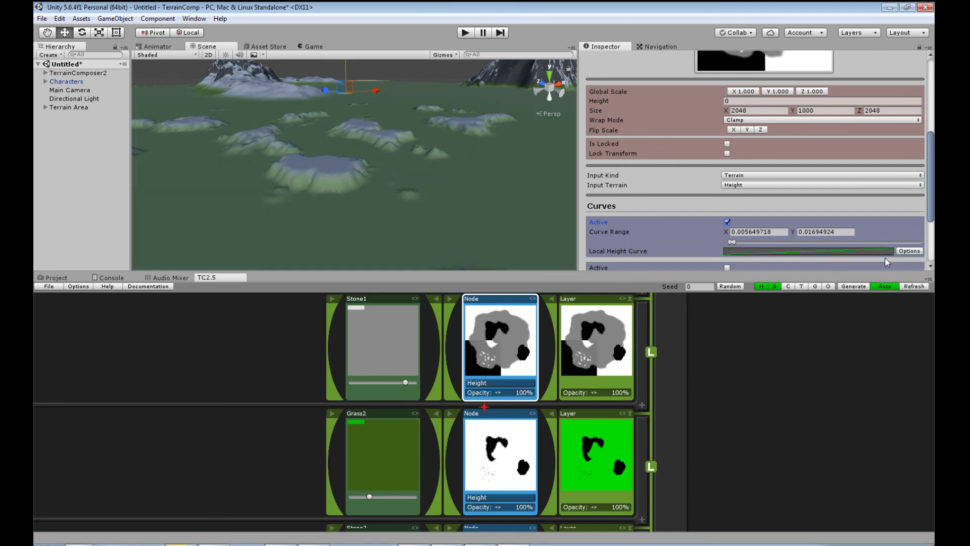
pyautogui.scroll(-5, 418, 174)
pyautogui.scroll(2, 422, 173)
pyautogui.moveTo(422, 175); pyautogui.dragTo(427, 195, button='middle')
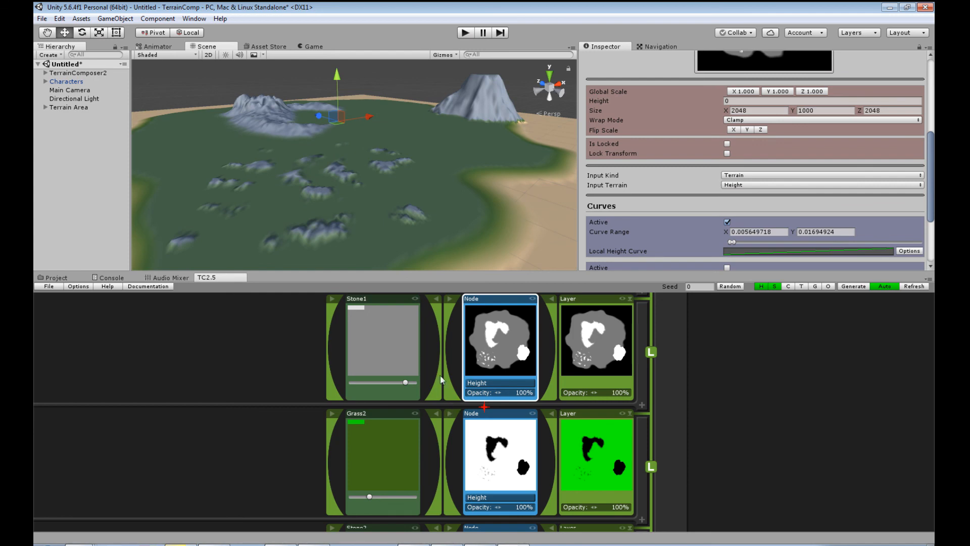
# - Move the Stone1 layer below the grass layer and set its Height node's local curve range to 0.1214689–0.1892656
pyautogui.moveTo(595, 315); pyautogui.dragTo(612, 460)
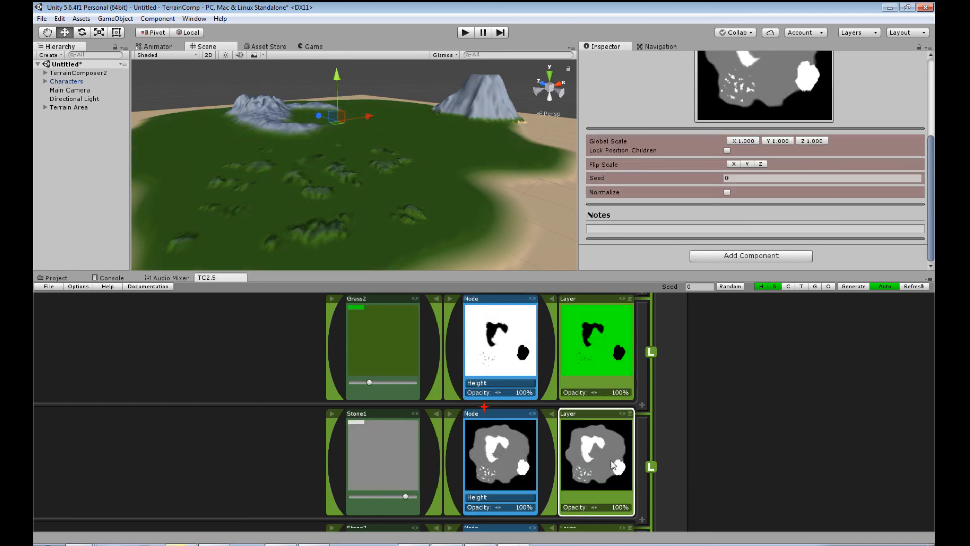
pyautogui.click(510, 453)
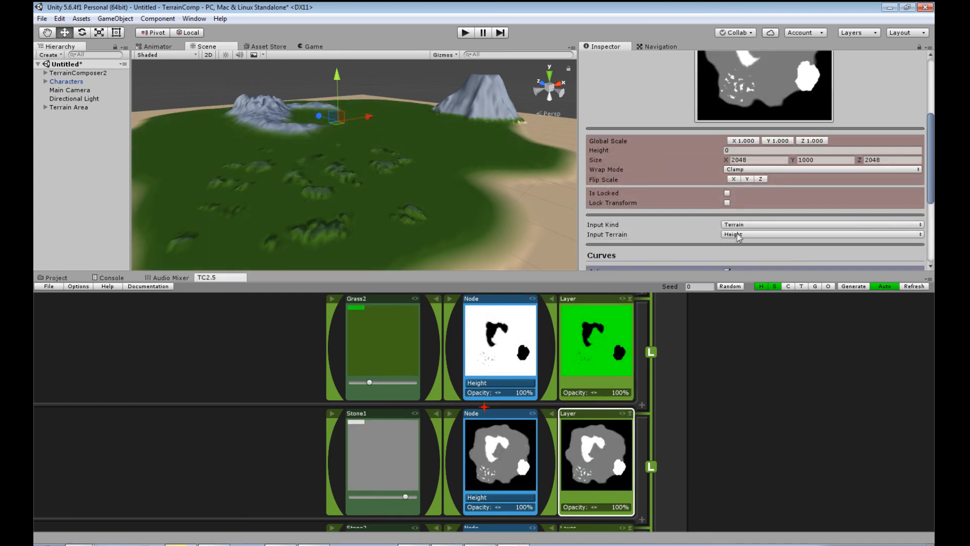
pyautogui.scroll(-5, 738, 237)
pyautogui.moveTo(735, 163); pyautogui.dragTo(757, 165)
pyautogui.moveTo(356, 114); pyautogui.dragTo(293, 208, button='middle')
pyautogui.moveTo(419, 202); pyautogui.dragTo(251, 204, button='right')
pyautogui.moveTo(372, 168); pyautogui.dragTo(163, 135, button='middle')
pyautogui.moveTo(518, 225); pyautogui.dragTo(565, 195, button='middle')
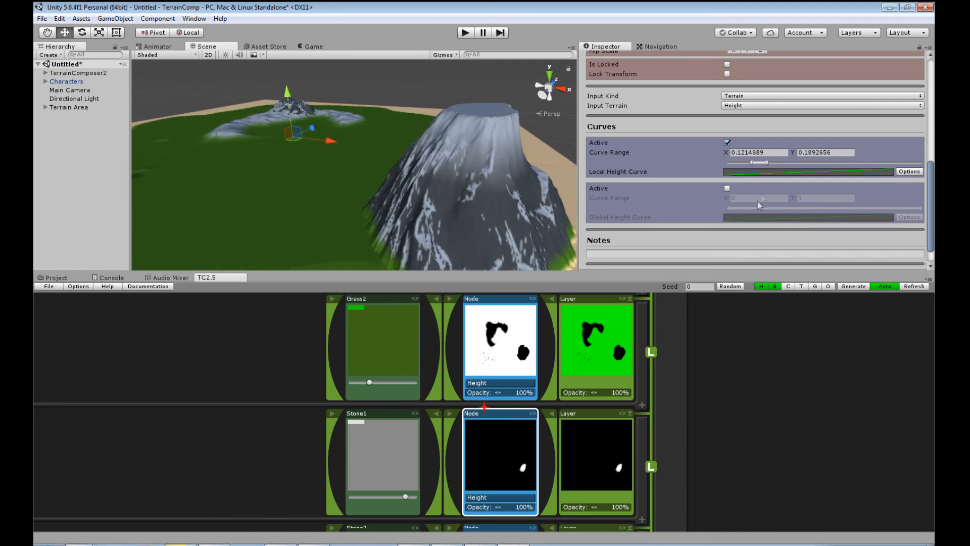
# - Set the Stone1 Height node's local curve range to 0.04237288–0.1101695
pyautogui.moveTo(765, 163); pyautogui.dragTo(749, 166)
pyautogui.moveTo(426, 207); pyautogui.dragTo(489, 218, button='right')
pyautogui.moveTo(489, 218); pyautogui.dragTo(525, 202, button='middle')
pyautogui.moveTo(411, 204); pyautogui.dragTo(525, 215, button='right')
pyautogui.moveTo(381, 236); pyautogui.dragTo(568, 231, button='middle')
# - Examine the stone and grass coverage on the flat-topped mountain, the smaller peak and the scattered low rocks
pyautogui.scroll(-6, 516, 226)
pyautogui.moveTo(429, 241); pyautogui.dragTo(268, 200, button='middle')
pyautogui.scroll(5, 475, 206)
pyautogui.moveTo(399, 202); pyautogui.dragTo(288, 202, button='right')
pyautogui.moveTo(434, 203); pyautogui.dragTo(341, 195, button='middle')
pyautogui.scroll(4, 496, 214)
pyautogui.scroll(-5, 342, 197)
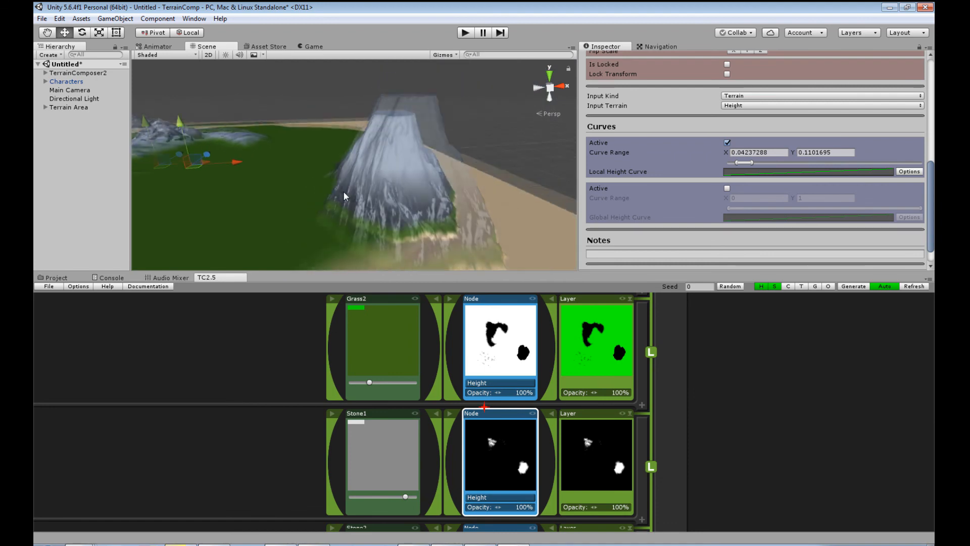
pyautogui.scroll(6, 343, 200)
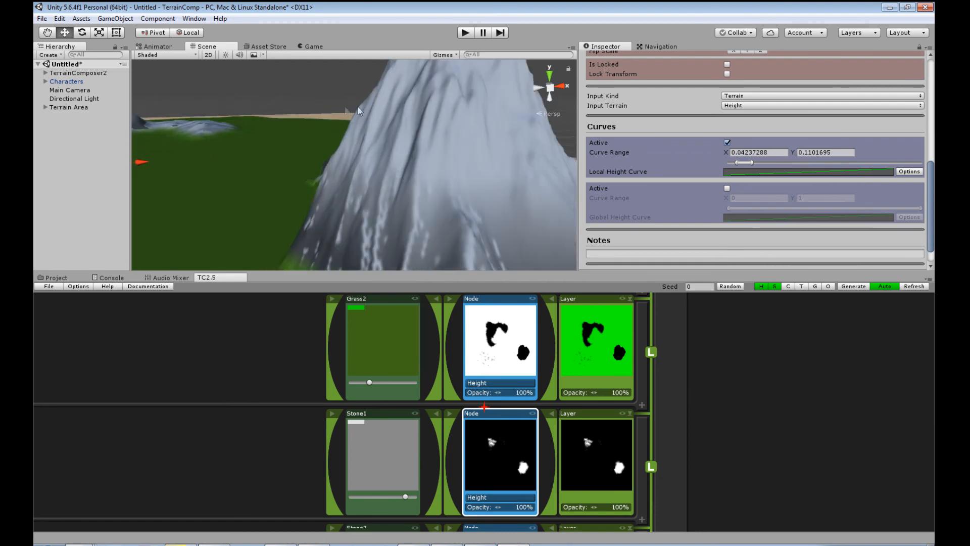
pyautogui.scroll(-6, 310, 214)
pyautogui.moveTo(166, 217); pyautogui.dragTo(394, 180, button='middle')
pyautogui.scroll(-3, 294, 181)
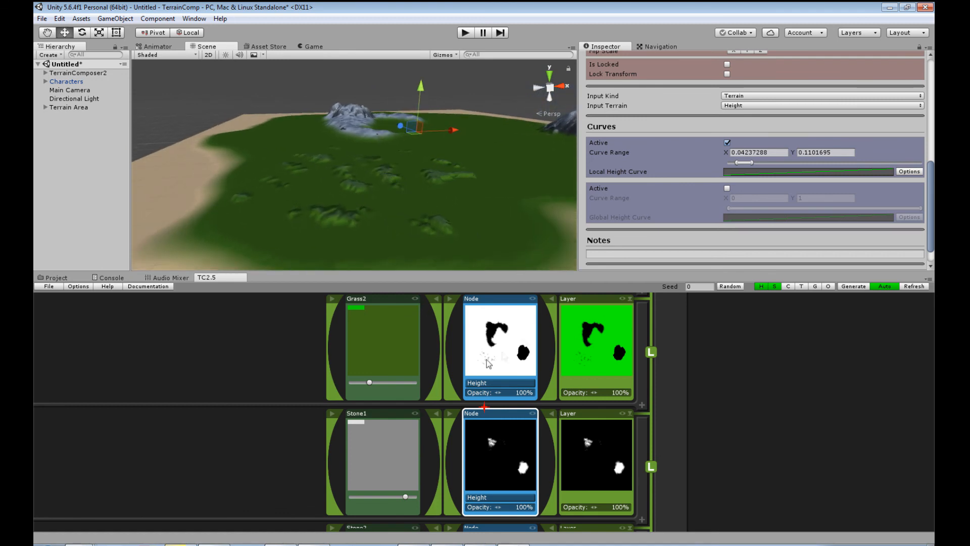
# - Change the Grass2 node's input to Terrain Angle
pyautogui.click(499, 385)
pyautogui.moveTo(528, 391)
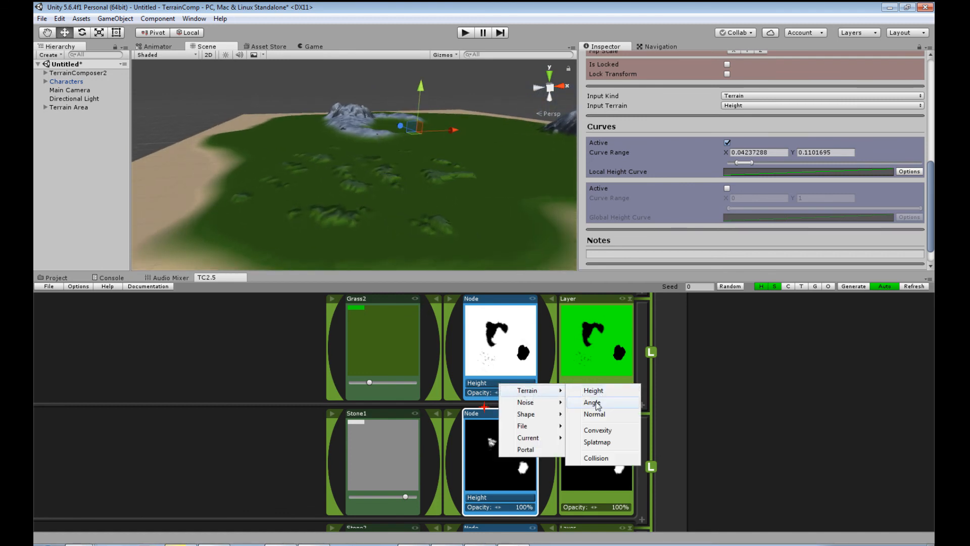
pyautogui.click(594, 402)
pyautogui.scroll(3, 431, 243)
pyautogui.moveTo(450, 231); pyautogui.dragTo(458, 204, button='middle')
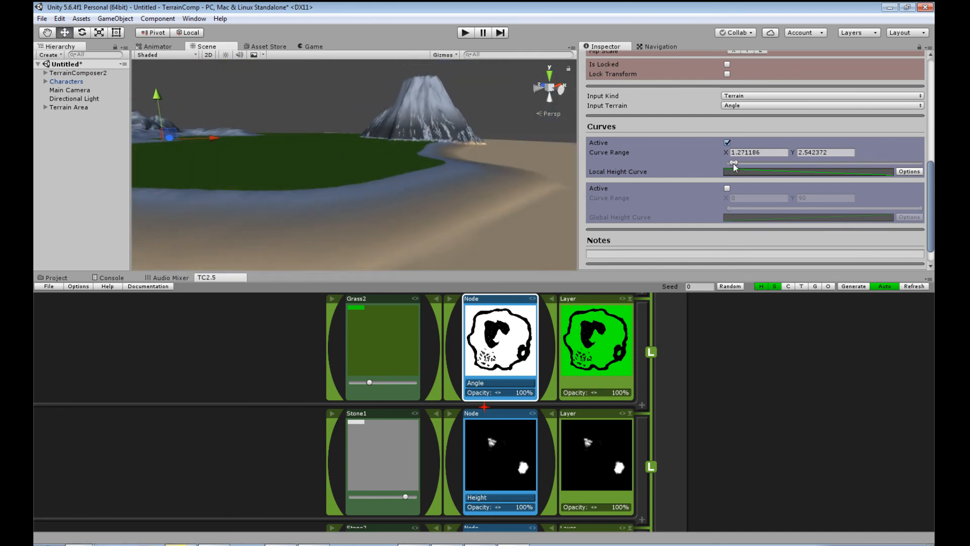
# - Raise the Grass2 Angle node's local curve range to 32.28814–34.32204 and check the slopes
pyautogui.moveTo(733, 166); pyautogui.dragTo(791, 170)
pyautogui.moveTo(505, 180); pyautogui.dragTo(232, 192, button='right')
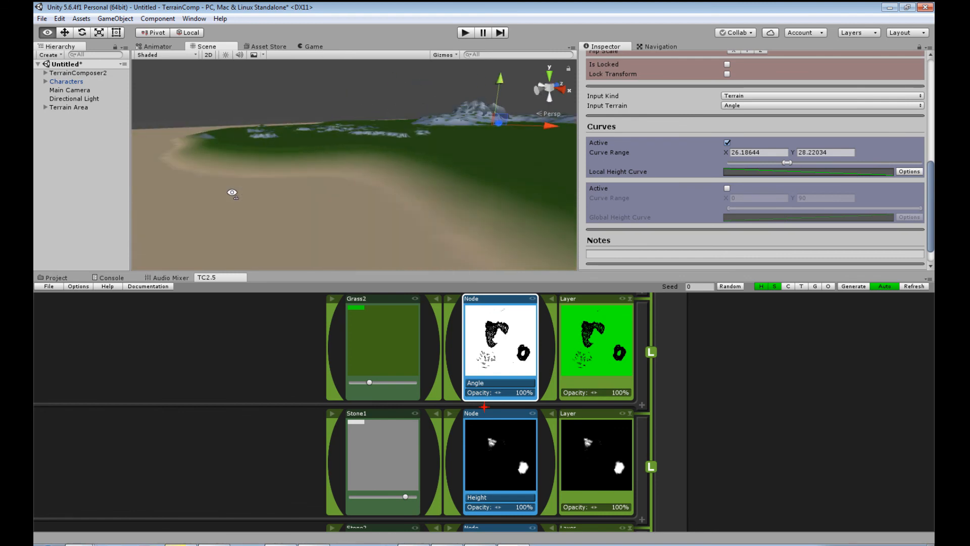
pyautogui.moveTo(788, 167); pyautogui.dragTo(802, 167)
pyautogui.moveTo(497, 164); pyautogui.dragTo(386, 263, button='middle')
pyautogui.scroll(-4, 331, 171)
pyautogui.scroll(3, 413, 247)
pyautogui.scroll(5, 413, 248)
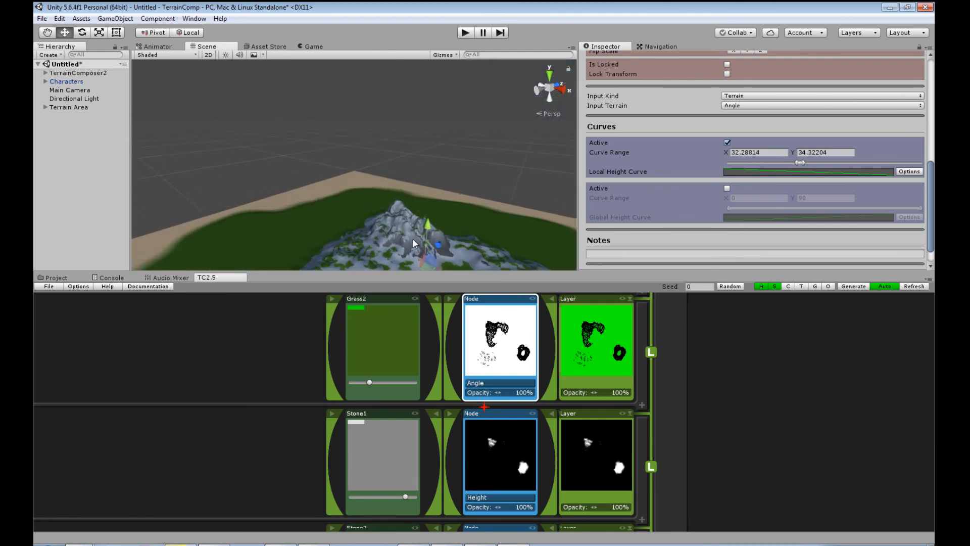
pyautogui.moveTo(414, 247); pyautogui.dragTo(358, 235, button='right')
pyautogui.press('w')
# - Add a Circle shape node to the Stone1 layer beside its Height node and move it over the scattered low rocks
pyautogui.click(496, 467)
pyautogui.rightClick(496, 467)
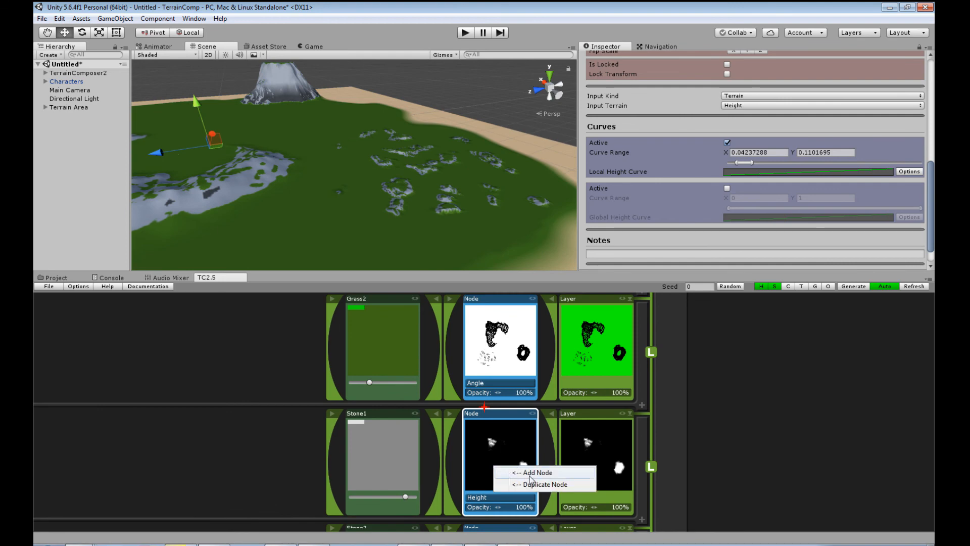
pyautogui.click(521, 472)
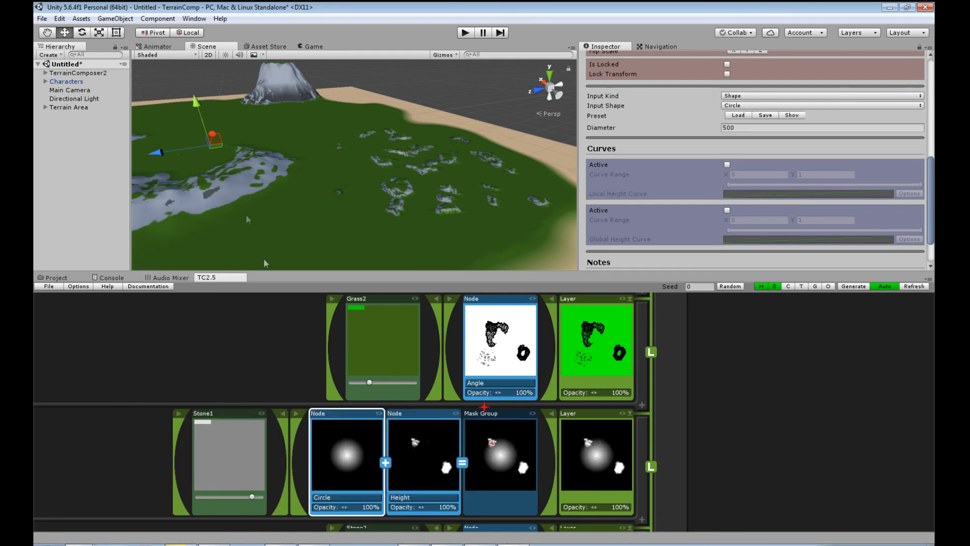
pyautogui.moveTo(217, 151); pyautogui.dragTo(458, 110)
pyautogui.moveTo(458, 111); pyautogui.dragTo(379, 234, button='right')
pyautogui.moveTo(379, 234); pyautogui.dragTo(198, 220, button='middle')
pyautogui.scroll(-3, 396, 229)
pyautogui.scroll(-4, 397, 228)
pyautogui.moveTo(435, 218); pyautogui.dragTo(383, 234, button='middle')
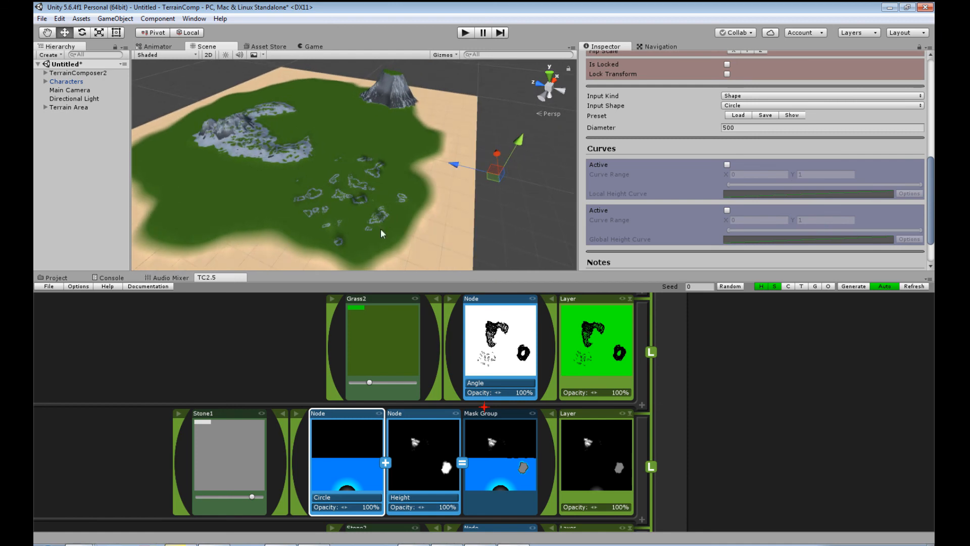
pyautogui.moveTo(495, 176); pyautogui.dragTo(350, 167)
# - Activate and invert the Circle node's local height curve, and nudge the circle's position among the low rocks
pyautogui.click(726, 165)
pyautogui.click(910, 194)
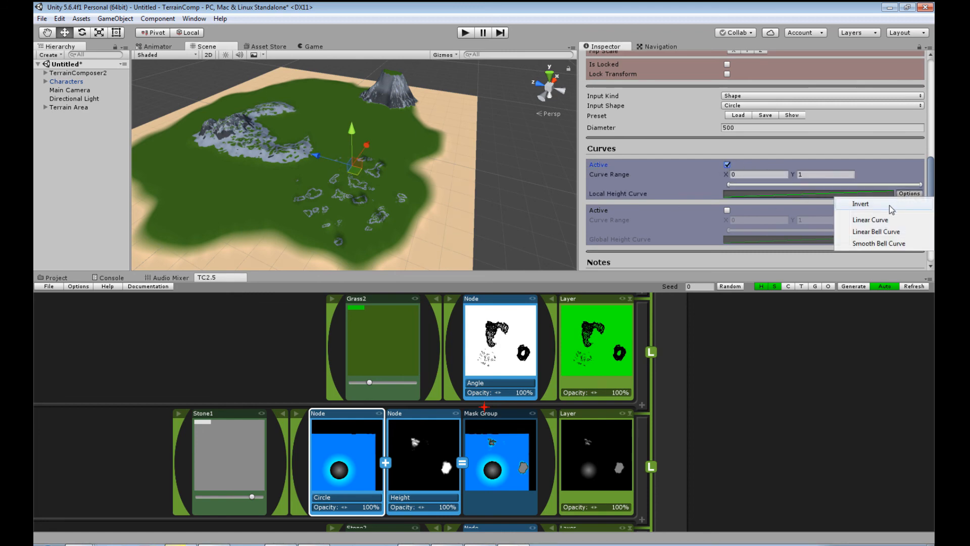
pyautogui.click(891, 207)
pyautogui.scroll(5, 390, 245)
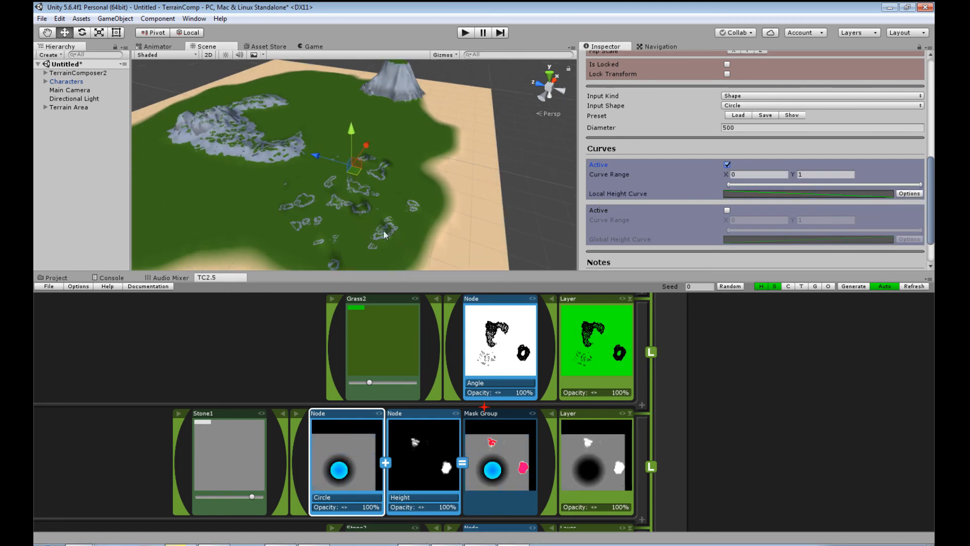
pyautogui.moveTo(390, 245); pyautogui.dragTo(412, 97, button='middle')
pyautogui.moveTo(371, 158); pyautogui.dragTo(381, 161)
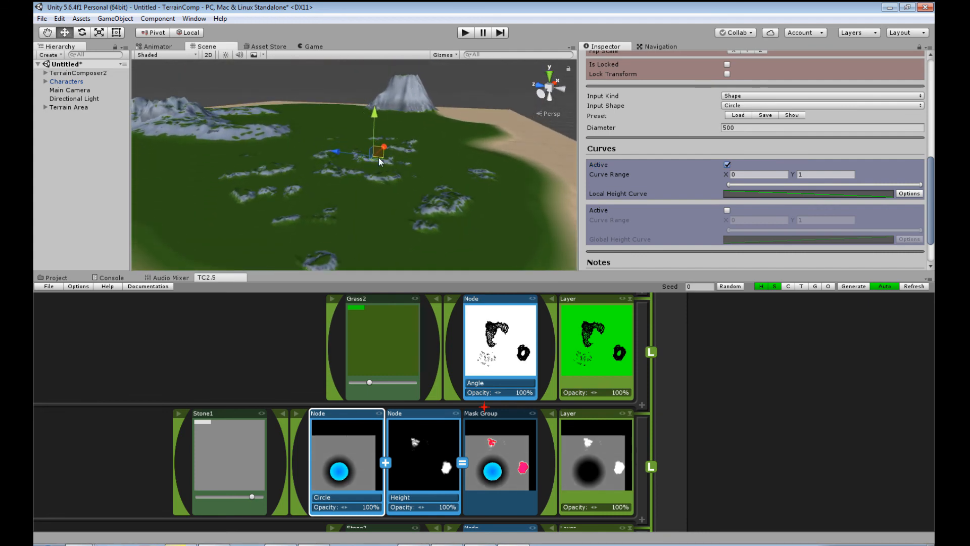
pyautogui.scroll(-3, 448, 210)
pyautogui.moveTo(448, 211); pyautogui.dragTo(400, 206, button='right')
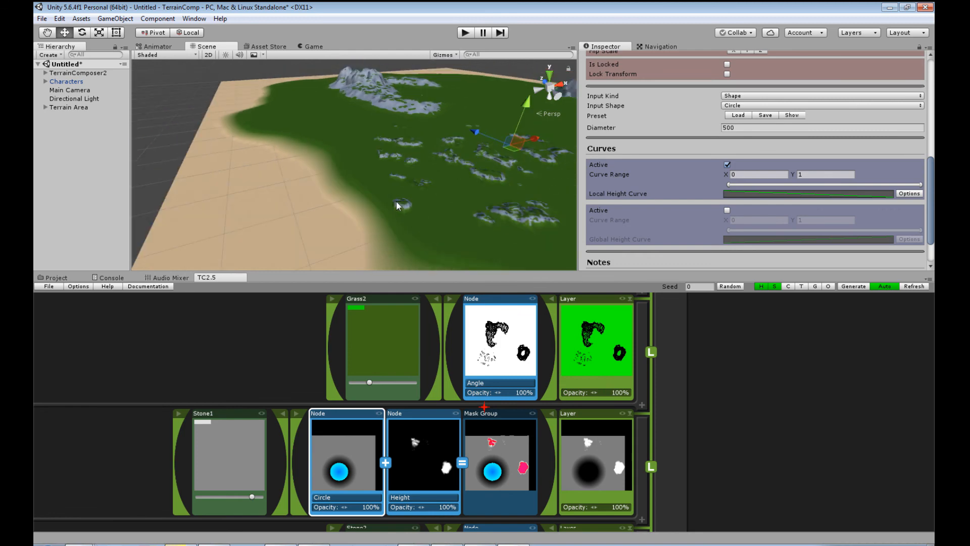
pyautogui.scroll(-6, 420, 190)
pyautogui.moveTo(420, 190); pyautogui.dragTo(390, 231, button='middle')
pyautogui.moveTo(390, 230); pyautogui.dragTo(445, 193, button='right')
# - Set the method combining Stone1's Circle and Height nodes to subtraction and check the layer previews
pyautogui.click(388, 463)
pyautogui.click(426, 373)
pyautogui.scroll(-5, 415, 347)
pyautogui.scroll(-10, 396, 241)
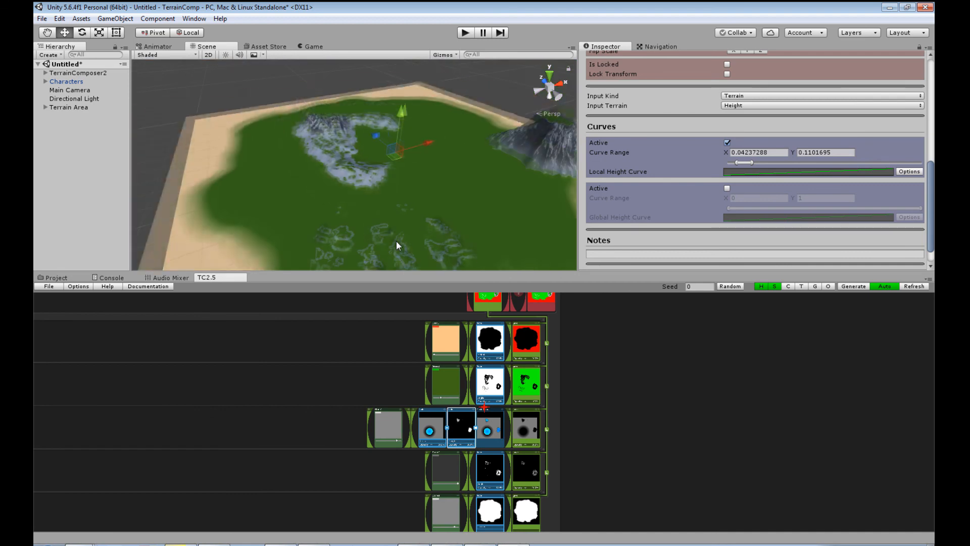
pyautogui.moveTo(396, 240); pyautogui.dragTo(428, 242, button='right')
pyautogui.moveTo(428, 242); pyautogui.dragTo(414, 212, button='middle')
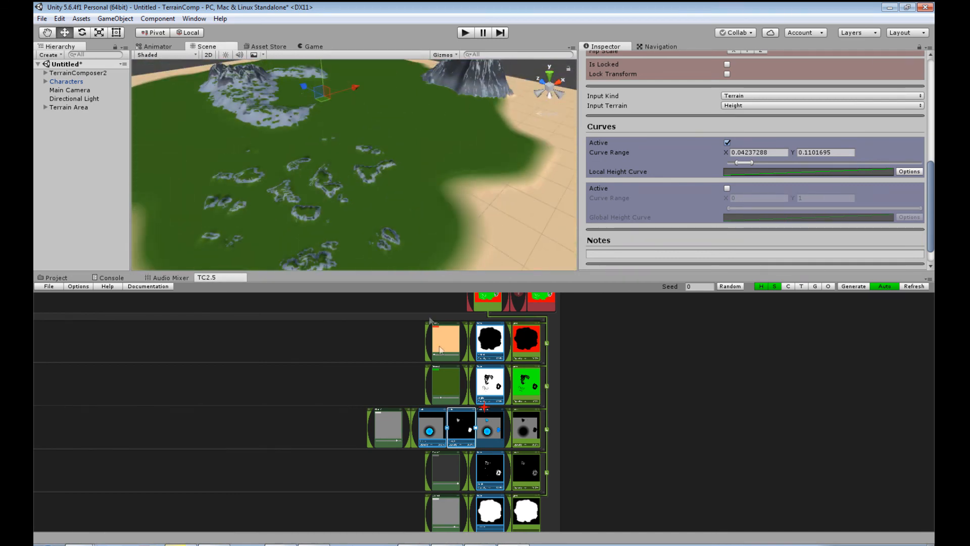
pyautogui.scroll(5, 466, 413)
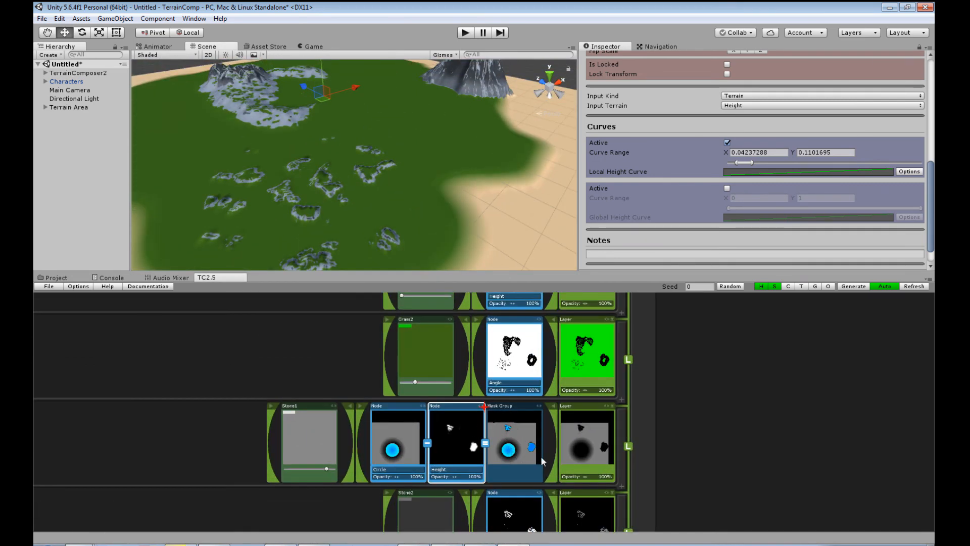
# - Scale the Stone1 Circle node to about 0.379 in X and Z and invert its local height curve
pyautogui.click(403, 457)
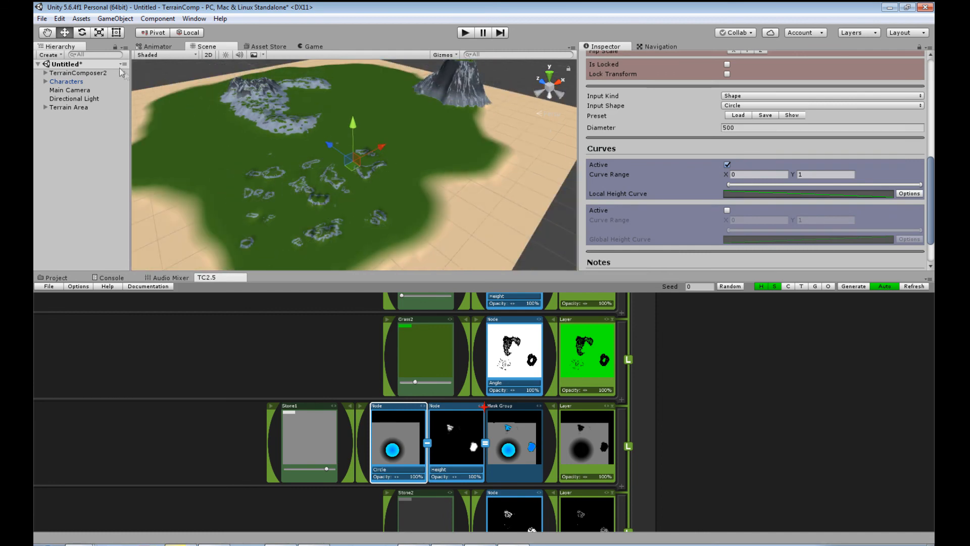
pyautogui.moveTo(355, 162); pyautogui.dragTo(328, 177)
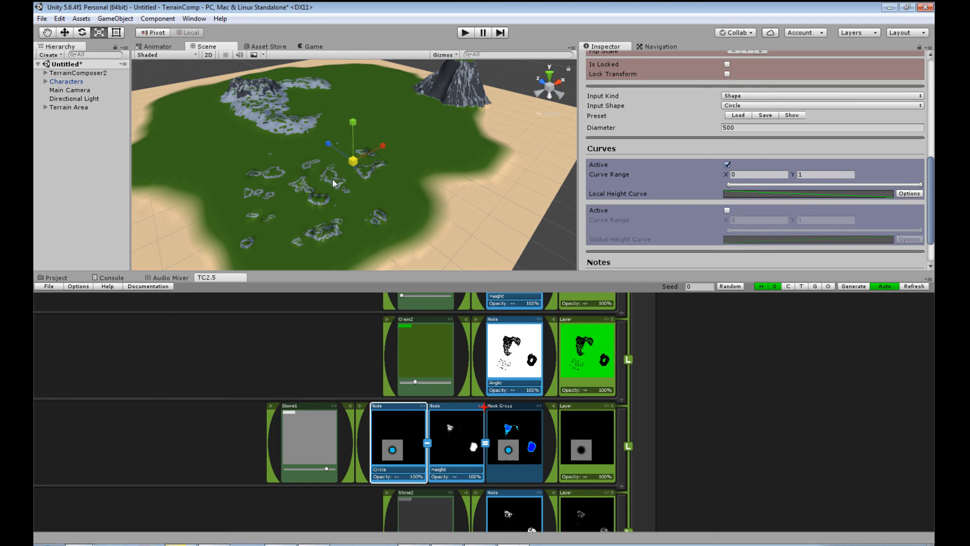
pyautogui.click(901, 194)
pyautogui.click(894, 205)
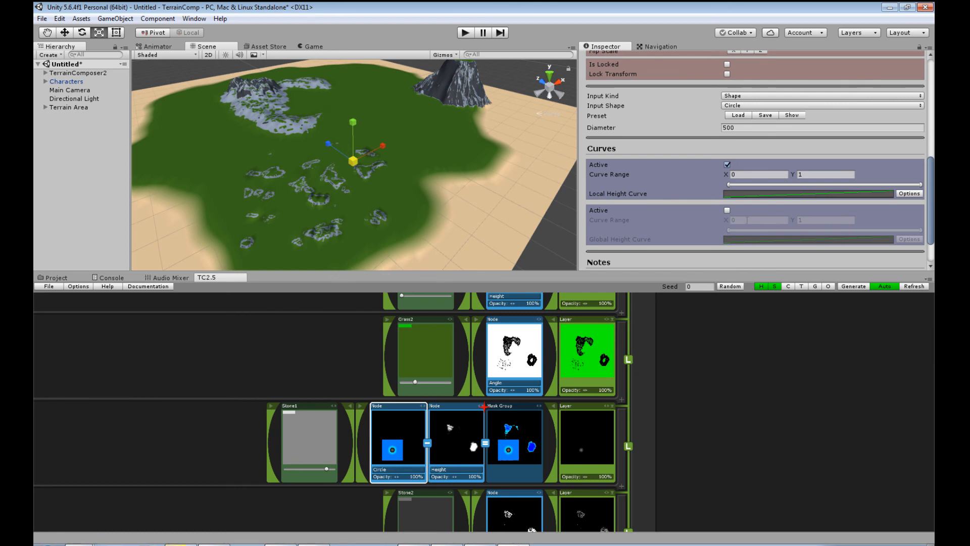
# - Set the Circle node's height to 0 and shift the circle slightly across the low rocks
pyautogui.scroll(3, 753, 212)
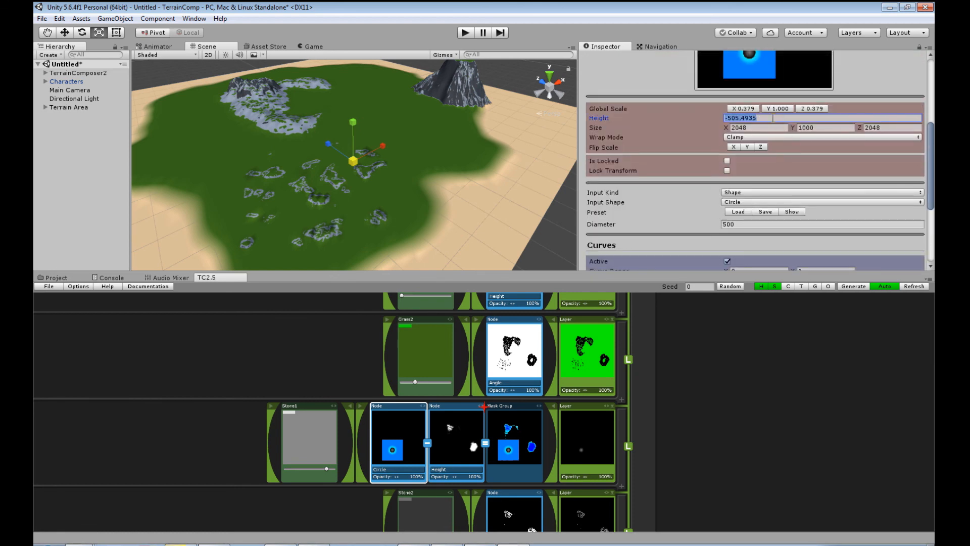
pyautogui.write('0')
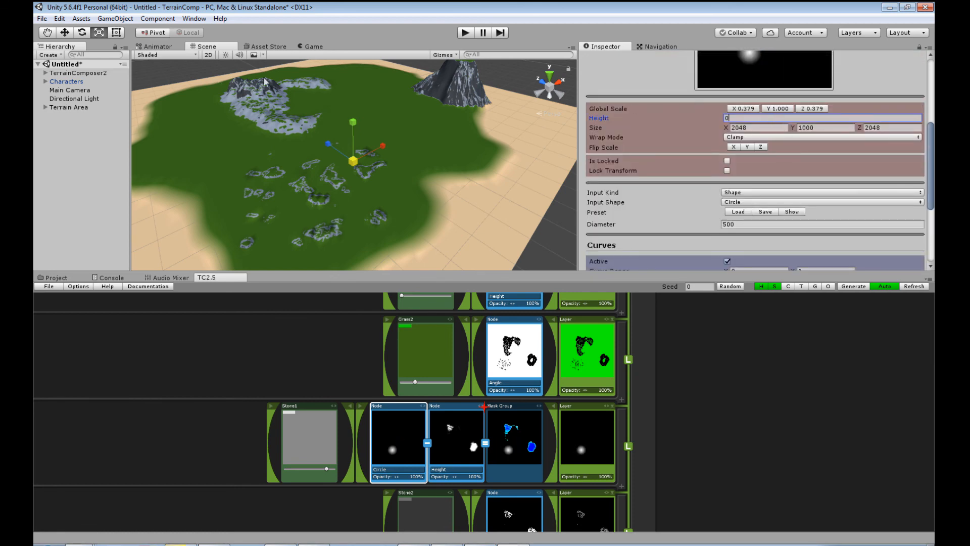
pyautogui.click(188, 32)
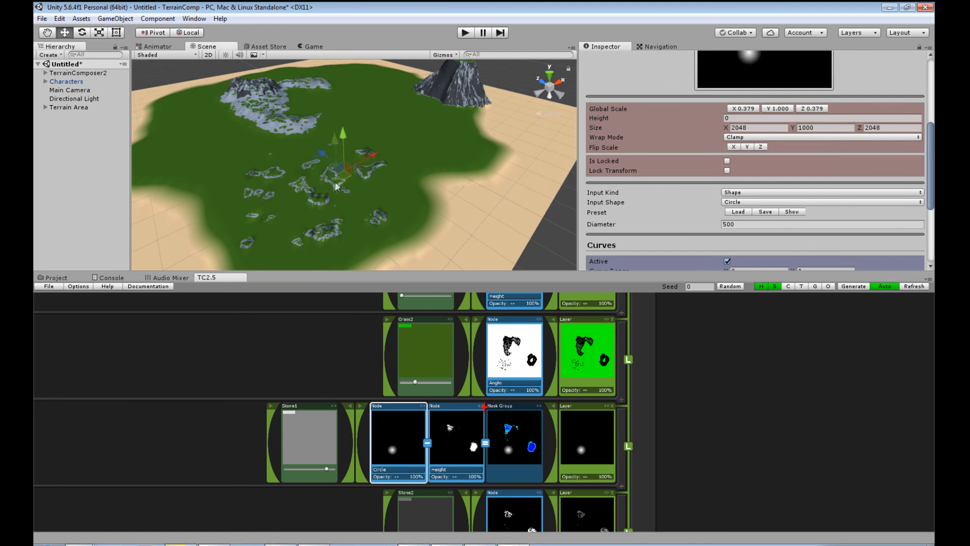
# - Examine the stone texture around the circle and on the snow-like slopes of the smaller peak
pyautogui.scroll(5, 315, 207)
pyautogui.moveTo(319, 213); pyautogui.dragTo(366, 230, button='middle')
pyautogui.moveTo(366, 229); pyautogui.dragTo(363, 222, button='right')
pyautogui.scroll(-3, 363, 221)
pyautogui.moveTo(362, 222)
pyautogui.mouseDown(button='middle')
pyautogui.moveTo(327, 208)
pyautogui.moveTo(358, 205)
pyautogui.mouseUp(button='middle')
pyautogui.scroll(4, 470, 198)
pyautogui.moveTo(479, 203)
pyautogui.mouseDown(button='middle')
pyautogui.moveTo(320, 221)
pyautogui.moveTo(403, 197)
pyautogui.moveTo(423, 176)
pyautogui.moveTo(462, 211)
pyautogui.moveTo(515, 175)
pyautogui.mouseUp(button='middle')
pyautogui.moveTo(256, 192)
pyautogui.mouseDown(button='middle')
pyautogui.moveTo(407, 184)
pyautogui.moveTo(481, 192)
pyautogui.mouseUp(button='middle')
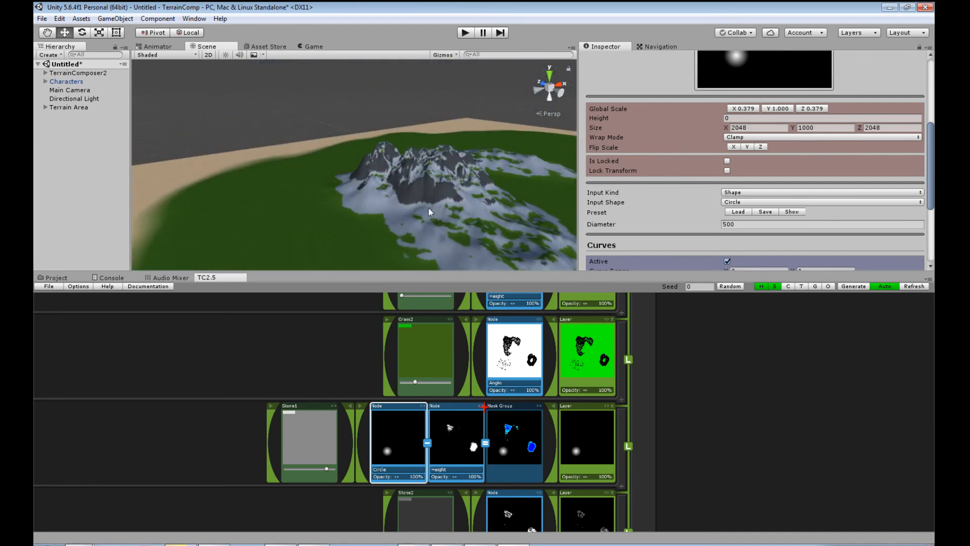
# - Move the Stone1 layer above the Grass2 layer and check the terrain
pyautogui.scroll(5, 428, 209)
pyautogui.moveTo(602, 374); pyautogui.dragTo(602, 369)
pyautogui.moveTo(432, 196); pyautogui.dragTo(711, 203, button='right')
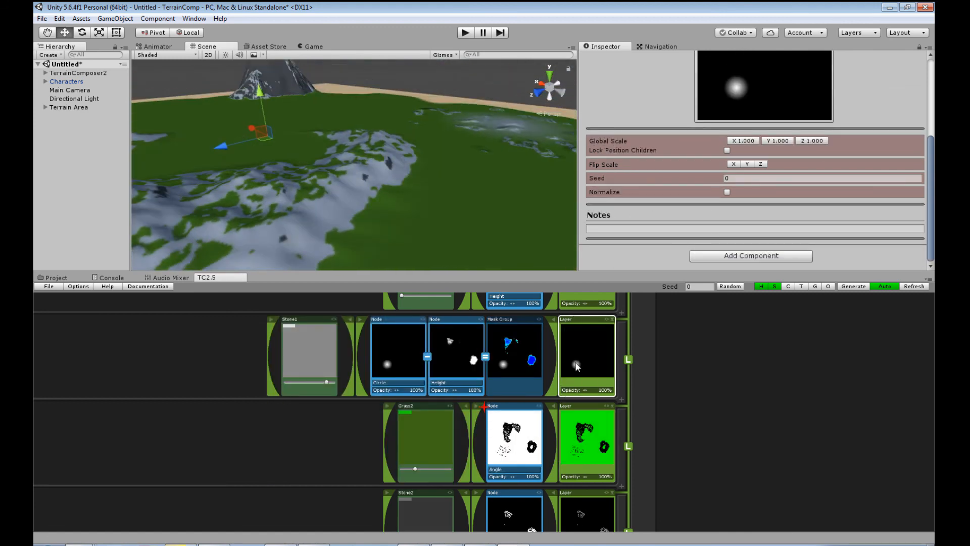
# - Move the Stone1 layer above the sand layer and inspect the circular stone area among the low rocks
pyautogui.scroll(-5, 576, 365)
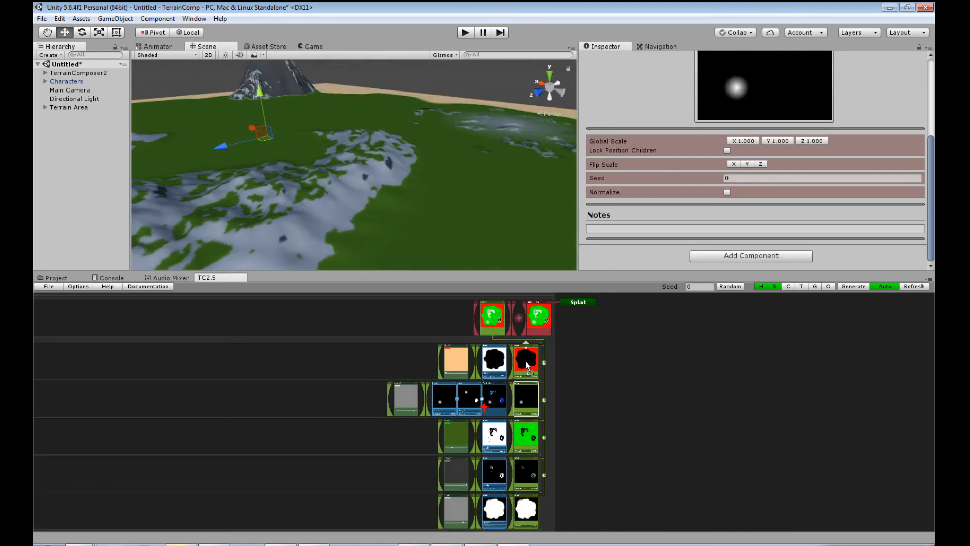
pyautogui.moveTo(526, 360); pyautogui.dragTo(526, 361)
pyautogui.scroll(-3, 561, 414)
pyautogui.scroll(4, 556, 420)
pyautogui.moveTo(467, 179); pyautogui.dragTo(466, 152, button='right')
pyautogui.moveTo(466, 152); pyautogui.dragTo(355, 228, button='middle')
pyautogui.scroll(3, 355, 229)
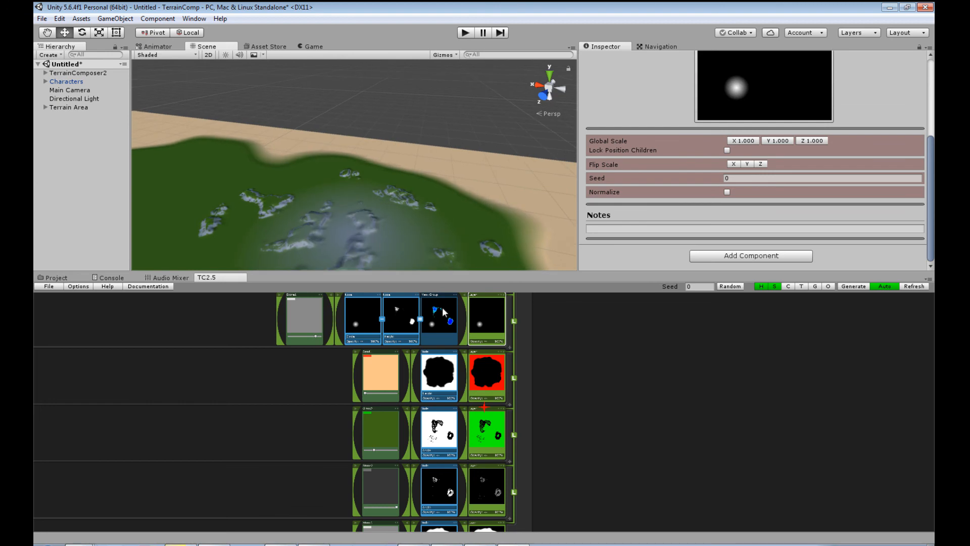
# - Move the Stone1 layer back below the Grass2 layer
pyautogui.moveTo(488, 378); pyautogui.dragTo(487, 337)
pyautogui.moveTo(487, 474); pyautogui.dragTo(486, 473)
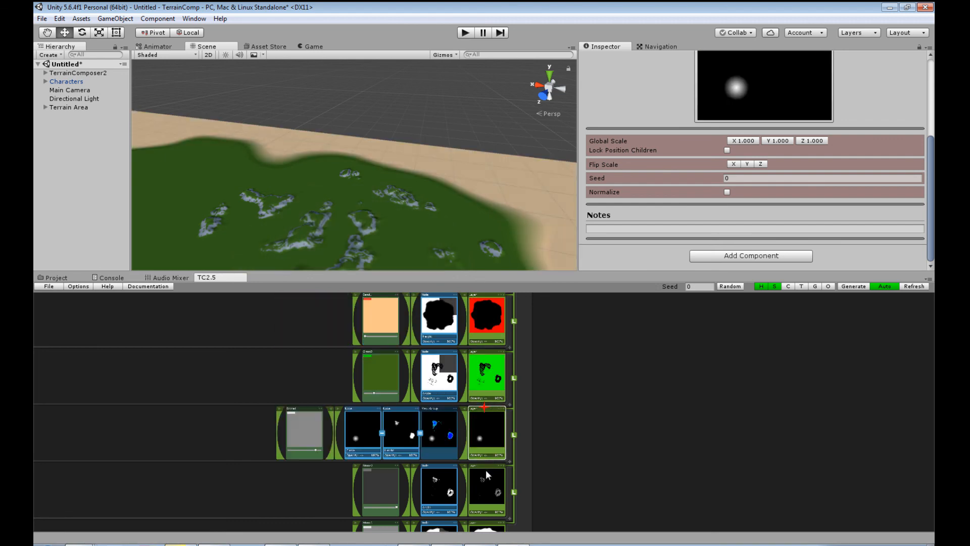
# - Examine how grass and stone blend across the ridge and the whole island
pyautogui.moveTo(468, 225); pyautogui.dragTo(386, 243, button='right')
pyautogui.moveTo(444, 230); pyautogui.dragTo(391, 223, button='middle')
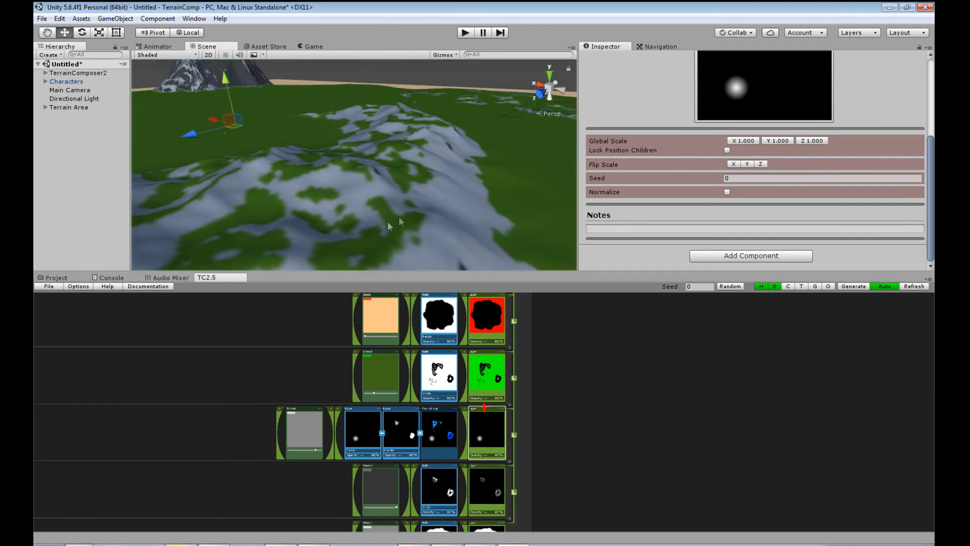
pyautogui.moveTo(390, 222); pyautogui.dragTo(314, 202, button='right')
pyautogui.moveTo(438, 196); pyautogui.dragTo(297, 206, button='middle')
pyautogui.moveTo(297, 206); pyautogui.dragTo(228, 188, button='right')
pyautogui.moveTo(429, 200)
pyautogui.mouseDown(button='middle')
pyautogui.moveTo(338, 197)
pyautogui.moveTo(443, 197)
pyautogui.moveTo(438, 215)
pyautogui.mouseUp(button='middle')
pyautogui.scroll(-3, 438, 214)
pyautogui.moveTo(363, 192); pyautogui.dragTo(411, 192, button='middle')
pyautogui.scroll(5, 398, 223)
pyautogui.scroll(-5, 411, 192)
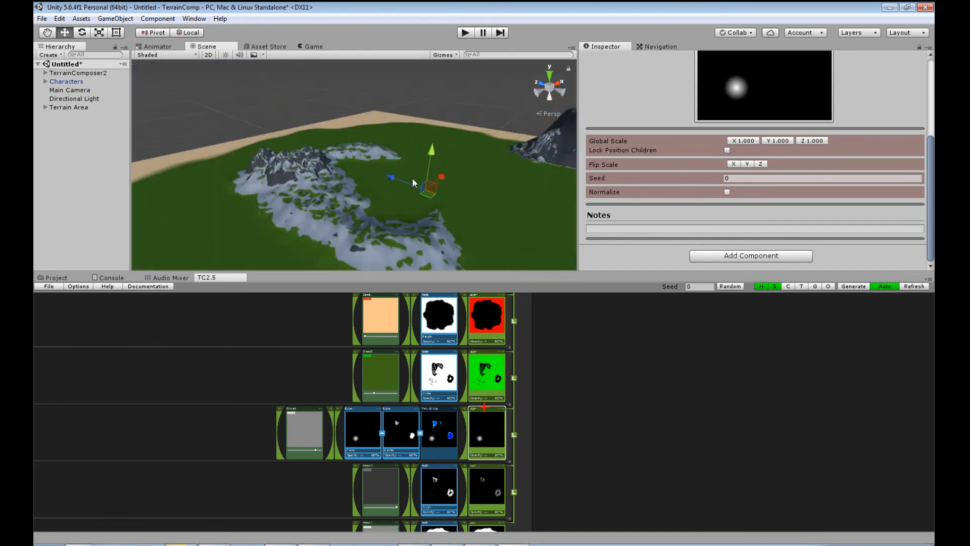
pyautogui.moveTo(411, 177); pyautogui.dragTo(491, 238, button='right')
pyautogui.scroll(-10, 411, 207)
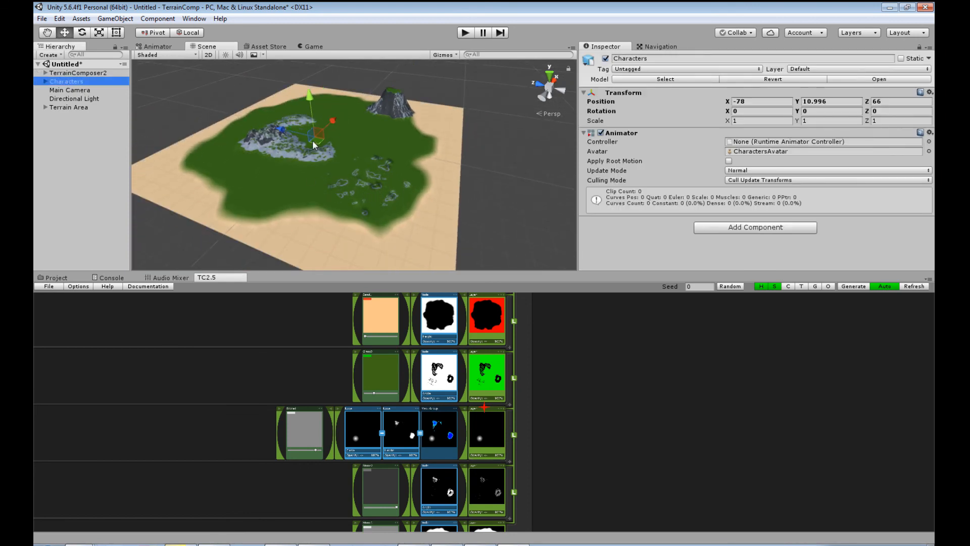
# - Frame the Characters object in the scene and compare its size with the surrounding peaks
pyautogui.press('f')
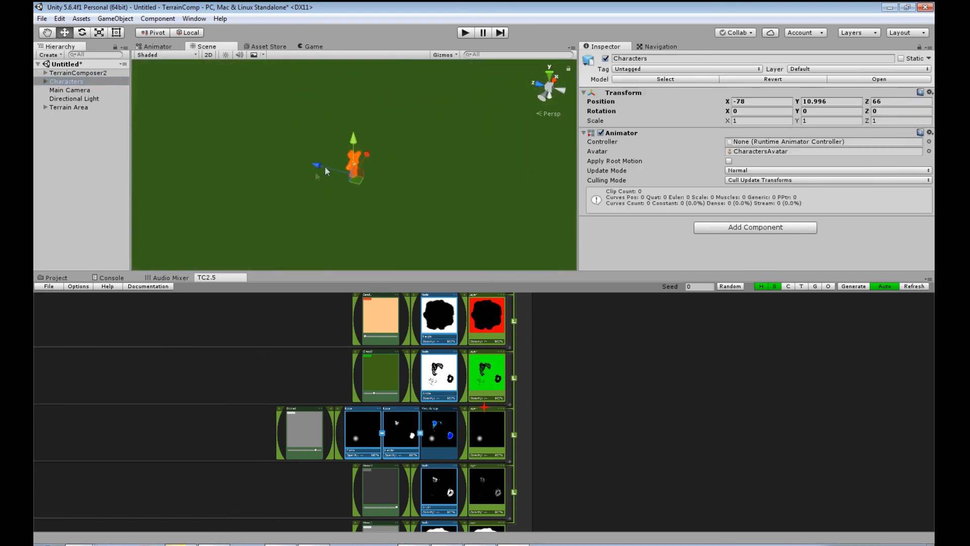
pyautogui.moveTo(348, 168); pyautogui.dragTo(410, 171, button='right')
pyautogui.moveTo(409, 170); pyautogui.dragTo(384, 179, button='middle')
pyautogui.scroll(-10, 384, 178)
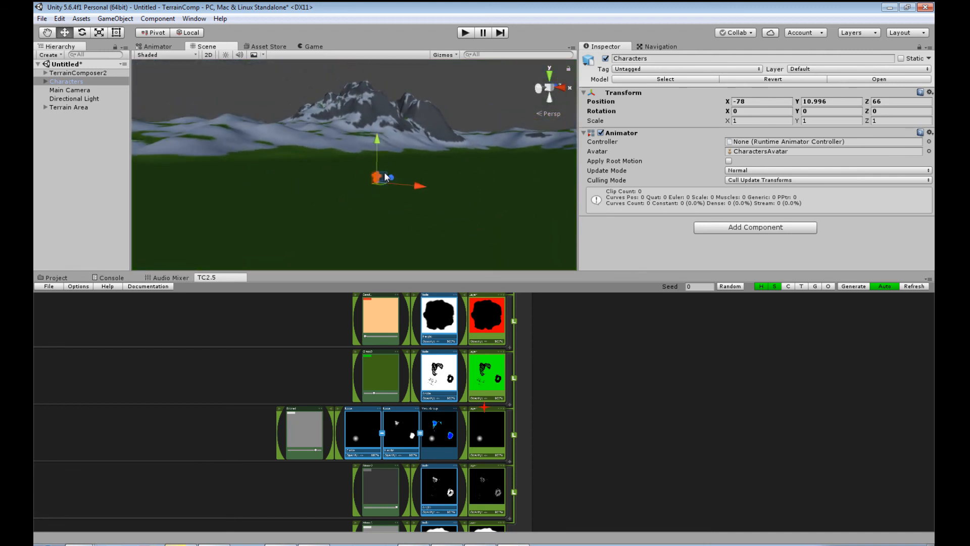
# - Move the Characters object across the island to the scattered low rocks, at about X -270, Z -484
pyautogui.scroll(-8, 387, 172)
pyautogui.keyDown('alt'); pyautogui.moveTo(399, 164); pyautogui.dragTo(263, 217); pyautogui.keyUp('alt')
pyautogui.moveTo(263, 217); pyautogui.dragTo(387, 227, button='middle')
pyautogui.moveTo(501, 189); pyautogui.dragTo(281, 225)
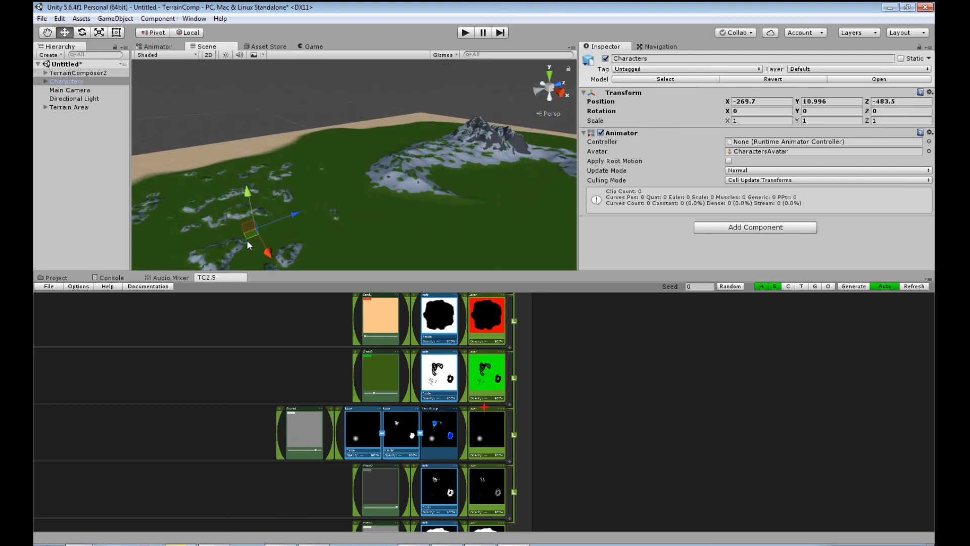
# - Frame the Characters object at its new spot and examine the surrounding rocks from ground level
pyautogui.press('f')
pyautogui.keyDown('alt'); pyautogui.moveTo(380, 212); pyautogui.dragTo(380, 178); pyautogui.keyUp('alt')
pyautogui.moveTo(380, 178); pyautogui.dragTo(241, 156, button='middle')
pyautogui.scroll(8, 340, 193)
pyautogui.moveTo(340, 193); pyautogui.dragTo(440, 208, button='right')
pyautogui.scroll(-6, 381, 198)
pyautogui.scroll(-5, 386, 195)
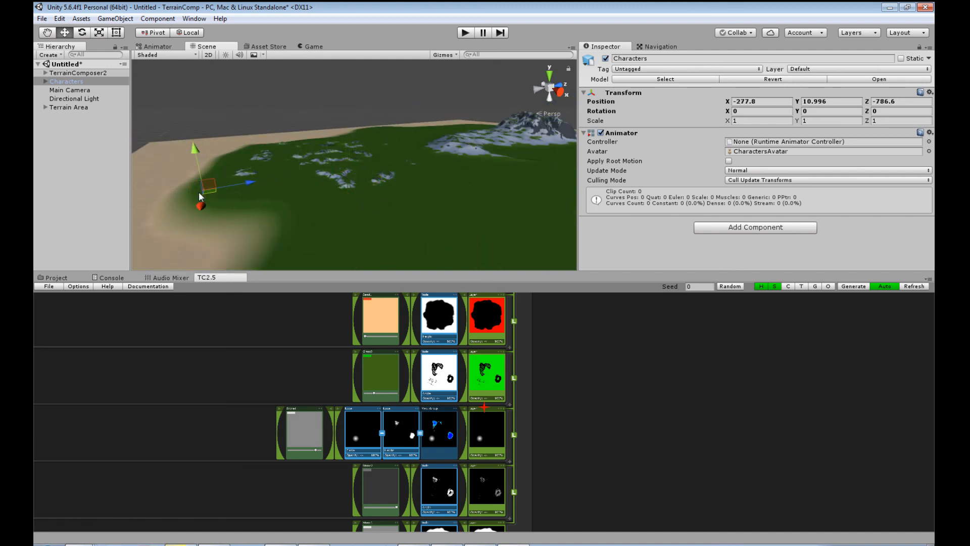
# - Place the Characters object near the island's sandy edge at about X -278, Z -792, and frame it
pyautogui.press('f')
pyautogui.moveTo(201, 197); pyautogui.dragTo(300, 213, button='right')
pyautogui.moveTo(300, 212); pyautogui.dragTo(374, 161)
pyautogui.moveTo(377, 162); pyautogui.dragTo(310, 162, button='right')
pyautogui.moveTo(309, 162); pyautogui.dragTo(283, 152, button='middle')
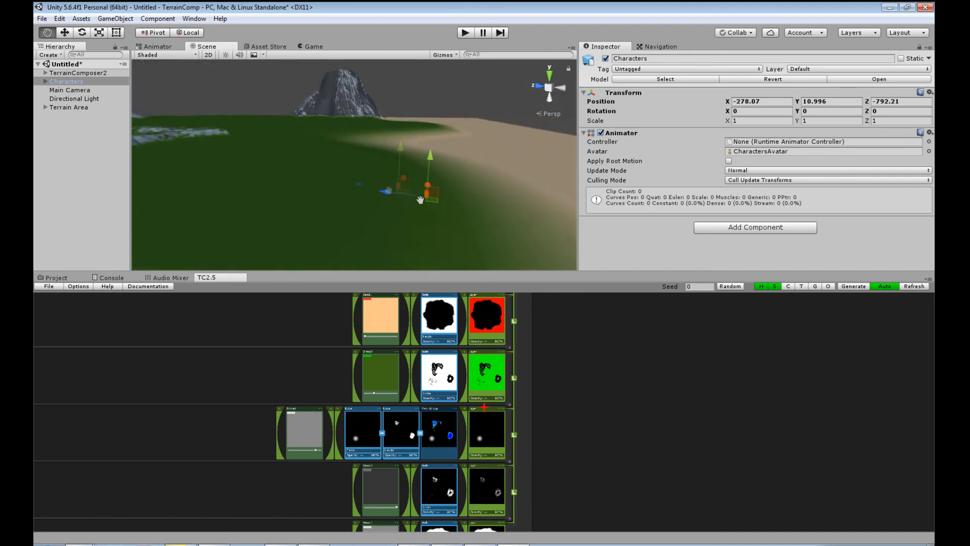
# - Review the whole island, and collapse the Splat and Height groups in the node graph
pyautogui.scroll(-5, 304, 190)
pyautogui.keyDown('alt'); pyautogui.moveTo(315, 188); pyautogui.dragTo(397, 197); pyautogui.keyUp('alt')
pyautogui.scroll(3, 402, 154)
pyautogui.scroll(-3, 403, 155)
pyautogui.scroll(5, 569, 345)
pyautogui.scroll(-7, 541, 331)
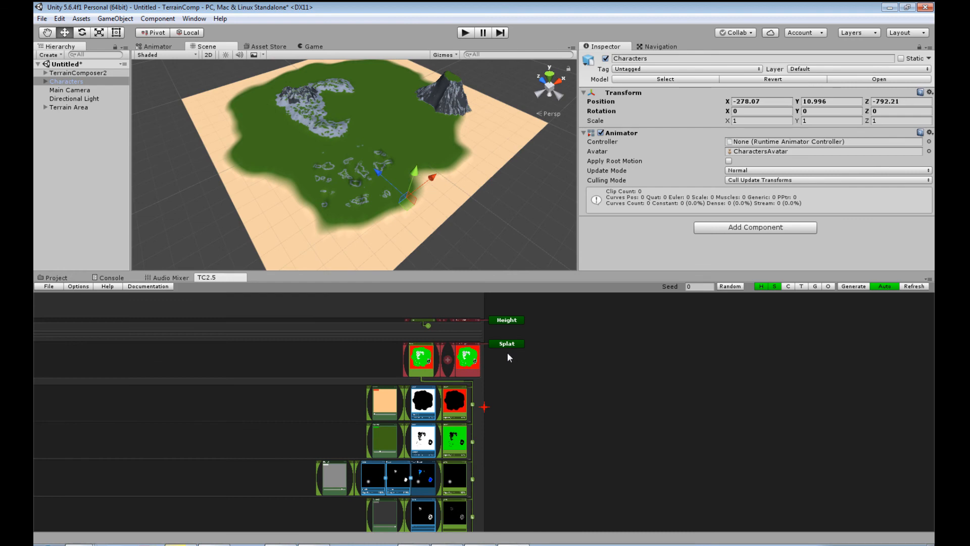
pyautogui.scroll(3, 500, 340)
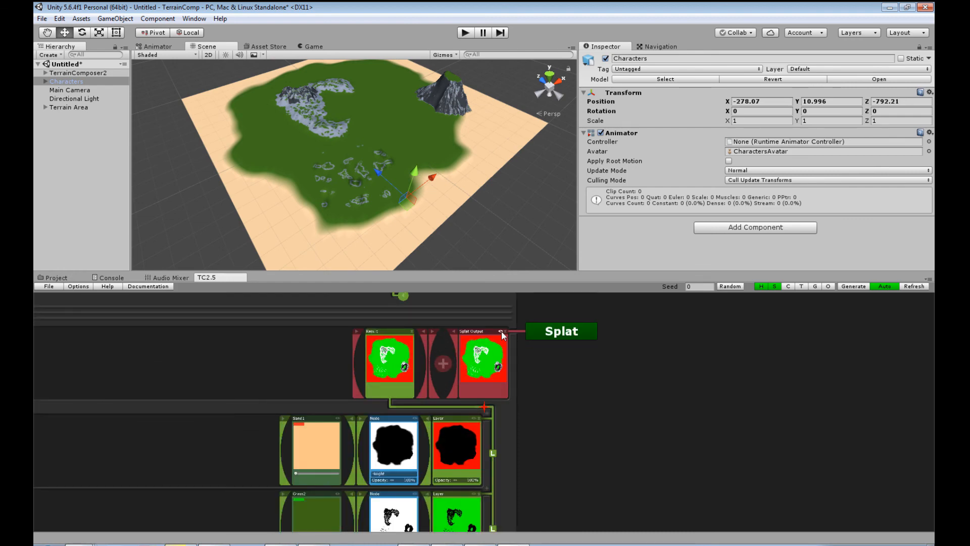
pyautogui.scroll(-3, 506, 334)
pyautogui.scroll(-3, 551, 394)
pyautogui.moveTo(550, 412); pyautogui.dragTo(552, 329, button='middle')
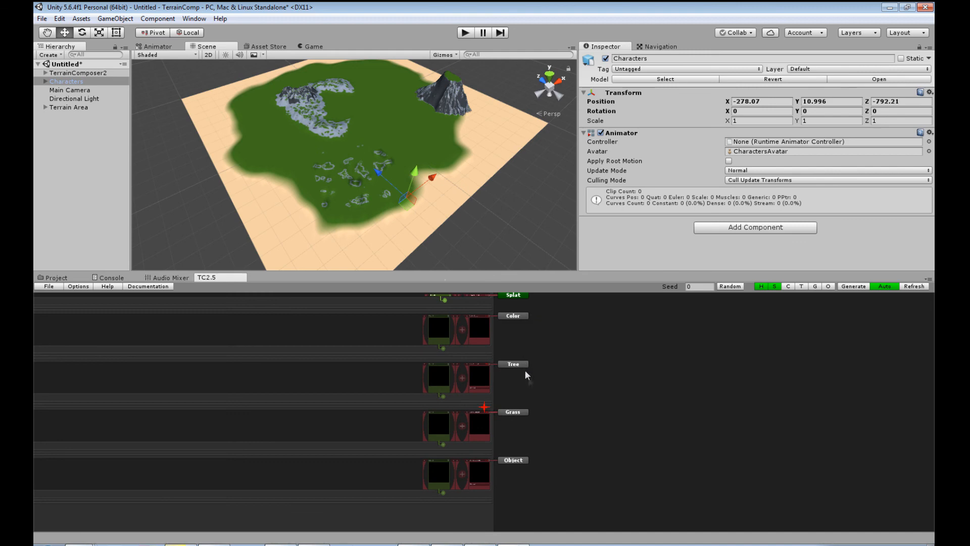
pyautogui.moveTo(564, 370); pyautogui.dragTo(557, 484, button='middle')
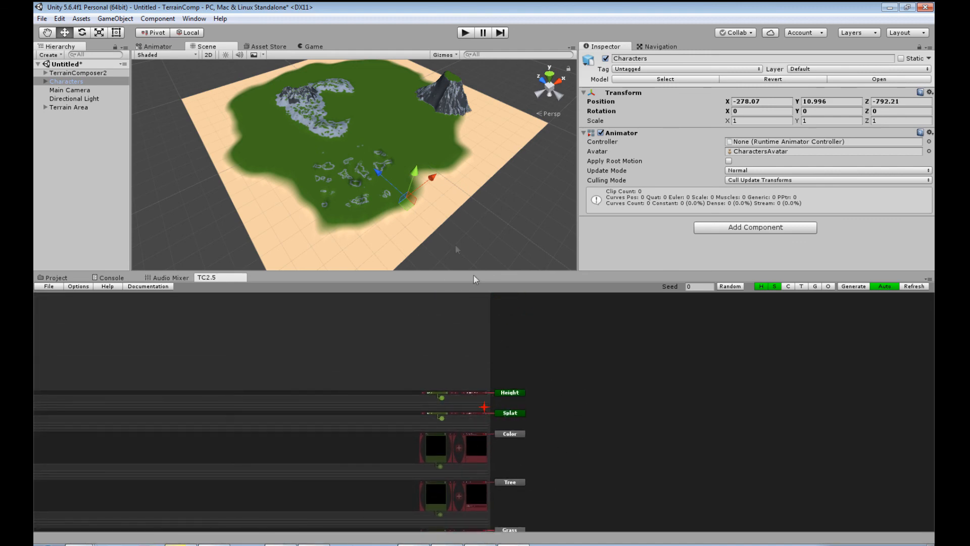
# - Enlarge the node graph area and examine the flat grass around the ridge and the low rocks
pyautogui.scroll(6, 389, 183)
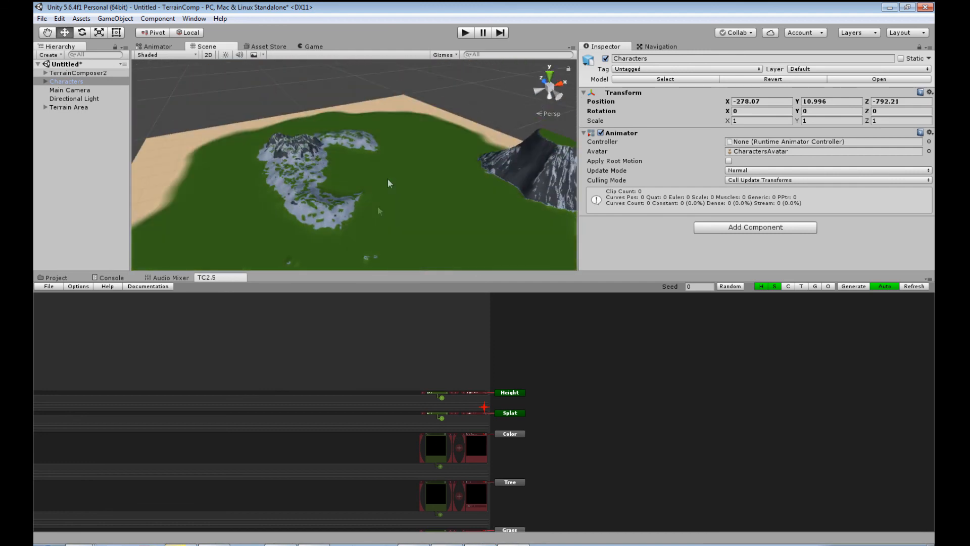
pyautogui.moveTo(391, 269); pyautogui.dragTo(412, 477)
pyautogui.moveTo(403, 375); pyautogui.dragTo(392, 274, button='middle')
pyautogui.moveTo(554, 470); pyautogui.dragTo(556, 251)
pyautogui.scroll(5, 539, 470)
pyautogui.scroll(3, 501, 447)
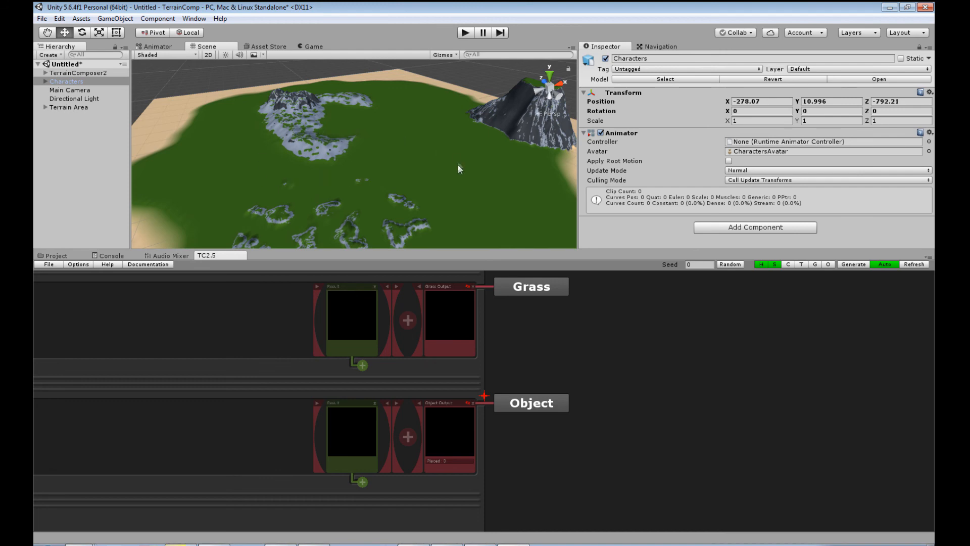
pyautogui.moveTo(402, 229); pyautogui.dragTo(389, 142, button='middle')
pyautogui.scroll(10, 408, 209)
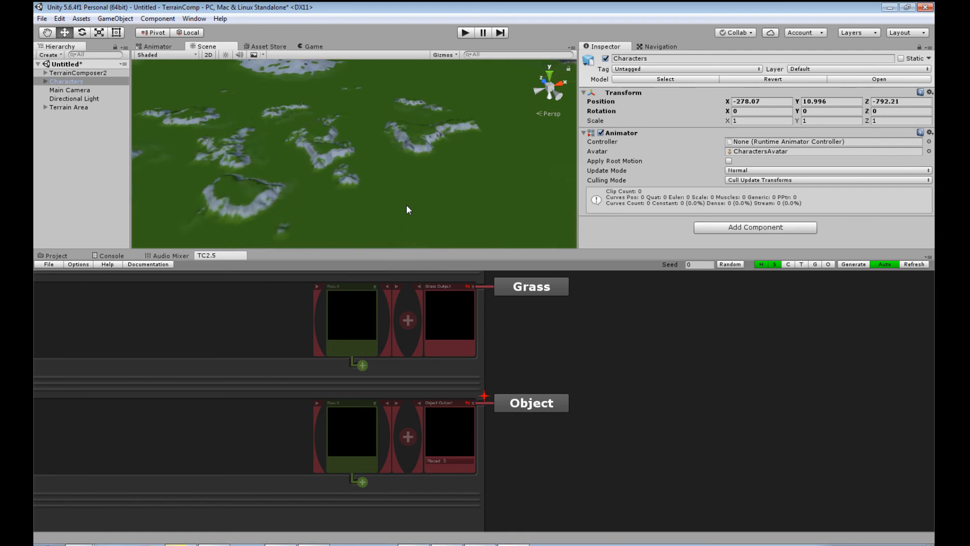
pyautogui.moveTo(406, 197); pyautogui.dragTo(405, 159, button='middle')
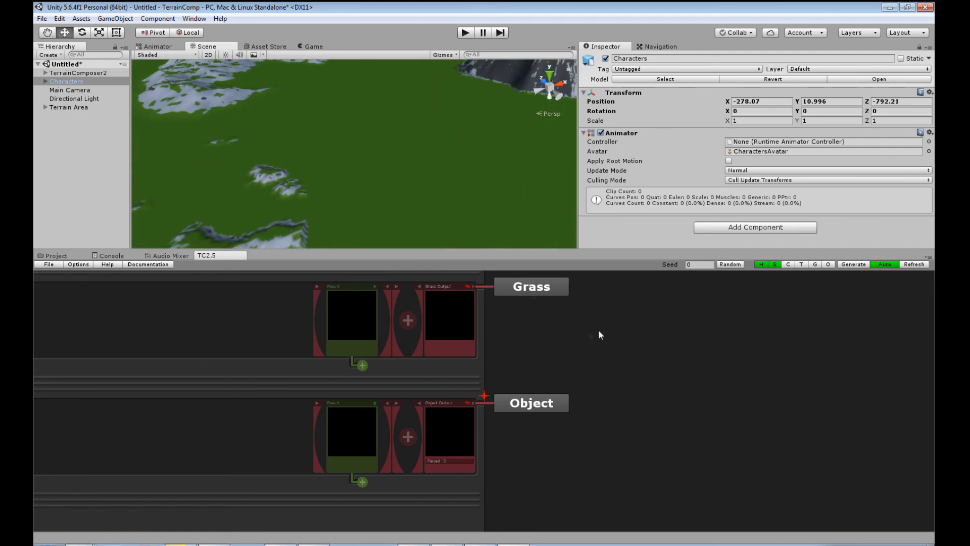
# - Expand the Height group and add a new height layer below the Hero Mountain layer
pyautogui.scroll(-5, 589, 331)
pyautogui.scroll(5, 374, 309)
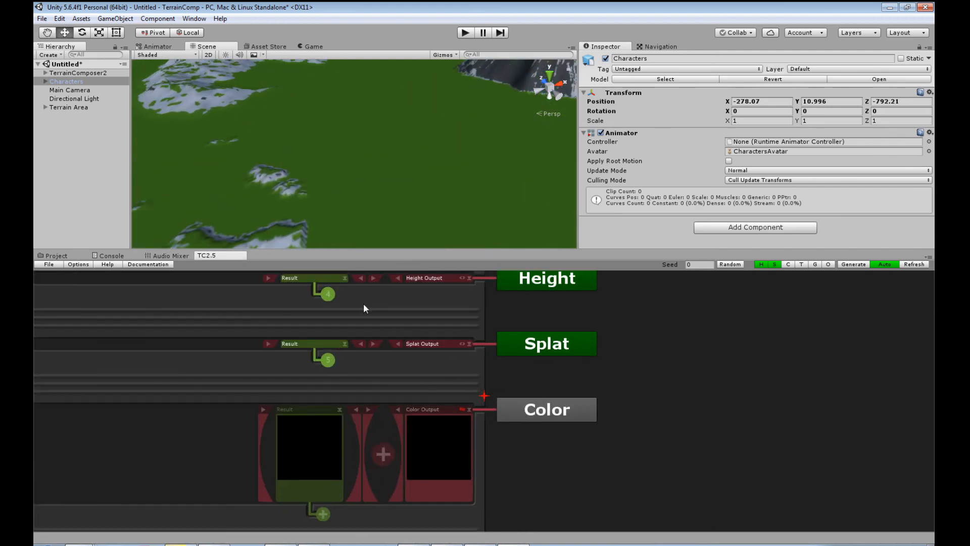
pyautogui.scroll(3, 329, 293)
pyautogui.moveTo(514, 398); pyautogui.dragTo(563, 283, button='middle')
pyautogui.moveTo(595, 445); pyautogui.dragTo(614, 324, button='middle')
pyautogui.moveTo(589, 437); pyautogui.dragTo(592, 325, button='middle')
pyautogui.click(515, 460)
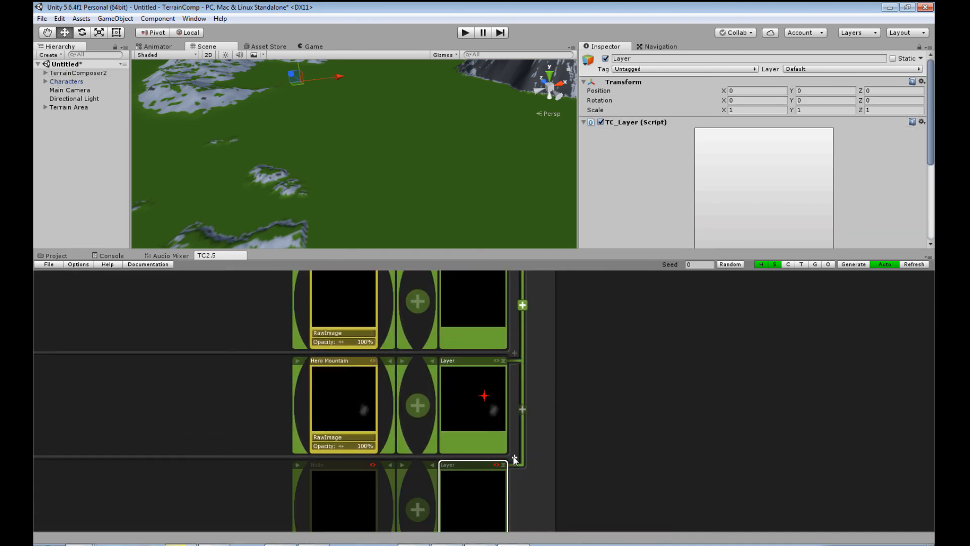
pyautogui.moveTo(580, 423); pyautogui.dragTo(582, 329, button='middle')
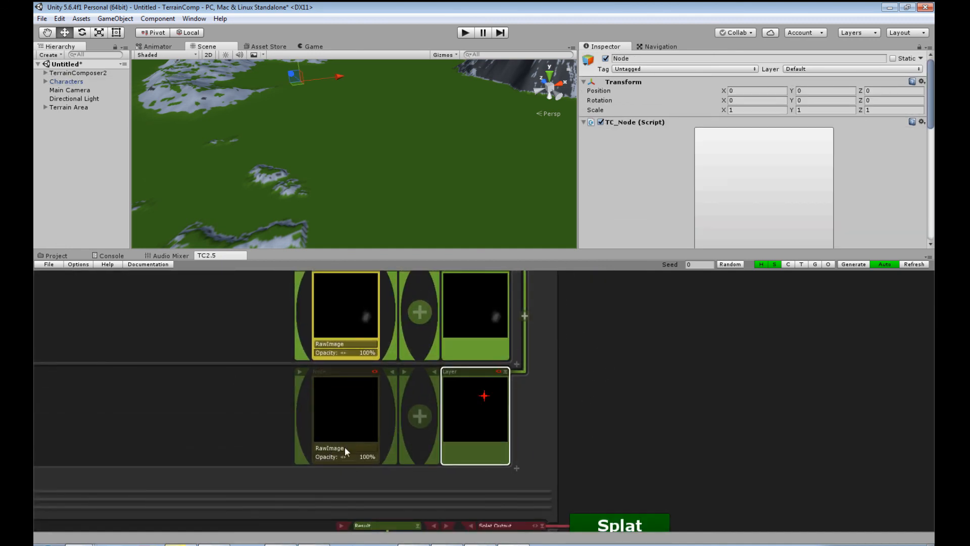
# - Change the new height layer's node input from RawImage to Perlin noise
pyautogui.click(346, 448)
pyautogui.moveTo(381, 467)
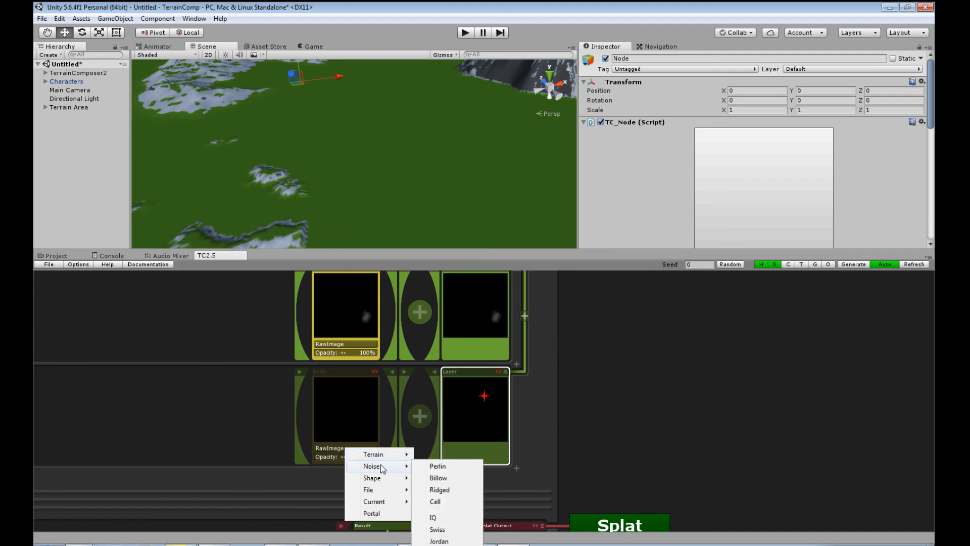
pyautogui.click(448, 468)
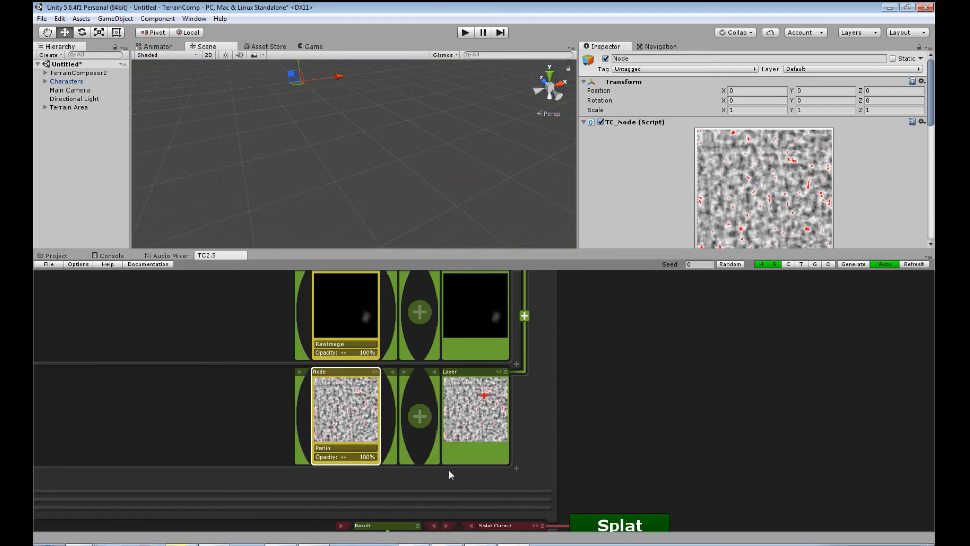
# - Add a Circle mask node to the Perlin noise height layer
pyautogui.scroll(-12, 379, 151)
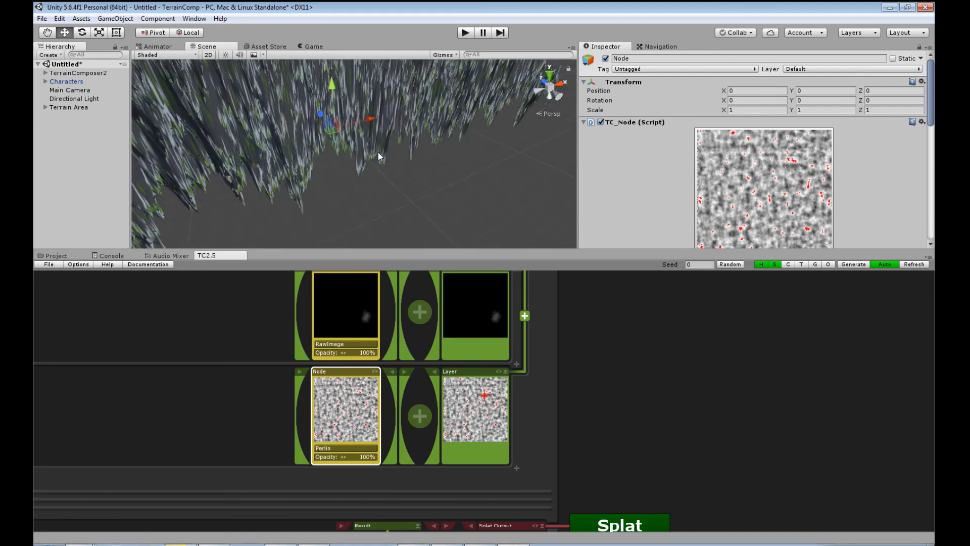
pyautogui.moveTo(389, 159); pyautogui.dragTo(397, 197, button='middle')
pyautogui.click(427, 419)
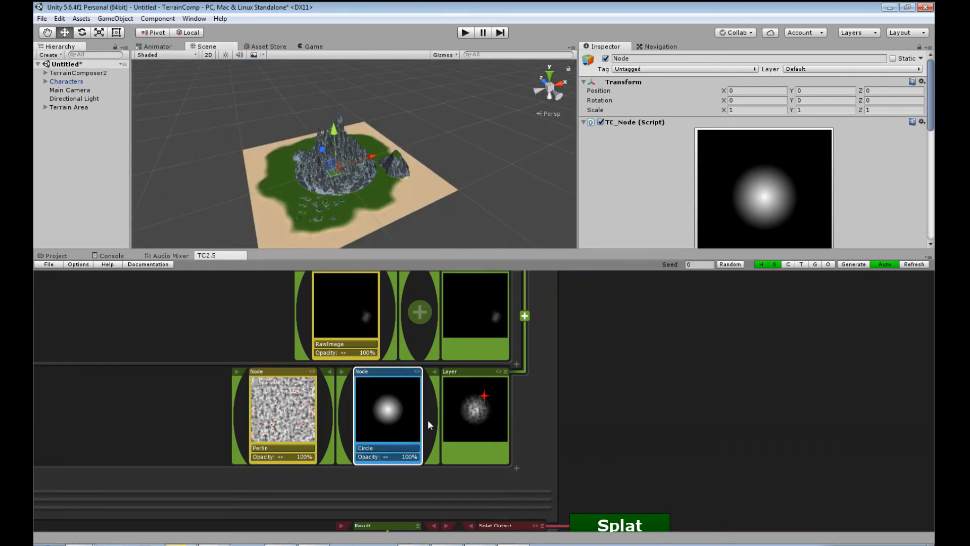
# - Set the height layer's Circle node Y size to 10 and inspect the flattened noise in the scene
pyautogui.scroll(10, 332, 199)
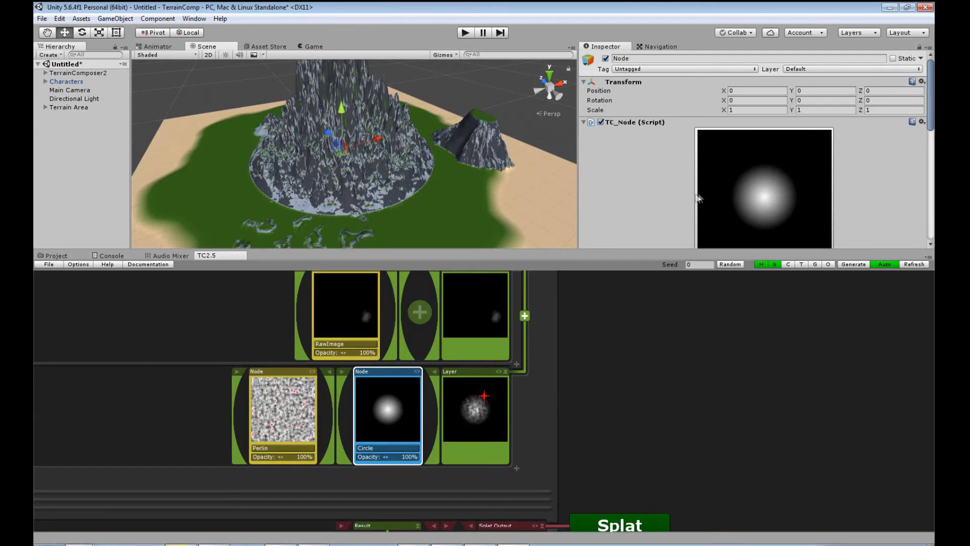
pyautogui.scroll(-5, 694, 205)
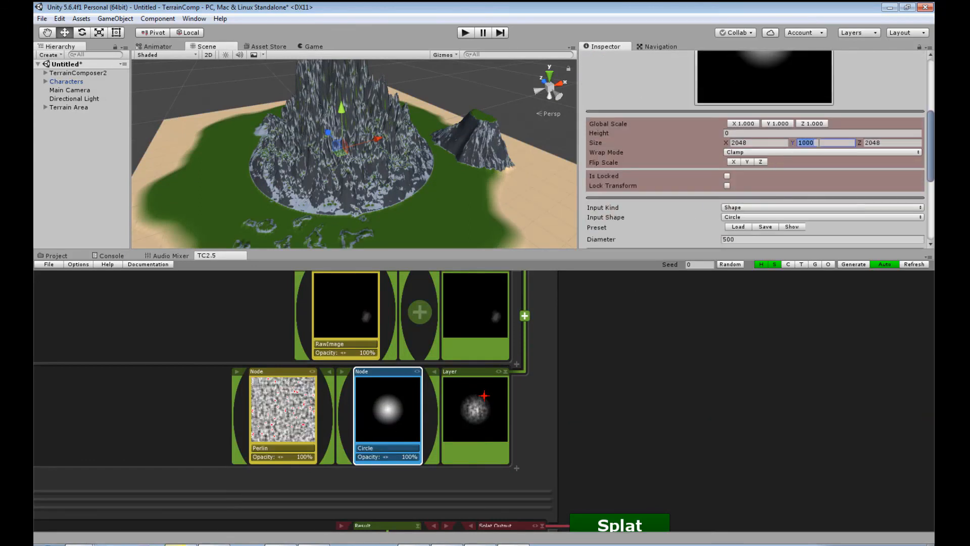
pyautogui.write('10')
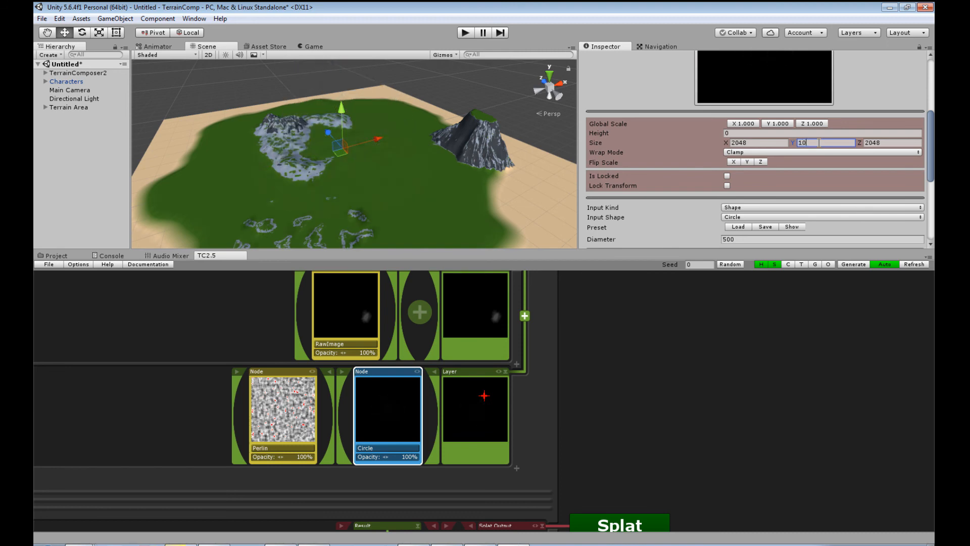
pyautogui.scroll(5, 389, 196)
pyautogui.moveTo(332, 148); pyautogui.dragTo(447, 186)
pyautogui.moveTo(448, 186); pyautogui.dragTo(399, 120, button='middle')
pyautogui.scroll(5, 407, 115)
pyautogui.moveTo(447, 179); pyautogui.dragTo(408, 222, button='right')
pyautogui.scroll(-6, 416, 167)
pyautogui.moveTo(407, 109); pyautogui.dragTo(419, 217, button='middle')
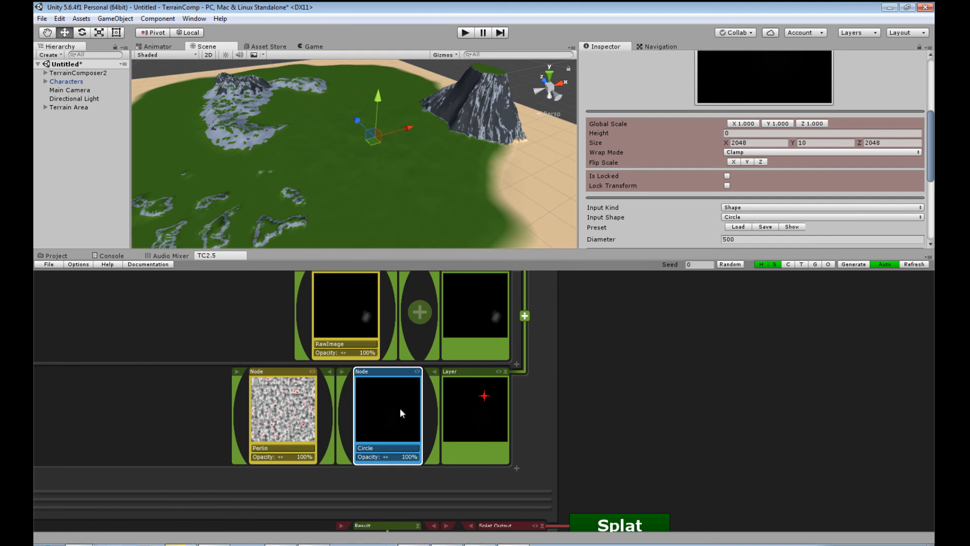
# - Scale the Circle mask node to about 0.632 in X and Z, and shift it slightly across the grass
pyautogui.rightClick(395, 447)
pyautogui.moveTo(456, 479)
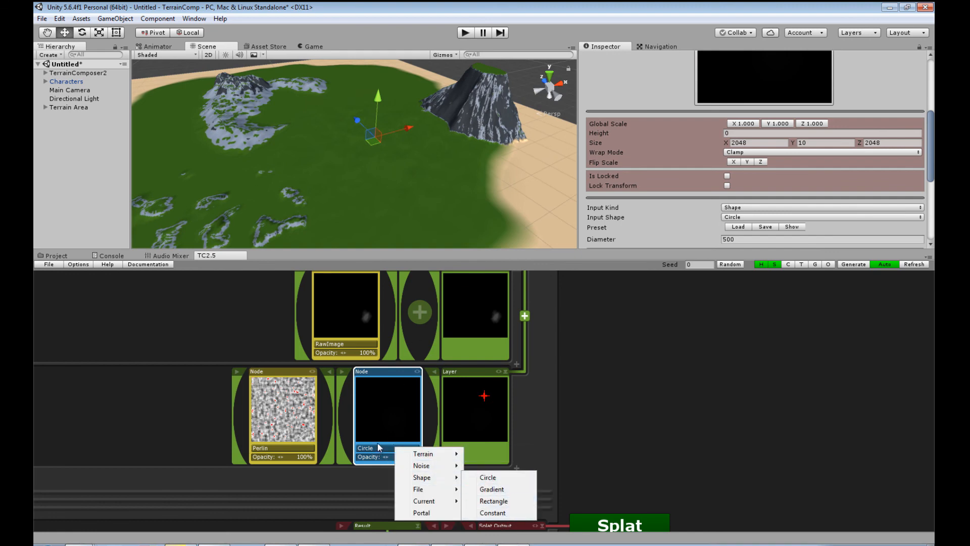
pyautogui.moveTo(372, 144); pyautogui.dragTo(367, 155)
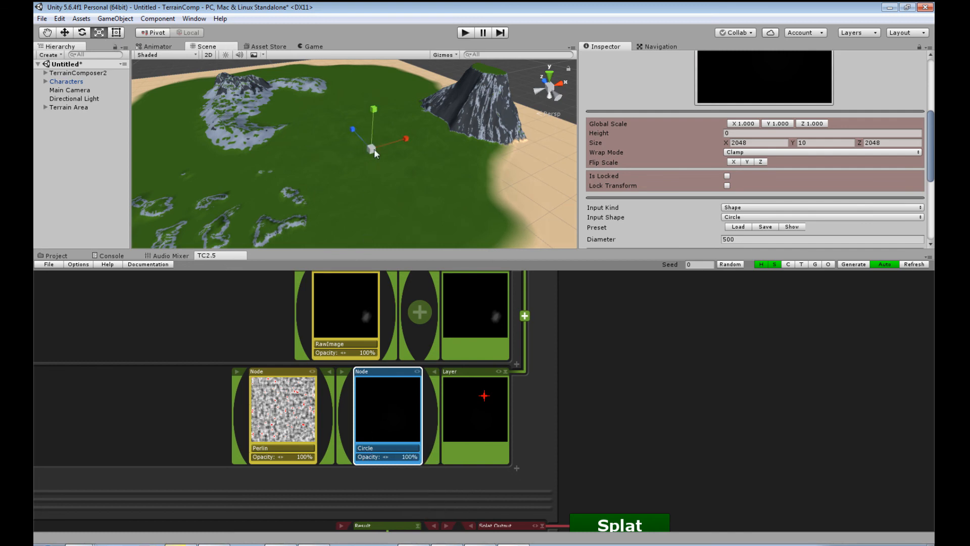
pyautogui.moveTo(356, 154); pyautogui.dragTo(403, 106)
pyautogui.scroll(5, 396, 175)
pyautogui.moveTo(403, 106); pyautogui.dragTo(385, 95, button='middle')
pyautogui.keyDown('alt'); pyautogui.moveTo(385, 95); pyautogui.dragTo(426, 109); pyautogui.keyUp('alt')
pyautogui.scroll(-8, 362, 107)
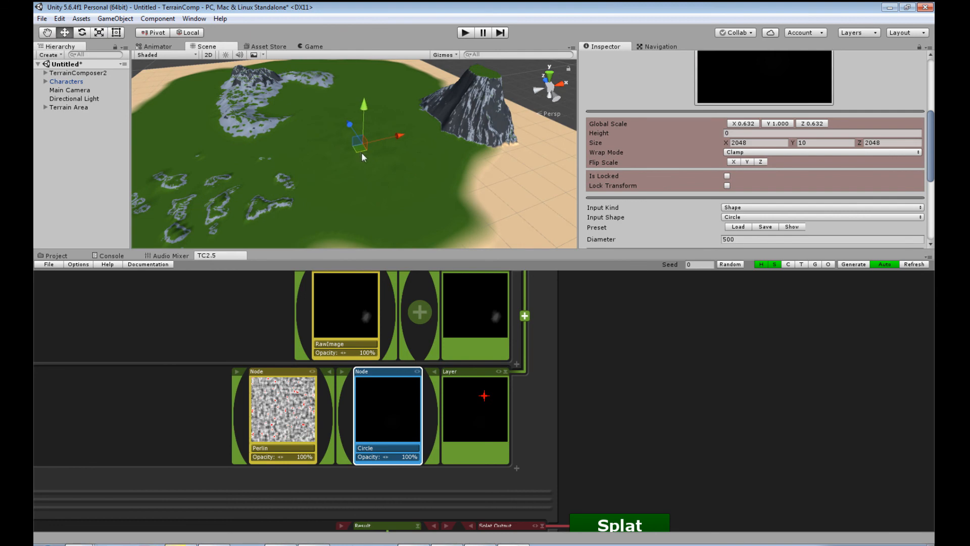
pyautogui.moveTo(373, 160); pyautogui.dragTo(380, 167)
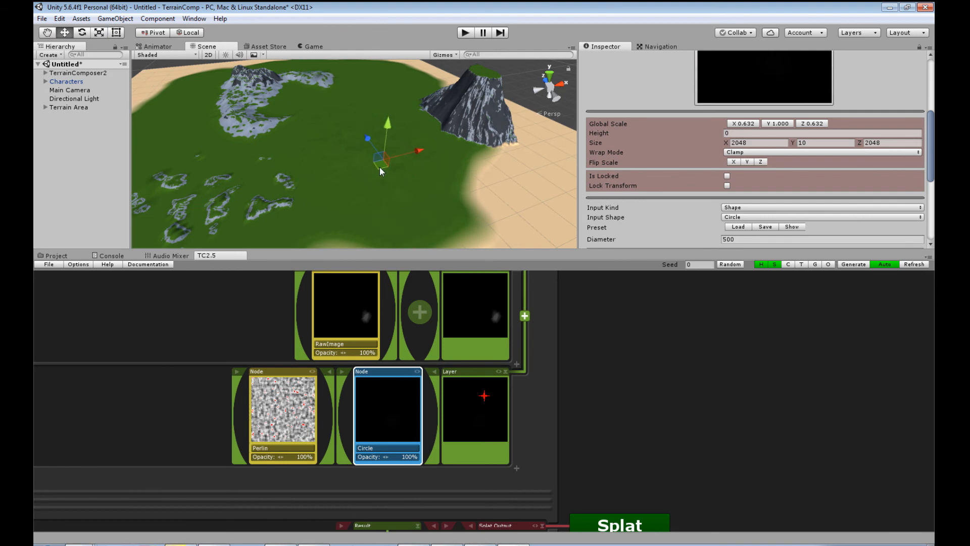
# - Move the Characters object onto the open grass at X 97, Z -594, and raise it to Y 13.72
pyautogui.click(66, 82)
pyautogui.moveTo(397, 208); pyautogui.dragTo(376, 157, button='middle')
pyautogui.moveTo(347, 136); pyautogui.dragTo(366, 132)
pyautogui.press('f')
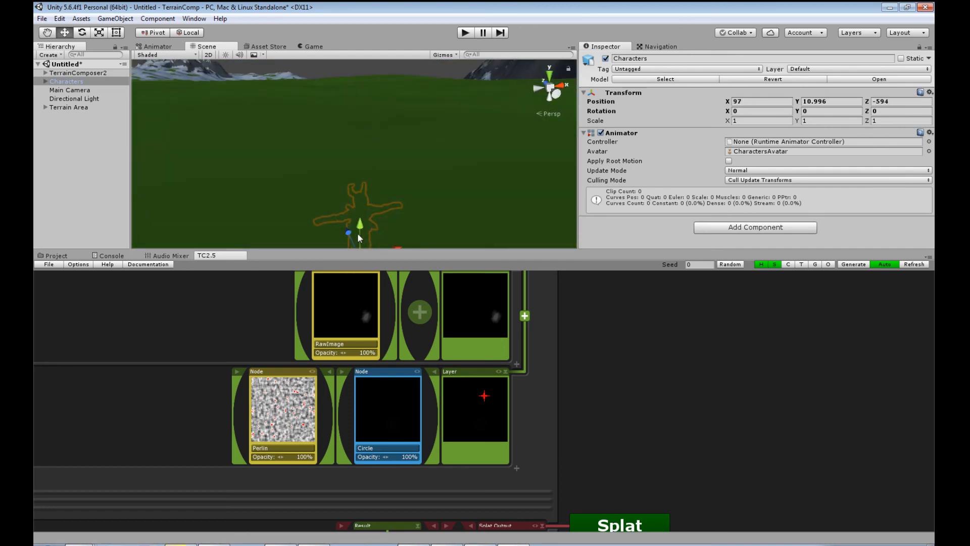
pyautogui.moveTo(357, 237); pyautogui.dragTo(354, 155)
# - Examine the gentle Perlin bumps around the Characters object from ground level and from above
pyautogui.moveTo(462, 106); pyautogui.dragTo(338, 205, button='middle')
pyautogui.moveTo(338, 205); pyautogui.dragTo(423, 174, button='right')
pyautogui.moveTo(423, 185); pyautogui.dragTo(454, 98, button='middle')
pyautogui.moveTo(452, 101); pyautogui.dragTo(298, 139, button='right')
pyautogui.moveTo(434, 112); pyautogui.dragTo(371, 177, button='middle')
pyautogui.scroll(-4, 369, 178)
pyautogui.scroll(-15, 382, 154)
pyautogui.moveTo(485, 129); pyautogui.dragTo(438, 189, button='middle')
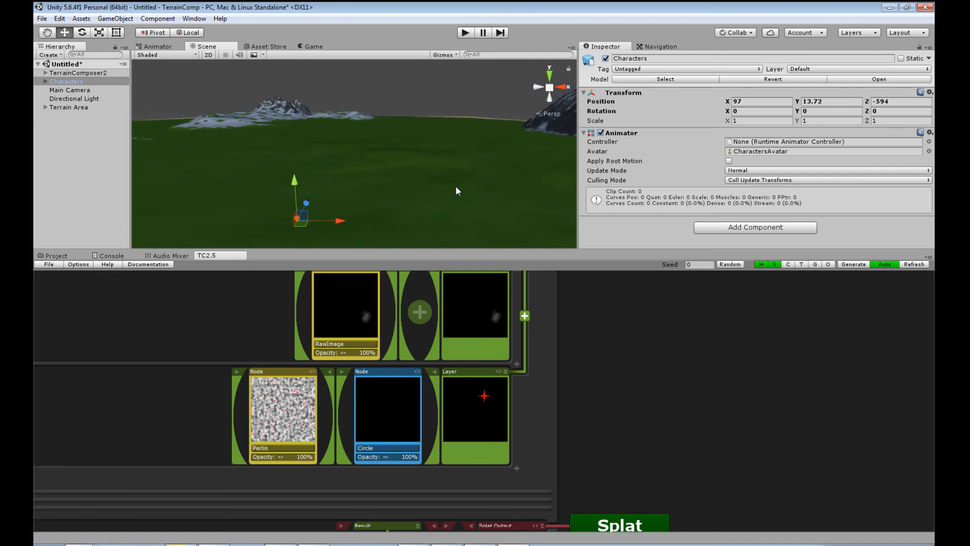
pyautogui.moveTo(438, 188); pyautogui.dragTo(337, 215, button='right')
pyautogui.moveTo(487, 184); pyautogui.dragTo(284, 150, button='middle')
pyautogui.scroll(-5, 387, 155)
pyautogui.moveTo(412, 132); pyautogui.dragTo(409, 200, button='middle')
pyautogui.scroll(-4, 451, 197)
pyautogui.keyDown('alt'); pyautogui.moveTo(365, 152); pyautogui.dragTo(386, 156); pyautogui.keyUp('alt')
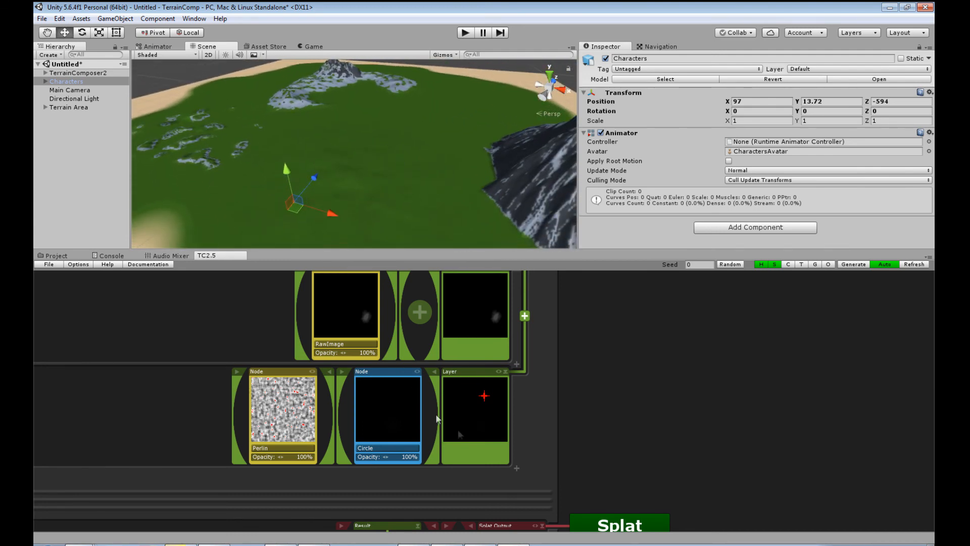
# - Duplicate the Perlin noise height layer and move one copy to about X 292, Z 587
pyautogui.click(478, 372)
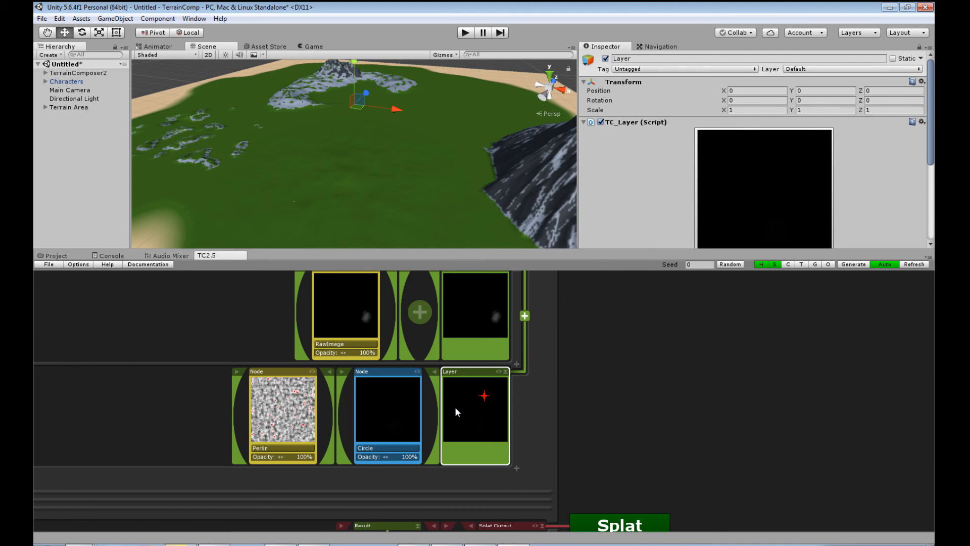
pyautogui.hotkey('ctrl', 'd')
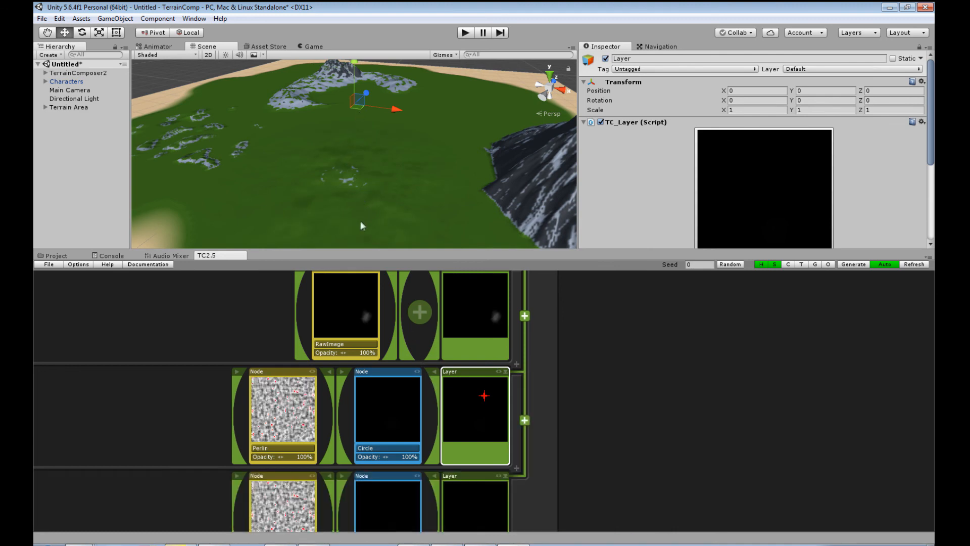
pyautogui.scroll(5, 361, 223)
pyautogui.moveTo(407, 216); pyautogui.dragTo(365, 183, button='middle')
pyautogui.scroll(-4, 365, 183)
pyautogui.moveTo(355, 111); pyautogui.dragTo(433, 88)
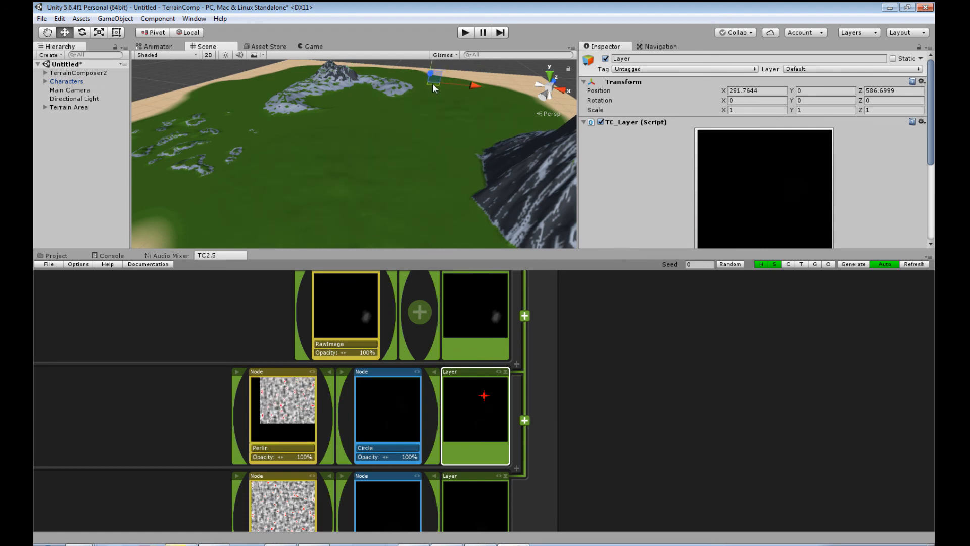
# - Examine the moved noise layer's effect across the grassland, and review the layers in the Height group
pyautogui.moveTo(466, 122); pyautogui.dragTo(322, 212, button='middle')
pyautogui.scroll(2, 334, 202)
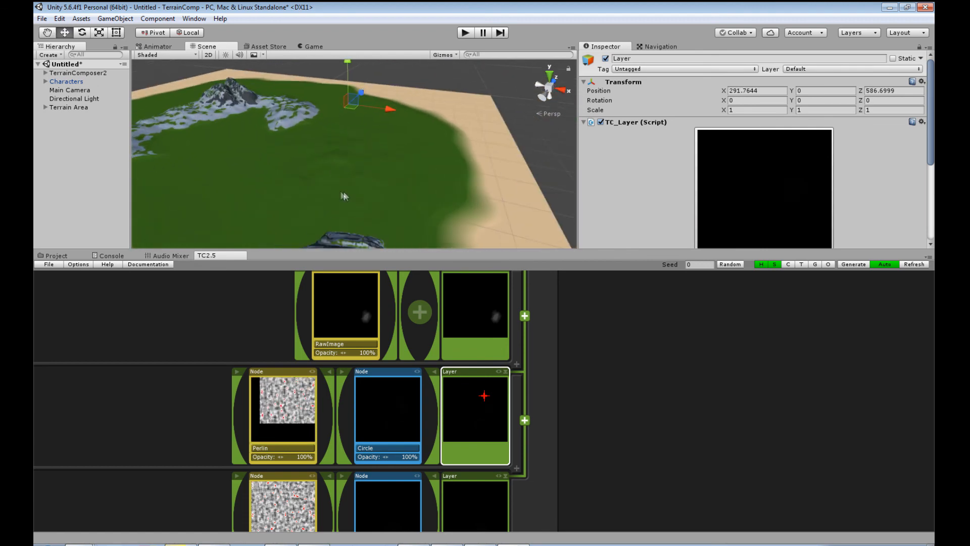
pyautogui.scroll(1, 348, 198)
pyautogui.keyDown('alt'); pyautogui.moveTo(398, 194); pyautogui.dragTo(440, 195); pyautogui.keyUp('alt')
pyautogui.moveTo(444, 197); pyautogui.dragTo(270, 160, button='right')
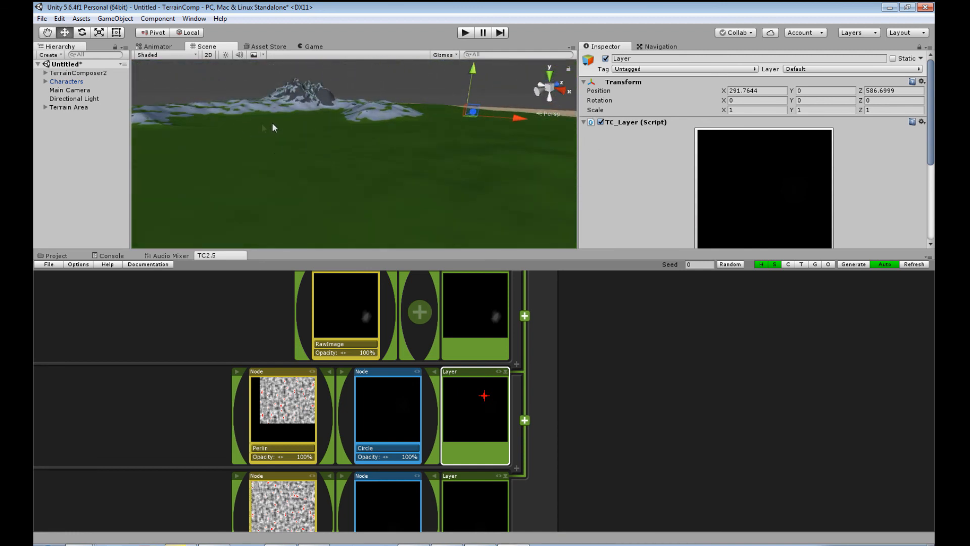
pyautogui.scroll(-6, 319, 129)
pyautogui.moveTo(319, 129); pyautogui.dragTo(275, 159, button='right')
pyautogui.scroll(-5, 275, 159)
pyautogui.moveTo(275, 158); pyautogui.dragTo(329, 165, button='middle')
pyautogui.moveTo(329, 165); pyautogui.dragTo(355, 176, button='right')
pyautogui.moveTo(355, 176); pyautogui.dragTo(389, 168, button='middle')
pyautogui.scroll(4, 389, 168)
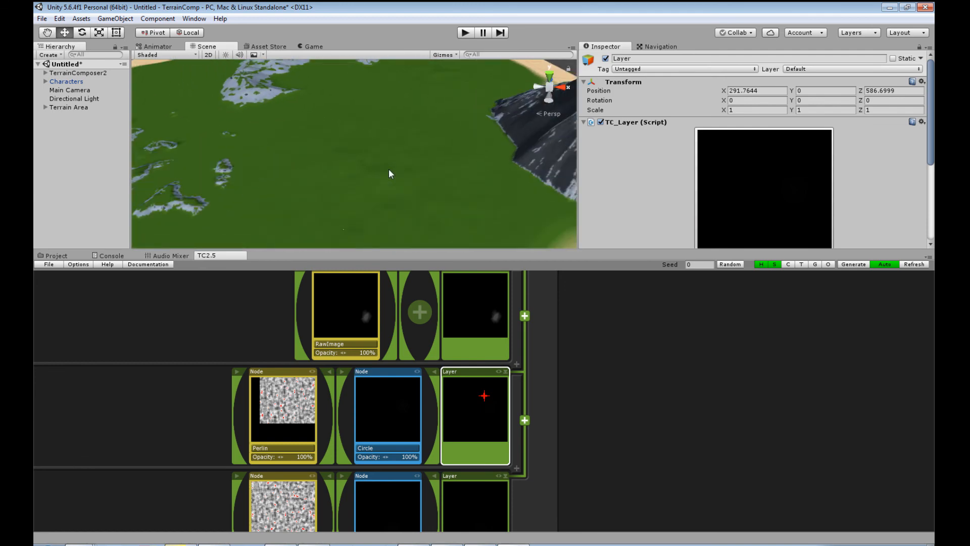
pyautogui.moveTo(416, 123); pyautogui.dragTo(407, 201, button='middle')
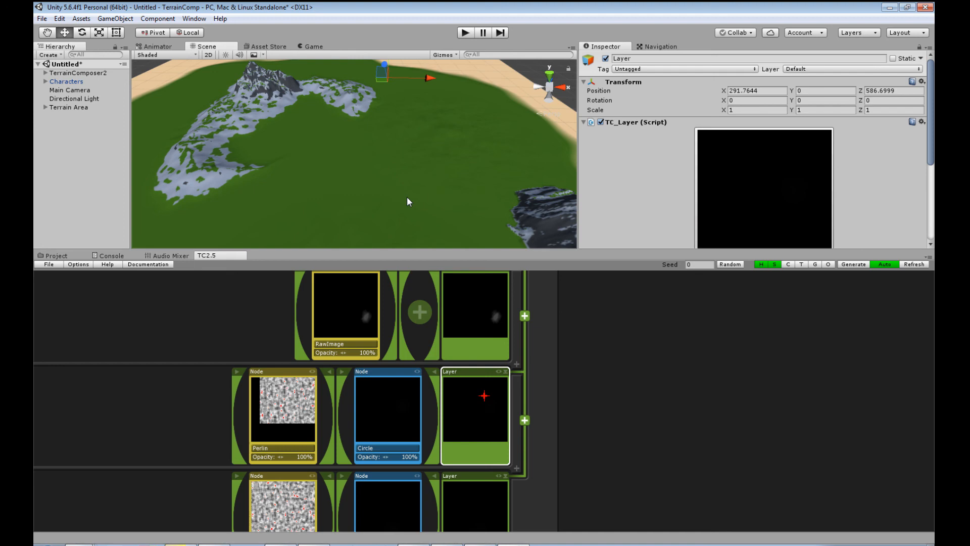
pyautogui.scroll(-4, 525, 328)
pyautogui.moveTo(519, 323); pyautogui.dragTo(508, 349, button='middle')
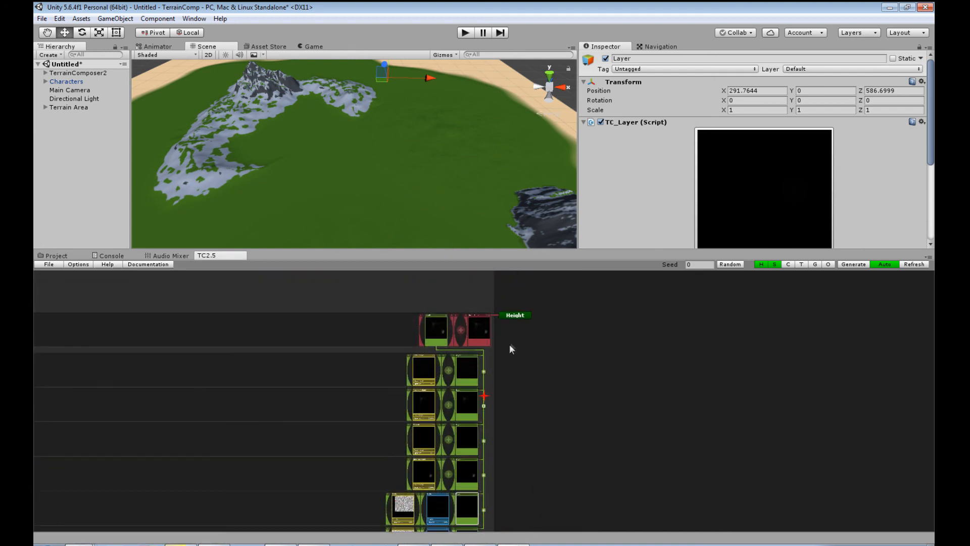
# - Collapse the Height group and expand the Splat group to show its layers
pyautogui.scroll(4, 485, 316)
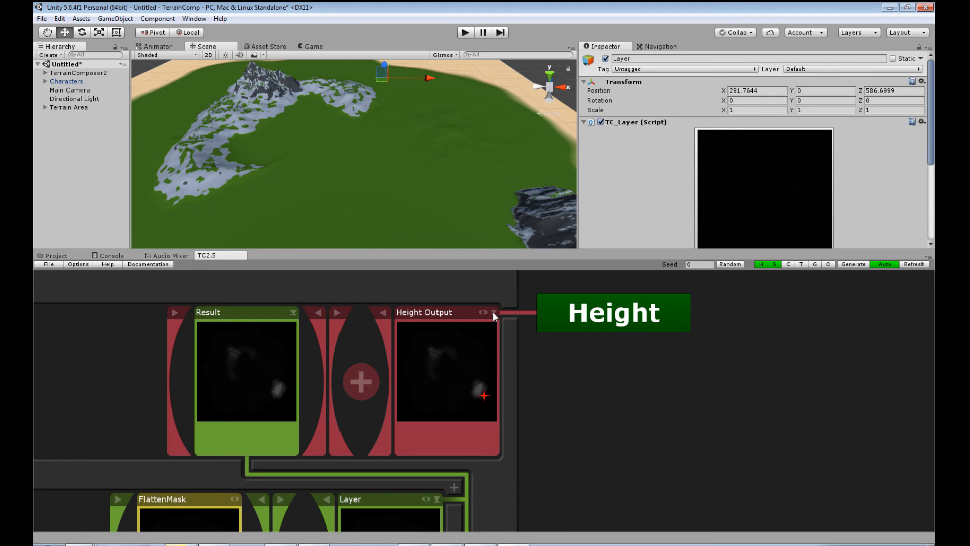
pyautogui.click(493, 314)
pyautogui.scroll(-4, 490, 396)
pyautogui.scroll(2, 419, 403)
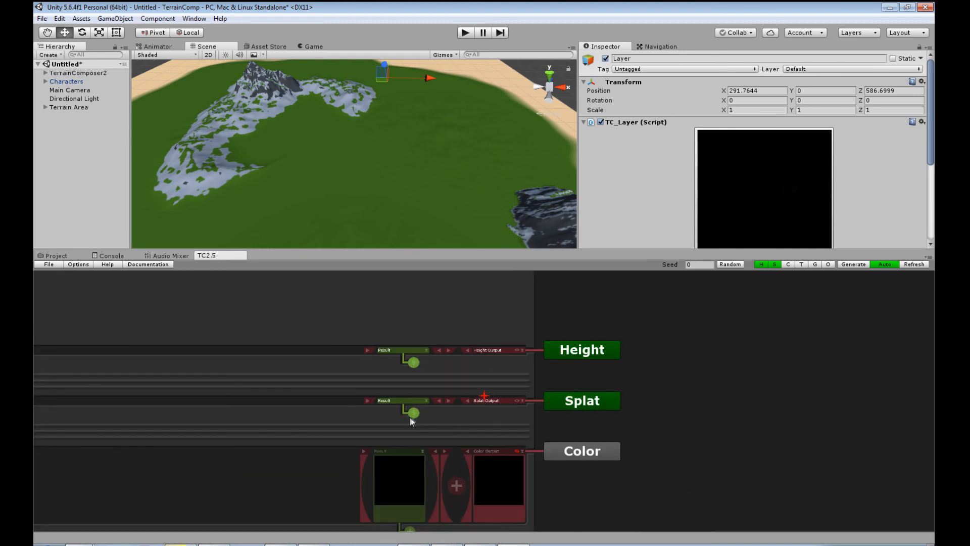
pyautogui.click(411, 402)
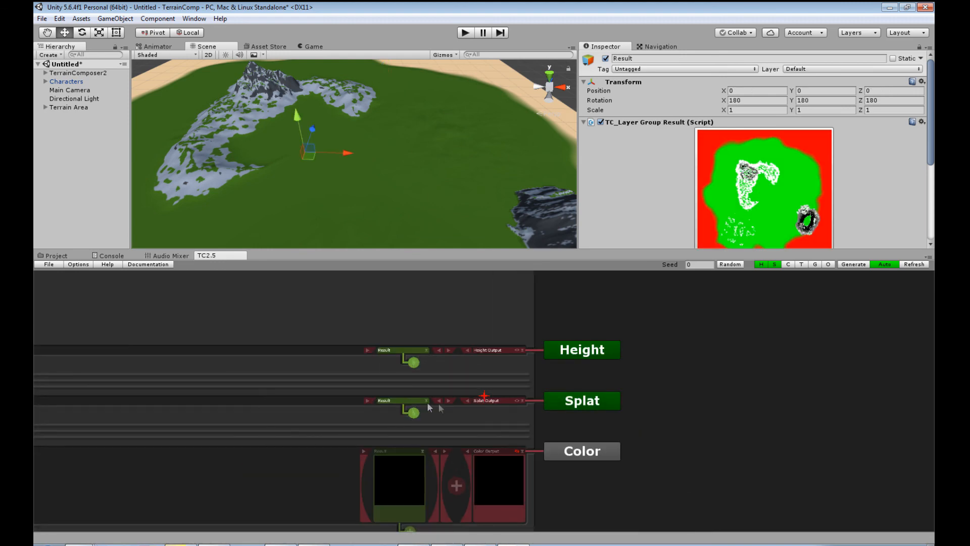
pyautogui.click(522, 400)
pyautogui.moveTo(556, 457); pyautogui.dragTo(543, 334, button='middle')
pyautogui.scroll(-4, 534, 441)
pyautogui.moveTo(520, 477); pyautogui.dragTo(505, 379, button='middle')
pyautogui.scroll(3, 507, 385)
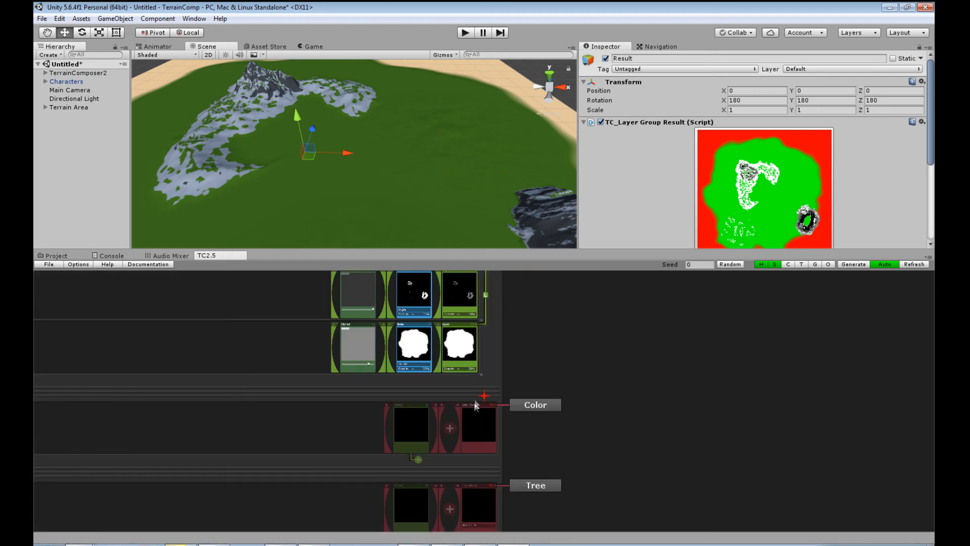
# - Add a new layer at the end of the Splat group and set its texture to Dirt1
pyautogui.click(485, 359)
pyautogui.click(359, 405)
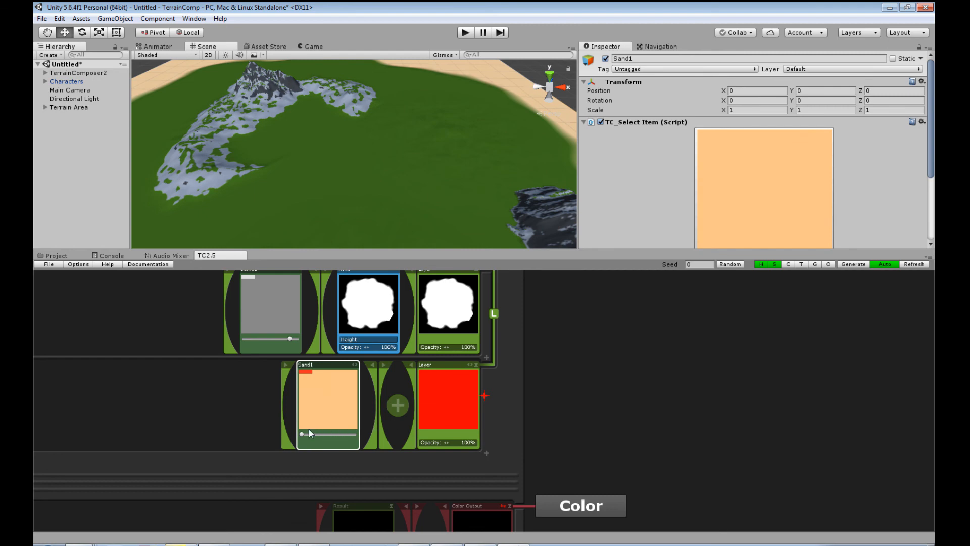
pyautogui.moveTo(302, 434); pyautogui.dragTo(328, 433)
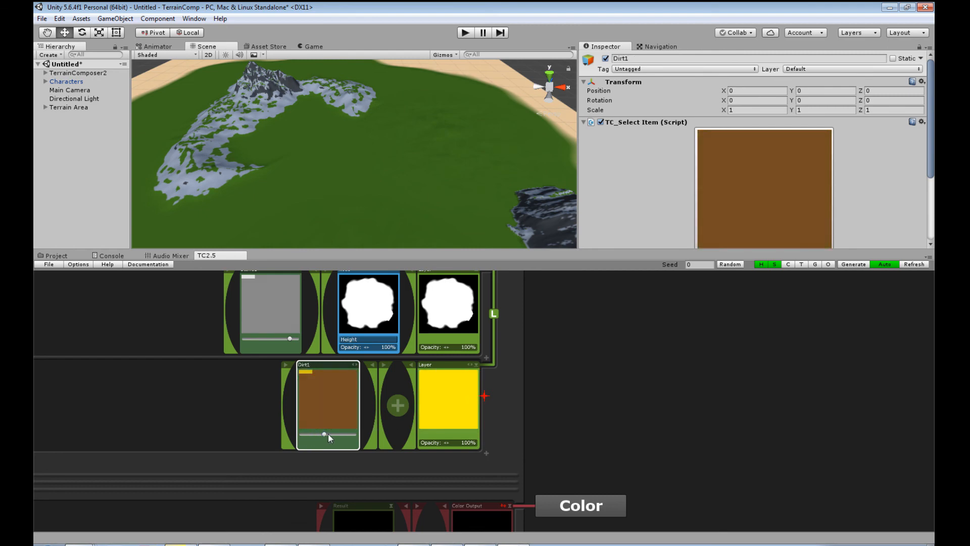
# - Add a mask node to the Dirt1 layer, switch it to Raw Image input and assign the Roads2 stamp texture
pyautogui.click(397, 405)
pyautogui.click(374, 438)
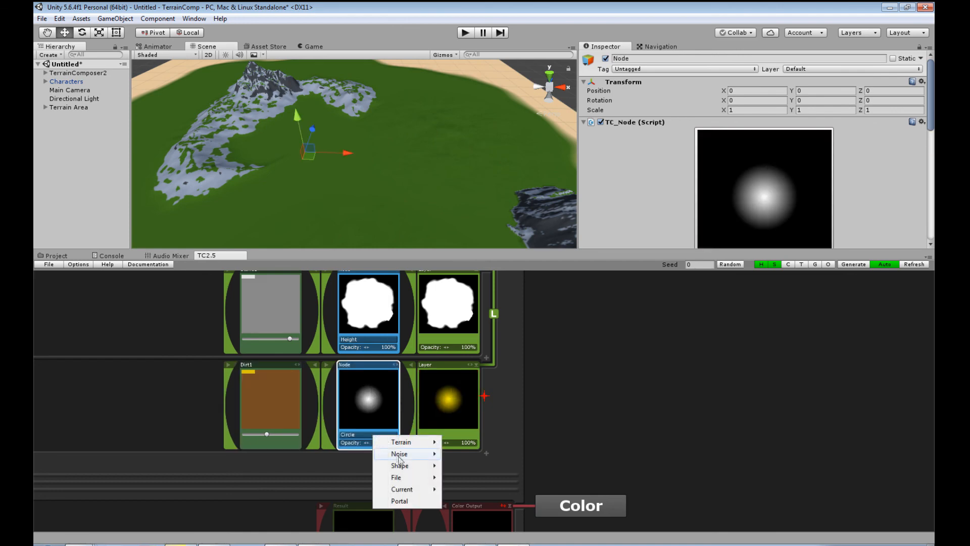
pyautogui.moveTo(410, 477)
pyautogui.click(470, 489)
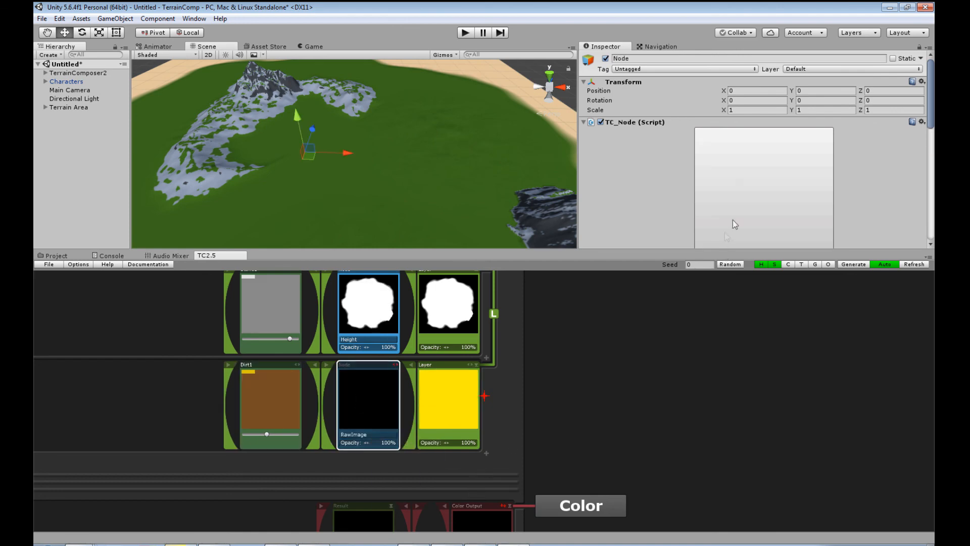
pyautogui.scroll(-5, 742, 203)
pyautogui.click(754, 195)
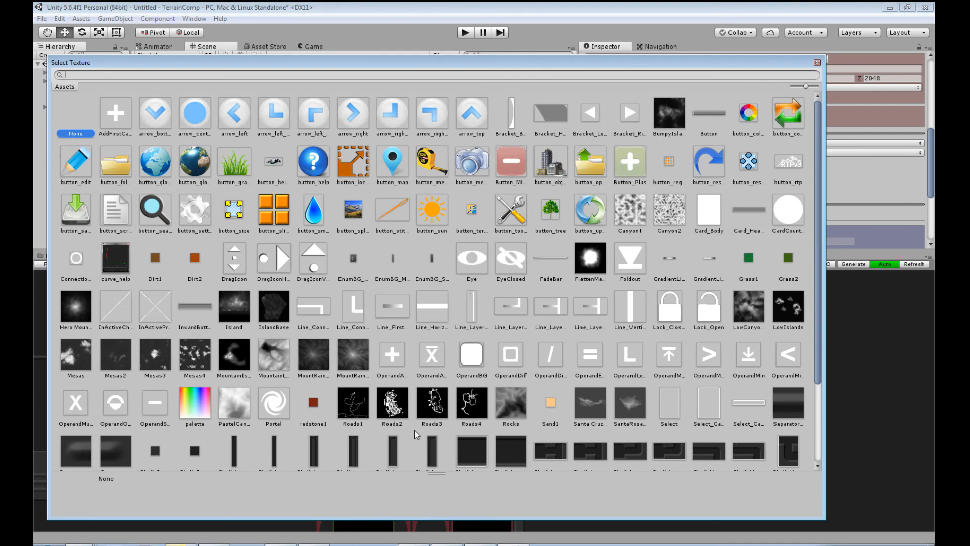
pyautogui.click(392, 403)
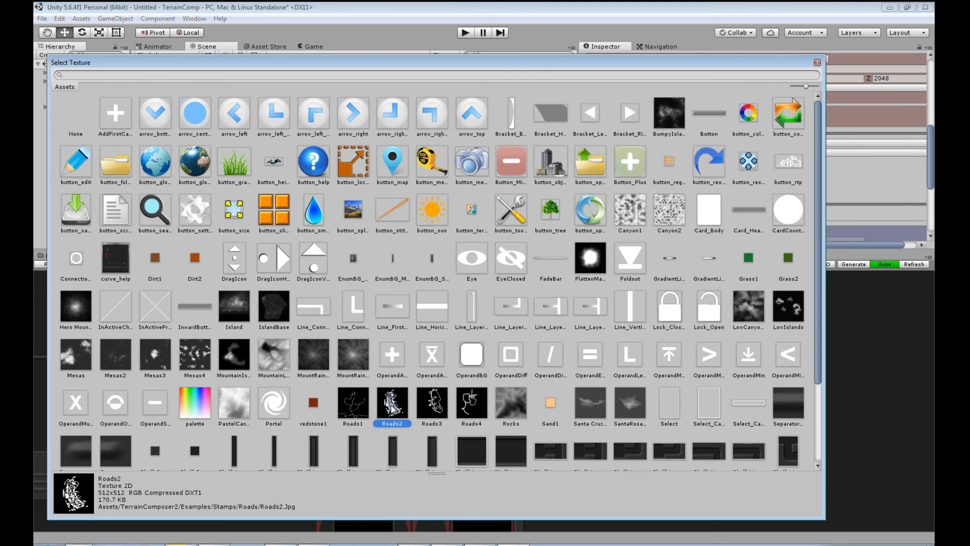
pyautogui.click(391, 404)
pyautogui.scroll(3, 344, 202)
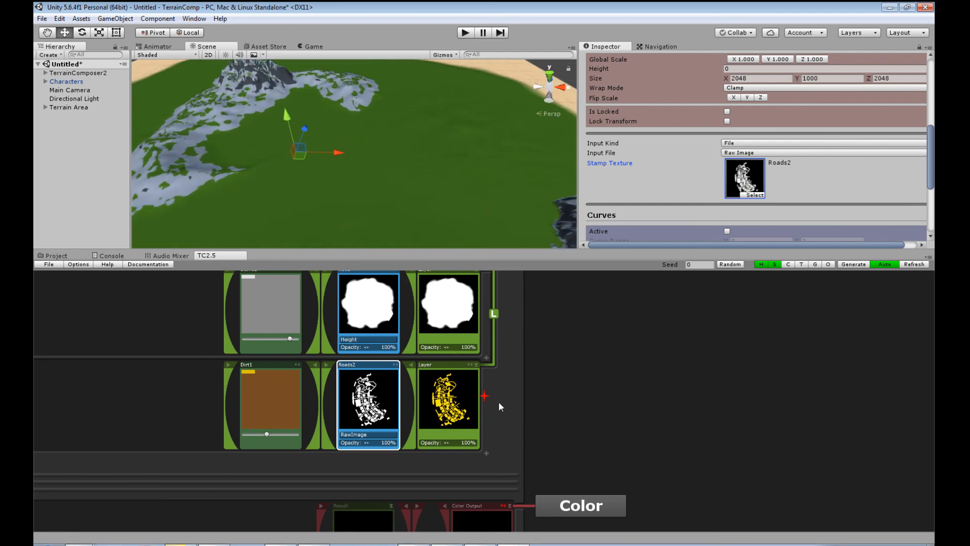
# - Move the Dirt1 road layer to the start of the Splat group, ahead of the sand layer
pyautogui.scroll(-6, 498, 402)
pyautogui.click(463, 420)
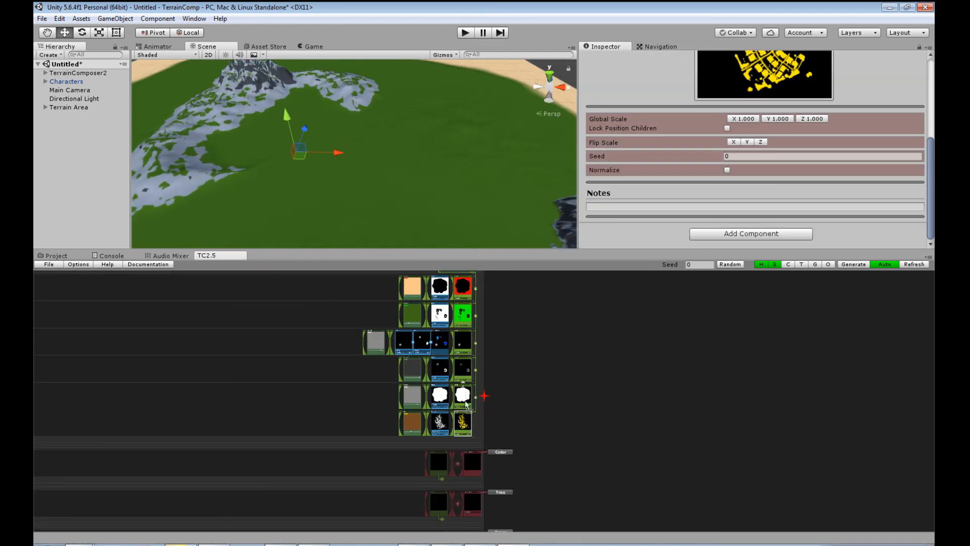
pyautogui.moveTo(468, 280); pyautogui.dragTo(470, 281)
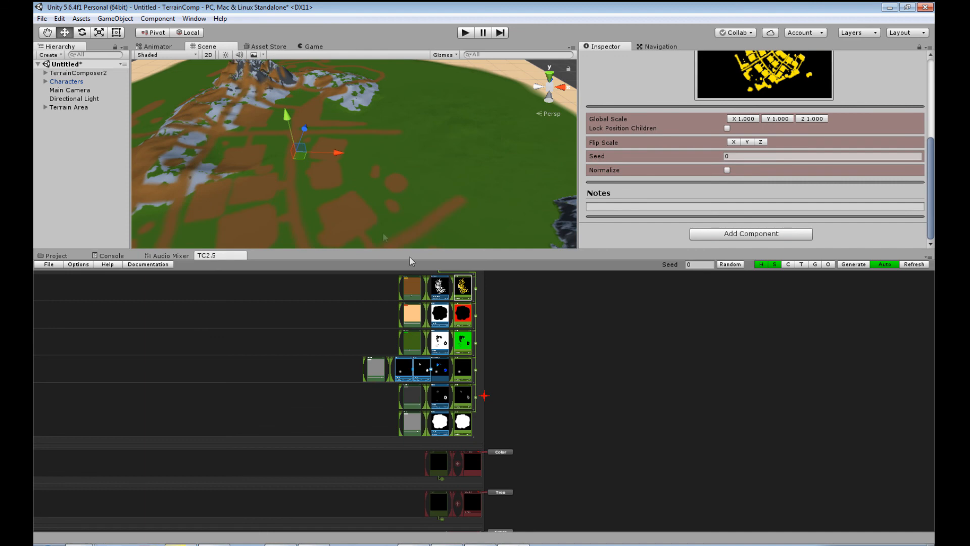
# - Scale the Dirt1 road layer down to 0.135 in X and Z, keeping Y at 1
pyautogui.scroll(-4, 333, 186)
pyautogui.keyDown('alt'); pyautogui.moveTo(333, 186); pyautogui.dragTo(433, 230); pyautogui.keyUp('alt')
pyautogui.scroll(-4, 395, 184)
pyautogui.scroll(-4, 405, 195)
pyautogui.moveTo(367, 91); pyautogui.dragTo(367, 134, button='middle')
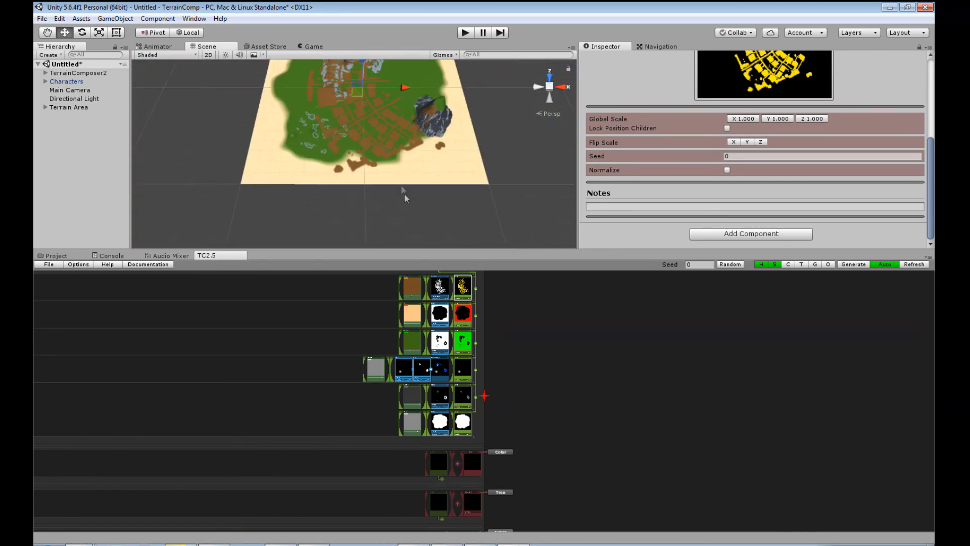
pyautogui.scroll(5, 366, 134)
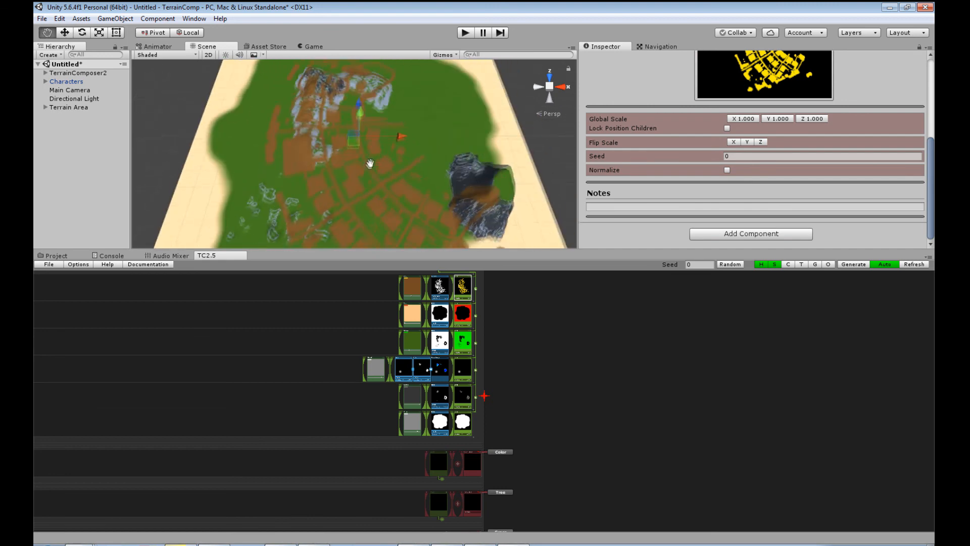
pyautogui.click(101, 35)
pyautogui.moveTo(357, 145); pyautogui.dragTo(327, 170)
pyautogui.scroll(5, 349, 144)
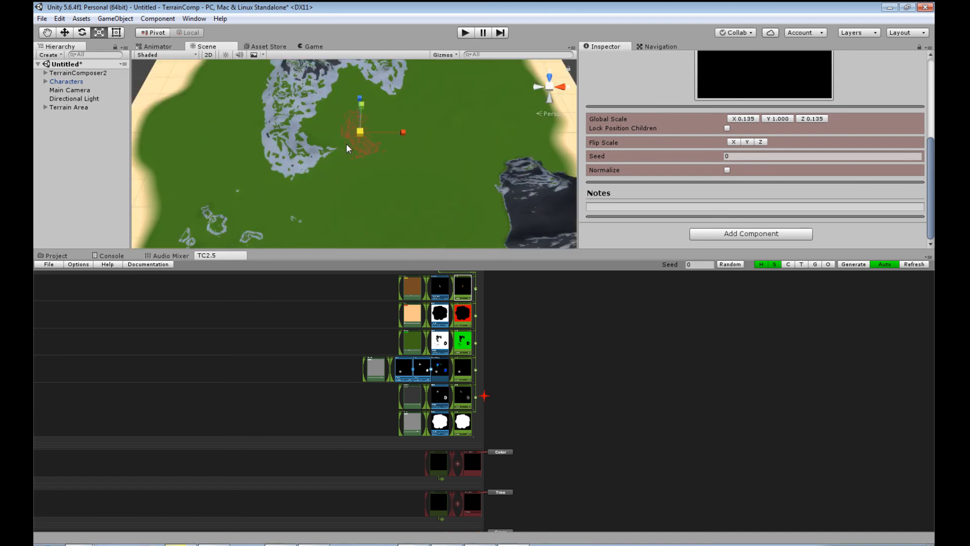
# - Rotate the Dirt1 road layer about the vertical axis so the roads turn beside the mountain slope
pyautogui.moveTo(349, 140); pyautogui.dragTo(323, 175, button='middle')
pyautogui.click(70, 32)
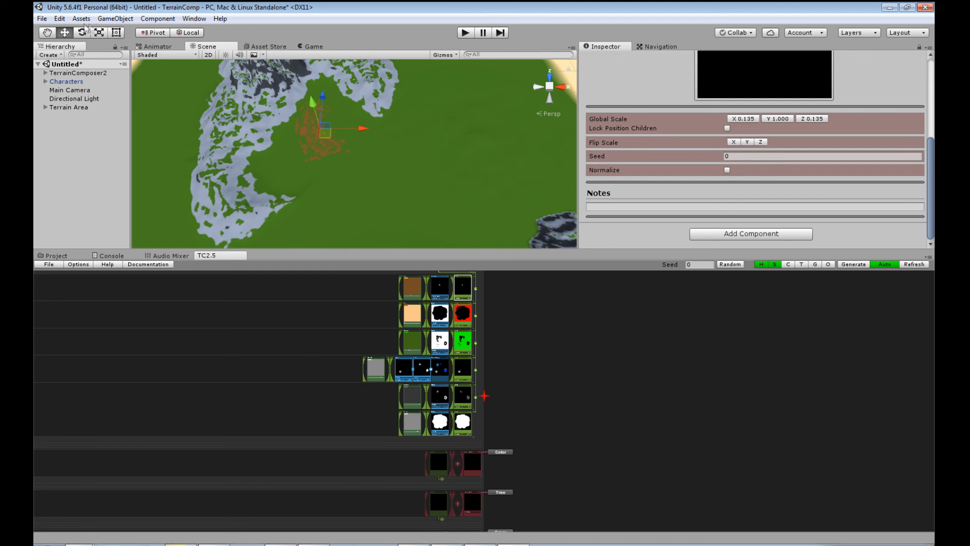
pyautogui.click(82, 31)
pyautogui.moveTo(366, 177); pyautogui.dragTo(312, 190)
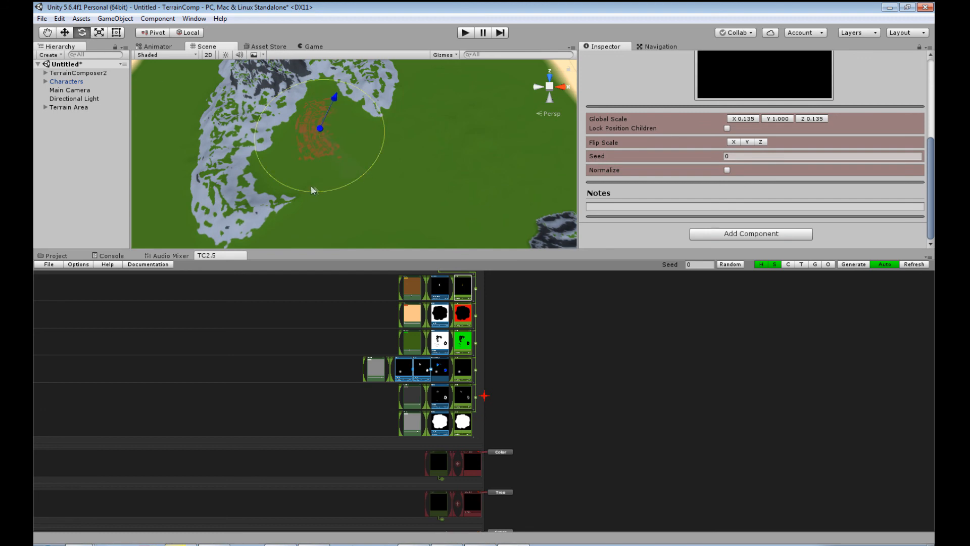
# - Examine the shape and edge quality of the dirt roads from close range and from a distance
pyautogui.scroll(5, 342, 176)
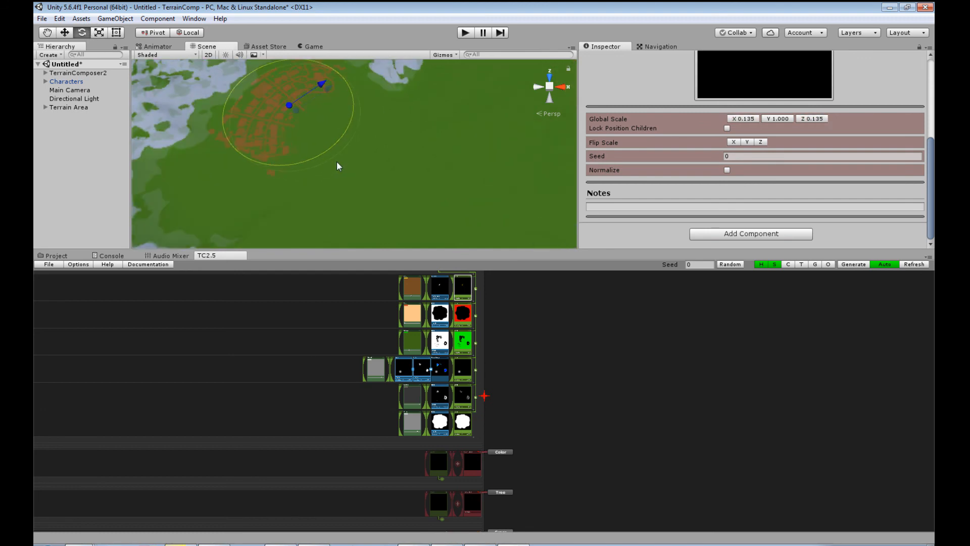
pyautogui.moveTo(342, 177); pyautogui.dragTo(359, 214, button='right')
pyautogui.moveTo(360, 215); pyautogui.dragTo(433, 156, button='middle')
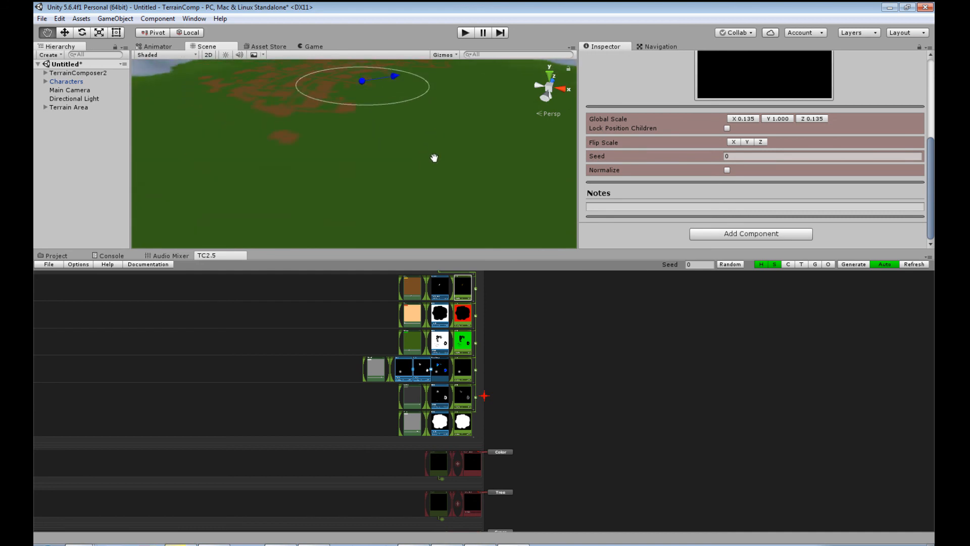
pyautogui.moveTo(433, 157); pyautogui.dragTo(462, 240, button='right')
pyautogui.moveTo(462, 240); pyautogui.dragTo(437, 227, button='middle')
pyautogui.scroll(5, 427, 214)
pyautogui.moveTo(433, 197); pyautogui.dragTo(438, 230, button='right')
pyautogui.scroll(-3, 429, 212)
pyautogui.moveTo(415, 218); pyautogui.dragTo(412, 193, button='middle')
pyautogui.scroll(-8, 413, 196)
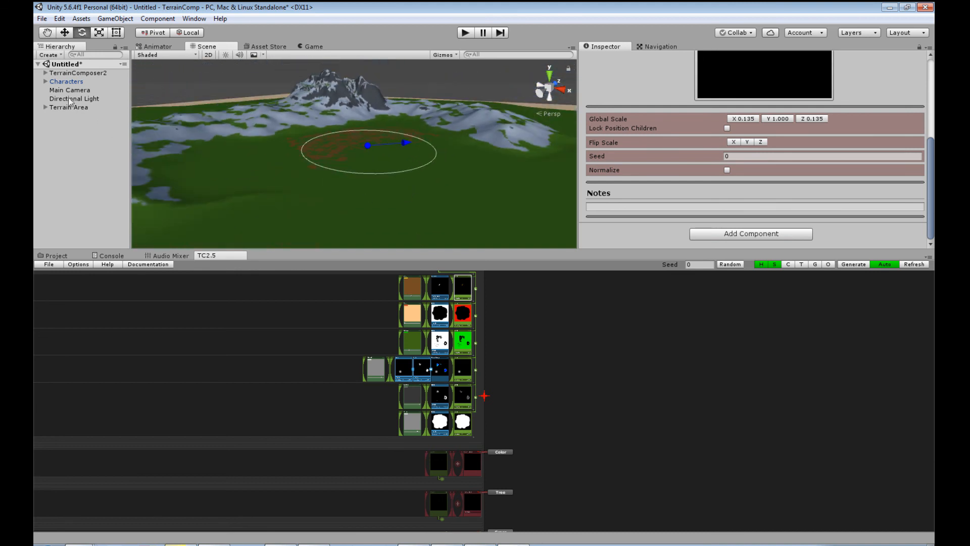
pyautogui.moveTo(384, 159); pyautogui.dragTo(331, 171, button='middle')
pyautogui.scroll(-5, 331, 171)
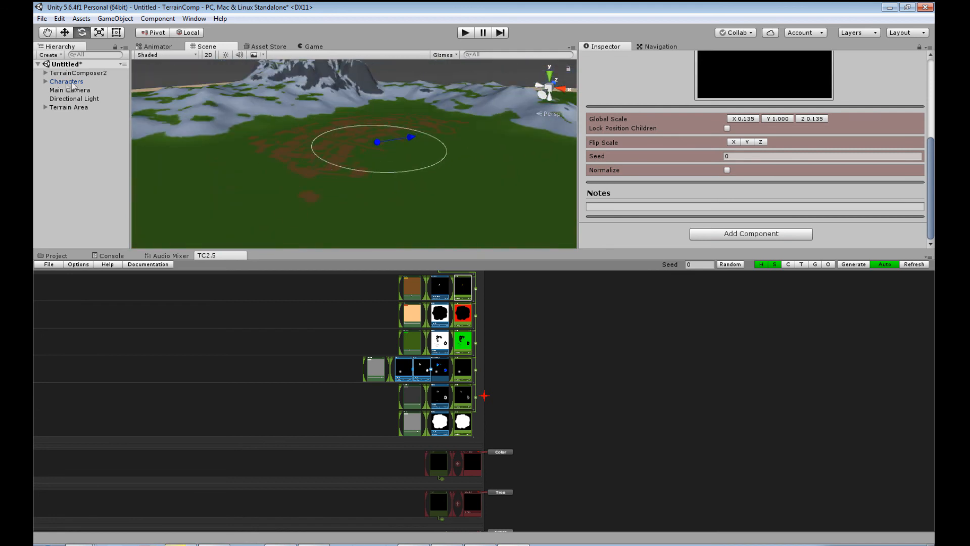
pyautogui.scroll(5, 332, 172)
pyautogui.scroll(-2, 313, 182)
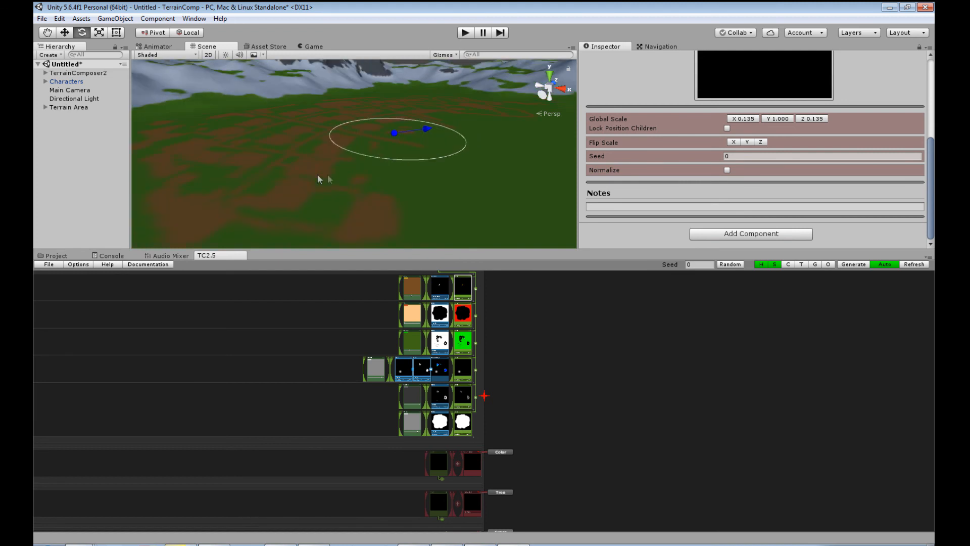
pyautogui.moveTo(332, 156); pyautogui.dragTo(354, 158, button='middle')
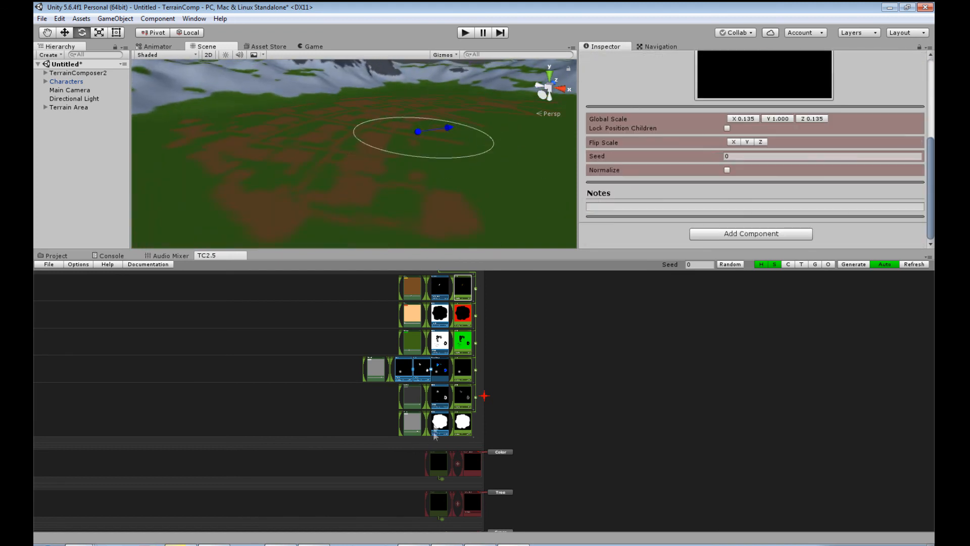
# - Try activating the Roads2 node's local height curve and narrowing its range to 0 to about 0.066
pyautogui.click(445, 289)
pyautogui.scroll(-5, 751, 224)
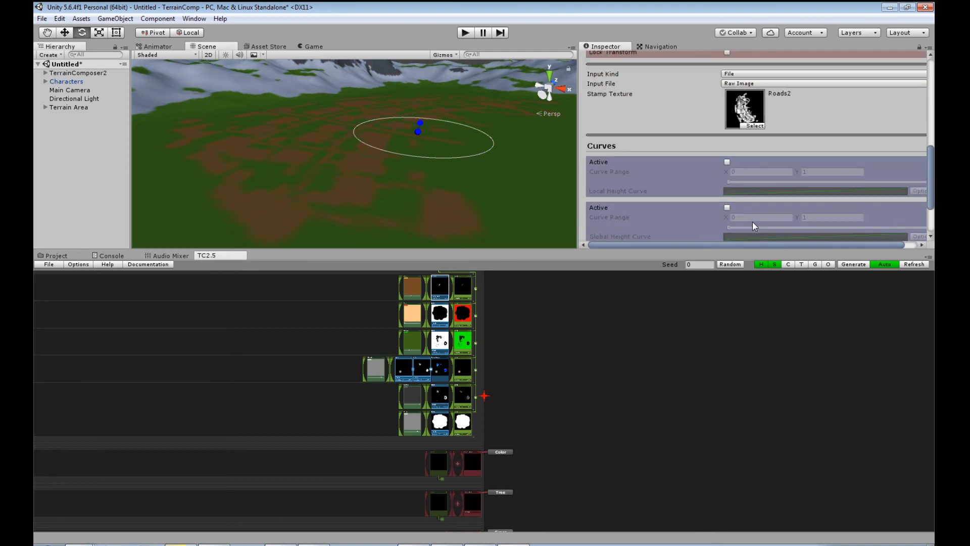
pyautogui.click(727, 130)
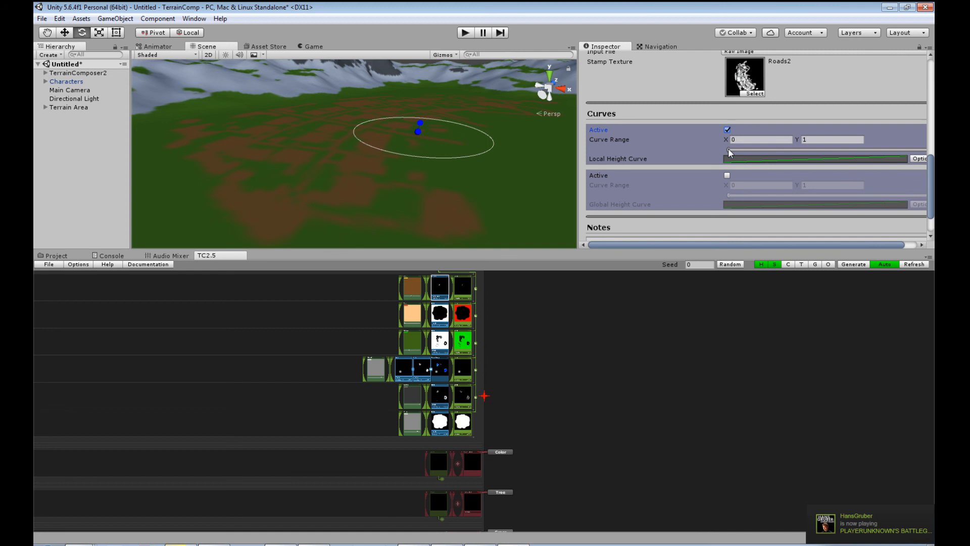
pyautogui.moveTo(773, 153); pyautogui.dragTo(892, 158)
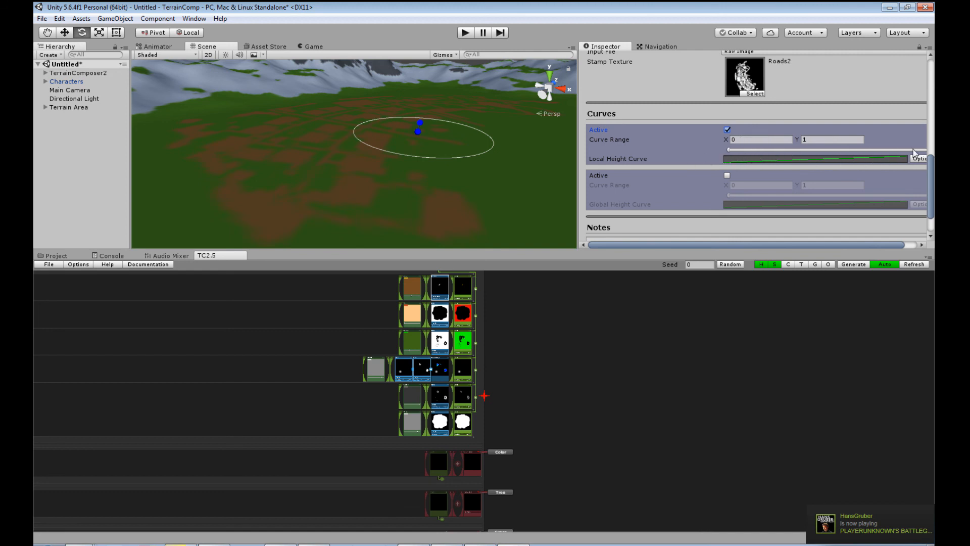
pyautogui.moveTo(837, 241); pyautogui.dragTo(899, 207)
pyautogui.moveTo(922, 151); pyautogui.dragTo(831, 159)
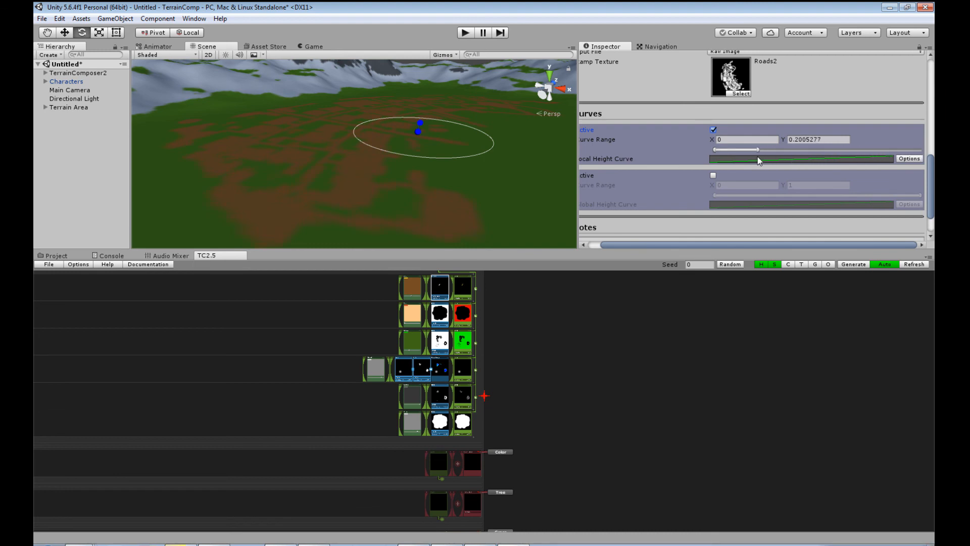
pyautogui.moveTo(731, 151)
pyautogui.mouseDown()
pyautogui.moveTo(856, 155)
pyautogui.moveTo(714, 159)
pyautogui.mouseUp()
# - Restore the Roads2 local height curve range to 0 to 1 and deactivate the curve
pyautogui.scroll(5, 285, 188)
pyautogui.moveTo(394, 147); pyautogui.dragTo(399, 190, button='right')
pyautogui.scroll(-5, 419, 143)
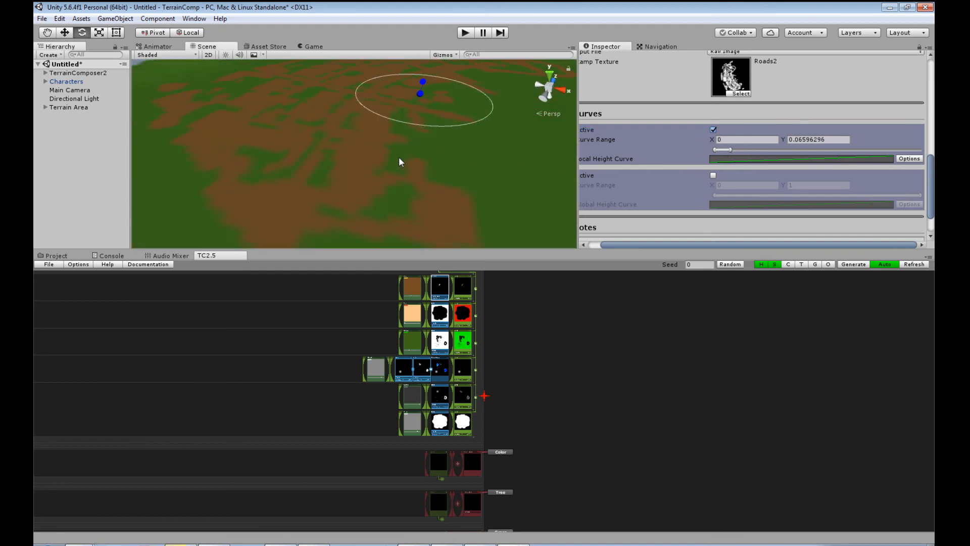
pyautogui.scroll(-6, 402, 171)
pyautogui.moveTo(416, 156); pyautogui.dragTo(392, 170, button='right')
pyautogui.moveTo(392, 154)
pyautogui.mouseDown(button='middle')
pyautogui.moveTo(329, 190)
pyautogui.moveTo(334, 177)
pyautogui.mouseUp(button='middle')
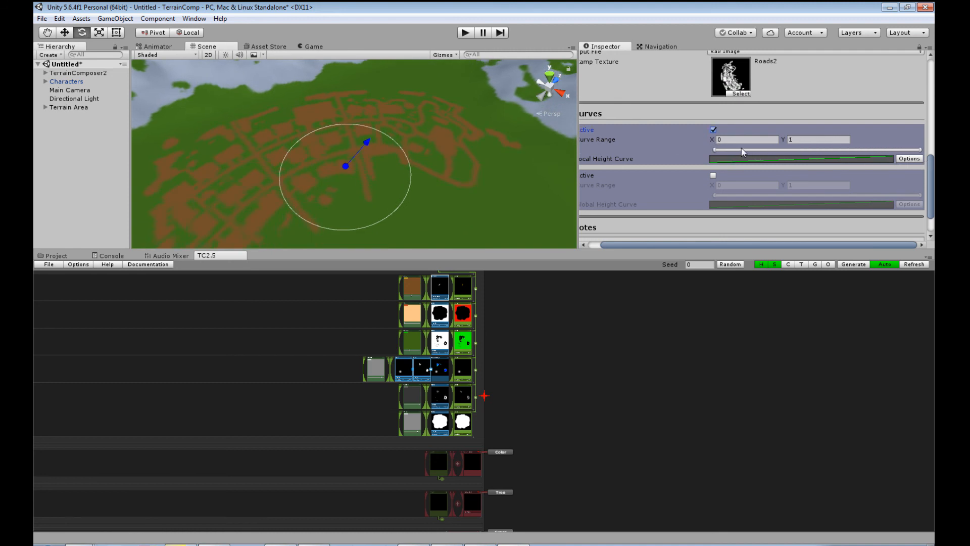
pyautogui.scroll(5, 745, 161)
pyautogui.scroll(-7, 773, 192)
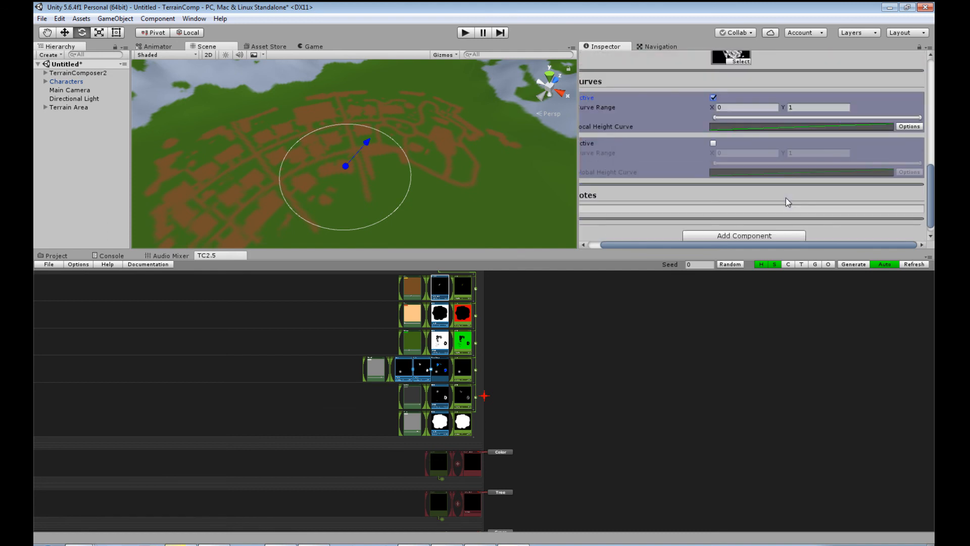
pyautogui.click(713, 97)
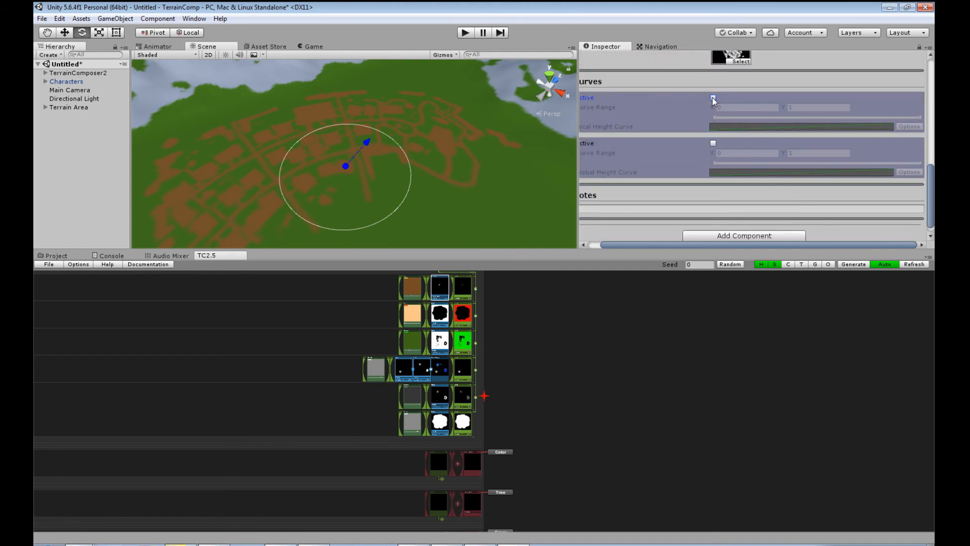
# - Move the Characters object onto the dirt roads at X -72, Z 130
pyautogui.moveTo(266, 204); pyautogui.dragTo(321, 162, button='middle')
pyautogui.click(80, 82)
pyautogui.moveTo(429, 144); pyautogui.dragTo(453, 171, button='right')
pyautogui.scroll(-15, 453, 171)
pyautogui.moveTo(421, 197); pyautogui.dragTo(420, 75, button='middle')
pyautogui.click(63, 33)
pyautogui.moveTo(293, 169); pyautogui.dragTo(336, 68)
pyautogui.moveTo(336, 68); pyautogui.dragTo(342, 220, button='middle')
pyautogui.moveTo(342, 219); pyautogui.dragTo(357, 133)
# - Frame the Characters object to check its height above the road, and set its Y position to 0
pyautogui.press('f')
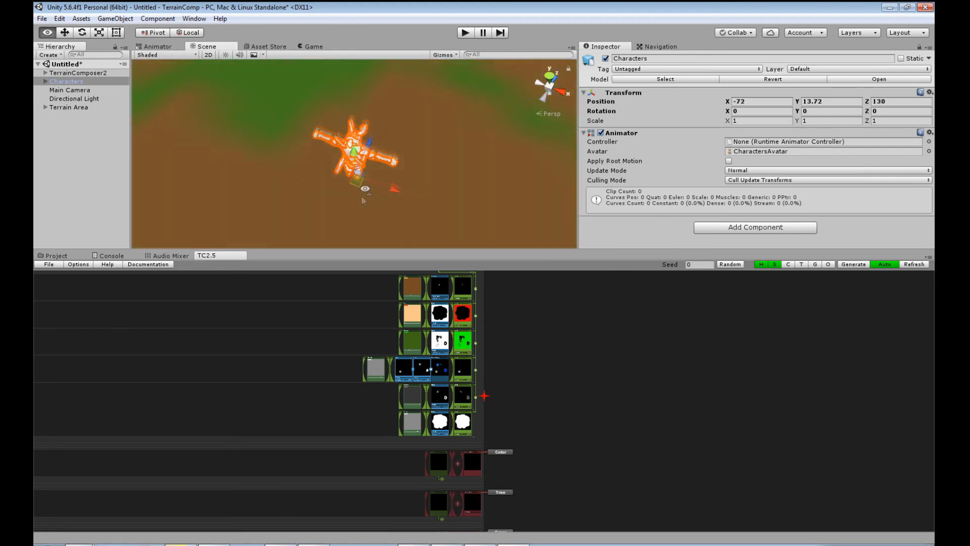
pyautogui.moveTo(365, 188); pyautogui.dragTo(397, 169, button='right')
pyautogui.scroll(-5, 396, 169)
pyautogui.moveTo(421, 198); pyautogui.dragTo(428, 86, button='middle')
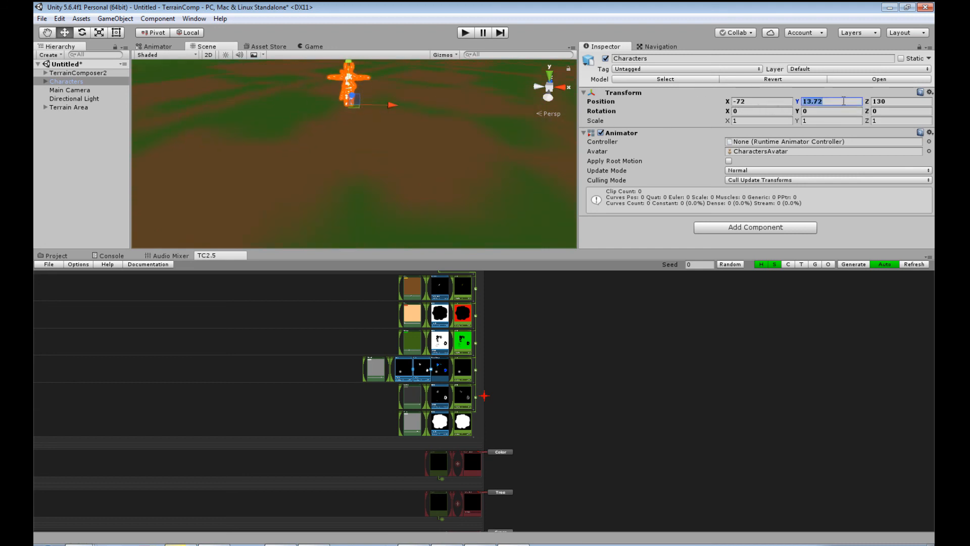
pyautogui.write('0')
pyautogui.moveTo(461, 199); pyautogui.dragTo(437, 102, button='middle')
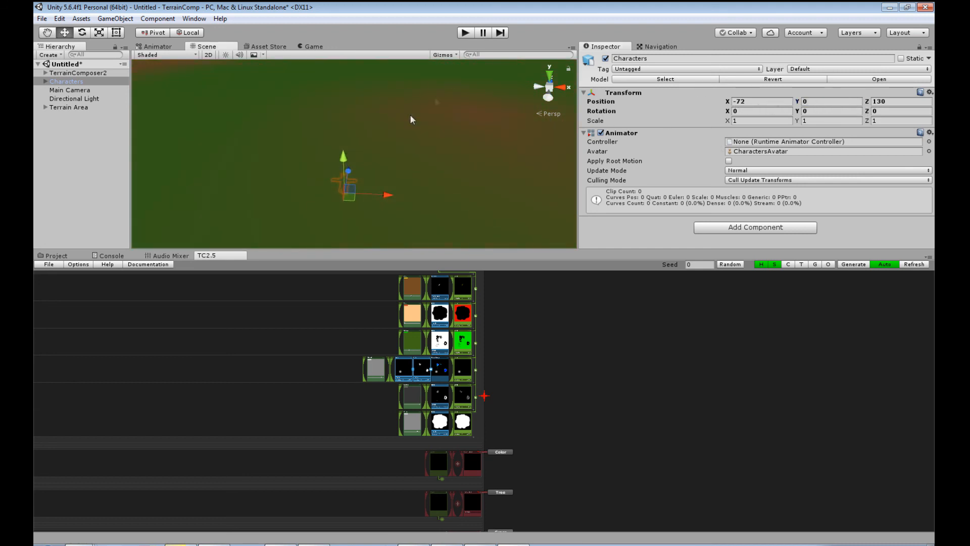
# - Raise the Characters object to Y 11.03, shift it to X -61.33, Z 123.98 on the dirt roads, and frame it
pyautogui.moveTo(344, 165); pyautogui.dragTo(343, 42)
pyautogui.moveTo(403, 134); pyautogui.dragTo(401, 218, button='middle')
pyautogui.moveTo(326, 101); pyautogui.dragTo(325, 97)
pyautogui.scroll(-10, 402, 137)
pyautogui.moveTo(352, 152); pyautogui.dragTo(408, 165, button='middle')
pyautogui.moveTo(395, 158); pyautogui.dragTo(439, 181)
pyautogui.press('f')
# - Examine the character's size against the dirt roads, both up close and from a distance
pyautogui.moveTo(423, 192); pyautogui.dragTo(446, 157, button='right')
pyautogui.moveTo(446, 157); pyautogui.dragTo(515, 97, button='middle')
pyautogui.scroll(-5, 492, 130)
pyautogui.moveTo(474, 141); pyautogui.dragTo(441, 199, button='middle')
pyautogui.moveTo(441, 200); pyautogui.dragTo(455, 137, button='right')
pyautogui.scroll(-2, 455, 137)
pyautogui.moveTo(455, 137); pyautogui.dragTo(415, 212, button='middle')
pyautogui.scroll(6, 421, 162)
pyautogui.moveTo(424, 206); pyautogui.dragTo(452, 147, button='right')
pyautogui.moveTo(418, 216); pyautogui.dragTo(332, 231, button='middle')
pyautogui.scroll(-4, 354, 217)
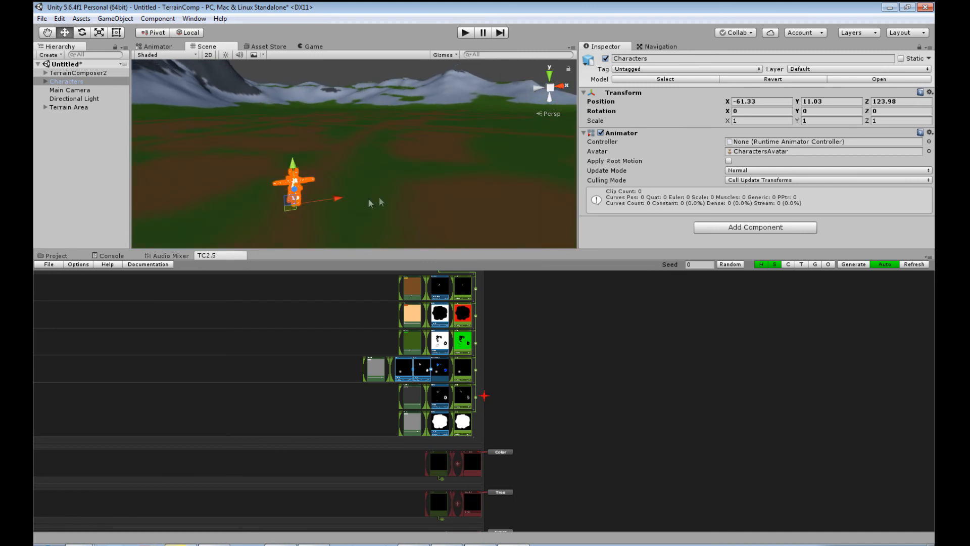
pyautogui.moveTo(381, 202); pyautogui.dragTo(334, 231, button='right')
pyautogui.scroll(-9, 435, 144)
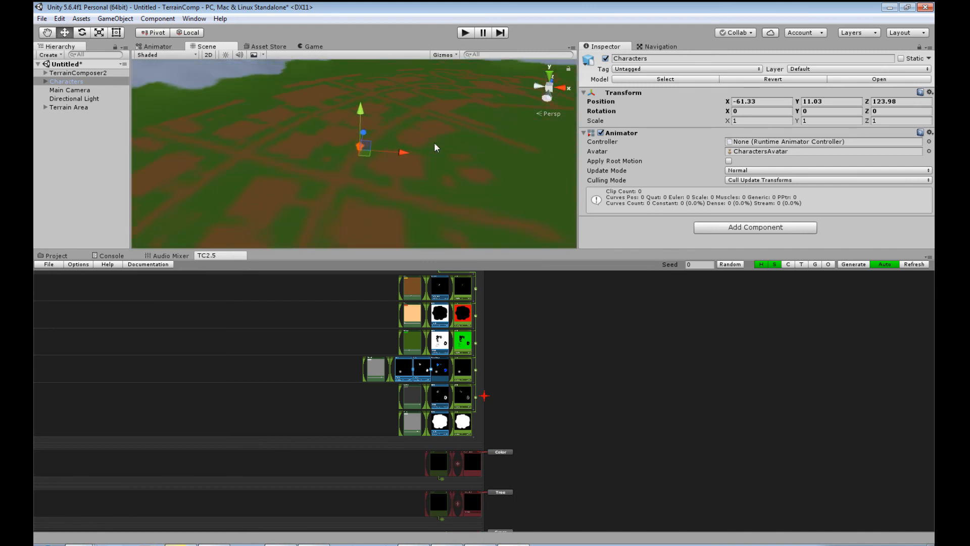
pyautogui.moveTo(435, 147); pyautogui.dragTo(419, 192, button='middle')
pyautogui.scroll(-8, 412, 186)
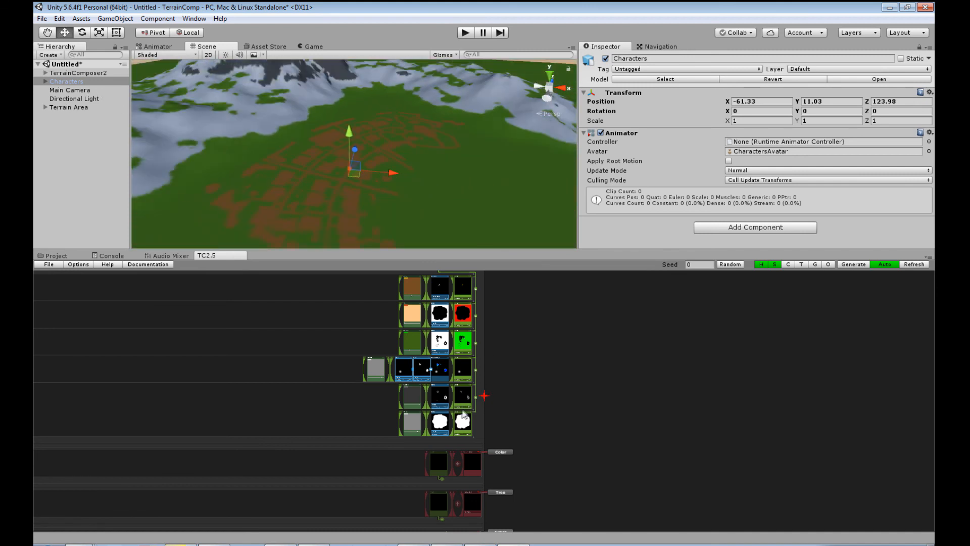
# - Select the dirt road splat layer and scale it up to about 0.158 on X and Z
pyautogui.scroll(8, 431, 371)
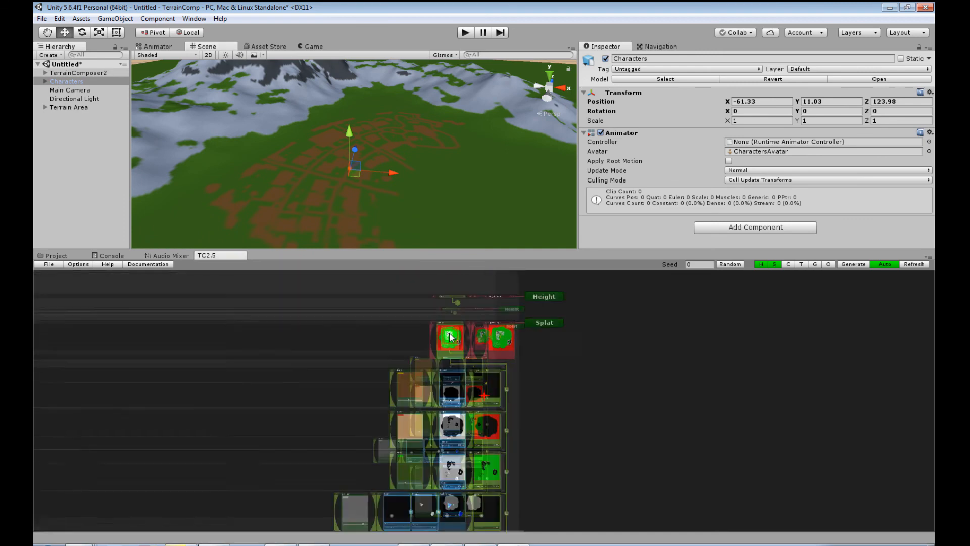
pyautogui.scroll(-4, 497, 442)
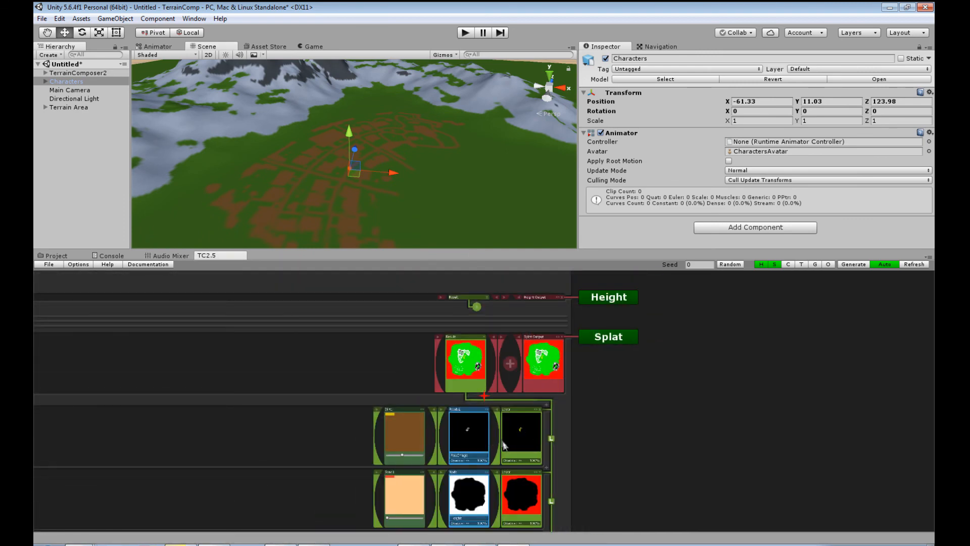
pyautogui.click(513, 441)
pyautogui.click(450, 427)
pyautogui.click(411, 434)
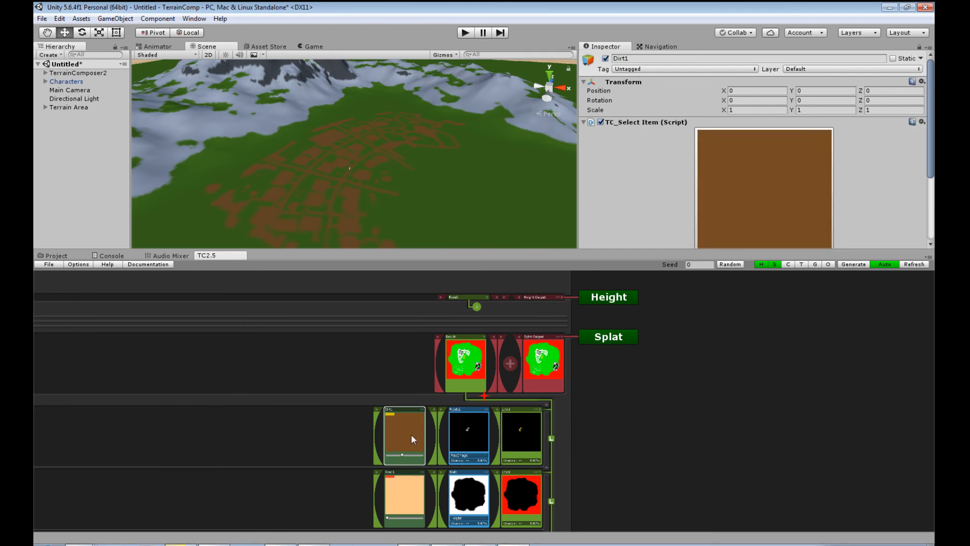
pyautogui.click(519, 435)
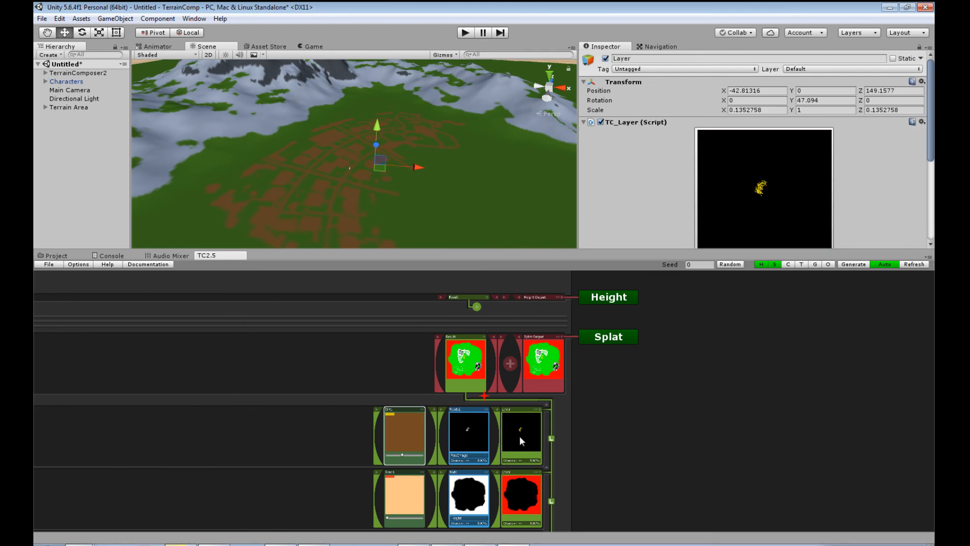
pyautogui.click(99, 32)
pyautogui.moveTo(379, 165); pyautogui.dragTo(381, 165)
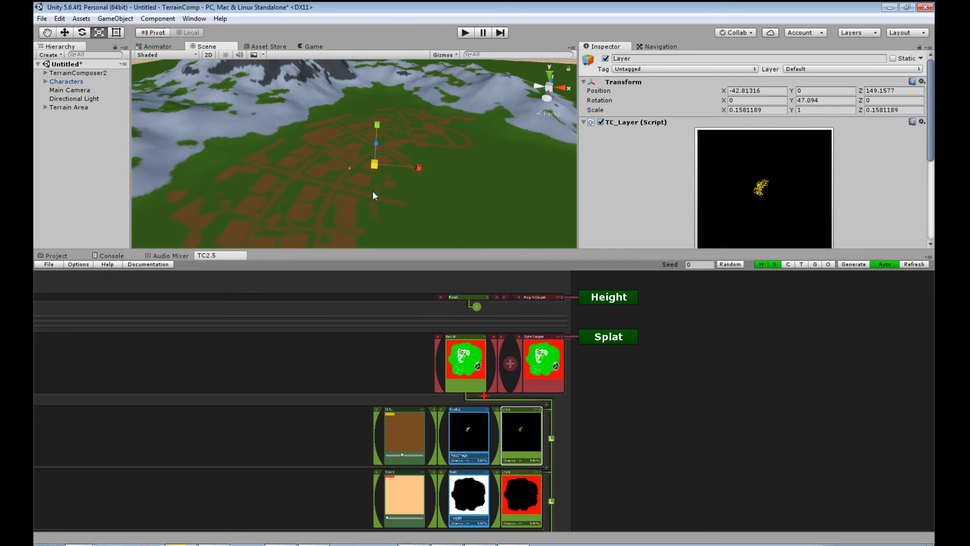
# - Check the road width around the character and enlarge the road layer to about 0.168 on X and Z
pyautogui.scroll(15, 373, 191)
pyautogui.moveTo(368, 205); pyautogui.dragTo(381, 187, button='middle')
pyautogui.scroll(8, 460, 125)
pyautogui.scroll(10, 402, 171)
pyautogui.moveTo(418, 181); pyautogui.dragTo(435, 121, button='right')
pyautogui.moveTo(415, 216)
pyautogui.mouseDown(button='middle')
pyautogui.moveTo(428, 144)
pyautogui.moveTo(440, 143)
pyautogui.moveTo(399, 143)
pyautogui.moveTo(377, 167)
pyautogui.moveTo(397, 216)
pyautogui.mouseUp(button='middle')
pyautogui.scroll(-6, 398, 207)
pyautogui.moveTo(400, 190); pyautogui.dragTo(350, 225, button='right')
pyautogui.moveTo(441, 156); pyautogui.dragTo(397, 209, button='middle')
pyautogui.scroll(-5, 396, 203)
pyautogui.moveTo(458, 170); pyautogui.dragTo(455, 171)
pyautogui.scroll(-6, 423, 172)
pyautogui.moveTo(422, 172); pyautogui.dragTo(392, 120, button='right')
# - Undo a first small shift of the road layer and move the layer to about X -36.63, Z 121.78
pyautogui.press('w')
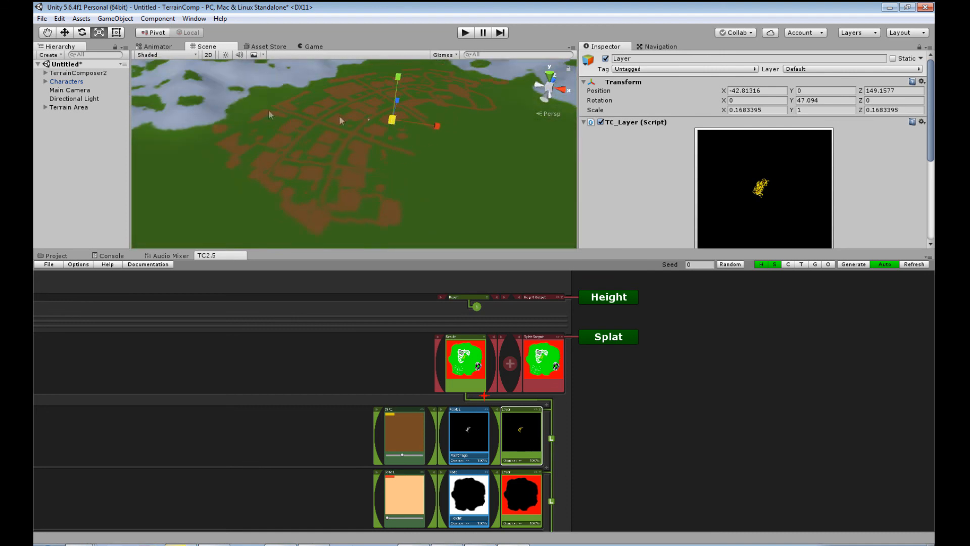
pyautogui.moveTo(400, 123)
pyautogui.mouseDown()
pyautogui.moveTo(391, 150)
pyautogui.moveTo(397, 136)
pyautogui.mouseUp()
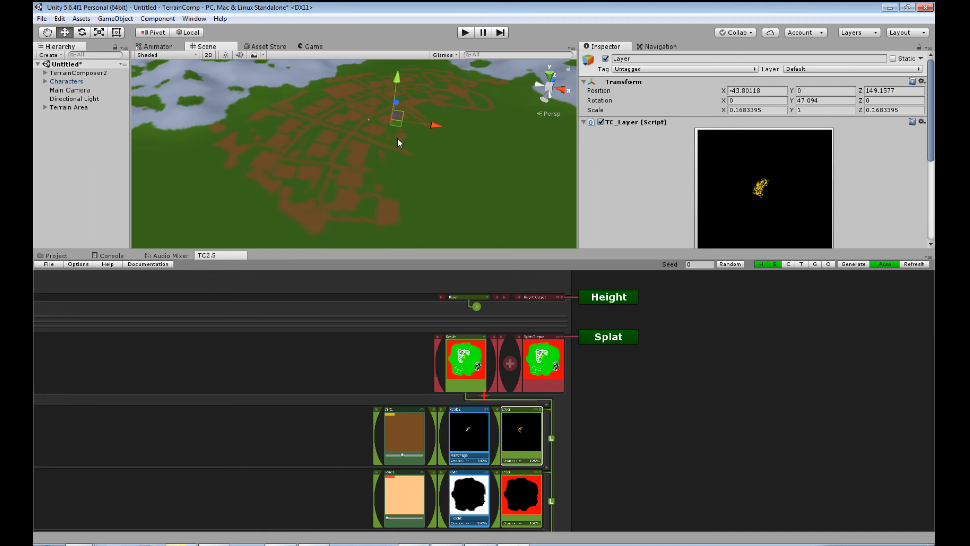
pyautogui.hotkey('ctrl', 'z')
pyautogui.moveTo(395, 123); pyautogui.dragTo(399, 141)
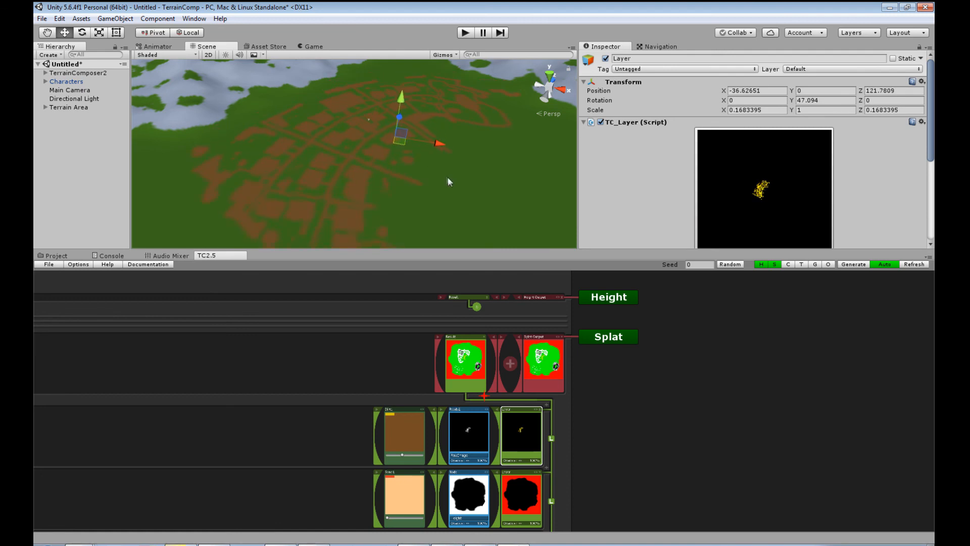
# - Examine the repositioned road pattern around the character from several angles and at close range
pyautogui.moveTo(448, 181); pyautogui.dragTo(353, 171, button='right')
pyautogui.moveTo(353, 171); pyautogui.dragTo(396, 123, button='middle')
pyautogui.moveTo(396, 123); pyautogui.dragTo(280, 176, button='right')
pyautogui.moveTo(424, 174); pyautogui.dragTo(398, 167, button='middle')
pyautogui.scroll(5, 386, 170)
pyautogui.moveTo(392, 169); pyautogui.dragTo(423, 182, button='right')
pyautogui.moveTo(422, 182); pyautogui.dragTo(400, 192, button='middle')
pyautogui.moveTo(400, 192); pyautogui.dragTo(354, 166, button='right')
pyautogui.moveTo(364, 167); pyautogui.dragTo(445, 171, button='middle')
pyautogui.moveTo(445, 172); pyautogui.dragTo(520, 216, button='right')
pyautogui.moveTo(355, 148); pyautogui.dragTo(379, 217, button='middle')
pyautogui.scroll(4, 383, 217)
pyautogui.moveTo(450, 166); pyautogui.dragTo(499, 119, button='middle')
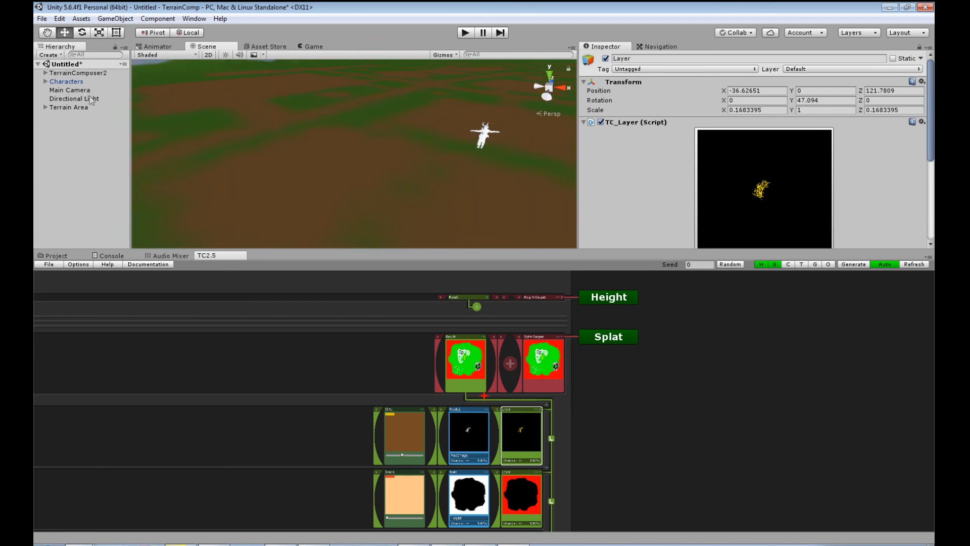
# - Move the Characters object to X -79.69, Z 128.47 on the road pattern and frame it
pyautogui.click(71, 90)
pyautogui.click(73, 82)
pyautogui.moveTo(477, 149); pyautogui.dragTo(276, 122)
pyautogui.press('f')
# - Examine the road layout around the character and its placement on the whole island
pyautogui.moveTo(349, 198); pyautogui.dragTo(419, 137, button='middle')
pyautogui.scroll(-3, 419, 138)
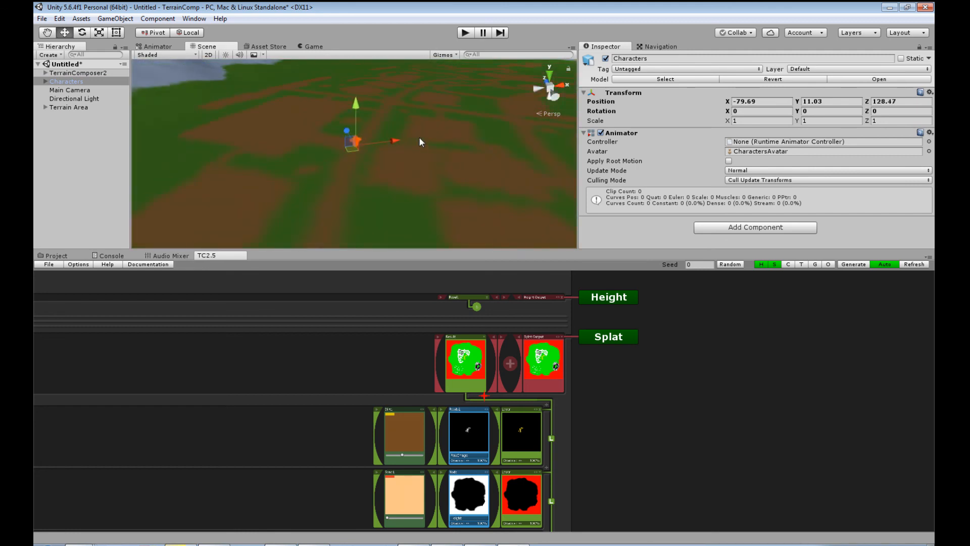
pyautogui.scroll(-10, 420, 137)
pyautogui.moveTo(416, 145); pyautogui.dragTo(302, 151, button='middle')
pyautogui.scroll(7, 301, 151)
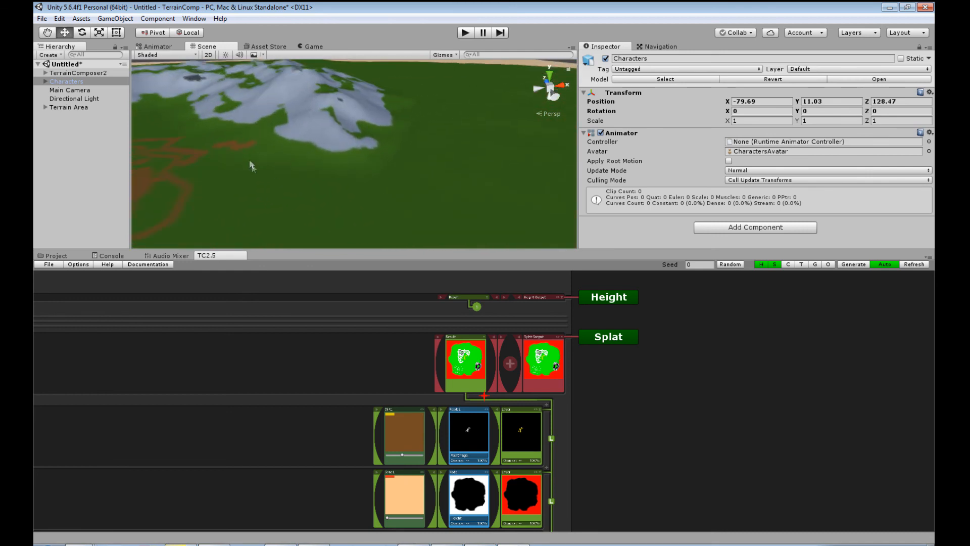
pyautogui.scroll(2, 247, 166)
pyautogui.moveTo(276, 180); pyautogui.dragTo(292, 169, button='right')
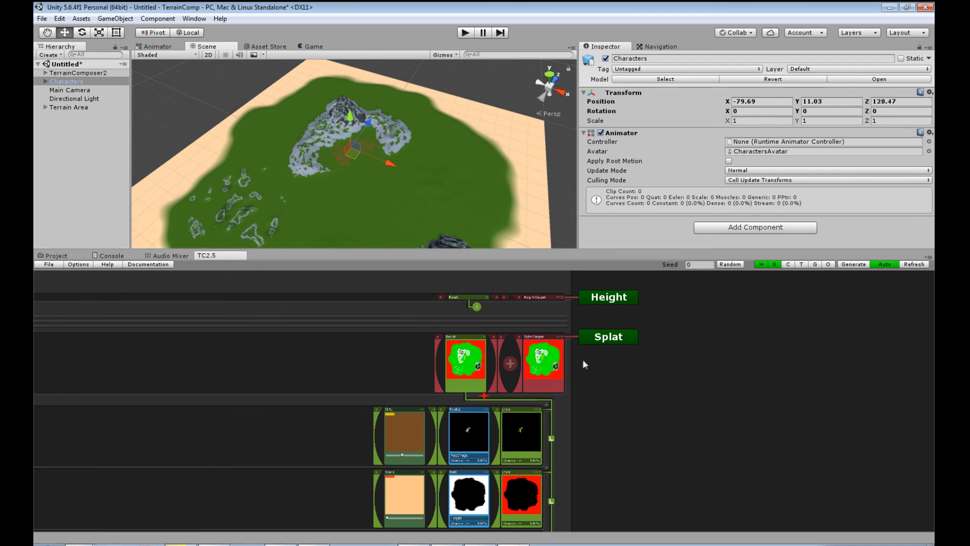
# - Expand the Height nodes, select Height Output, and adjust its Terrain Height to 750
pyautogui.click(514, 306)
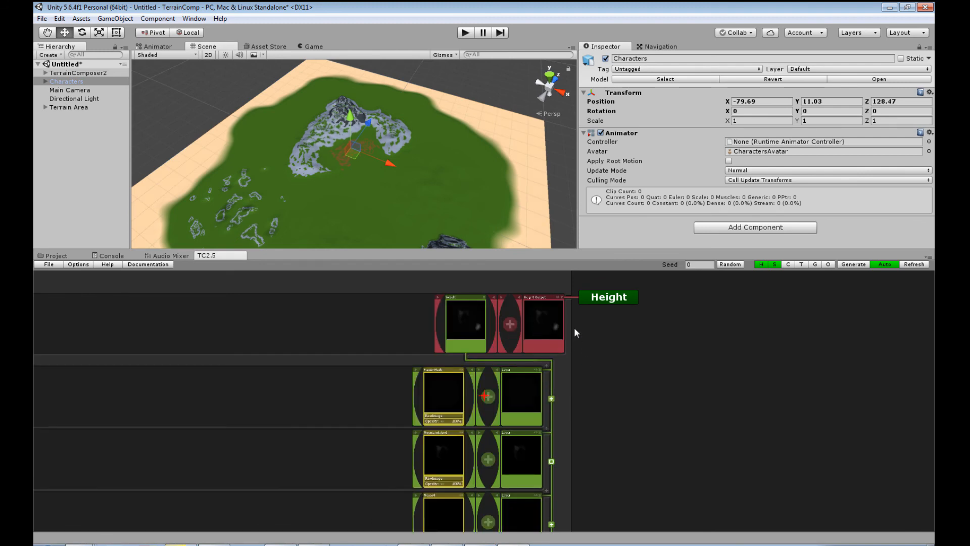
pyautogui.scroll(5, 533, 318)
pyautogui.click(521, 316)
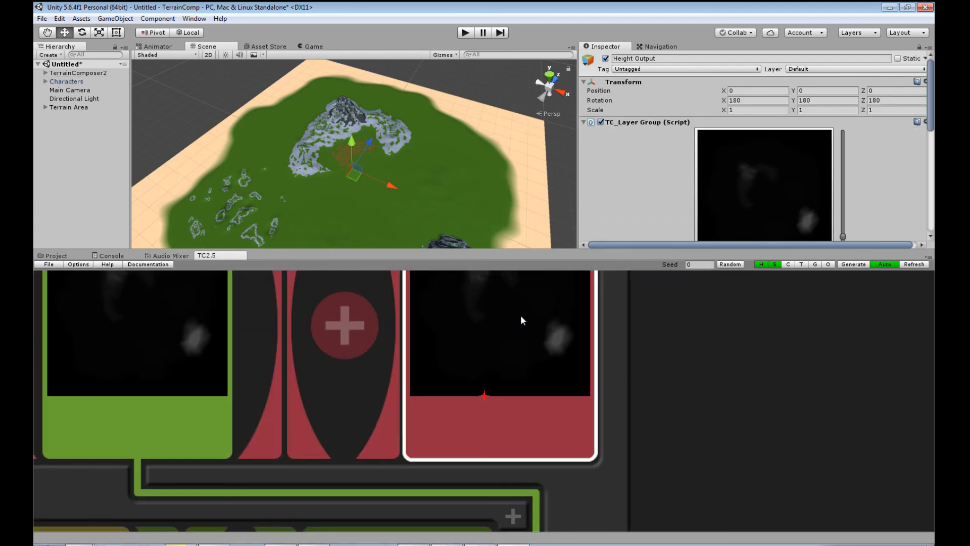
pyautogui.scroll(-1, 522, 319)
pyautogui.scroll(-3, 755, 195)
pyautogui.moveTo(842, 173); pyautogui.dragTo(844, 157)
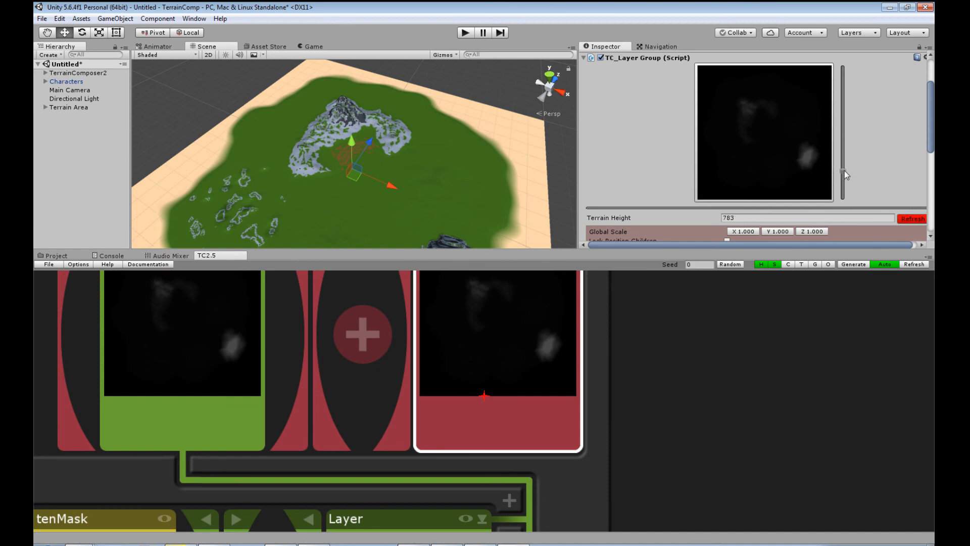
pyautogui.moveTo(845, 171); pyautogui.dragTo(844, 173)
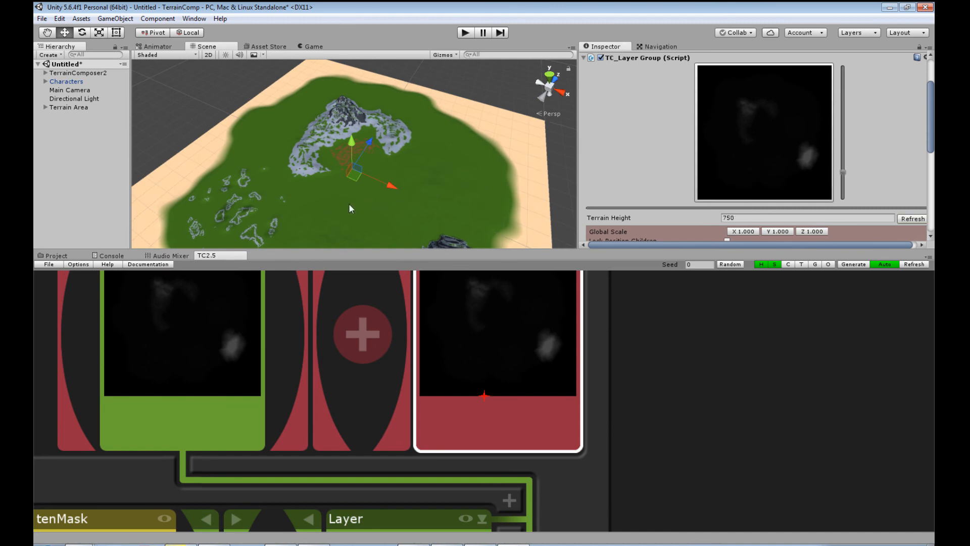
# - Collapse the Height layers and bring the Splat output and its layers into closer view
pyautogui.scroll(-5, 522, 345)
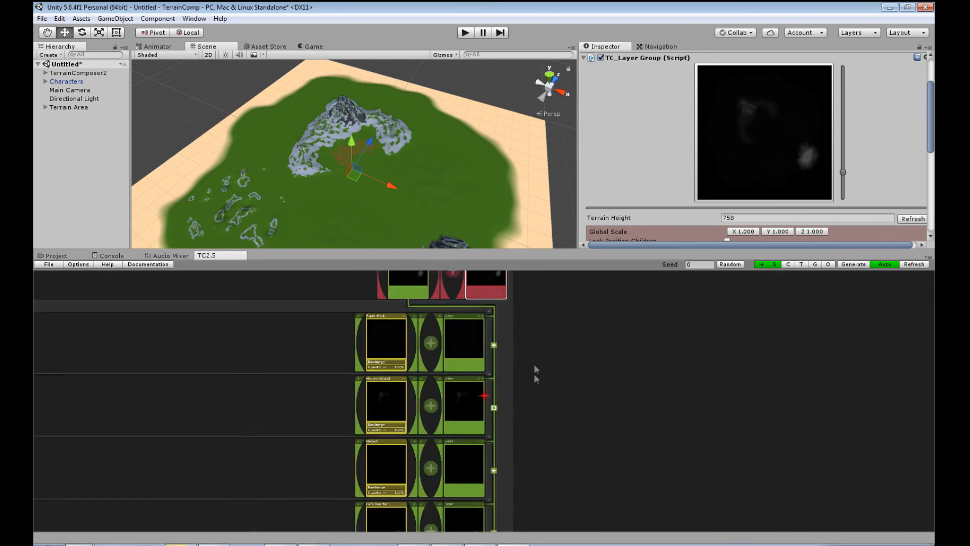
pyautogui.click(486, 347)
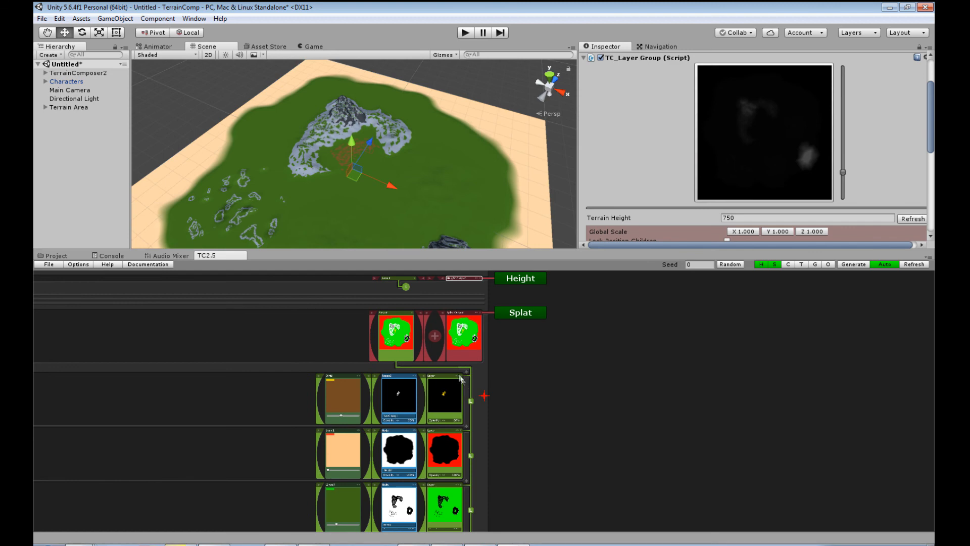
pyautogui.scroll(6, 460, 360)
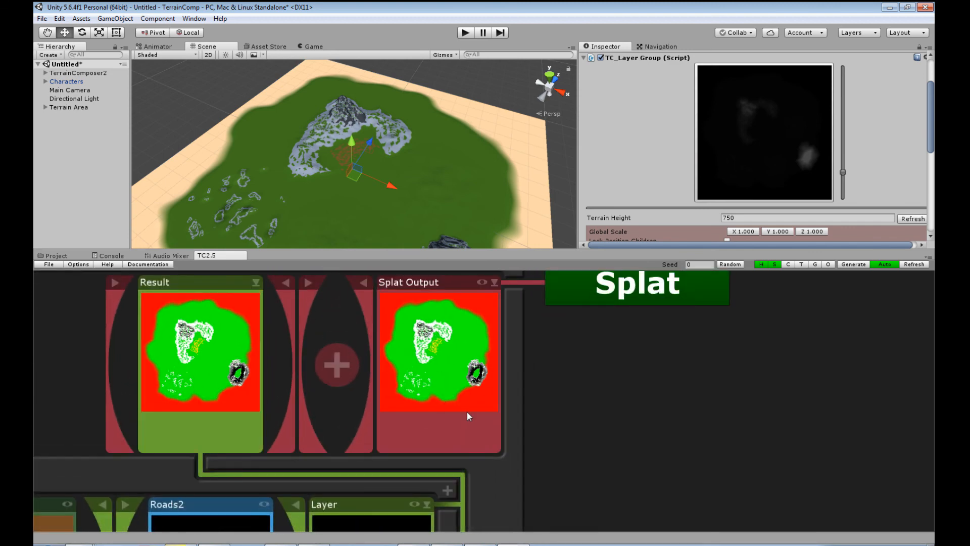
pyautogui.scroll(-1, 468, 416)
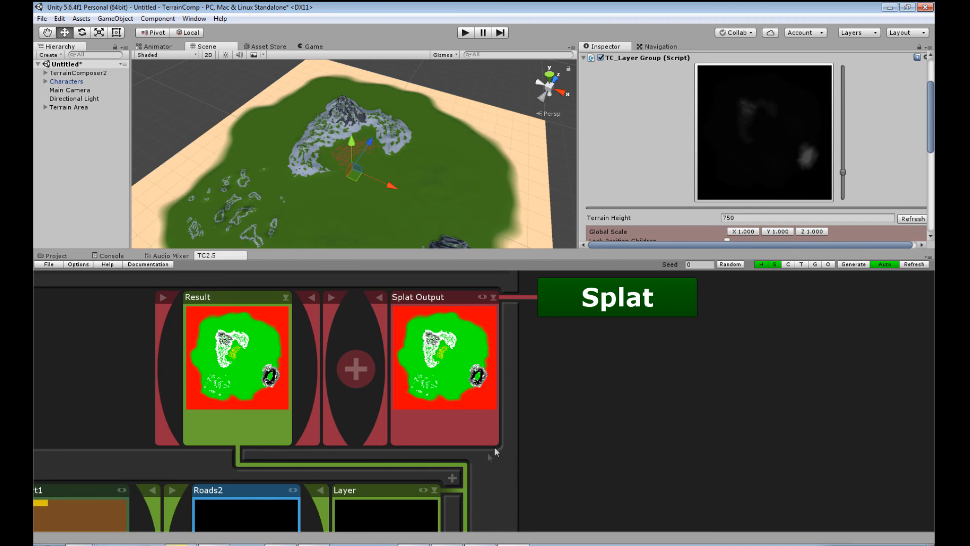
pyautogui.scroll(-5, 487, 451)
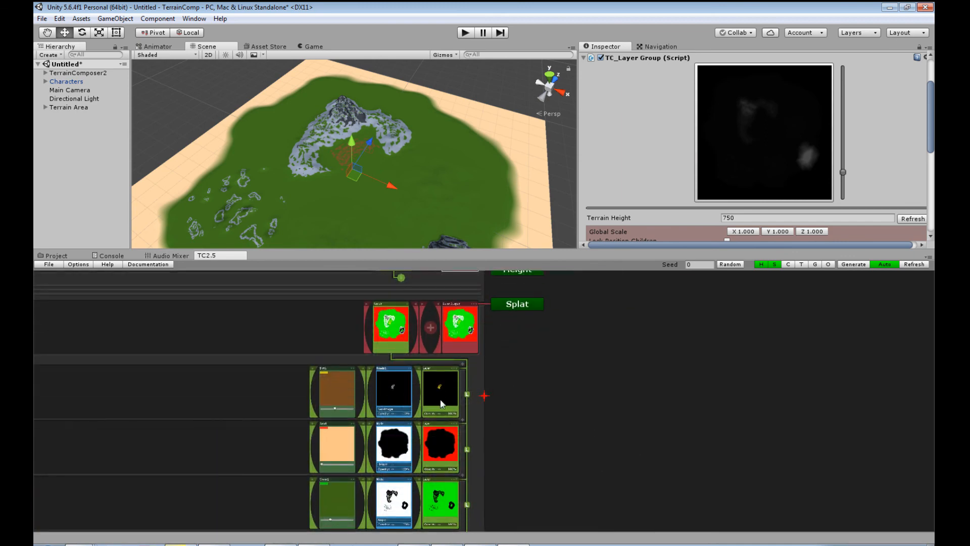
# - Enlarge the Scene view to examine the island, and review the Height Output's Export Source options
pyautogui.keyDown('alt'); pyautogui.moveTo(382, 166); pyautogui.dragTo(430, 137); pyautogui.keyUp('alt')
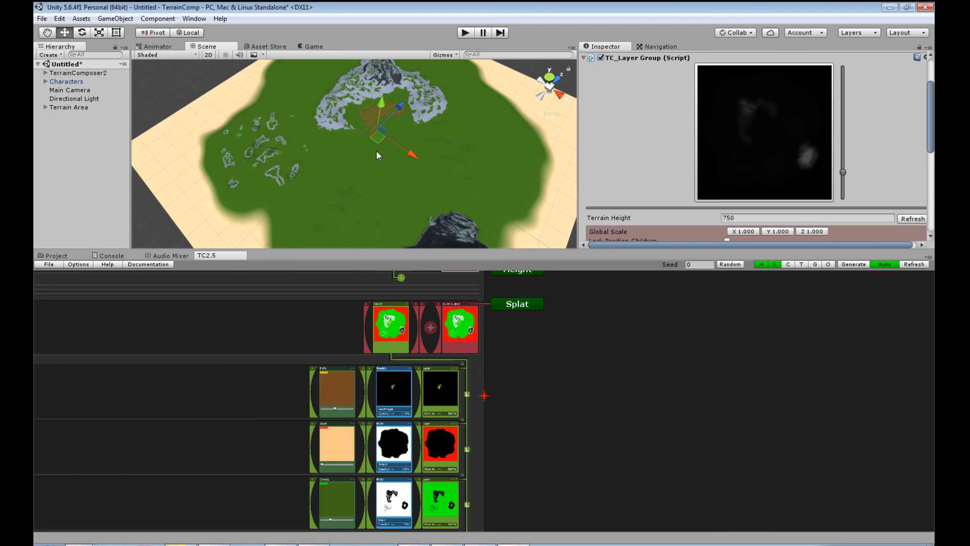
pyautogui.keyDown('alt'); pyautogui.moveTo(434, 215); pyautogui.dragTo(444, 203); pyautogui.keyUp('alt')
pyautogui.moveTo(445, 203); pyautogui.dragTo(463, 186, button='right')
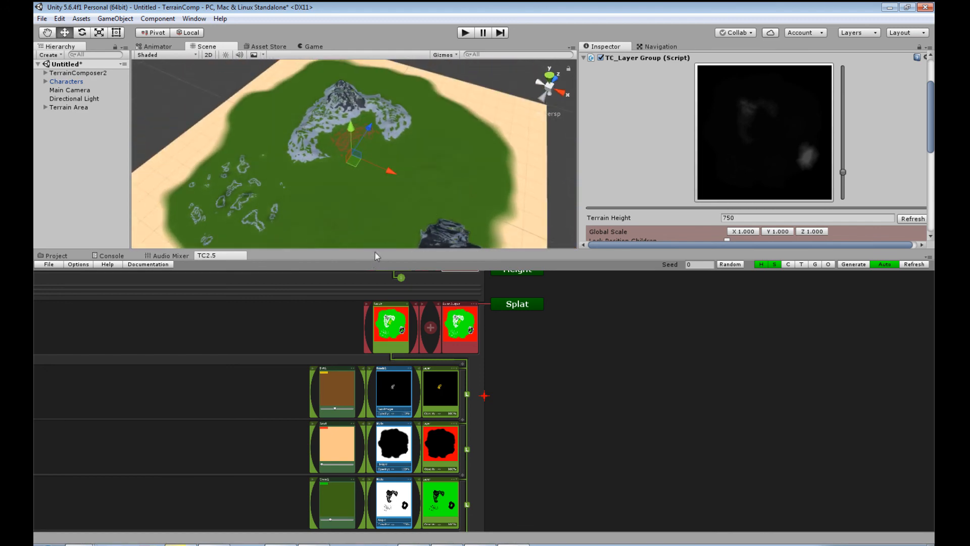
pyautogui.moveTo(380, 247); pyautogui.dragTo(363, 463)
pyautogui.keyDown('alt'); pyautogui.moveTo(393, 383); pyautogui.dragTo(362, 390); pyautogui.keyUp('alt')
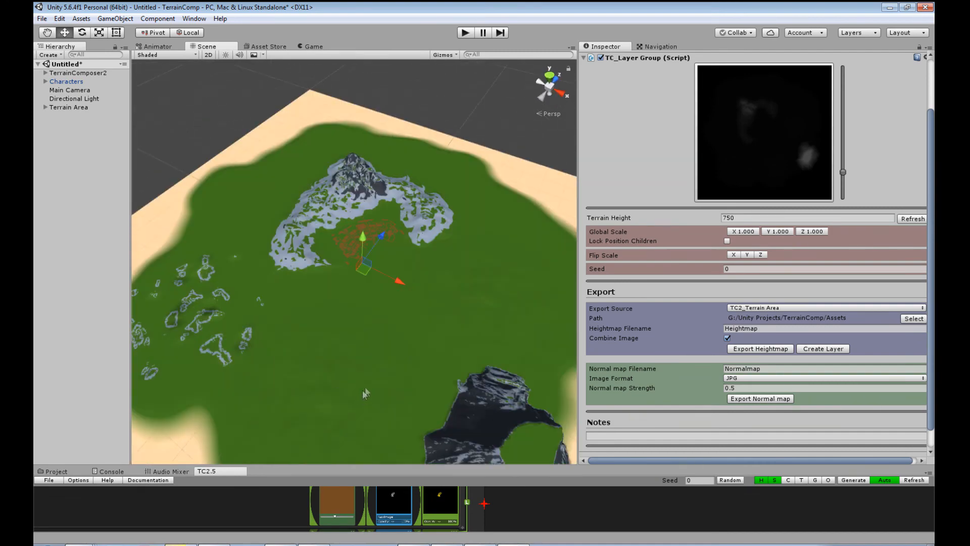
pyautogui.scroll(2, 383, 369)
pyautogui.click(810, 309)
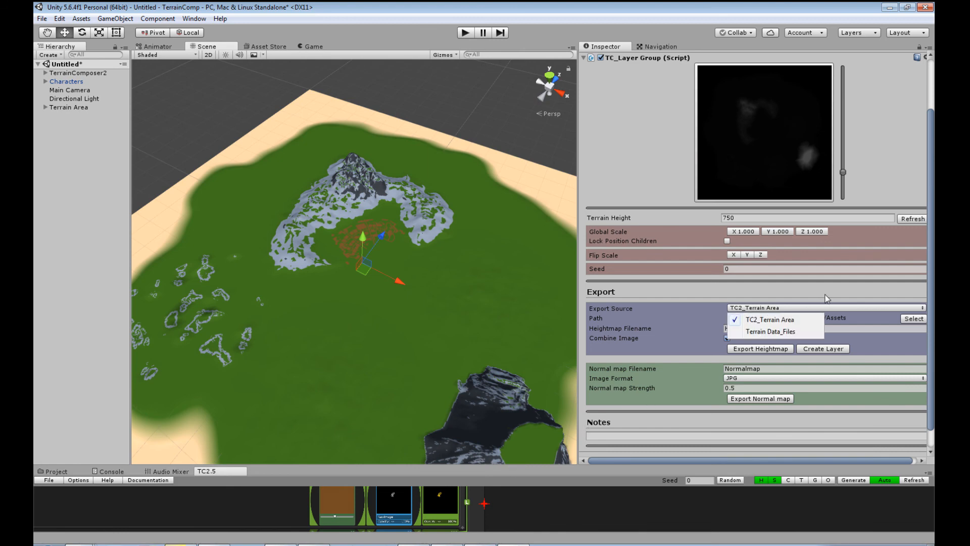
pyautogui.click(827, 293)
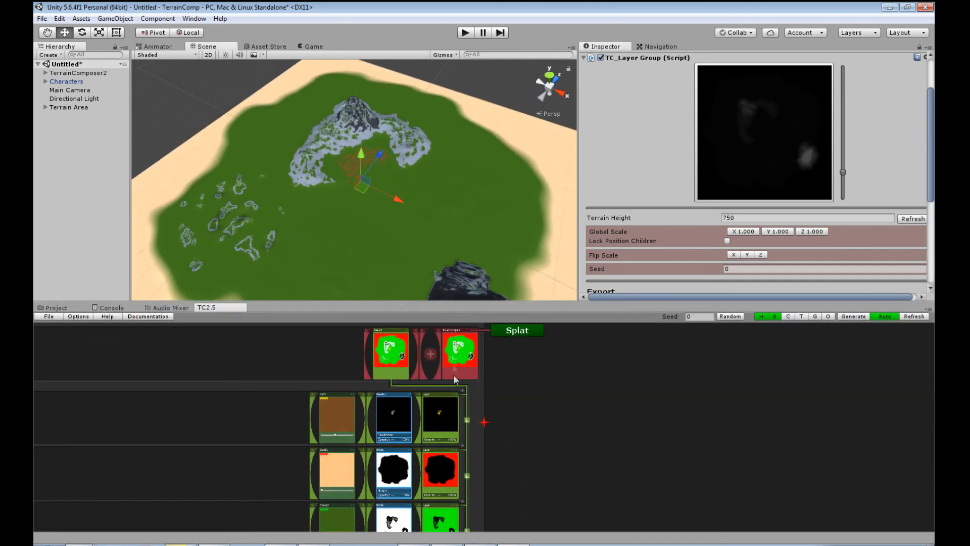
# - Select Splat Output, review its splatmap preview and export image formats, and enlarge the Scene view
pyautogui.click(468, 337)
pyautogui.scroll(-4, 714, 230)
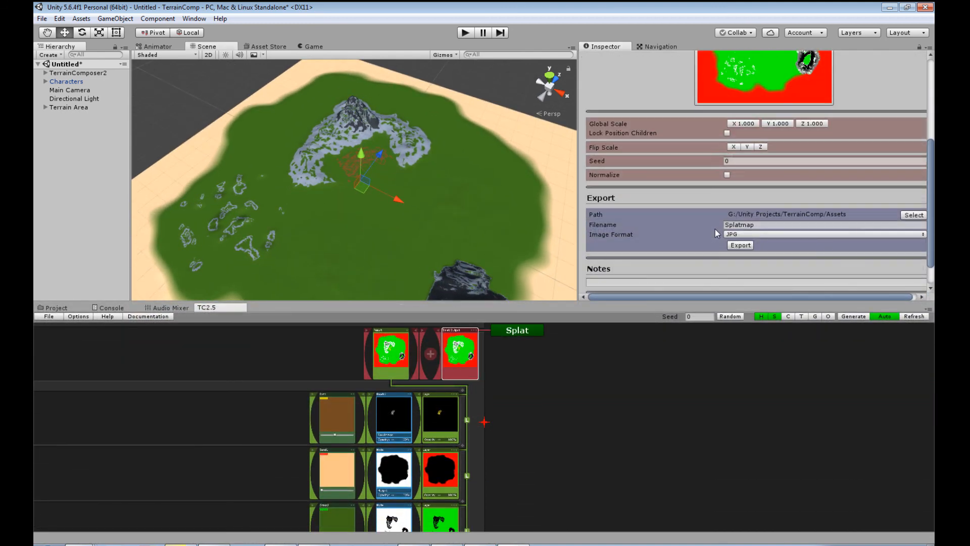
pyautogui.click(756, 235)
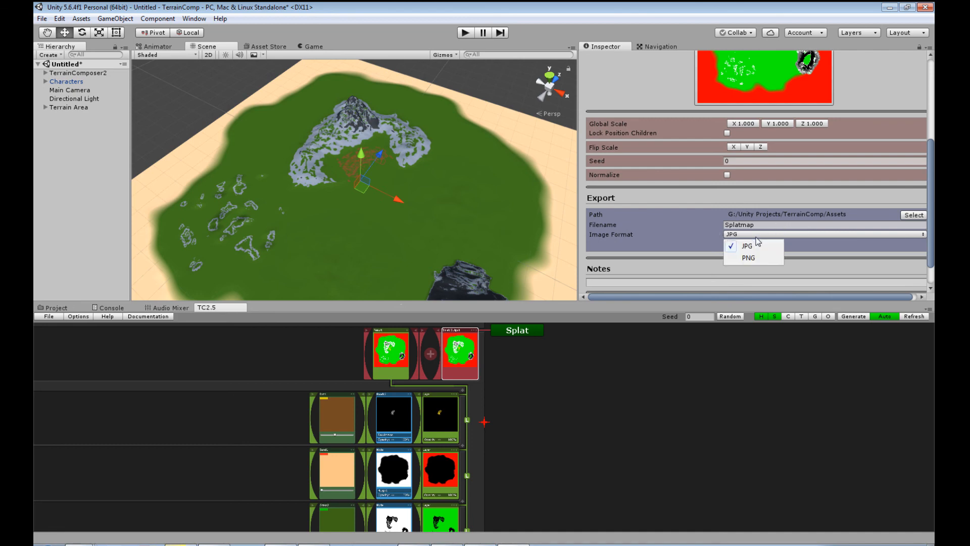
pyautogui.click(632, 262)
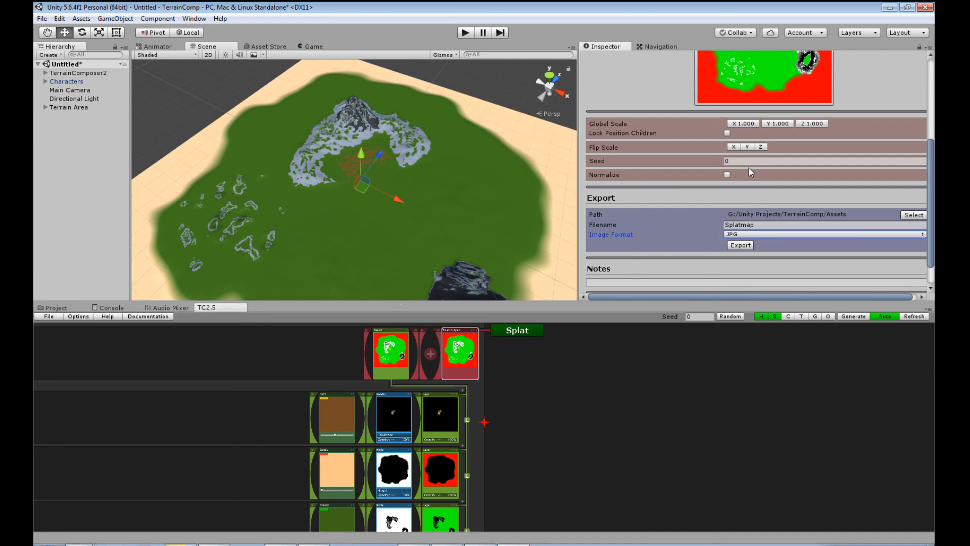
pyautogui.scroll(3, 748, 169)
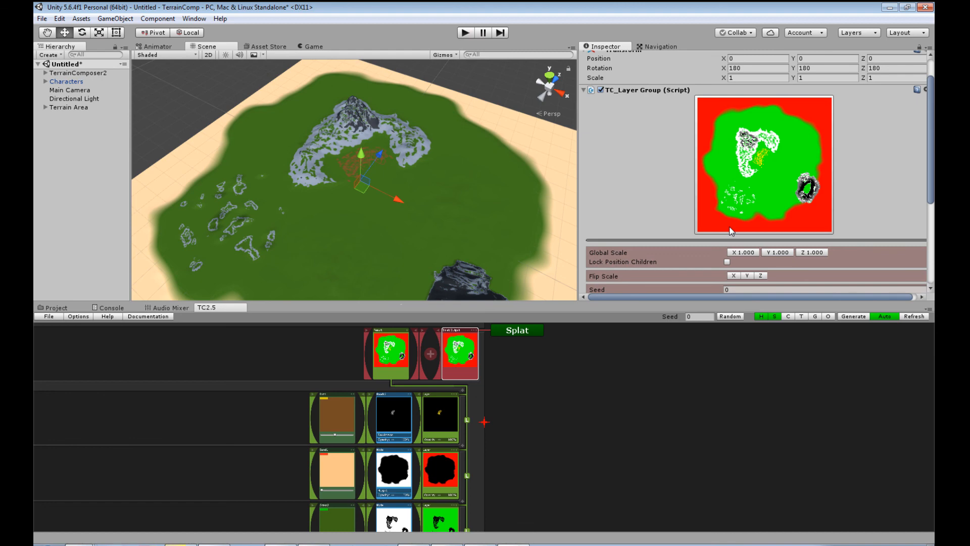
pyautogui.scroll(2, 799, 202)
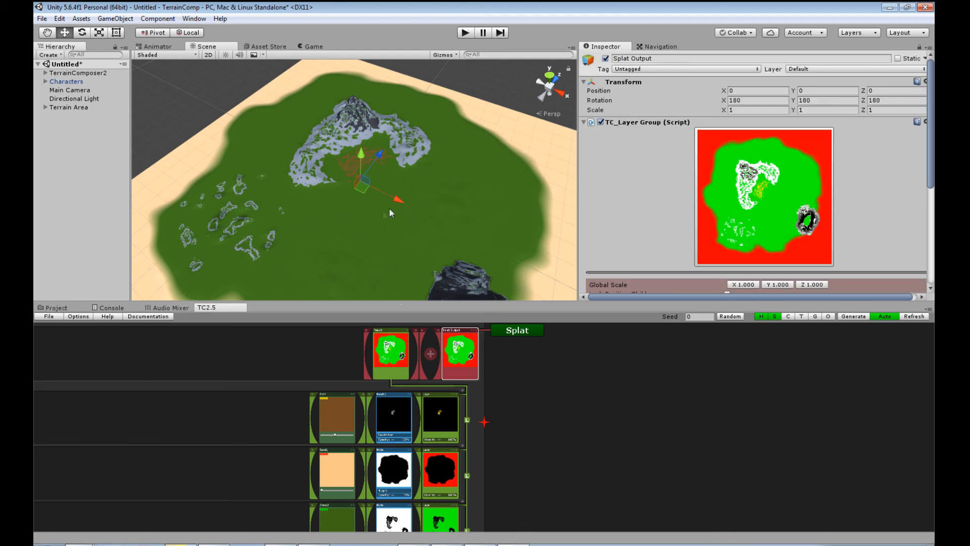
pyautogui.moveTo(347, 303); pyautogui.dragTo(333, 501)
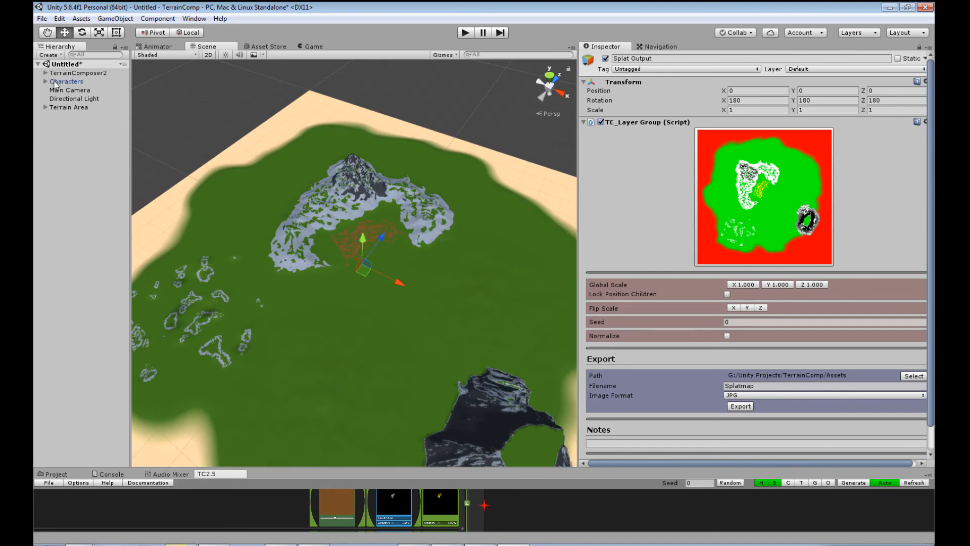
# - Close the TC2.5 window and remove the TC_Terrain Area and TC_Auto Generate scripts from Terrain Area, declining to re-add the missing script
pyautogui.click(66, 107)
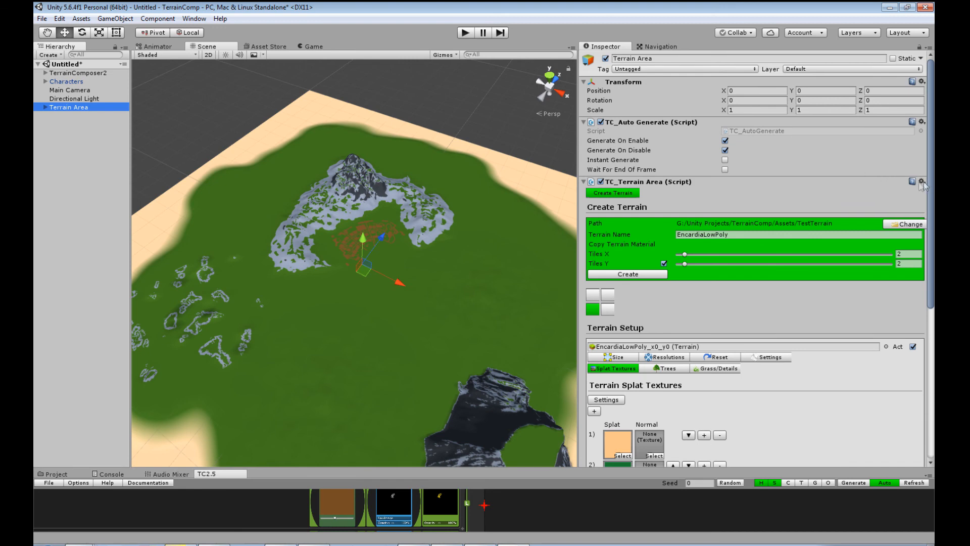
pyautogui.rightClick(221, 475)
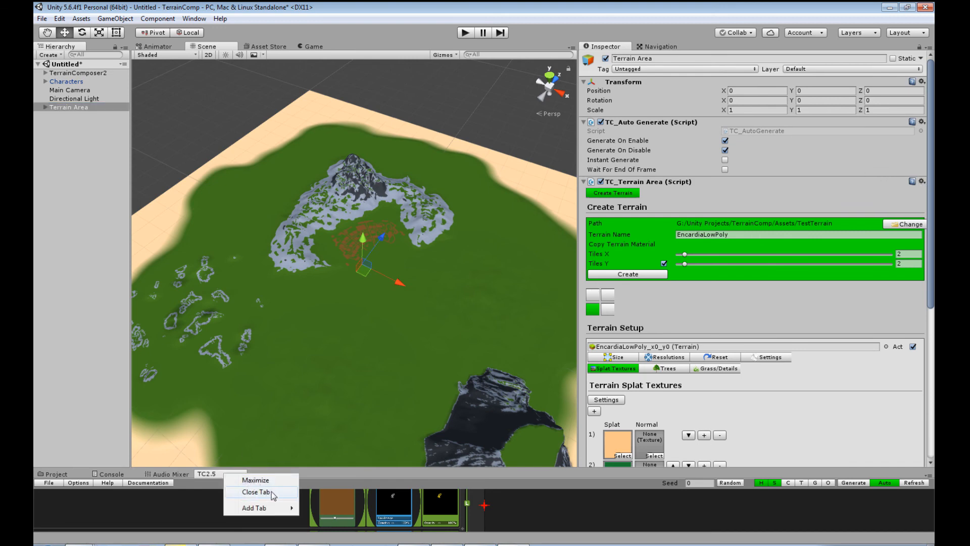
pyautogui.click(270, 494)
pyautogui.click(922, 182)
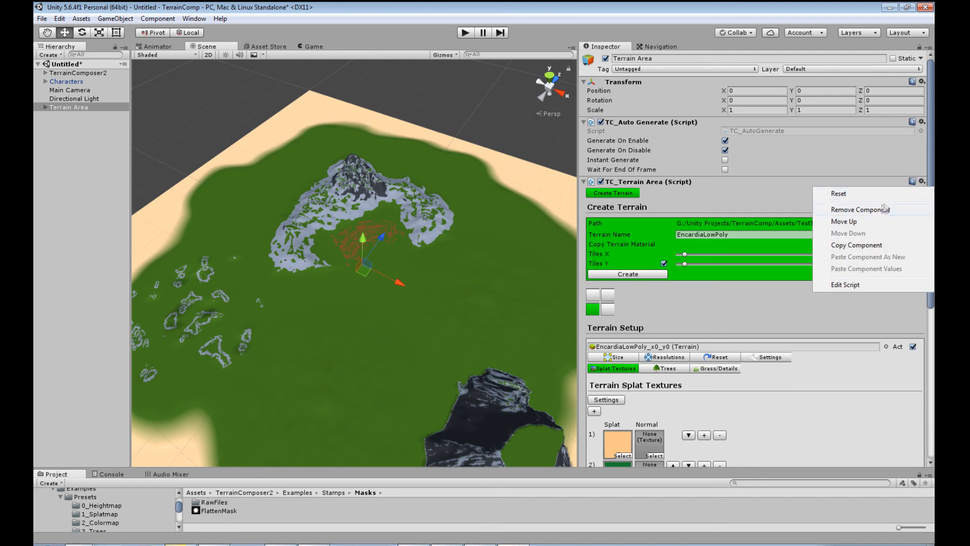
pyautogui.click(879, 208)
pyautogui.click(930, 122)
pyautogui.click(877, 148)
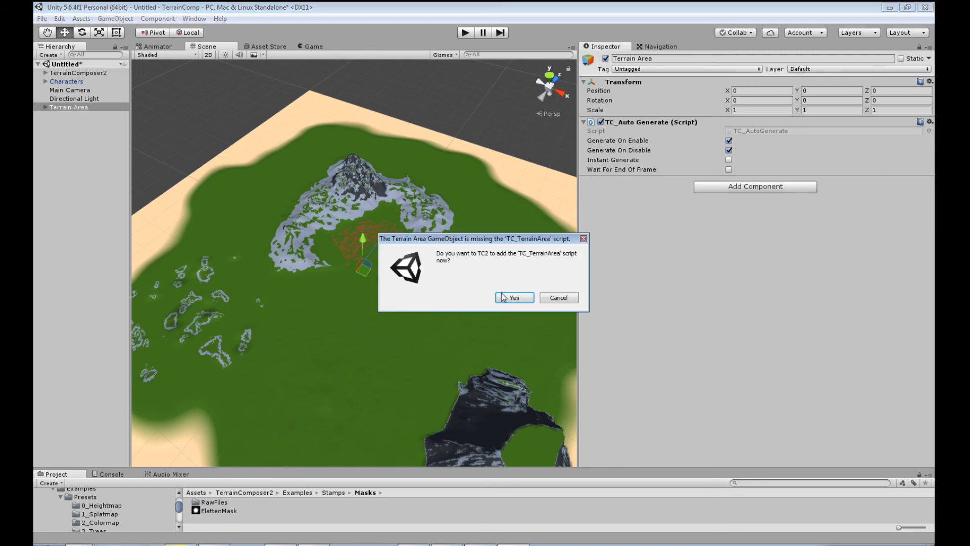
pyautogui.click(551, 299)
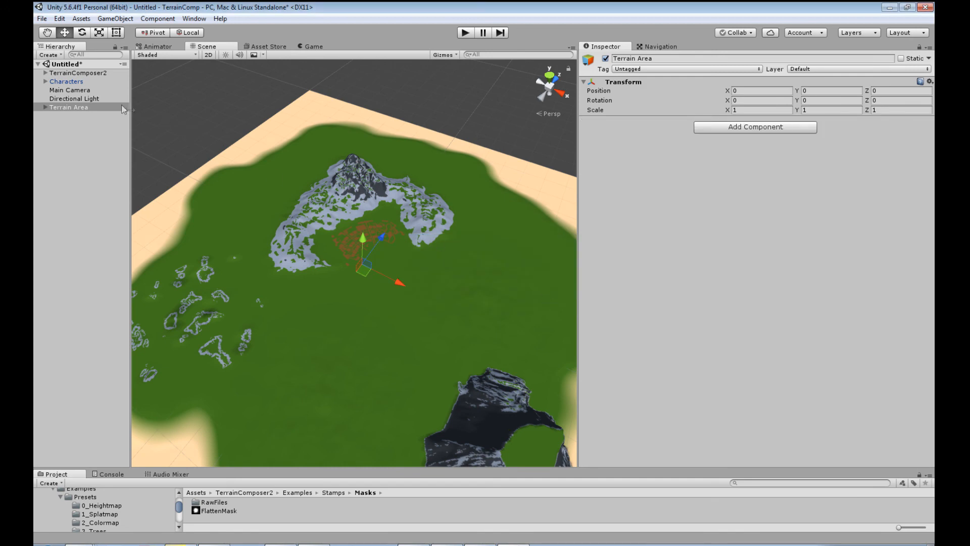
# - Delete the TerrainComposer2 object from the scene, then widen the Scene view and check the remaining Terrain Area
pyautogui.click(90, 74)
pyautogui.press('Delete')
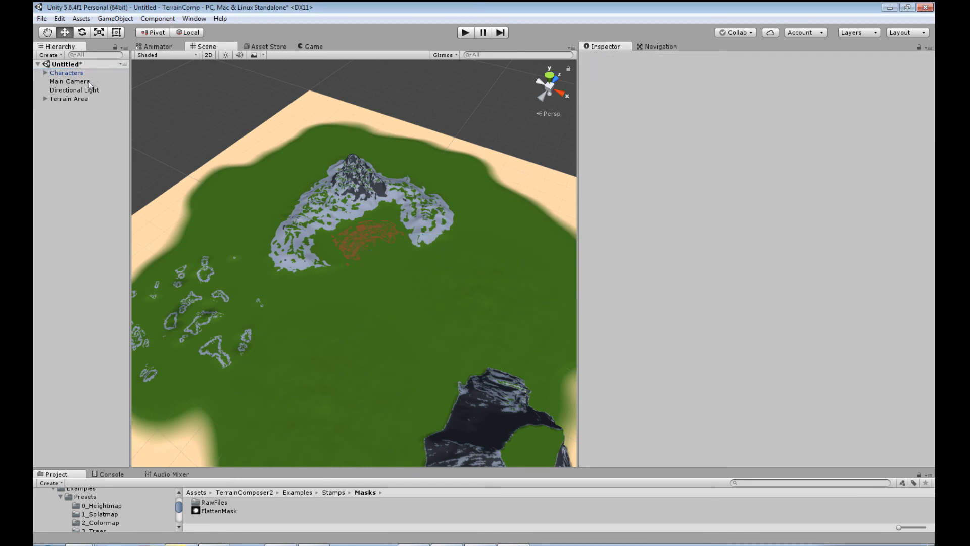
pyautogui.click(79, 100)
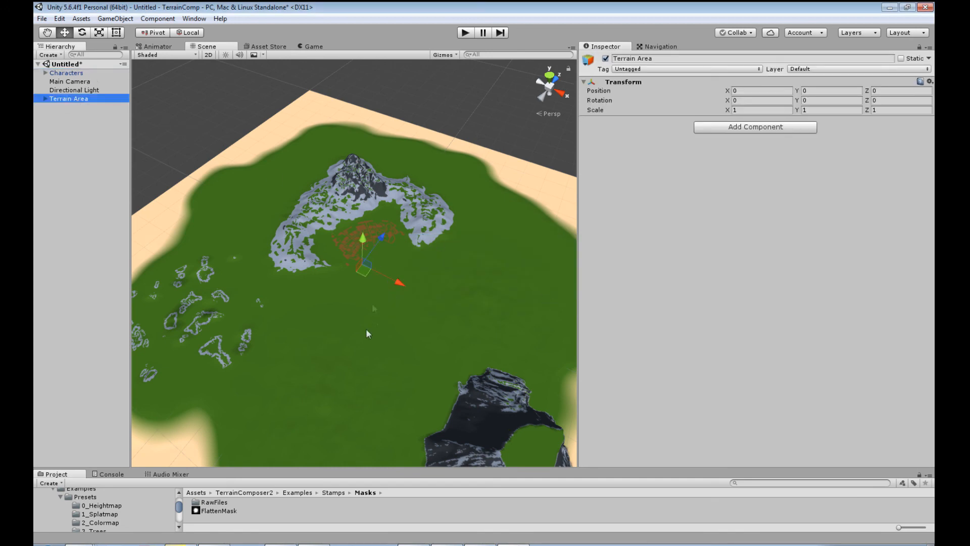
pyautogui.keyDown('alt'); pyautogui.moveTo(350, 339); pyautogui.dragTo(441, 305); pyautogui.keyUp('alt')
pyautogui.moveTo(577, 277); pyautogui.dragTo(857, 267)
pyautogui.click(74, 90)
pyautogui.click(71, 99)
# - Save the scene in the Assets folder as testterrain1
pyautogui.click(42, 18)
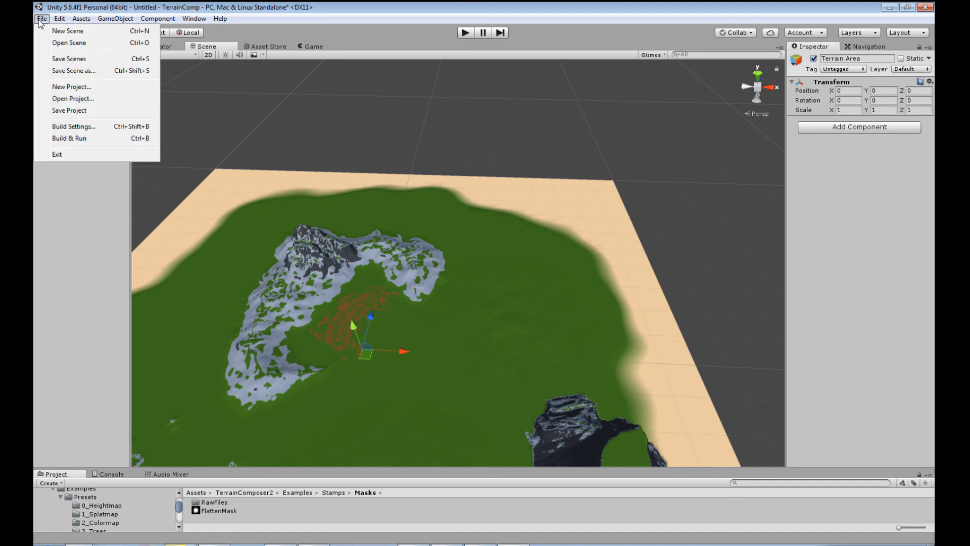
pyautogui.click(66, 71)
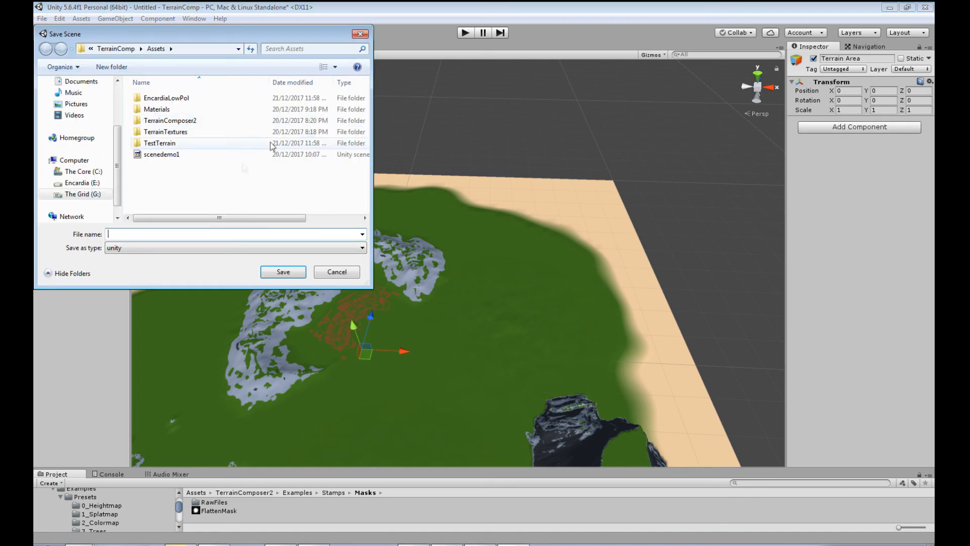
pyautogui.write('tes')
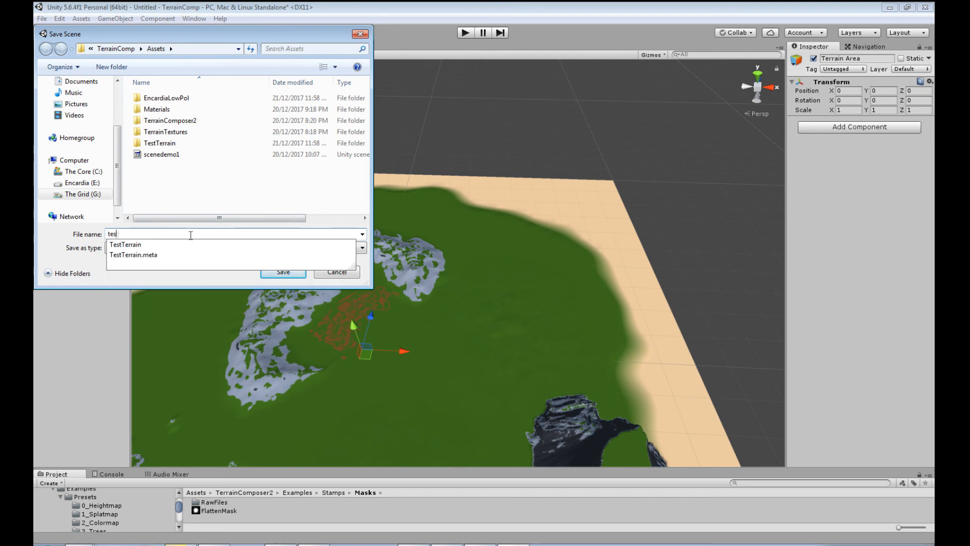
pyautogui.write('tterrain1')
pyautogui.press('Return')
# - Expand Terrain Area and remove the TC_Terrain Settings script from all four EncardiaLowPoly terrain tiles
pyautogui.rightClick(401, 298)
pyautogui.moveTo(523, 271); pyautogui.dragTo(434, 322, button='right')
pyautogui.click(47, 99)
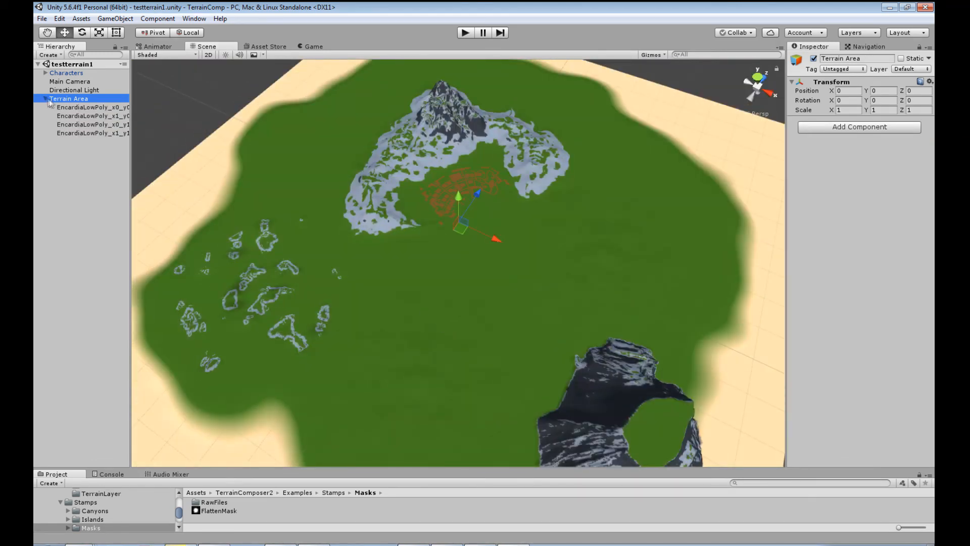
pyautogui.click(87, 108)
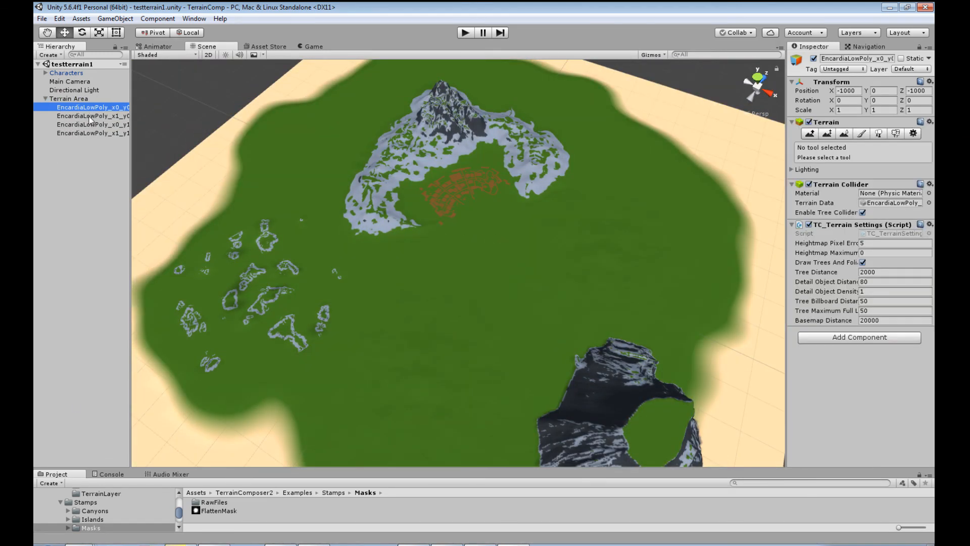
pyautogui.moveTo(786, 263); pyautogui.dragTo(602, 263)
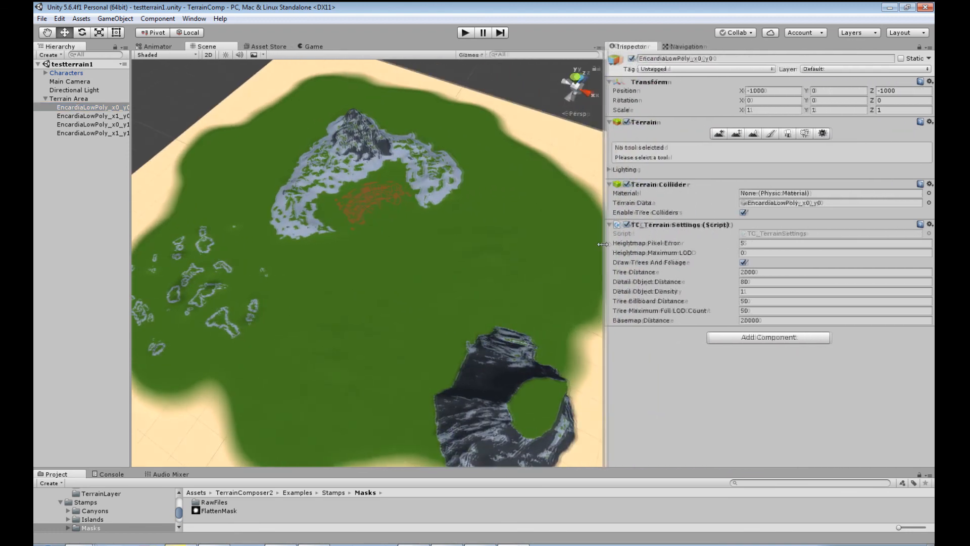
pyautogui.keyDown('shift'); pyautogui.click(79, 134); pyautogui.keyUp('shift')
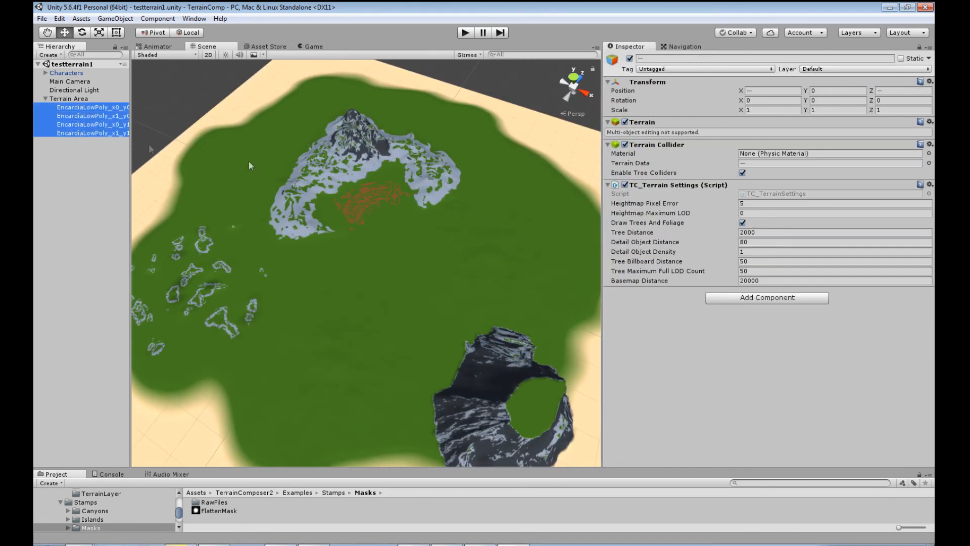
pyautogui.click(929, 184)
pyautogui.click(859, 211)
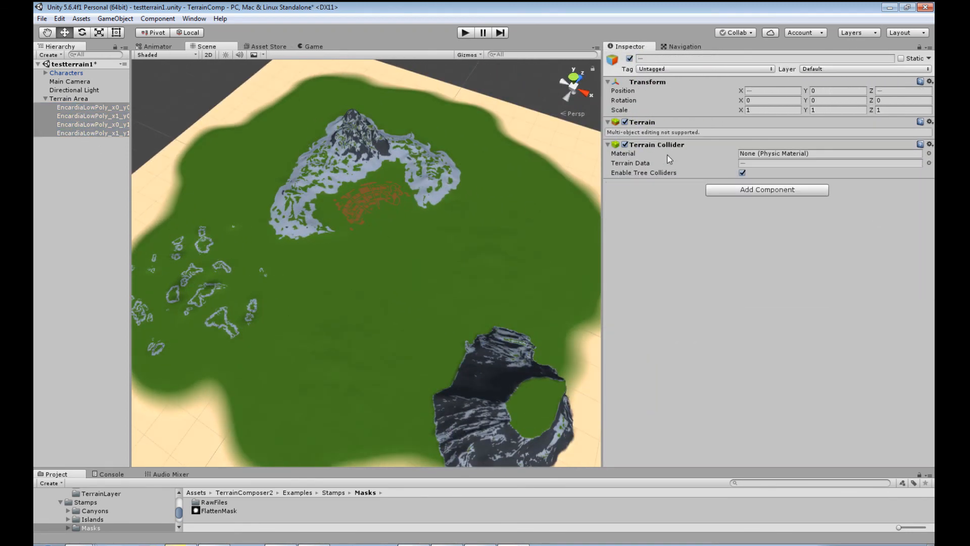
# - Select Terrain Area, check its remaining components, and examine the island from several angles
pyautogui.click(75, 99)
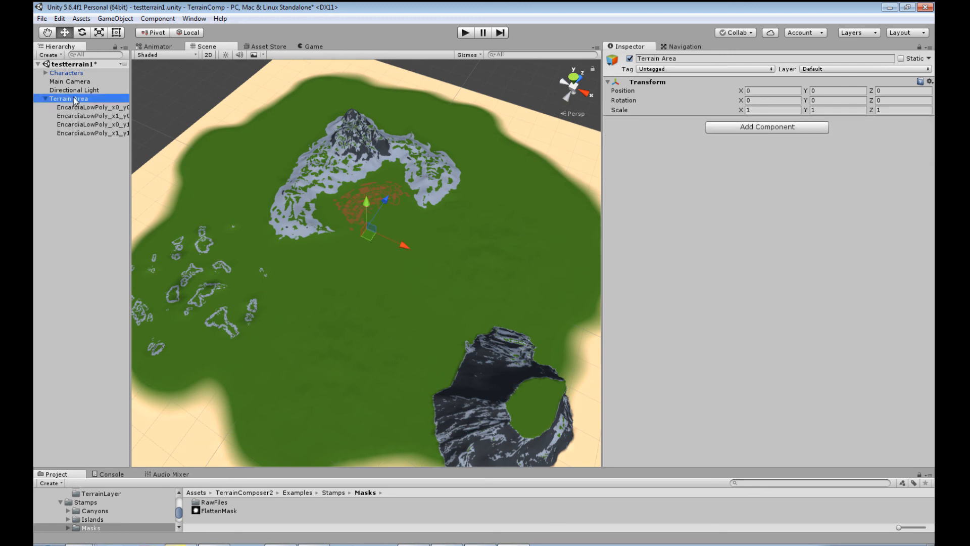
pyautogui.scroll(-5, 354, 263)
pyautogui.keyDown('alt'); pyautogui.moveTo(386, 255); pyautogui.dragTo(325, 334); pyautogui.keyUp('alt')
pyautogui.moveTo(326, 334); pyautogui.dragTo(307, 363, button='right')
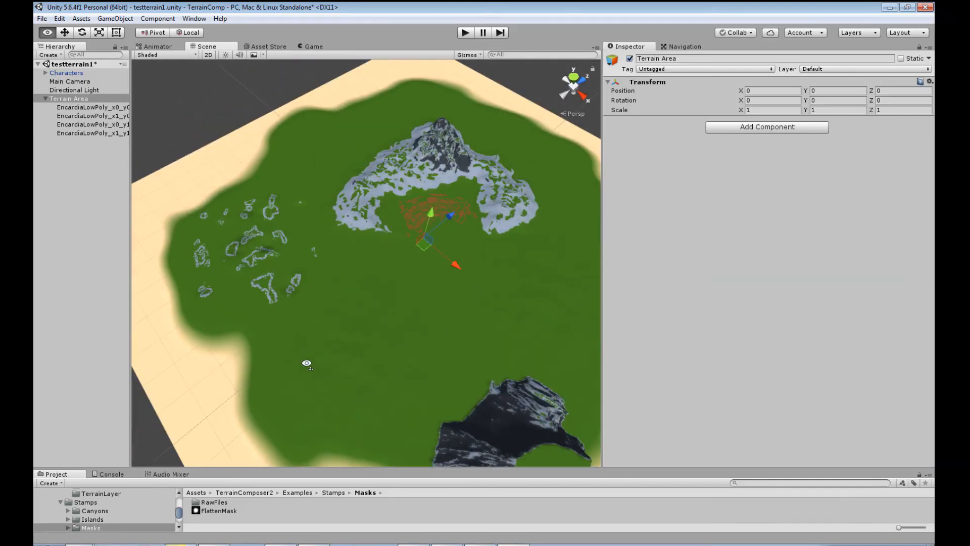
pyautogui.moveTo(306, 363); pyautogui.dragTo(305, 365, button='right')
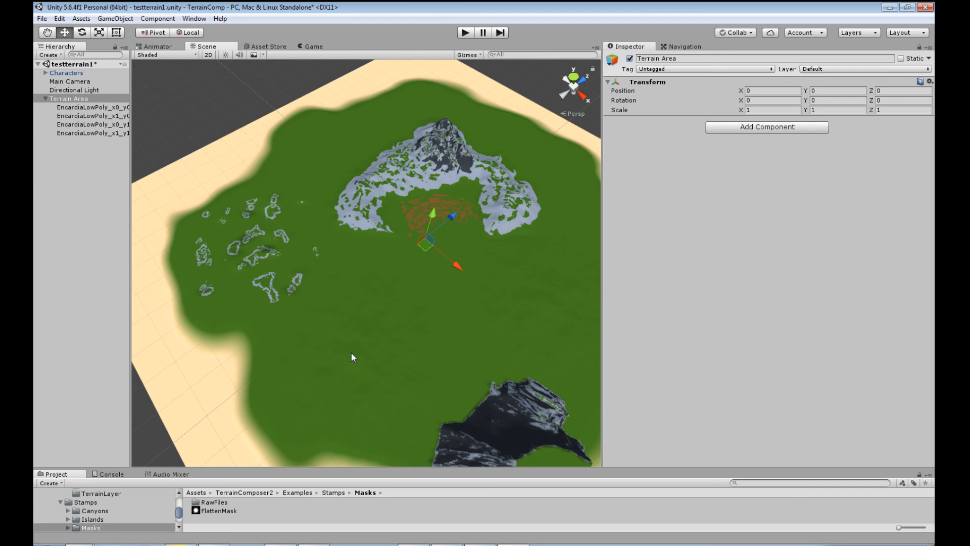
pyautogui.keyDown('alt'); pyautogui.moveTo(405, 364); pyautogui.dragTo(465, 335); pyautogui.keyUp('alt')
# - Make a prefab of Terrain Area in the TestTerrain folder and inspect its child terrain tiles
pyautogui.scroll(3, 76, 500)
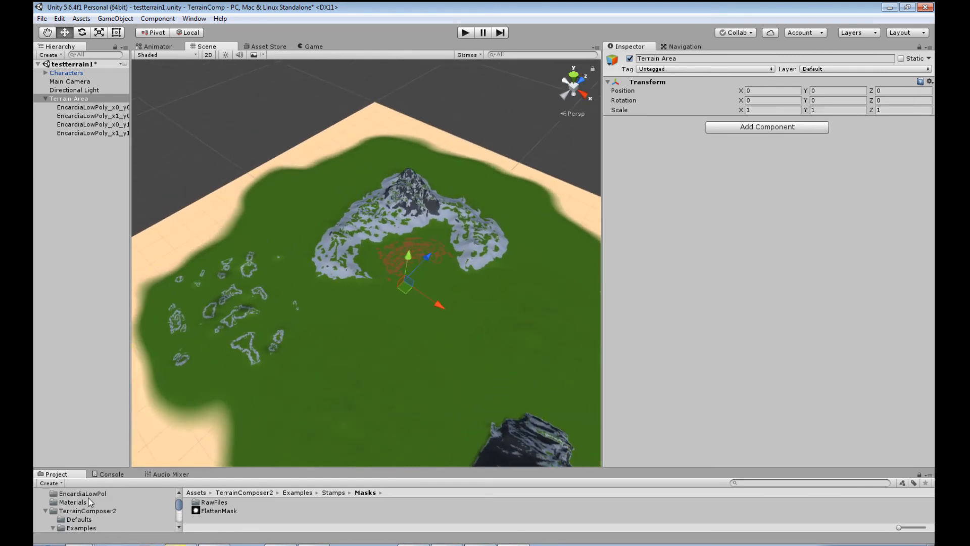
pyautogui.click(45, 511)
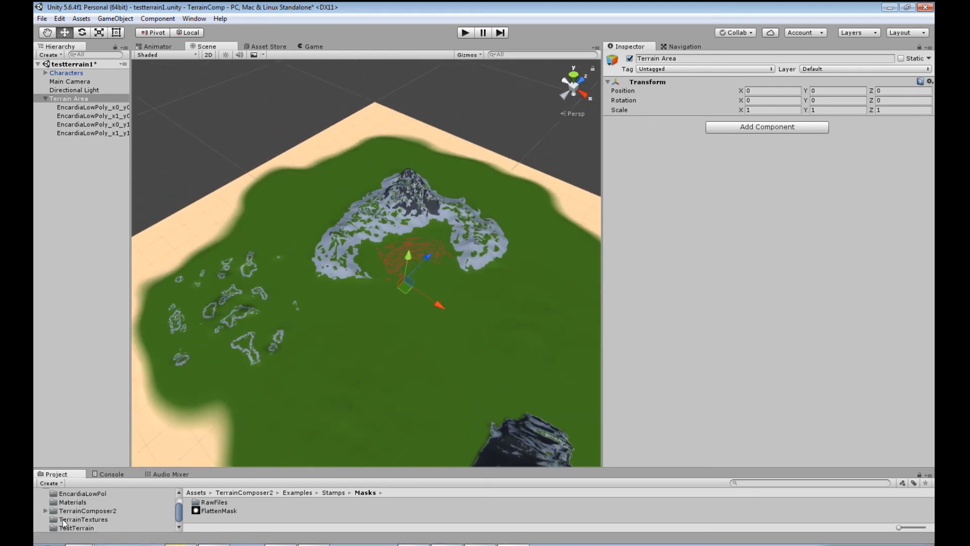
pyautogui.click(68, 526)
pyautogui.moveTo(284, 468); pyautogui.dragTo(289, 256)
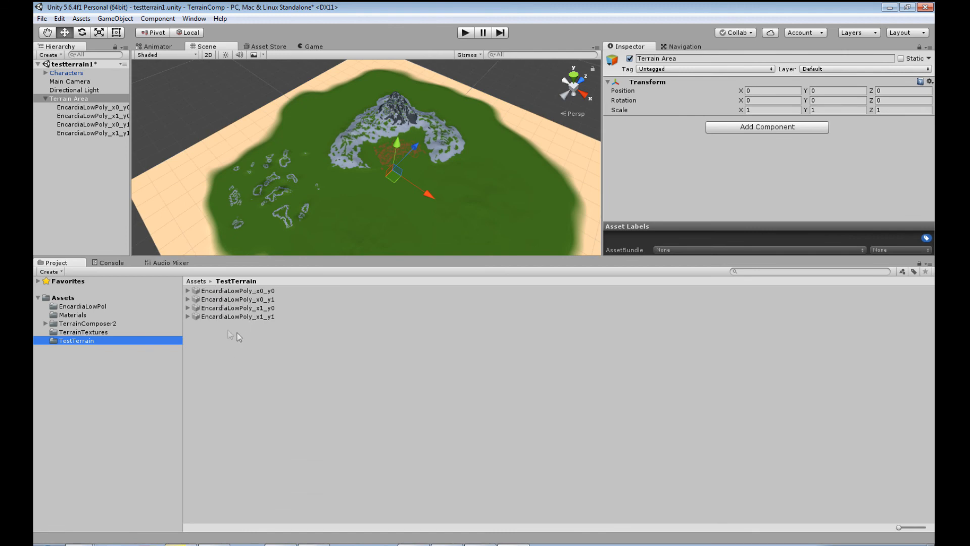
pyautogui.moveTo(68, 98); pyautogui.dragTo(221, 336)
pyautogui.click(188, 326)
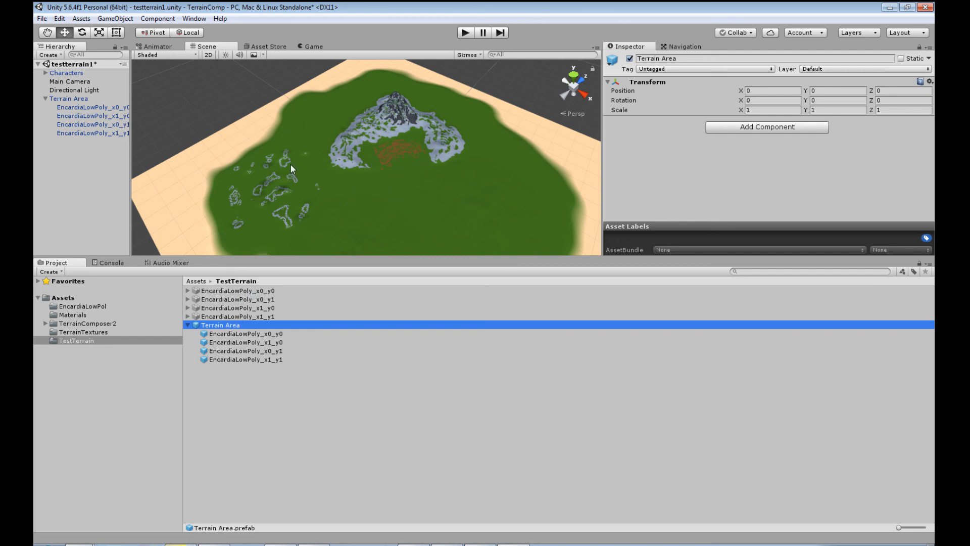
pyautogui.click(223, 334)
pyautogui.click(221, 326)
pyautogui.click(187, 326)
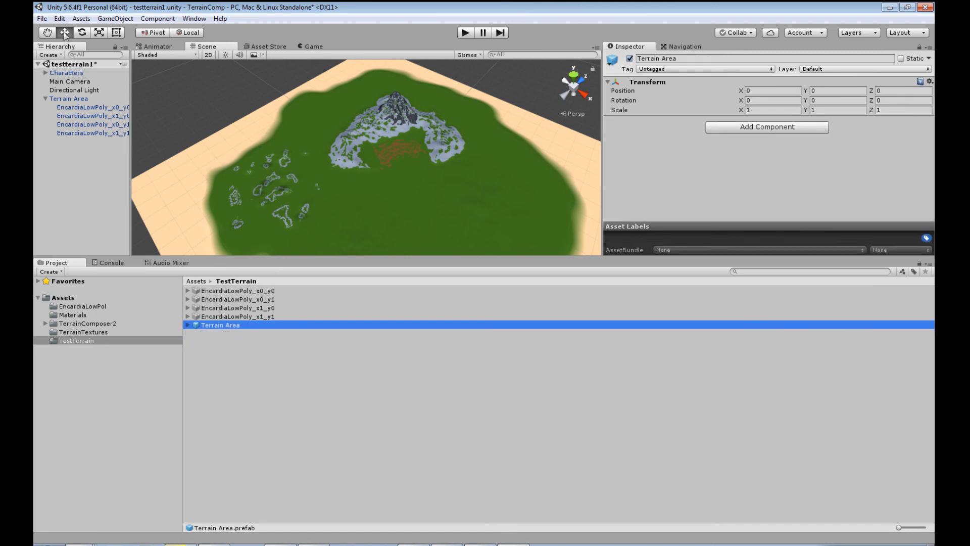
# - Export the Terrain Area prefab with its dependencies as a Unity package named TestTerrain in the TerrainComp folder
pyautogui.click(59, 18)
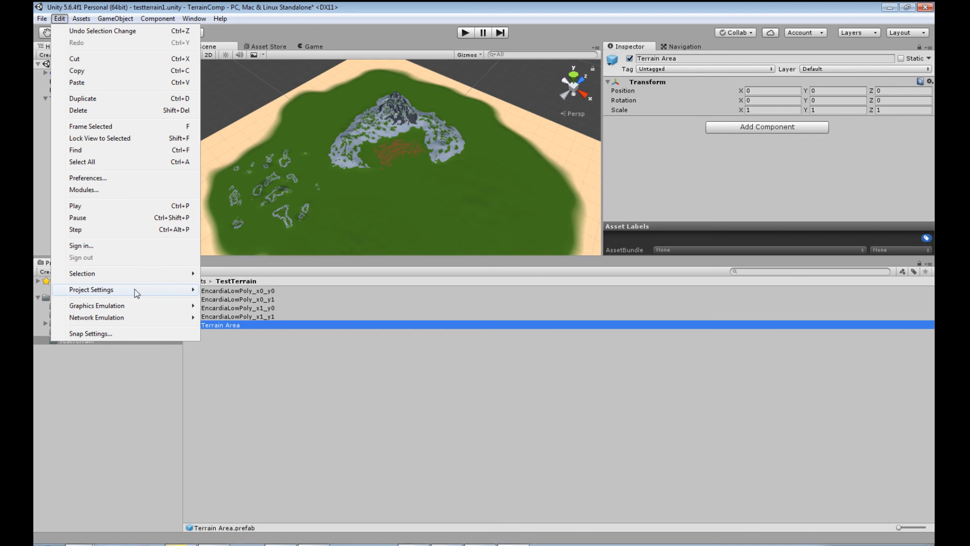
pyautogui.moveTo(74, 17)
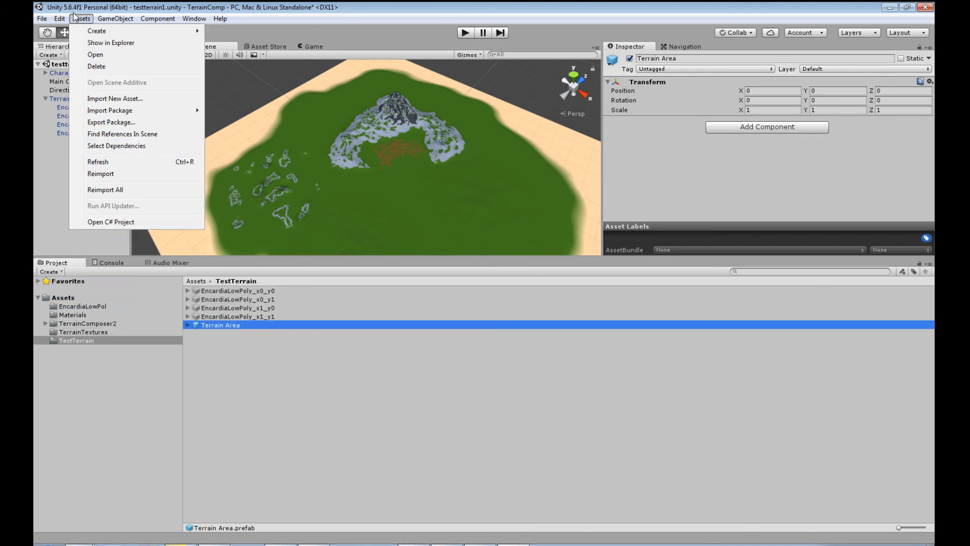
pyautogui.click(125, 123)
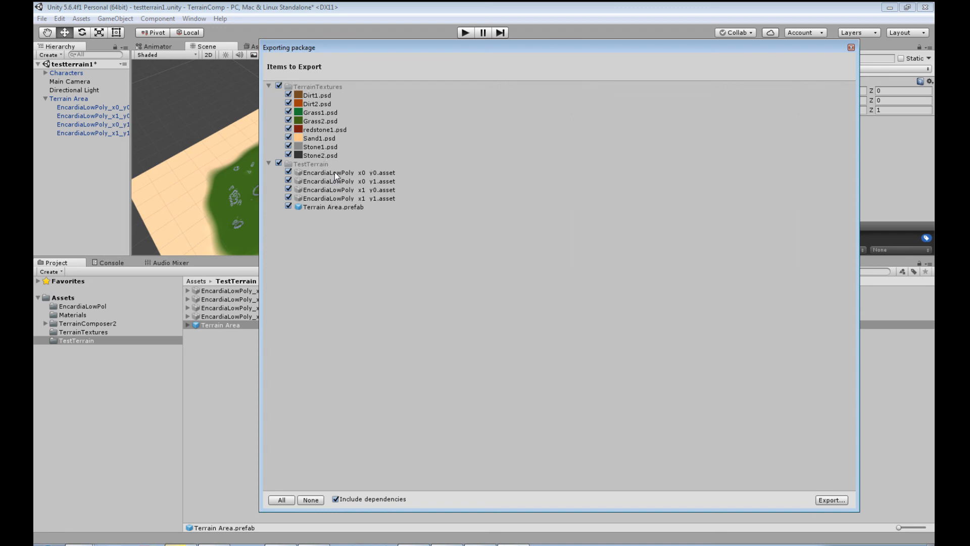
pyautogui.click(834, 500)
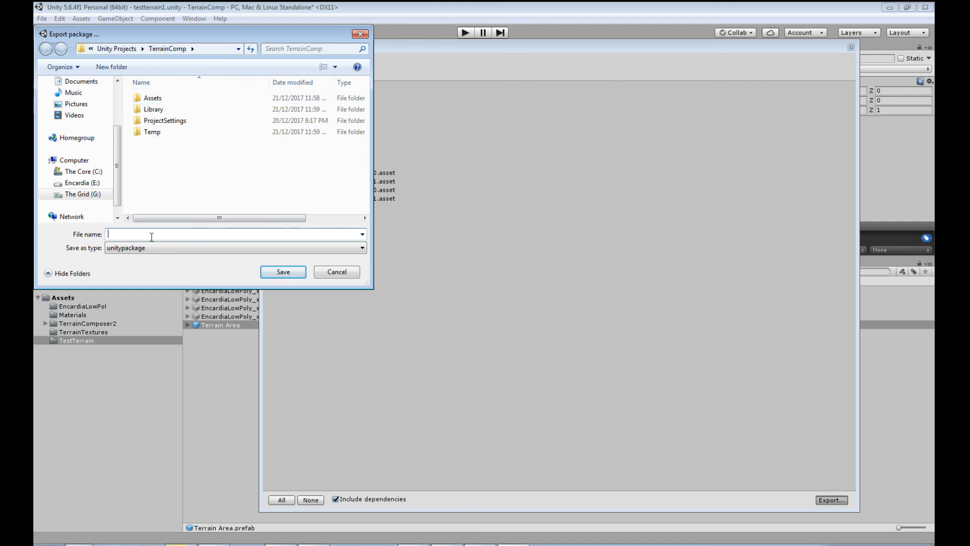
pyautogui.write('TestTerrain')
pyautogui.click(282, 273)
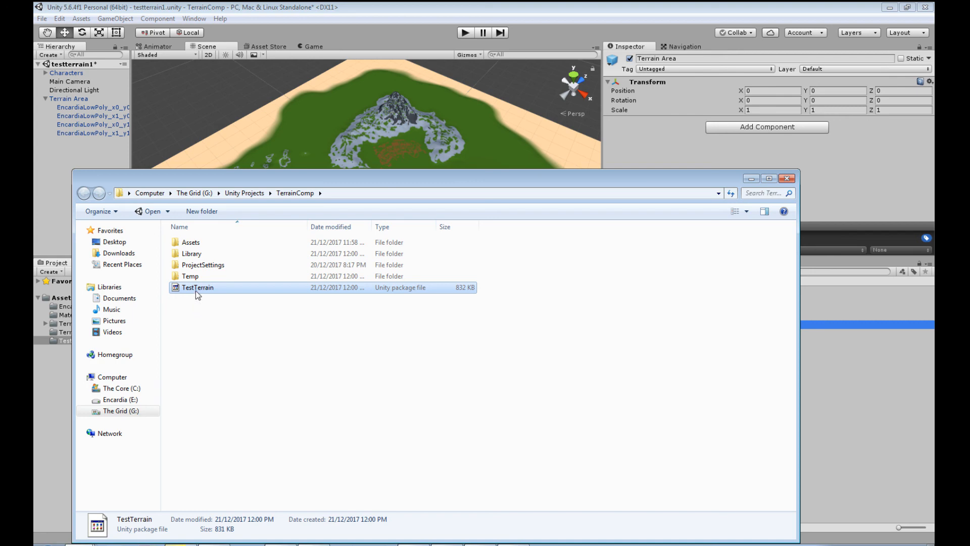
# - Minimize the folder window containing the exported package, enlarge the Scene view, and look over the island
pyautogui.click(751, 179)
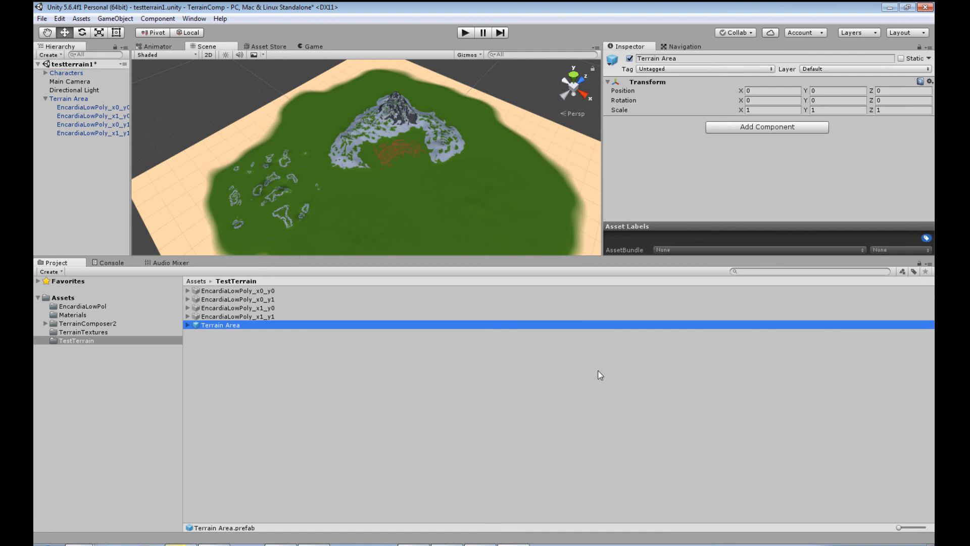
pyautogui.moveTo(409, 259); pyautogui.dragTo(453, 389)
pyautogui.moveTo(413, 299); pyautogui.dragTo(465, 319, button='right')
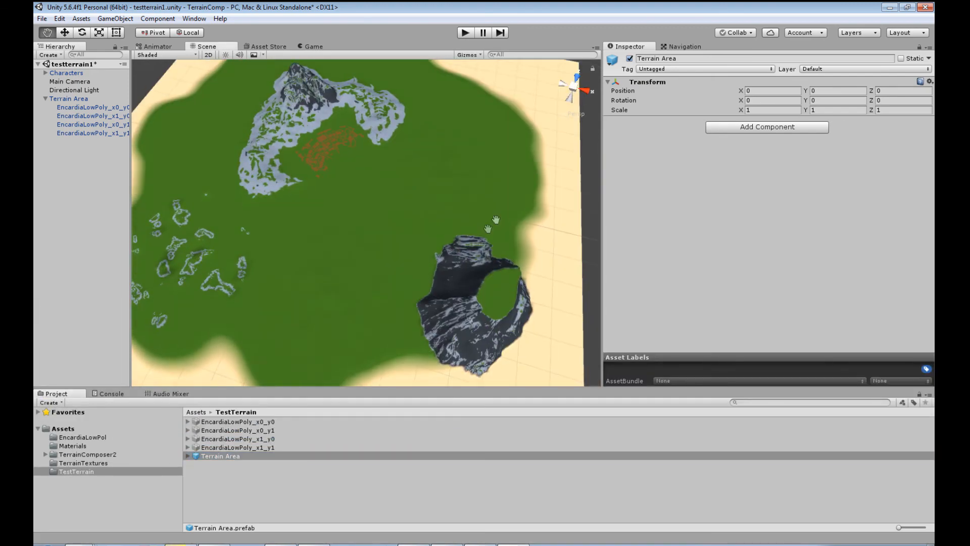